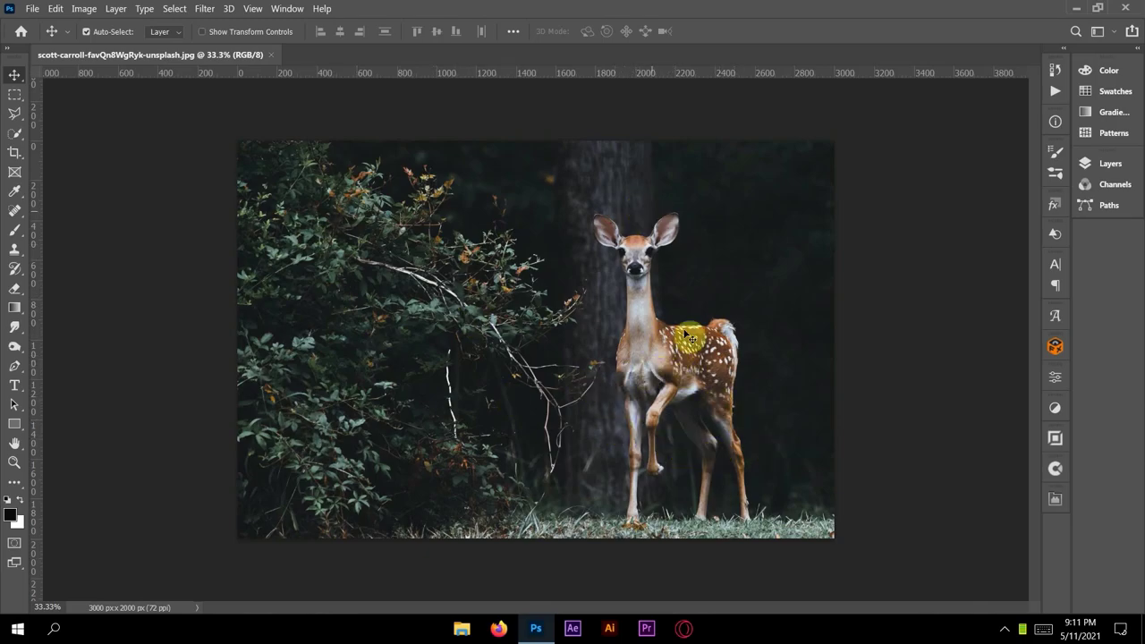
- Switch to the Quick Selection Tool and auto-select the fawn with Select Subject
right_click(16, 135)
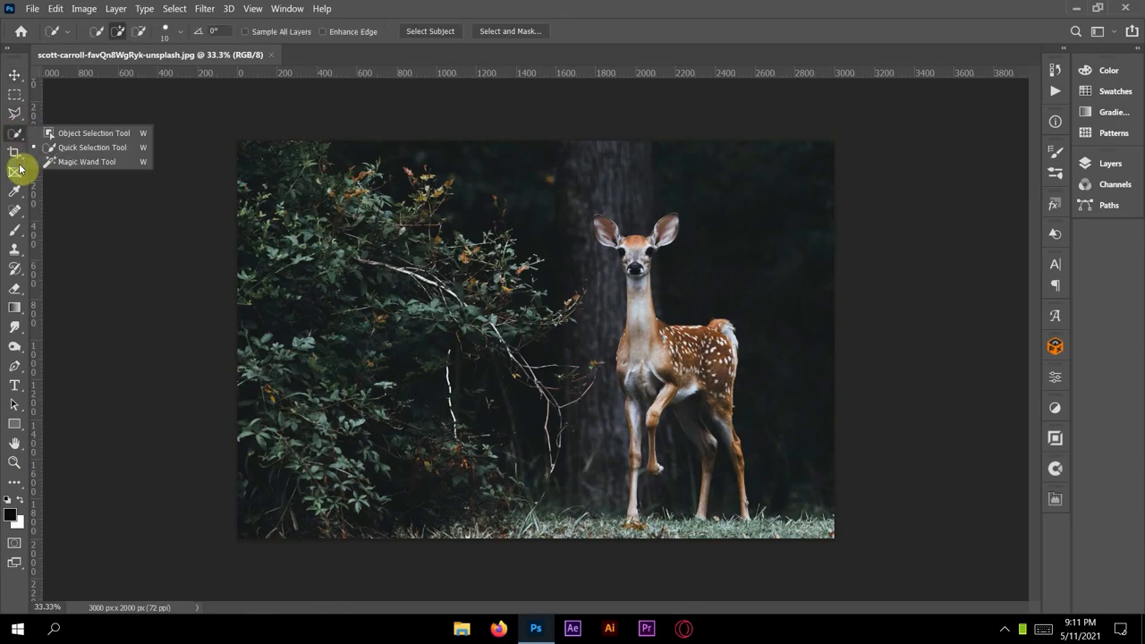
left_click(66, 148)
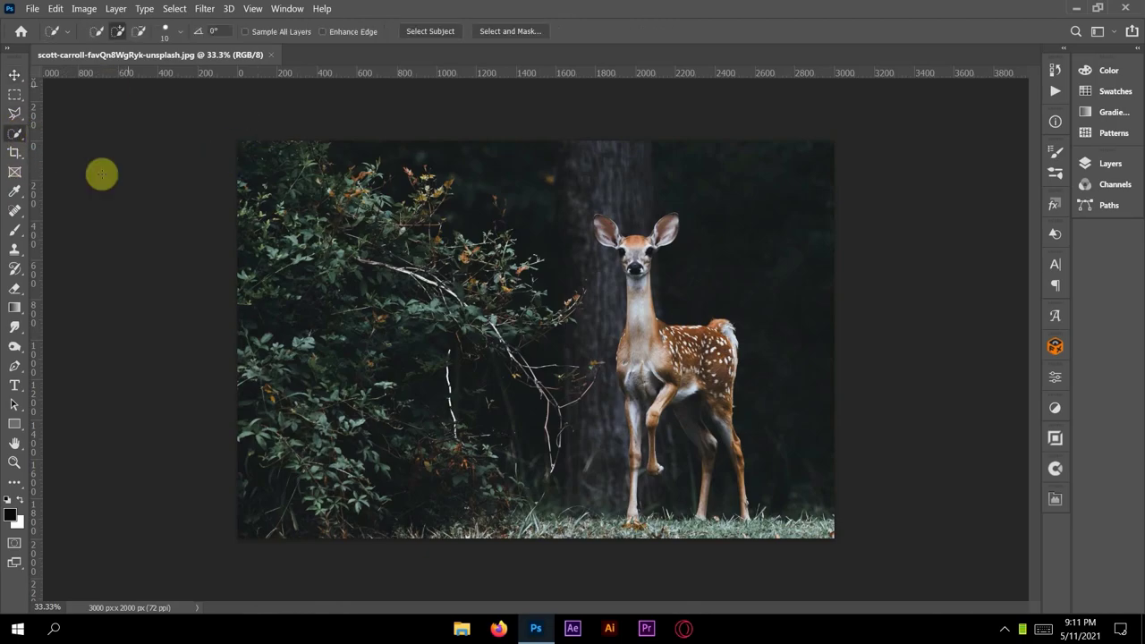
left_click(429, 33)
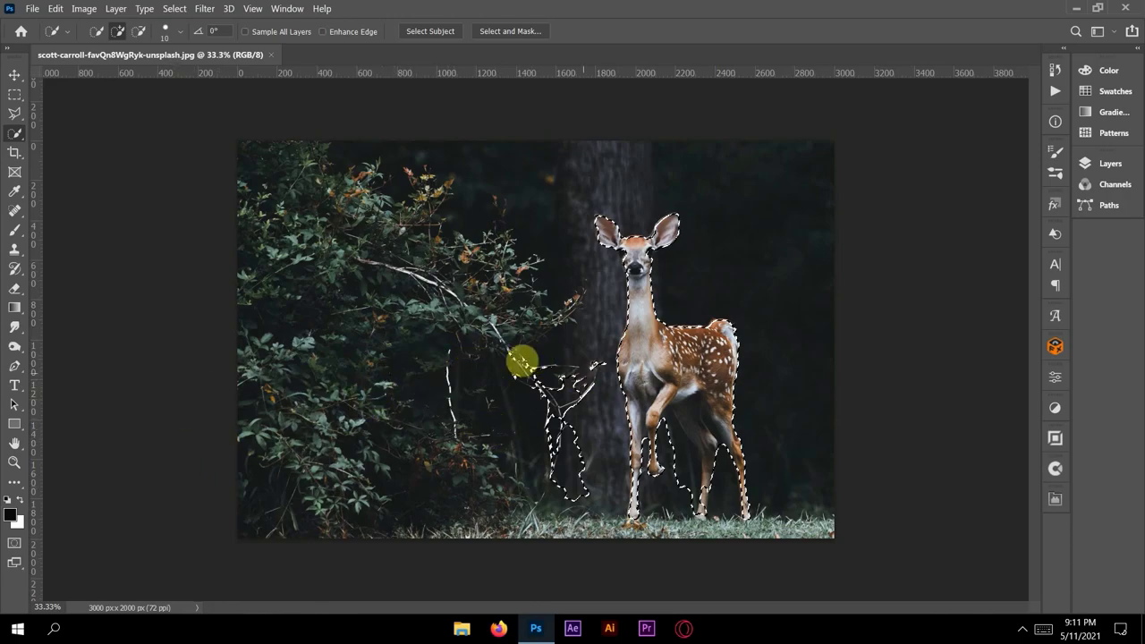
- Trim stray branches from the selection with resized brushes, then zoom to 100% on the legs
key("bracketright")
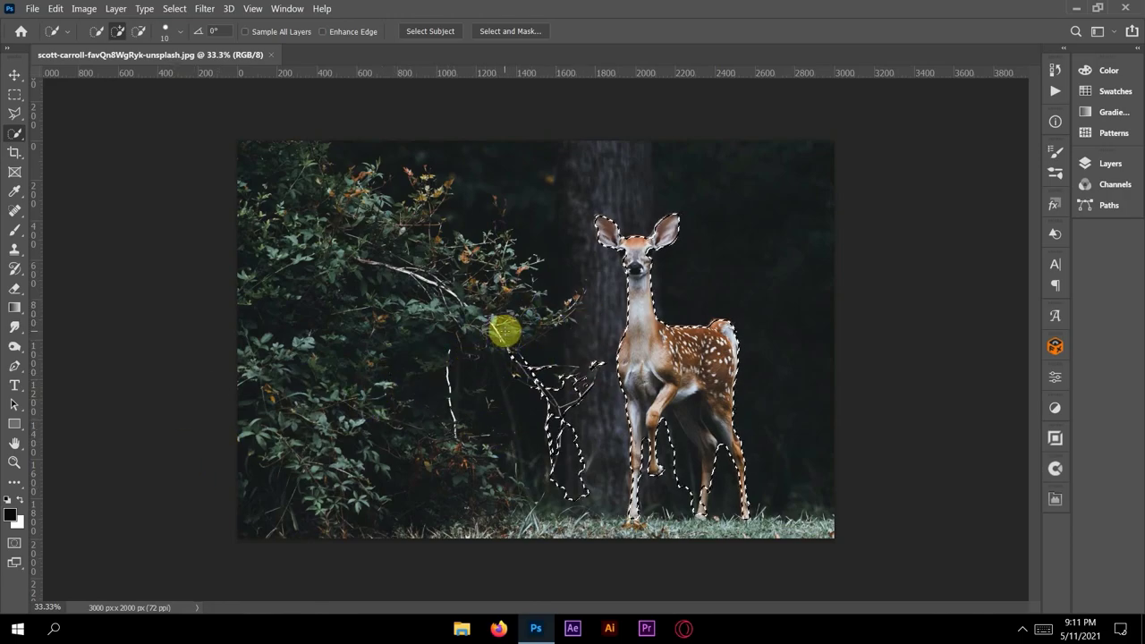
key("bracketright")
key("bracketright")
key("bracketright")
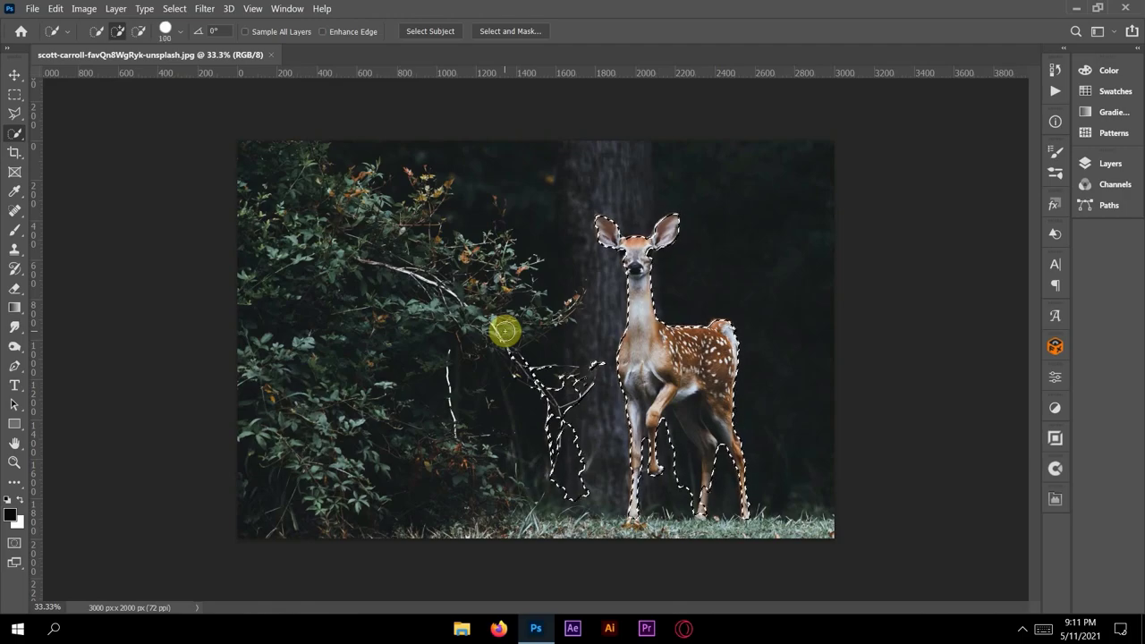
key("bracketleft")
key("bracketleft")
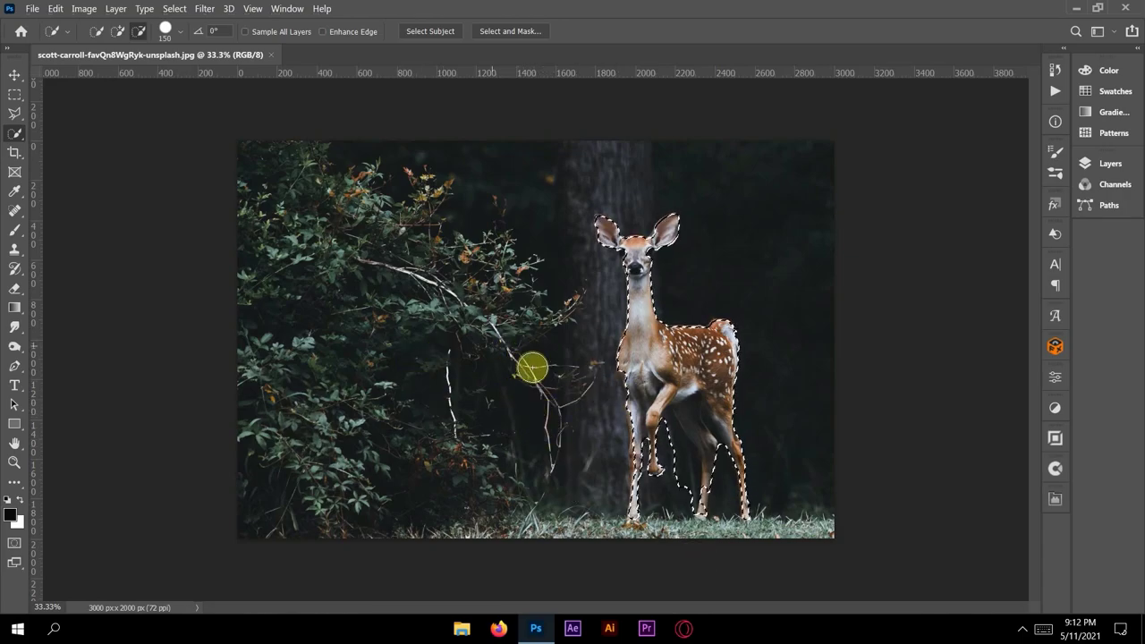
key("alt")
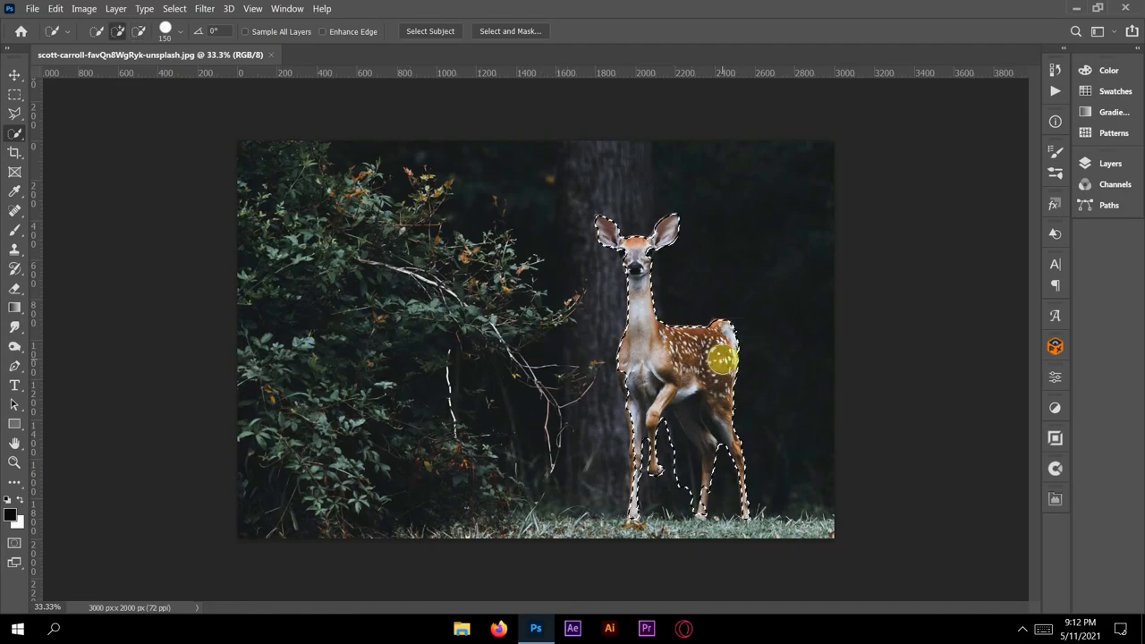
key("ctrl+1")
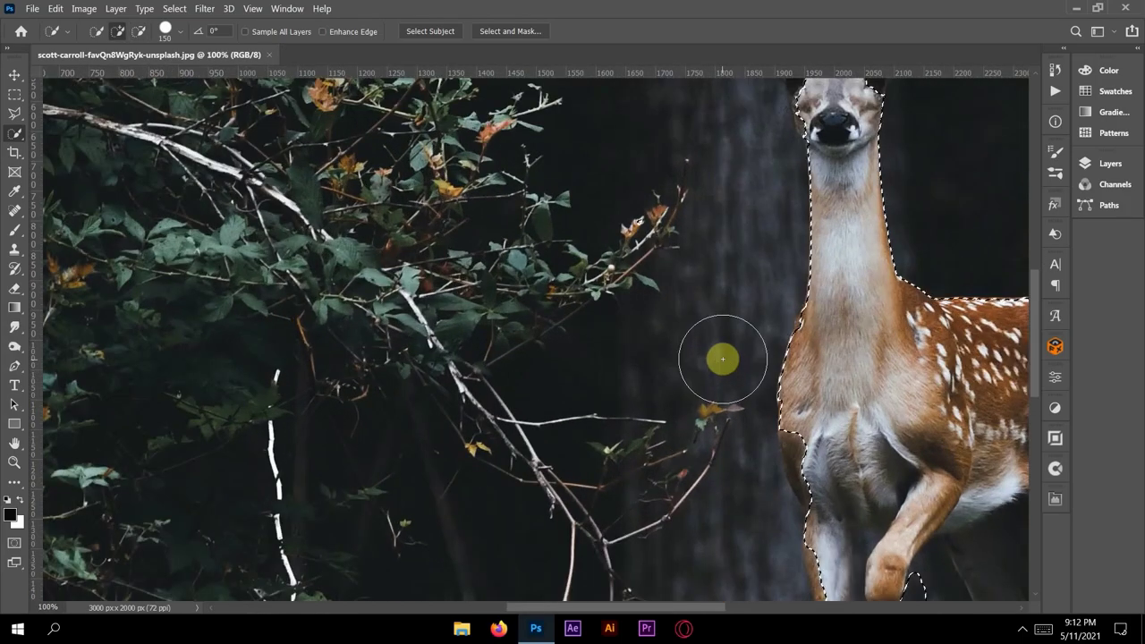
key("bracketleft")
key("bracketleft")
key("bracketleft")
left_click_drag(901, 401, 593, 291)
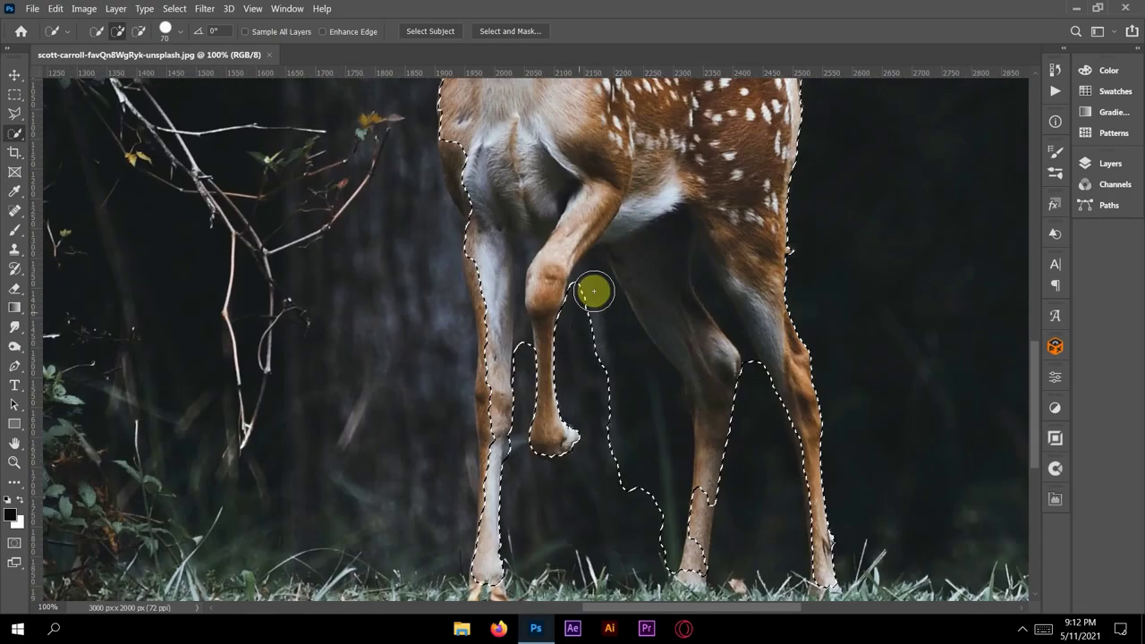
- With the Pen Tool, anchor a path up the front leg's edge and zoom to 200%
left_click(15, 365)
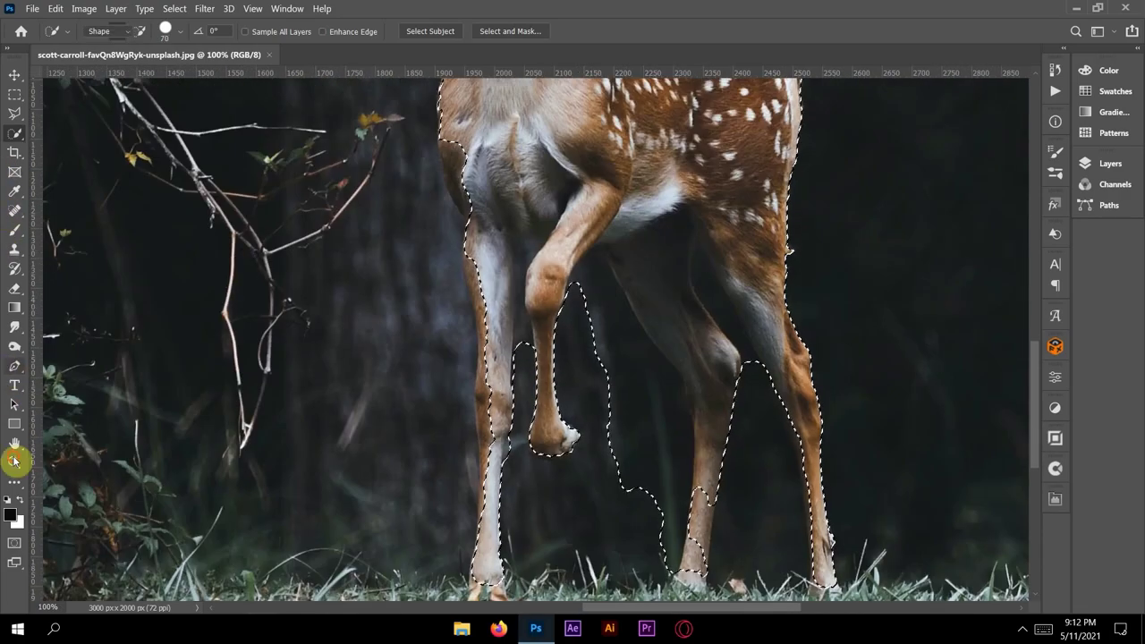
left_click(567, 286)
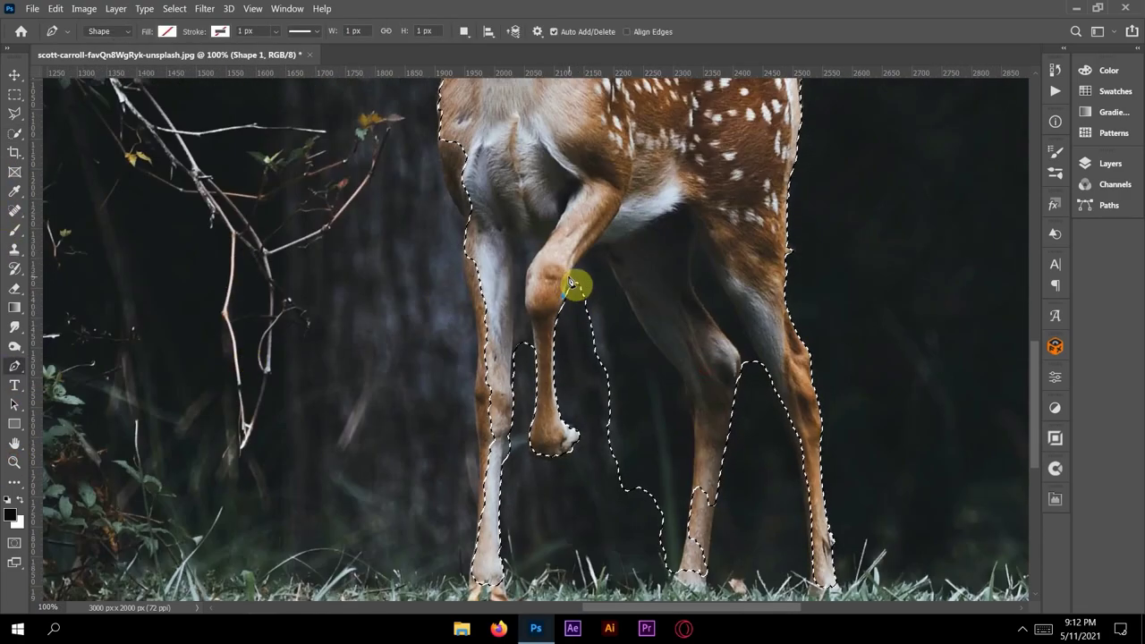
left_click(578, 262)
left_click(587, 246)
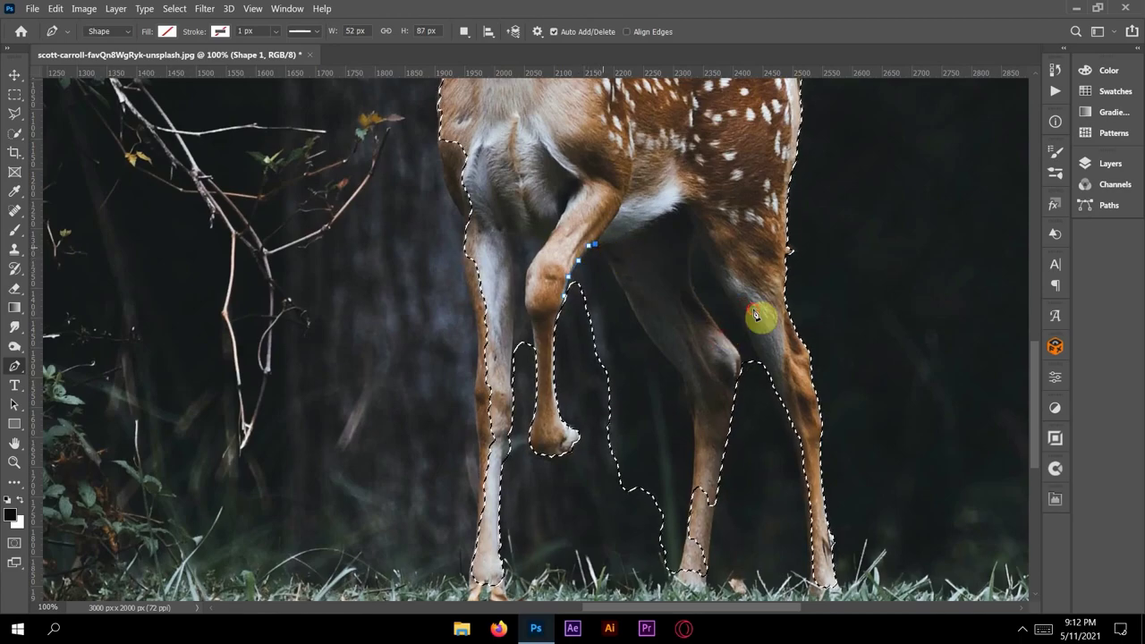
left_click(604, 248)
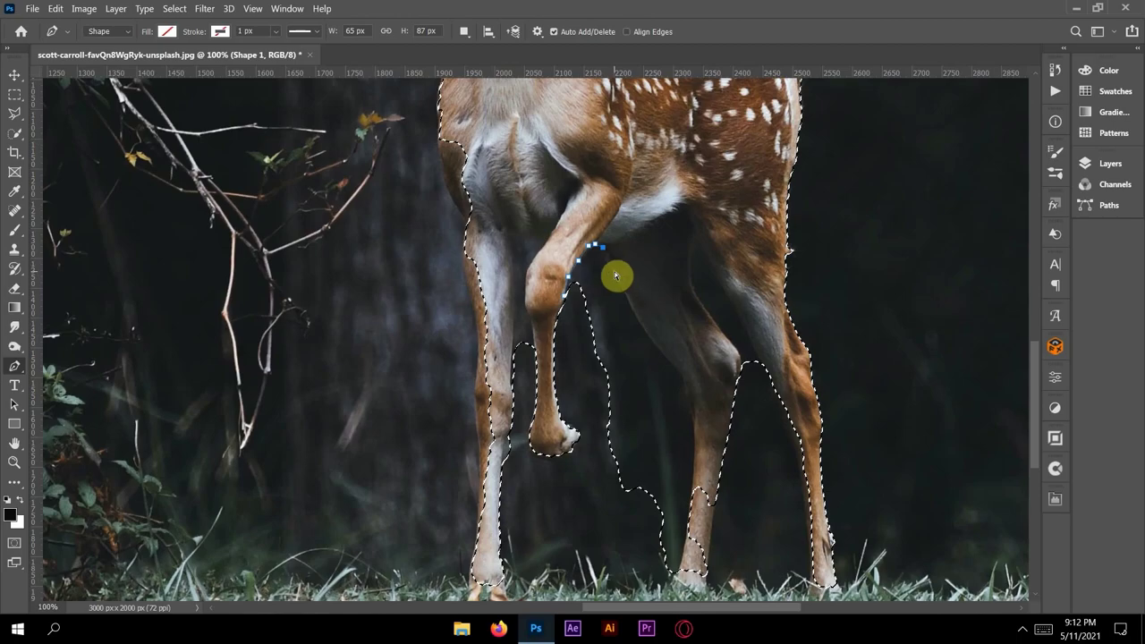
key("ctrl+plus")
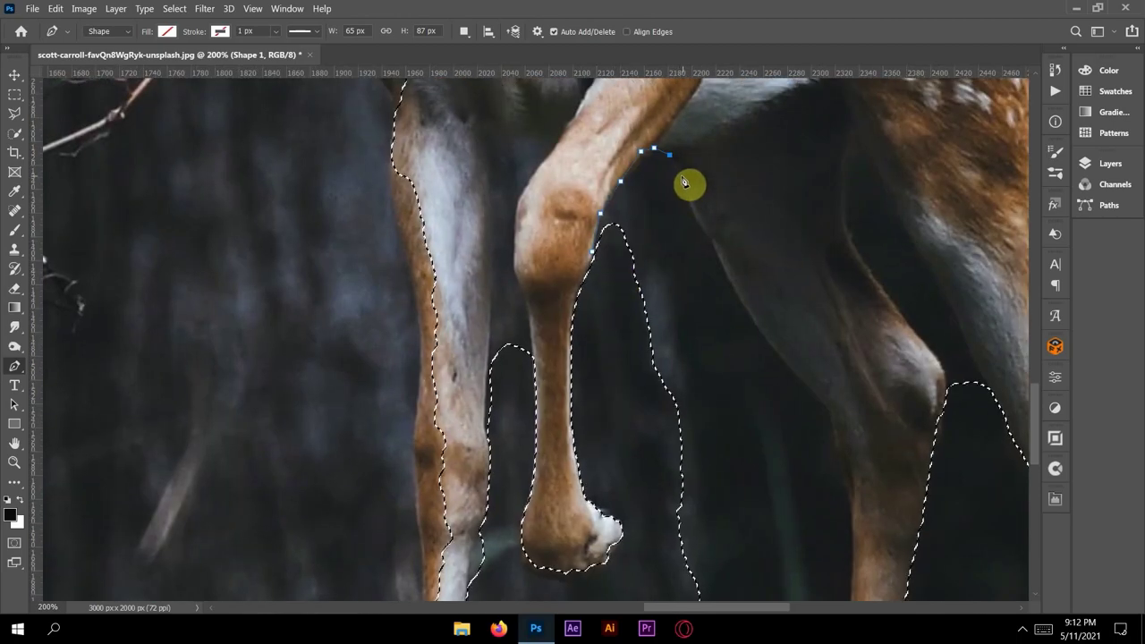
- Trace the path down the hind leg's inner edge
left_click(678, 179)
left_click(699, 221)
left_click(716, 248)
left_click(725, 273)
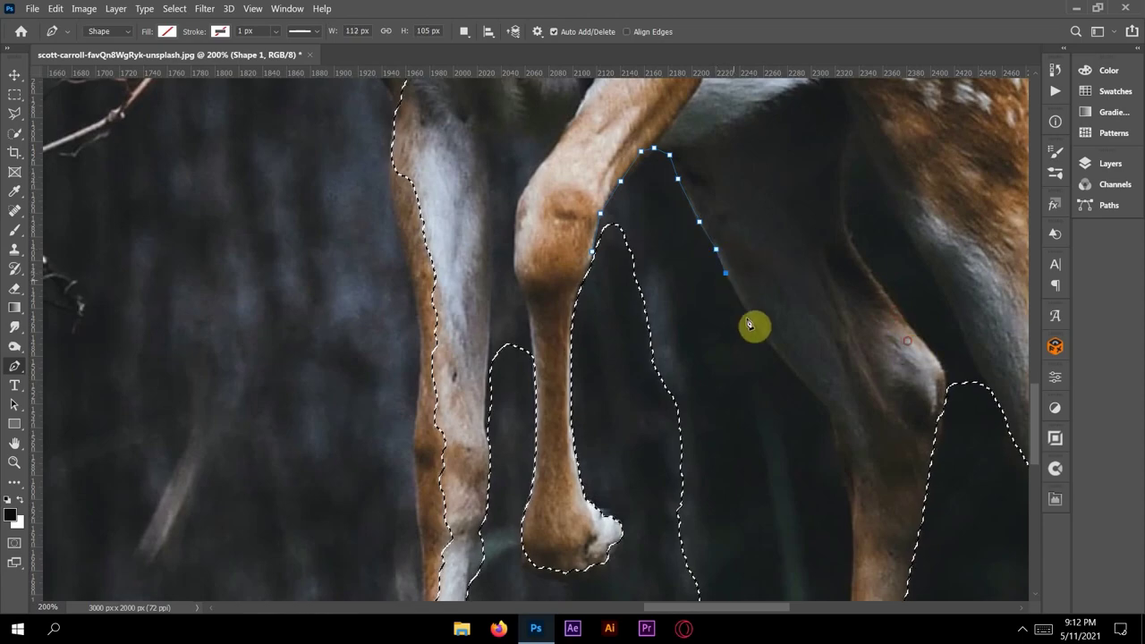
left_click(744, 307)
left_click(760, 330)
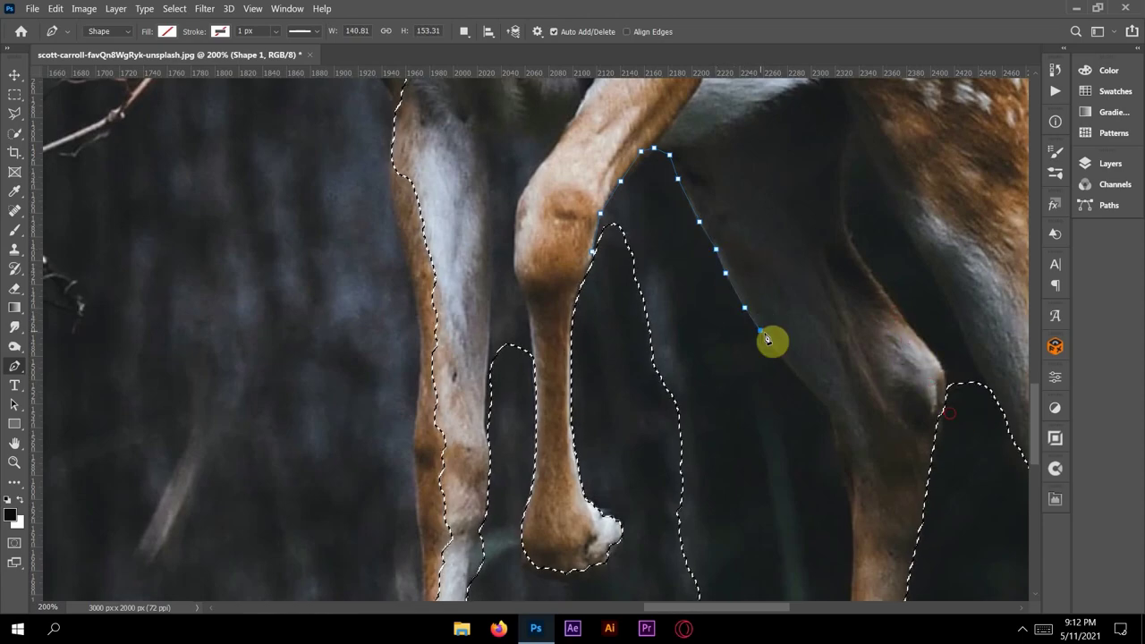
left_click(775, 350)
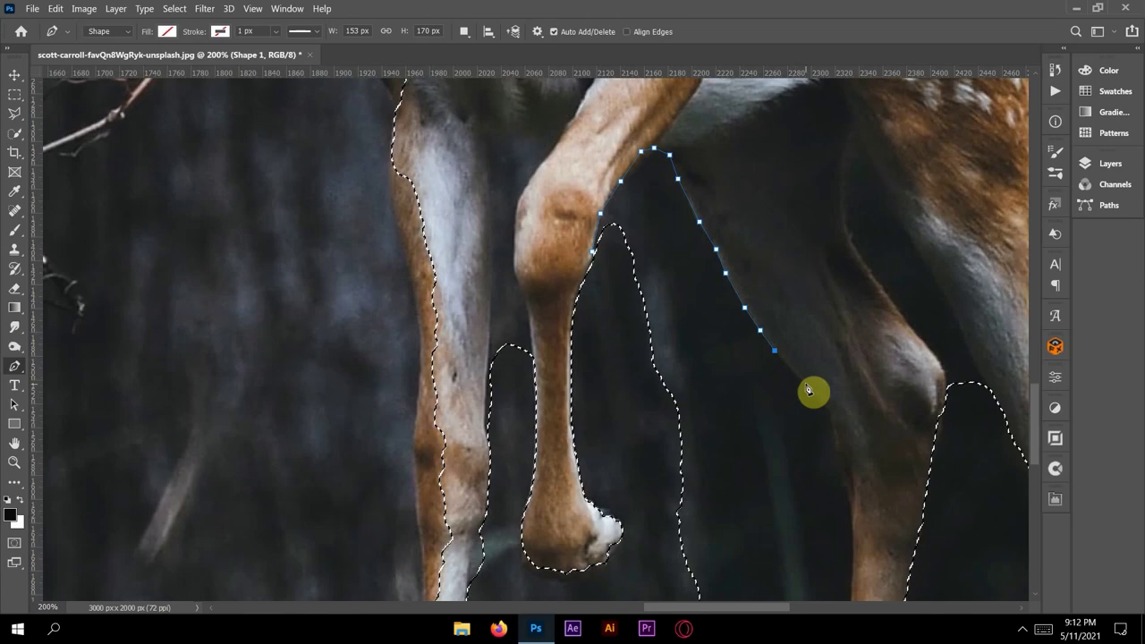
- Continue the path past the knee onto the lower hind leg
left_click(797, 378)
left_click(815, 394)
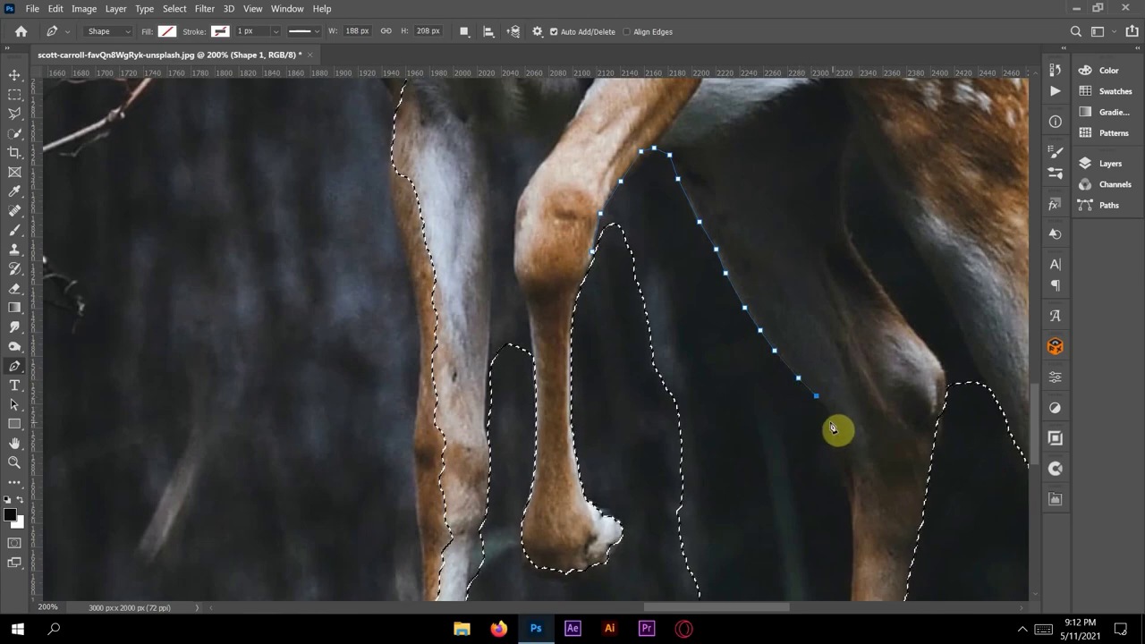
left_click(827, 420)
left_click(834, 458)
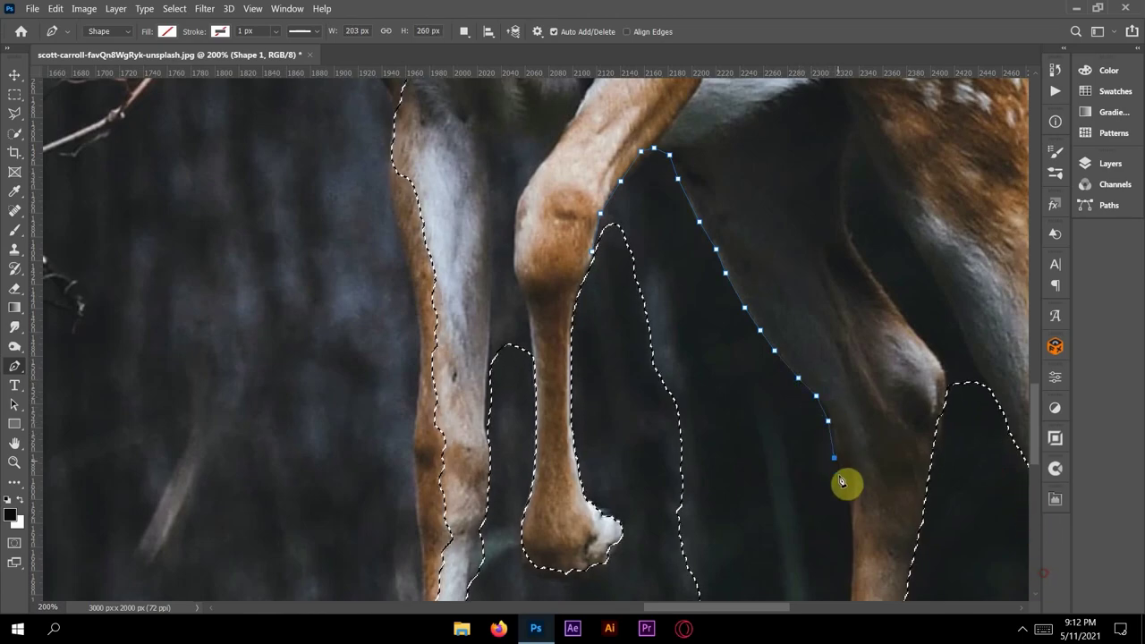
left_click(843, 487)
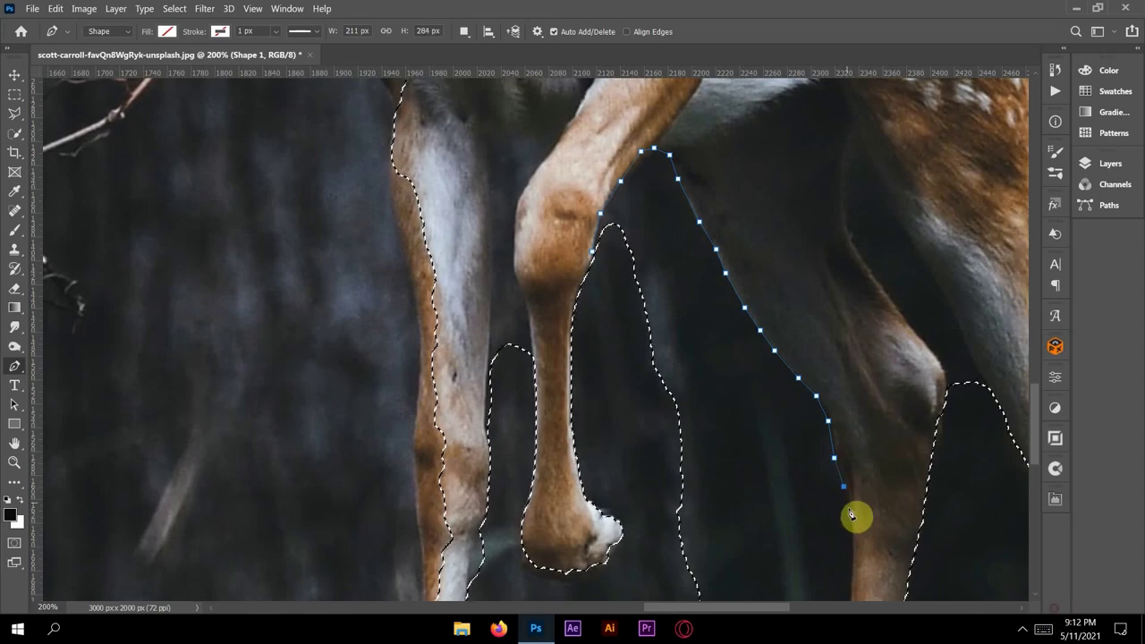
left_click(854, 507)
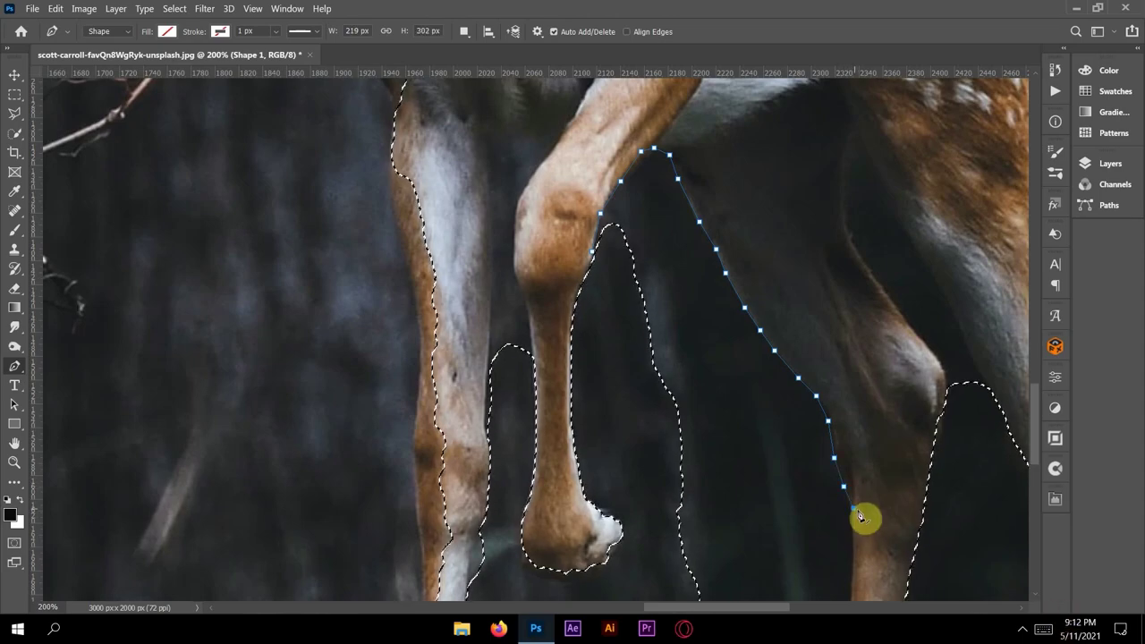
- Extend the path down the lower hind leg to the hoof and the ground
left_click_drag(877, 444, 849, 146)
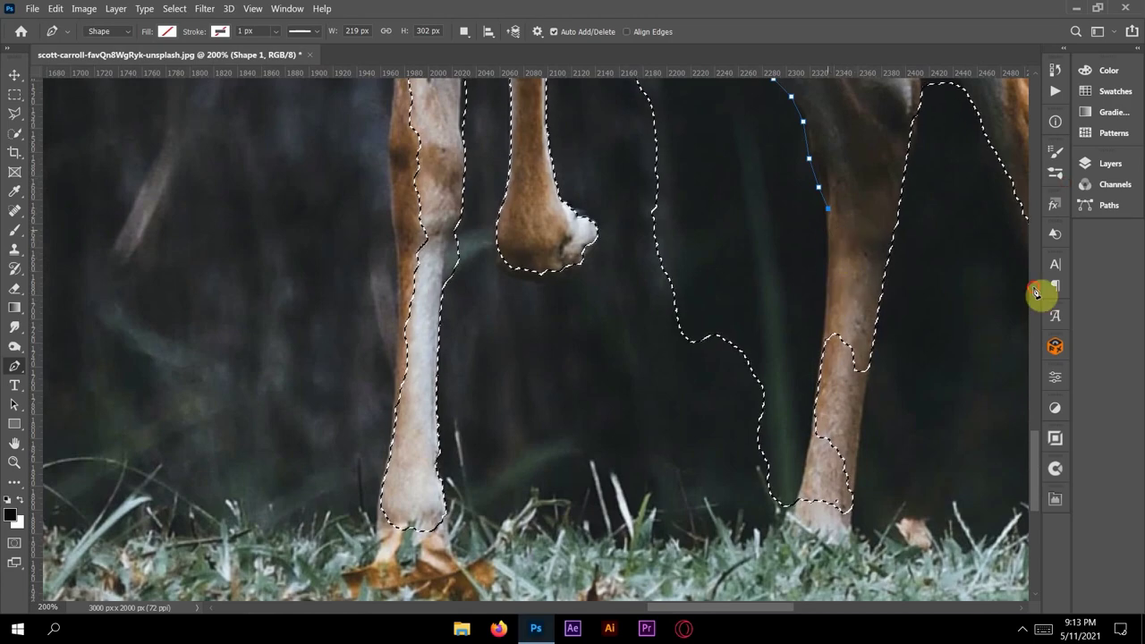
left_click(827, 229)
left_click(826, 288)
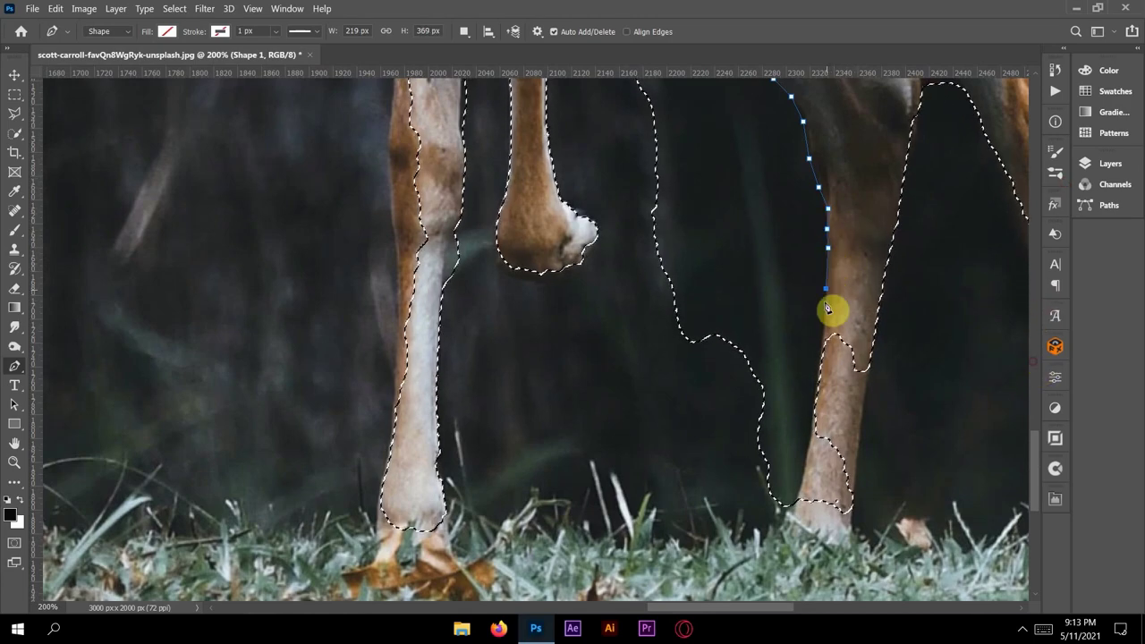
left_click(825, 321)
left_click(817, 385)
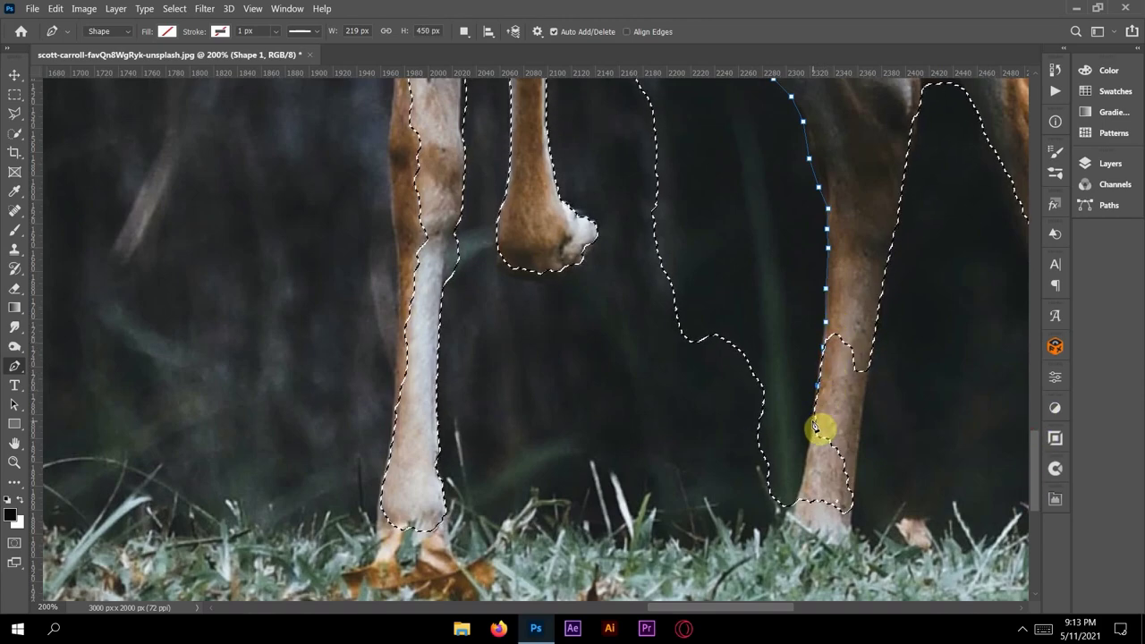
left_click(807, 451)
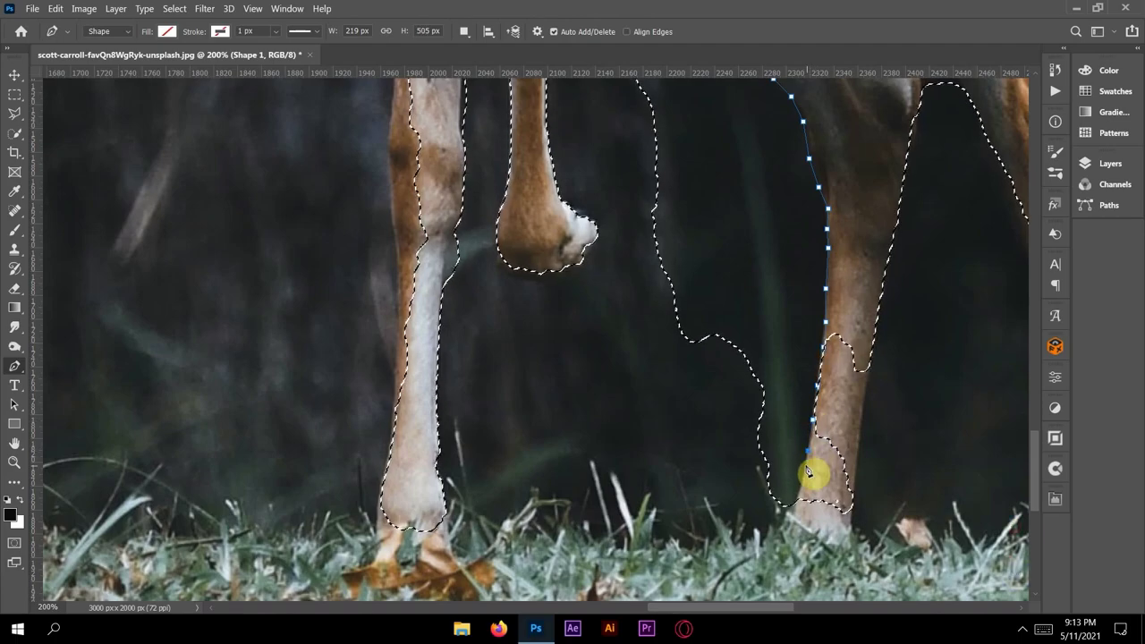
left_click(806, 487)
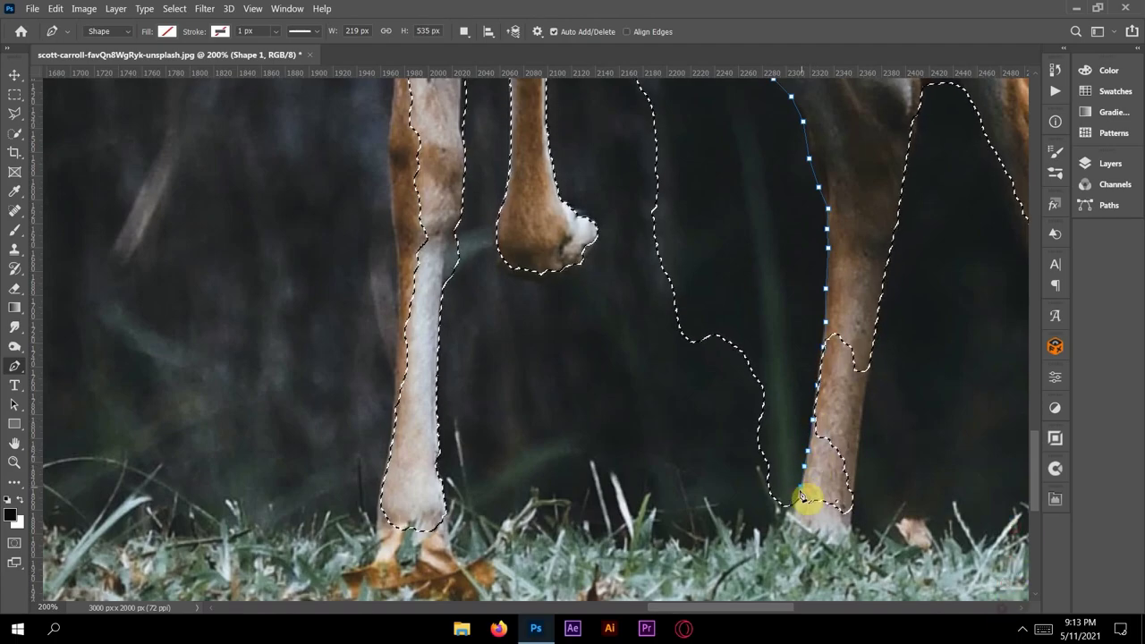
left_click(775, 518)
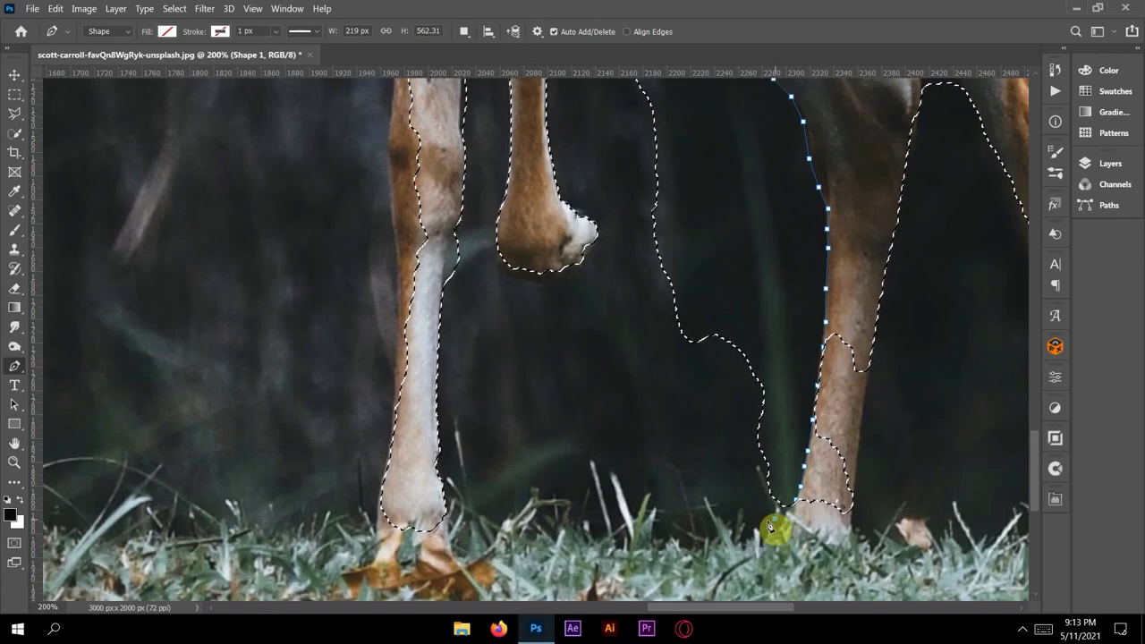
- Run the path across the grass and back up the front leg, closing it
left_click(668, 478)
left_click(556, 398)
left_click(615, 304)
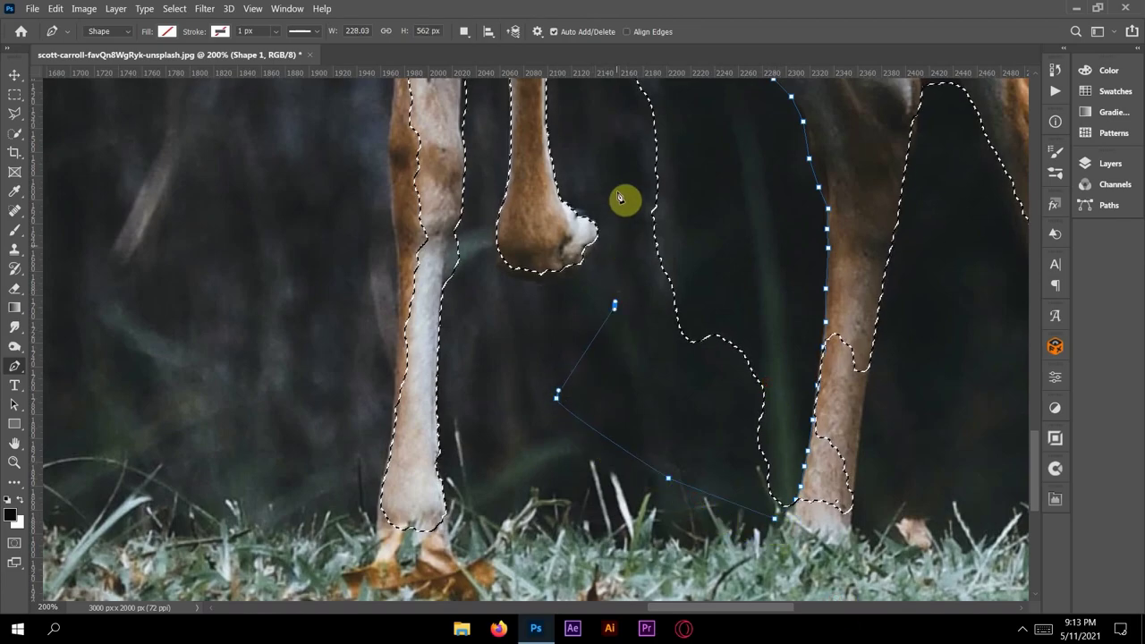
left_click(615, 179)
scroll(605, 376, "up", 5)
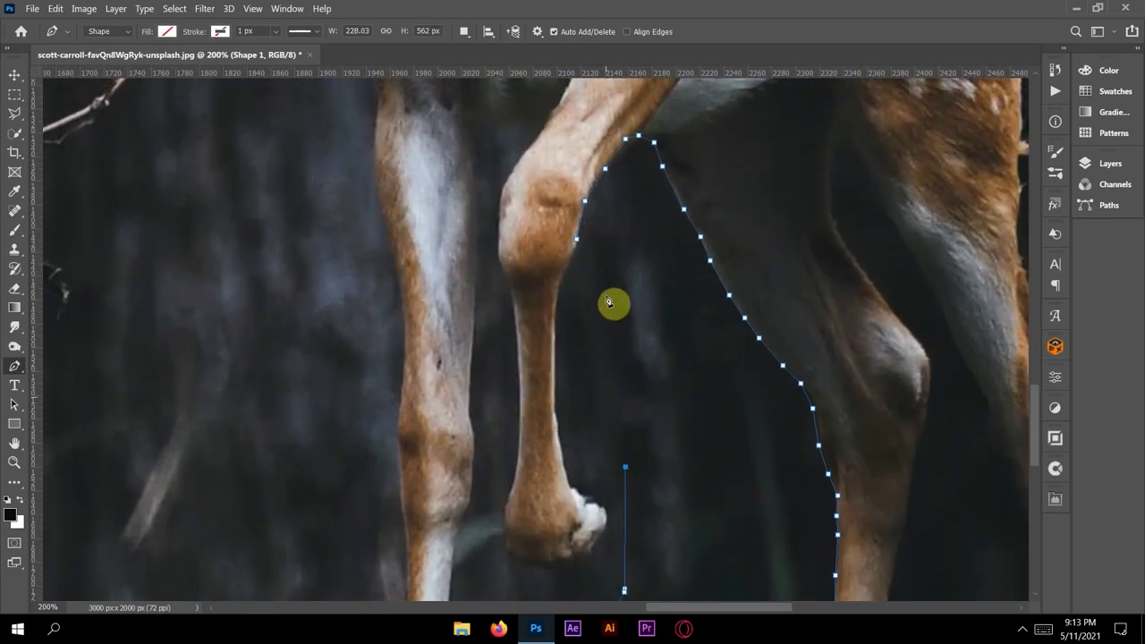
left_click(596, 310)
left_click(581, 285)
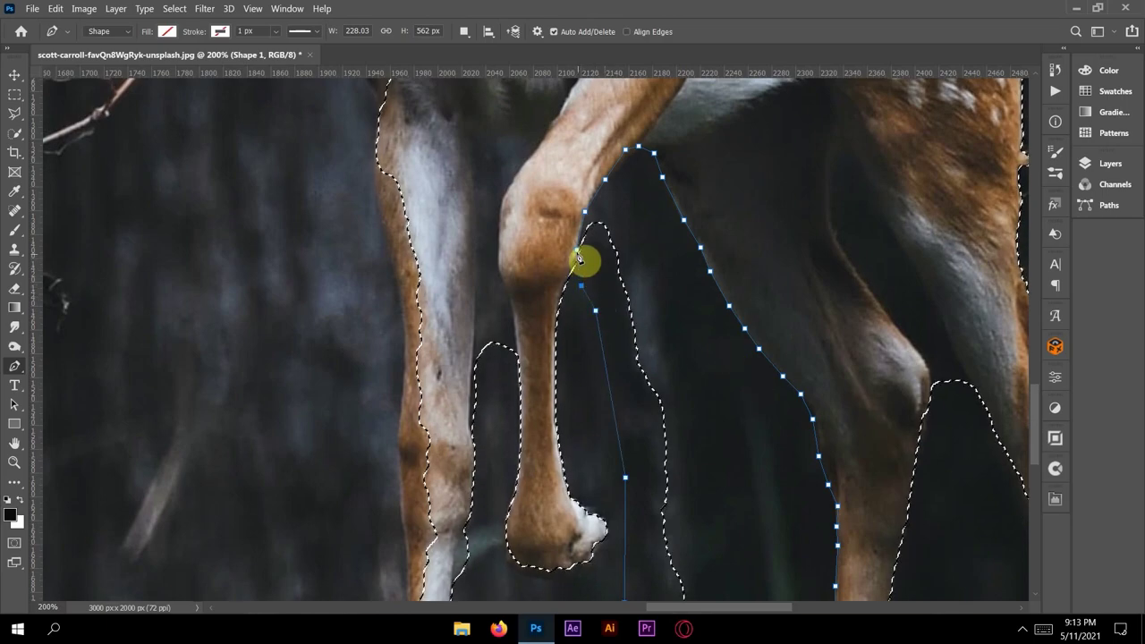
left_click(576, 252)
- Subtract the closed leg-gap path from the fawn selection via Make Selection
right_click(578, 253)
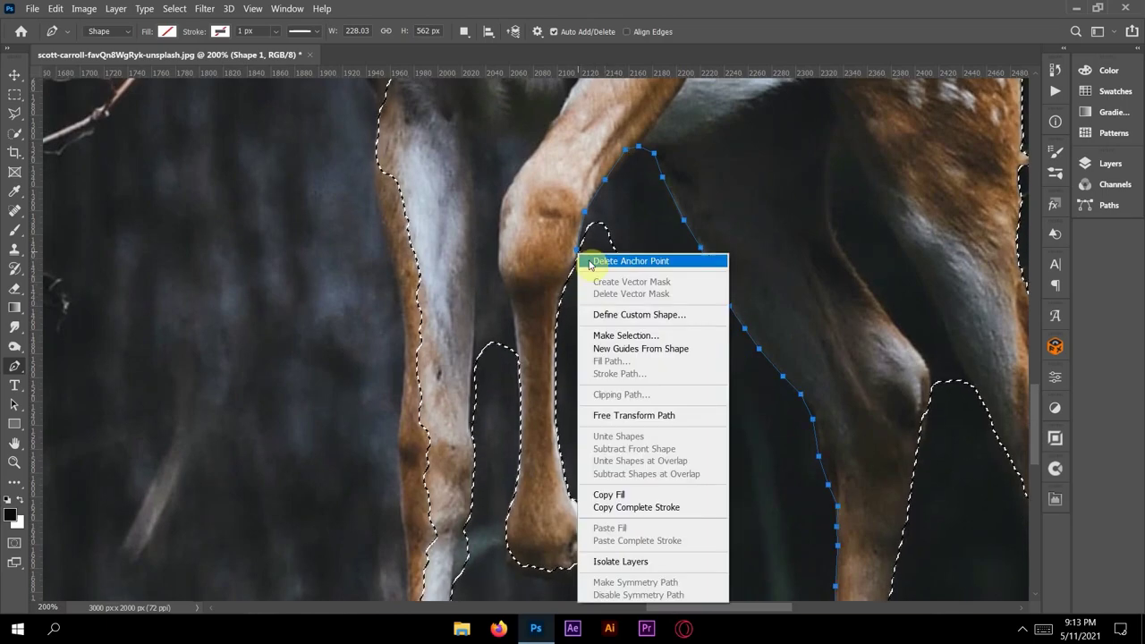
left_click(617, 336)
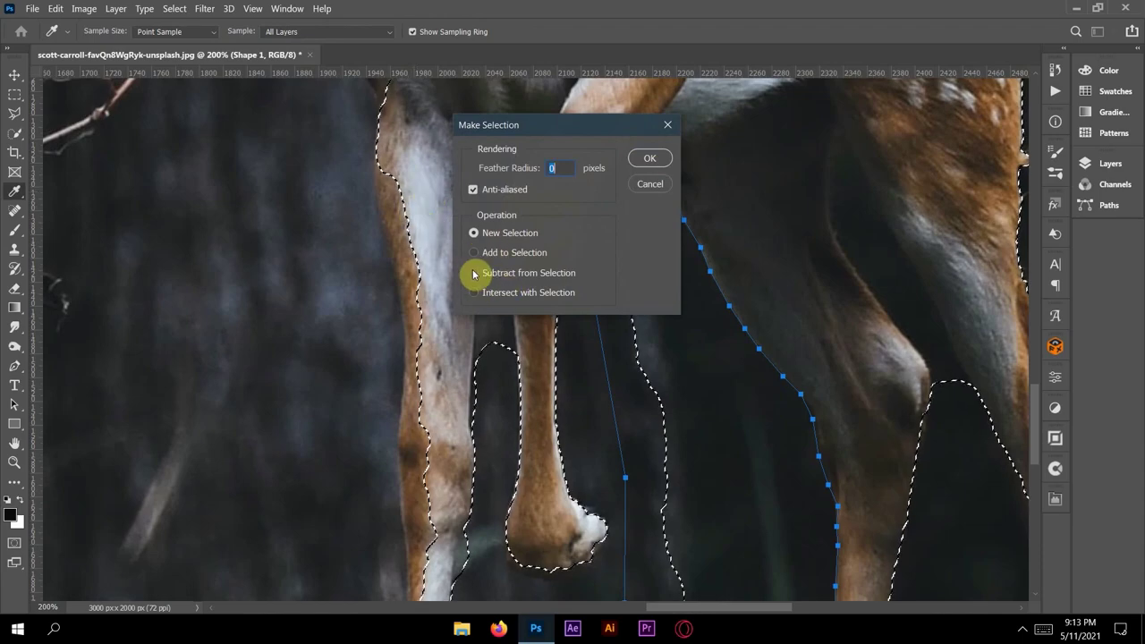
left_click(474, 273)
left_click(647, 158)
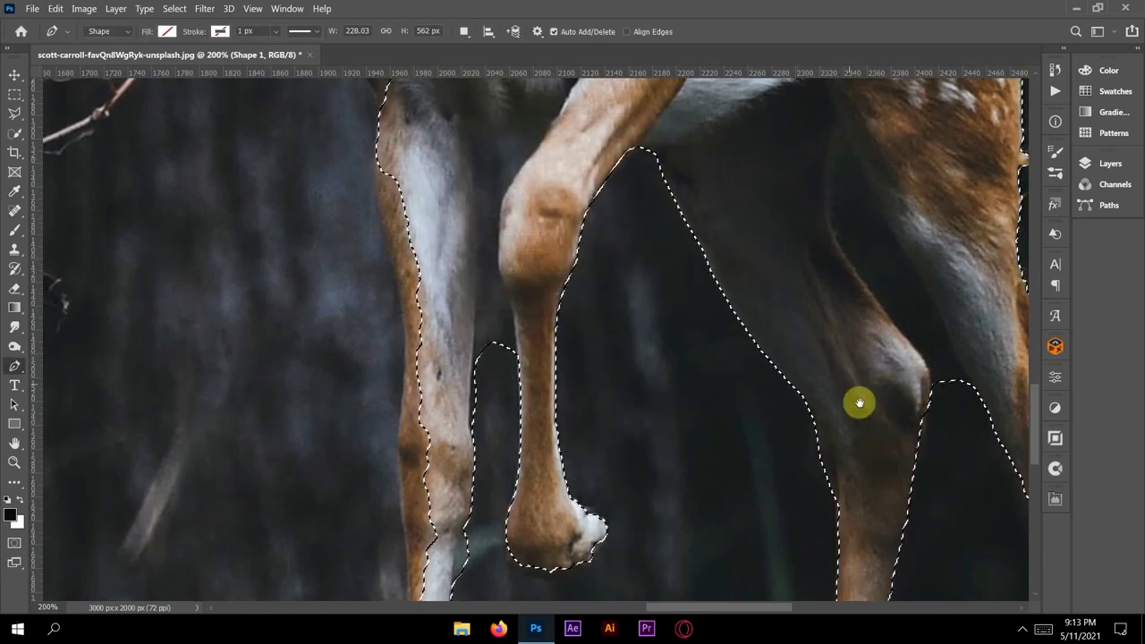
- Pan down to the lower legs and start a new outline on the lower leg
key("ctrl+d")
left_click_drag(859, 401, 786, 145)
key("ctrl+shift+d")
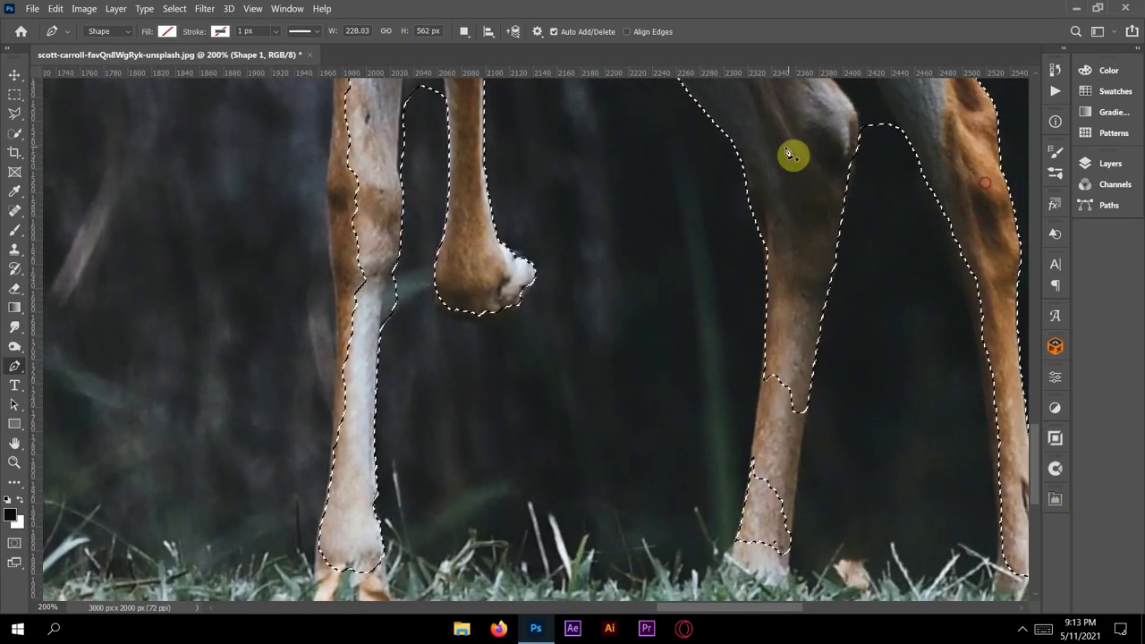
left_click(763, 366)
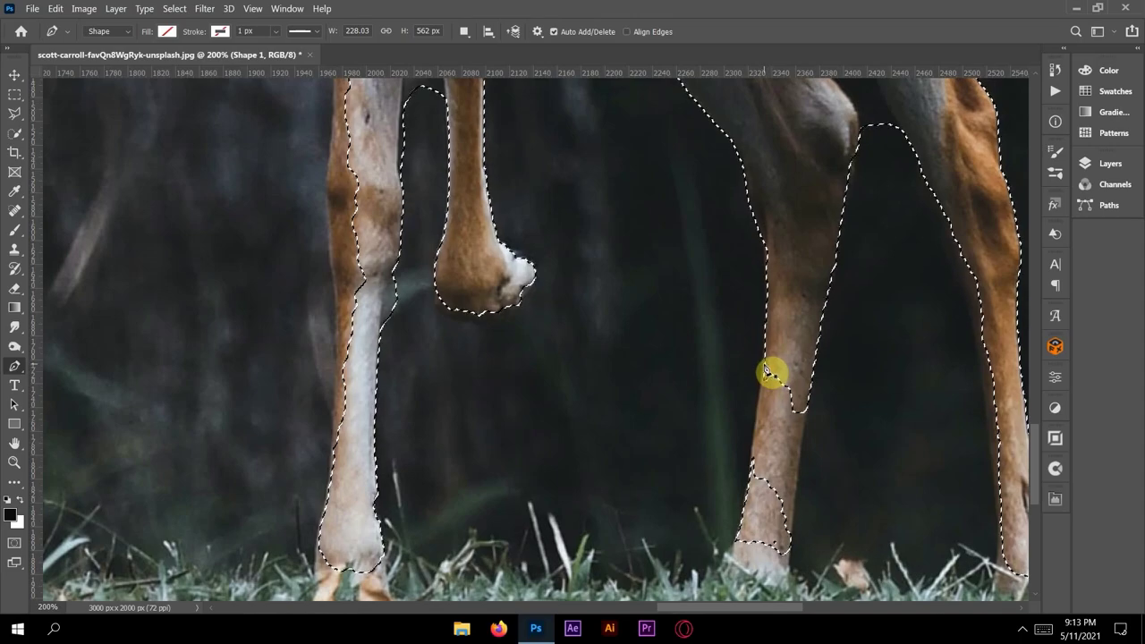
- Close the Pen outline around the lower right leg and hoof
left_click(756, 423)
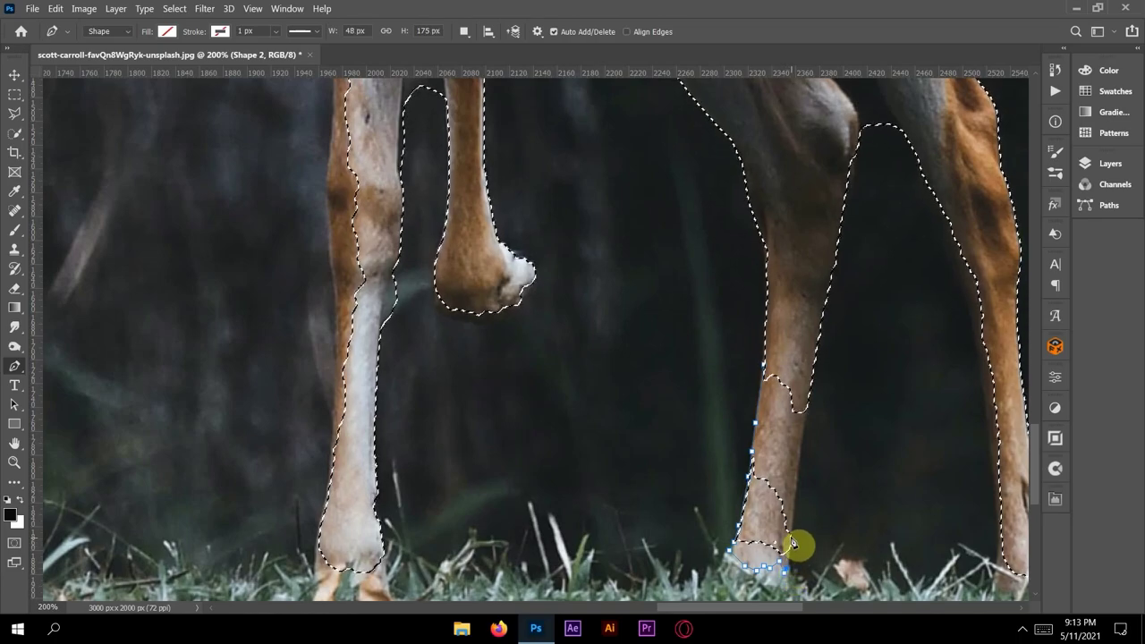
left_click(796, 483)
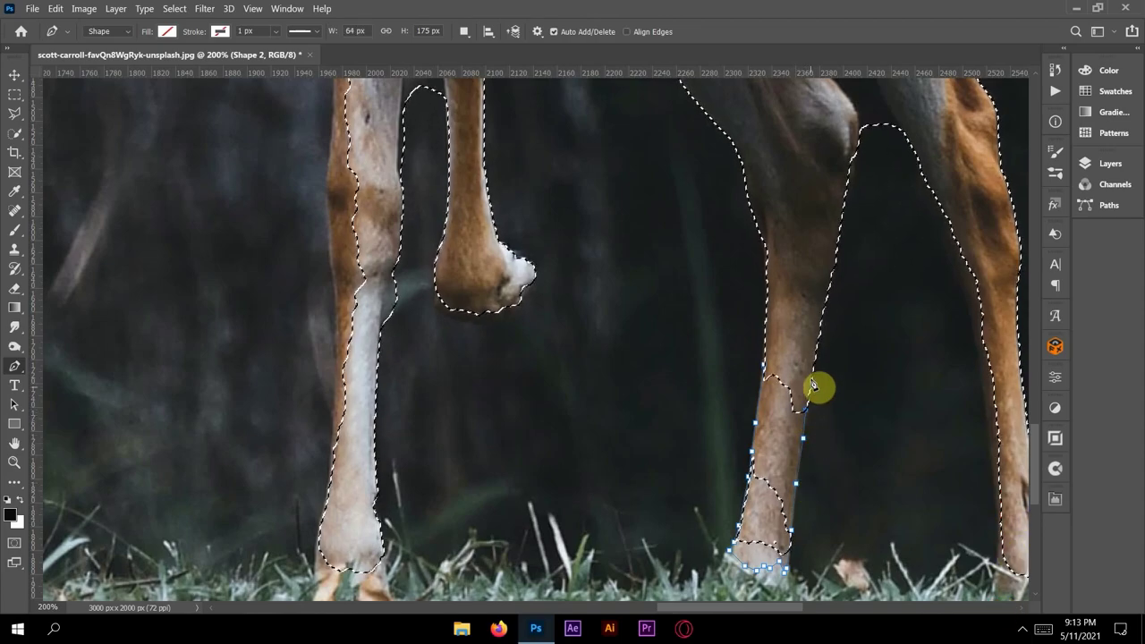
left_click(767, 326)
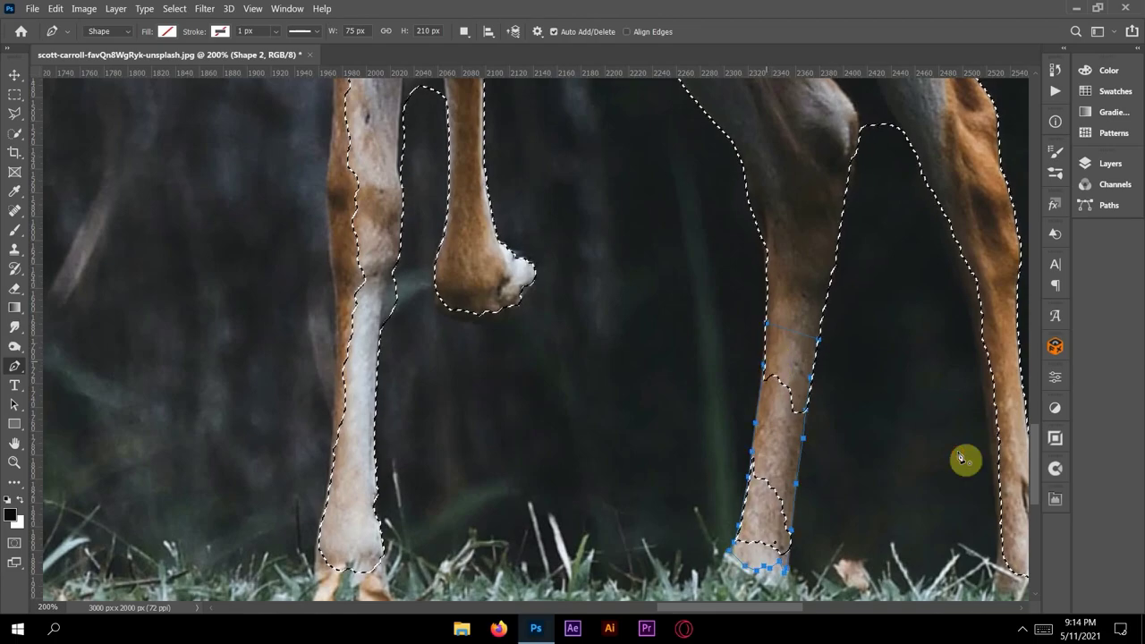
- Add the leg outline to the fawn selection using Make Selection's Add option
right_click(764, 362)
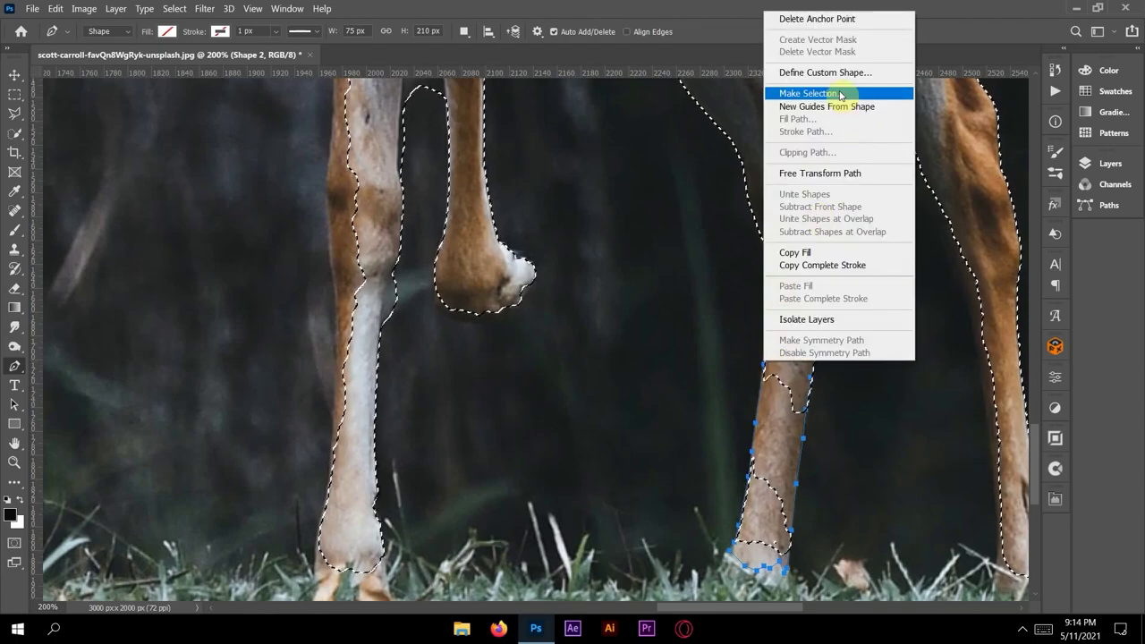
left_click(841, 95)
left_click(516, 253)
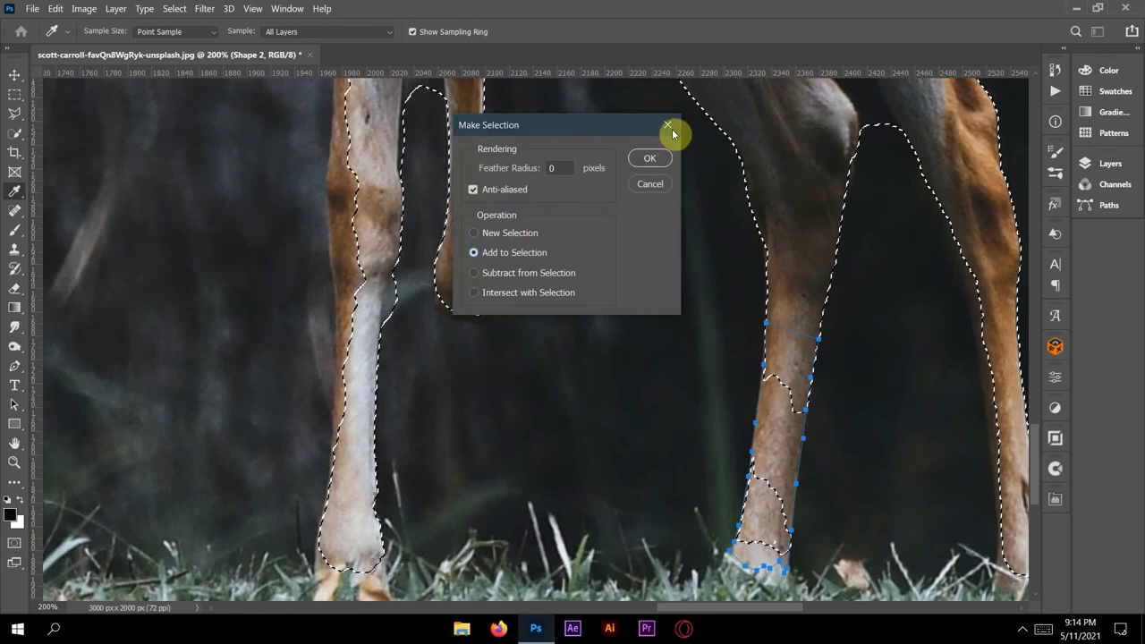
left_click(662, 159)
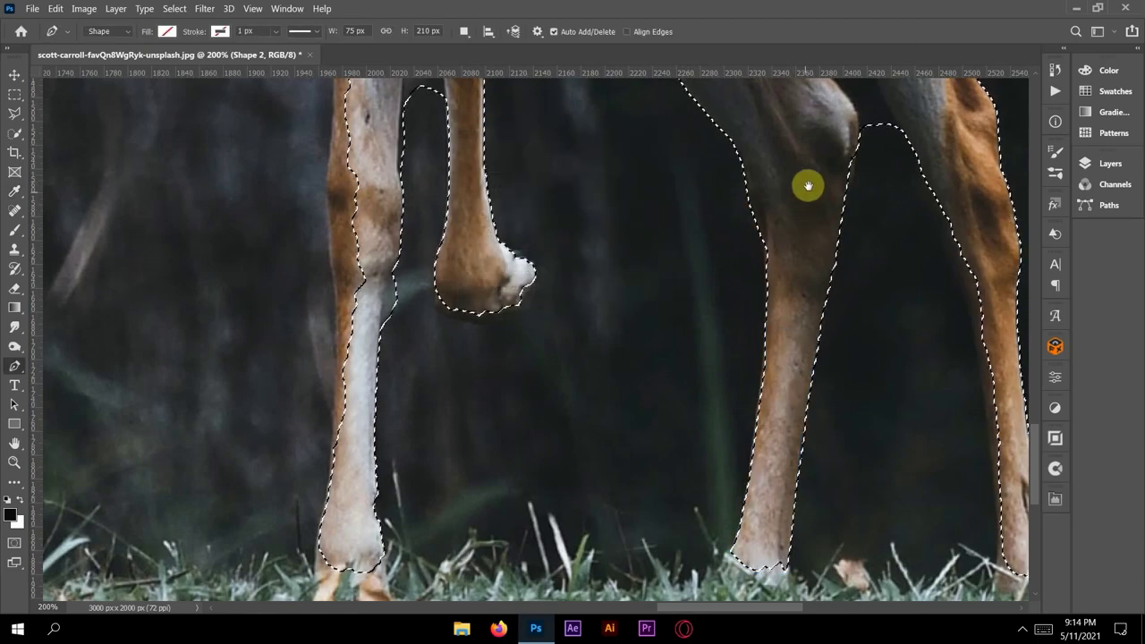
left_click_drag(810, 199, 771, 473)
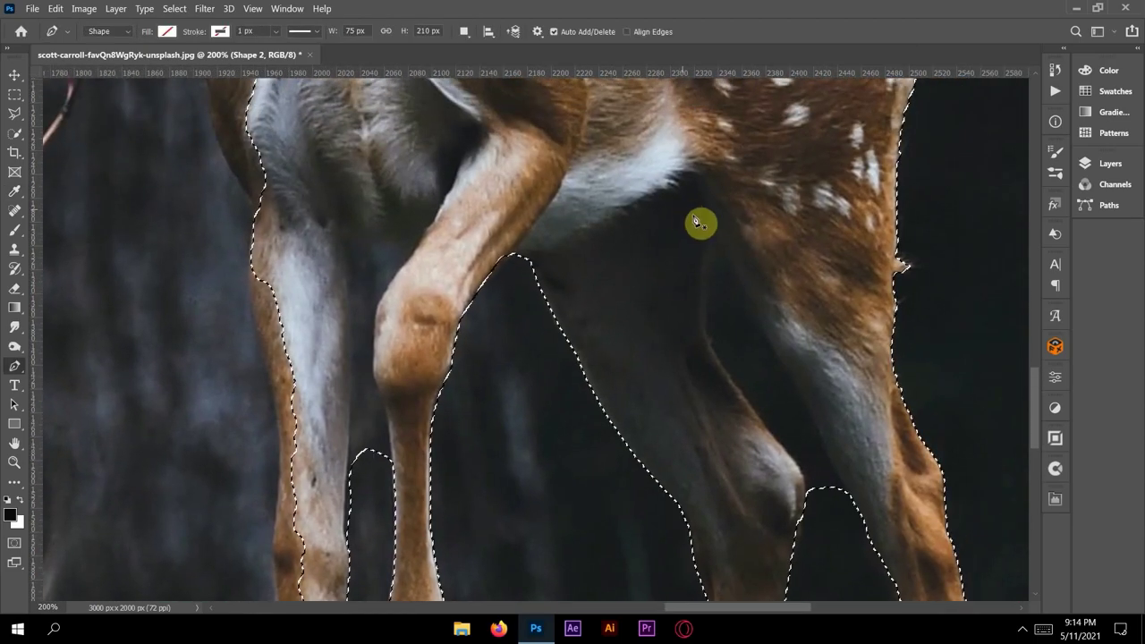
- Trace a new outline from under the belly down the hind leg to the gap's bottom
left_click(712, 235)
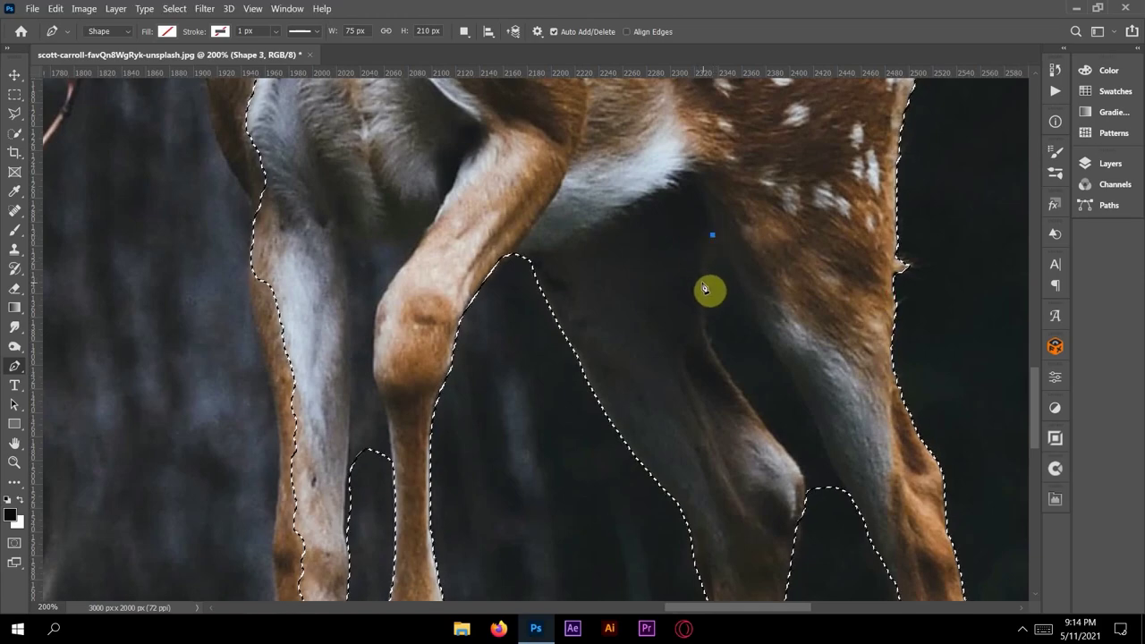
left_click(701, 283)
left_click(706, 323)
left_click(718, 361)
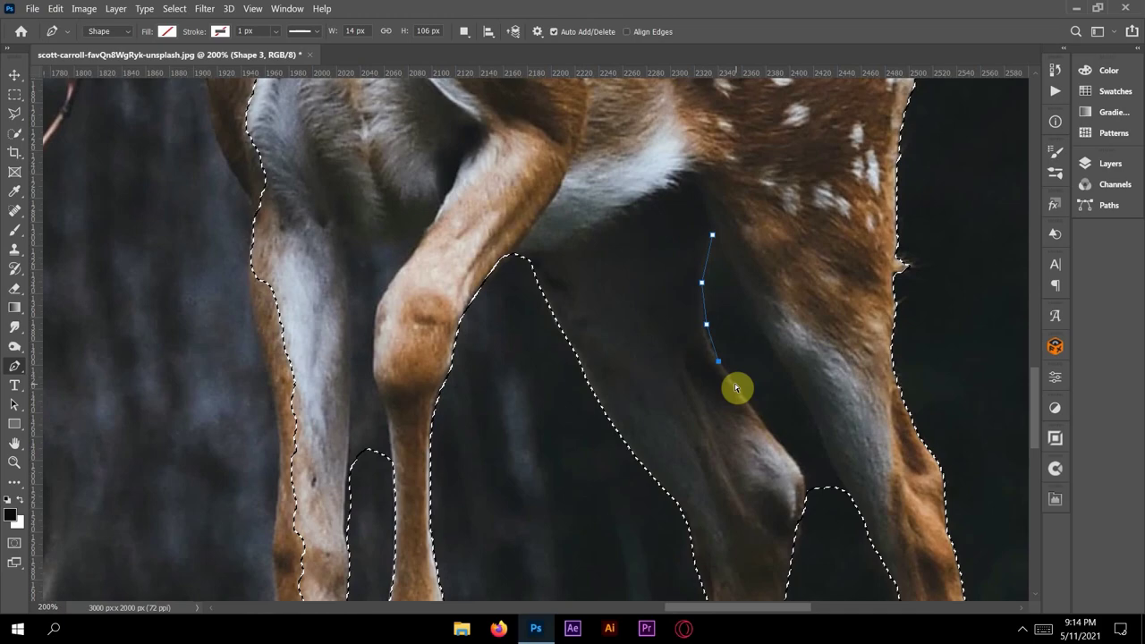
key("ctrl+z")
left_click(707, 341)
left_click(714, 355)
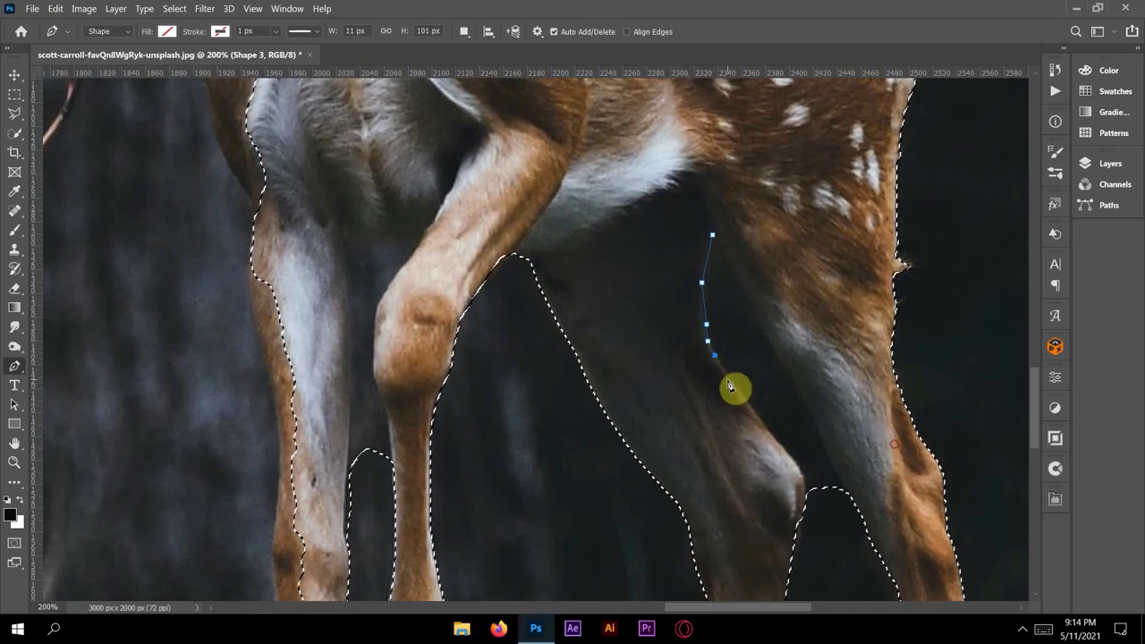
left_click(749, 408)
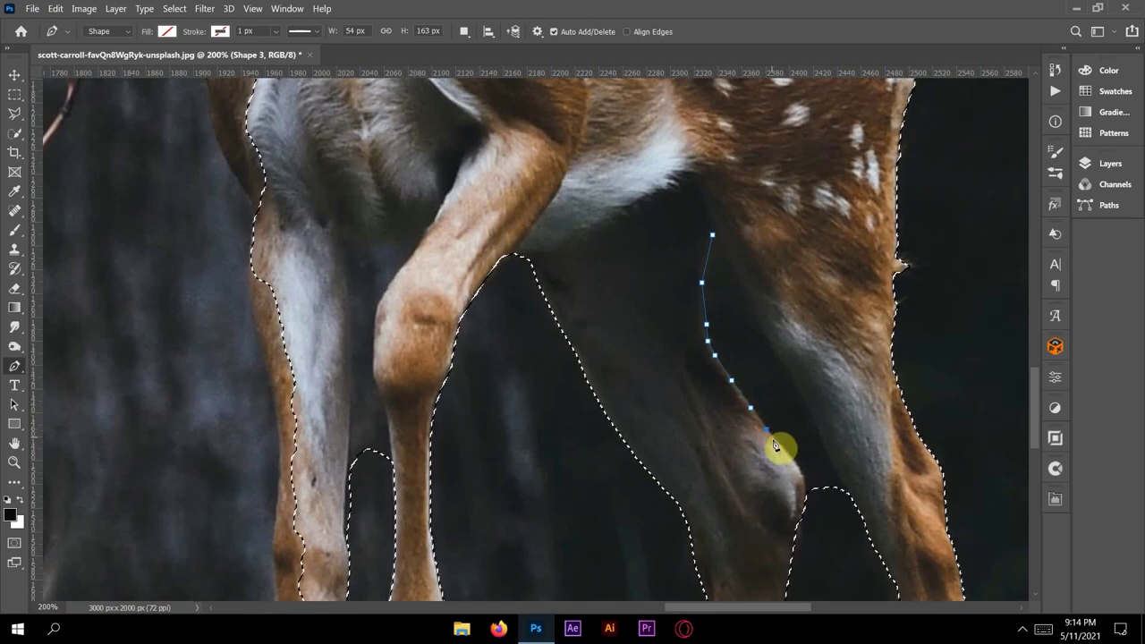
left_click(782, 448)
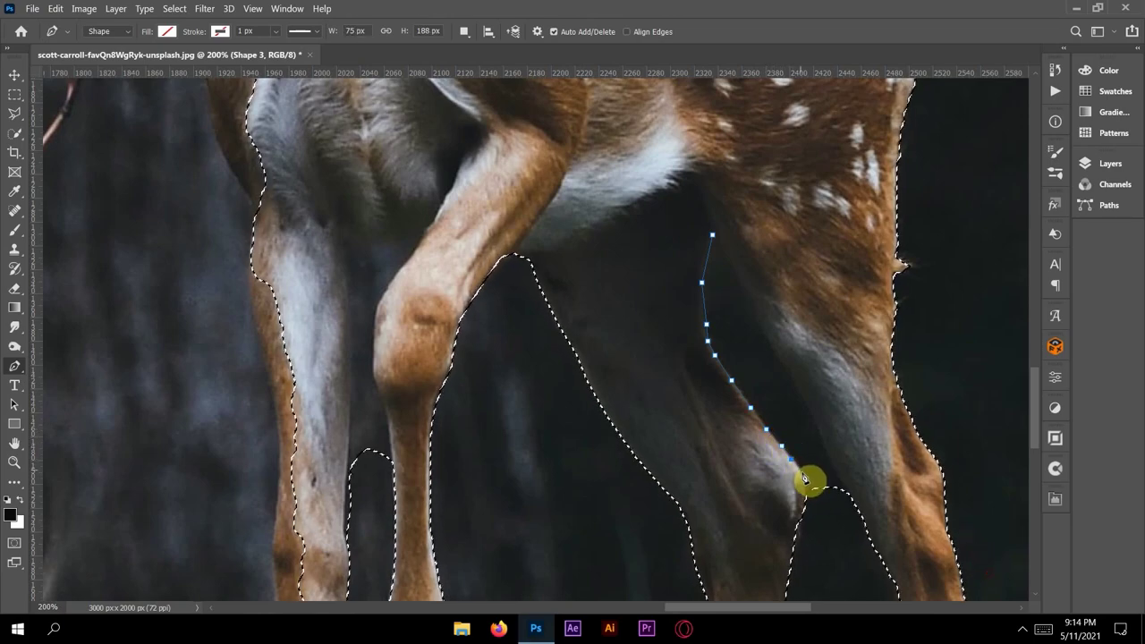
left_click(800, 472)
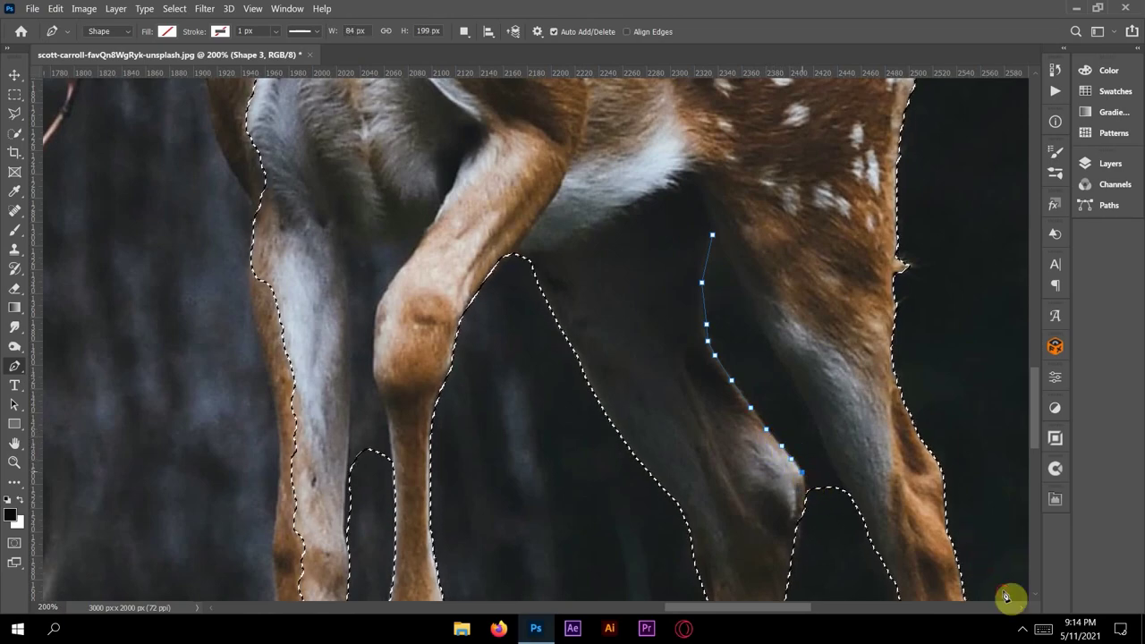
left_click(814, 521)
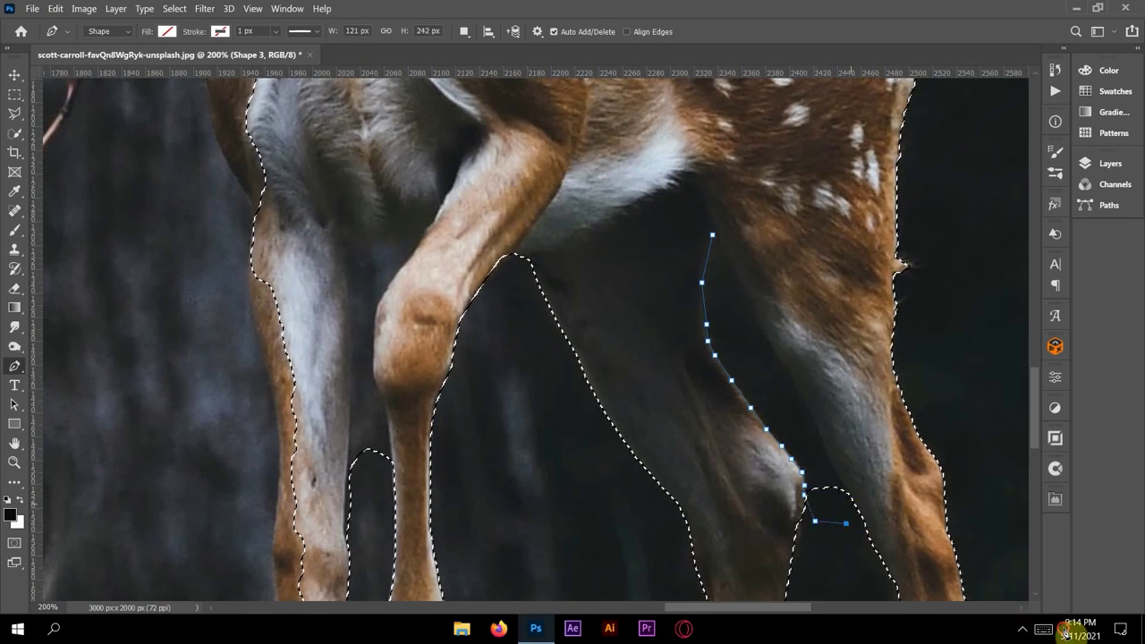
- Trace back up the other hind leg, close the outline, and set it to subtract from the selection
left_click(830, 453)
left_click(816, 430)
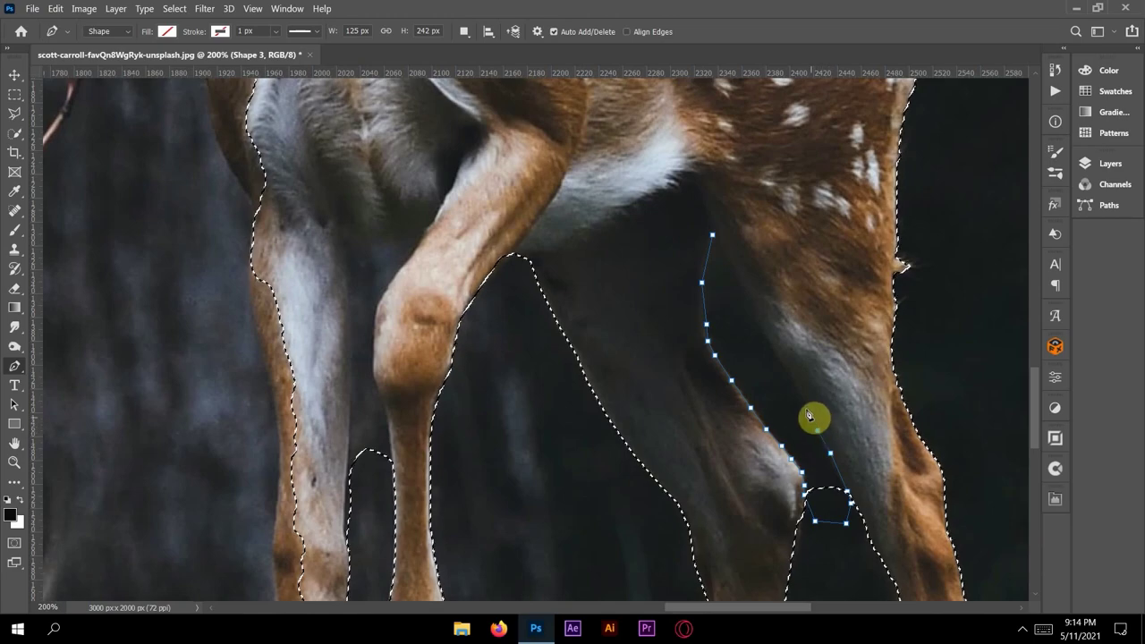
left_click(805, 406)
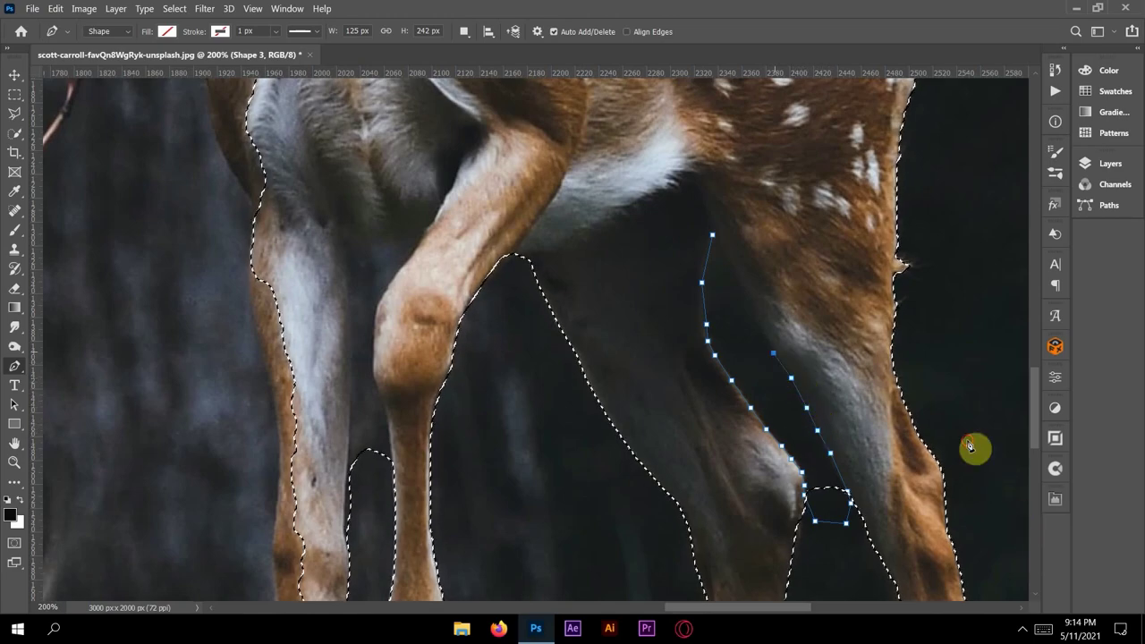
left_click(772, 353)
left_click(758, 320)
left_click(737, 279)
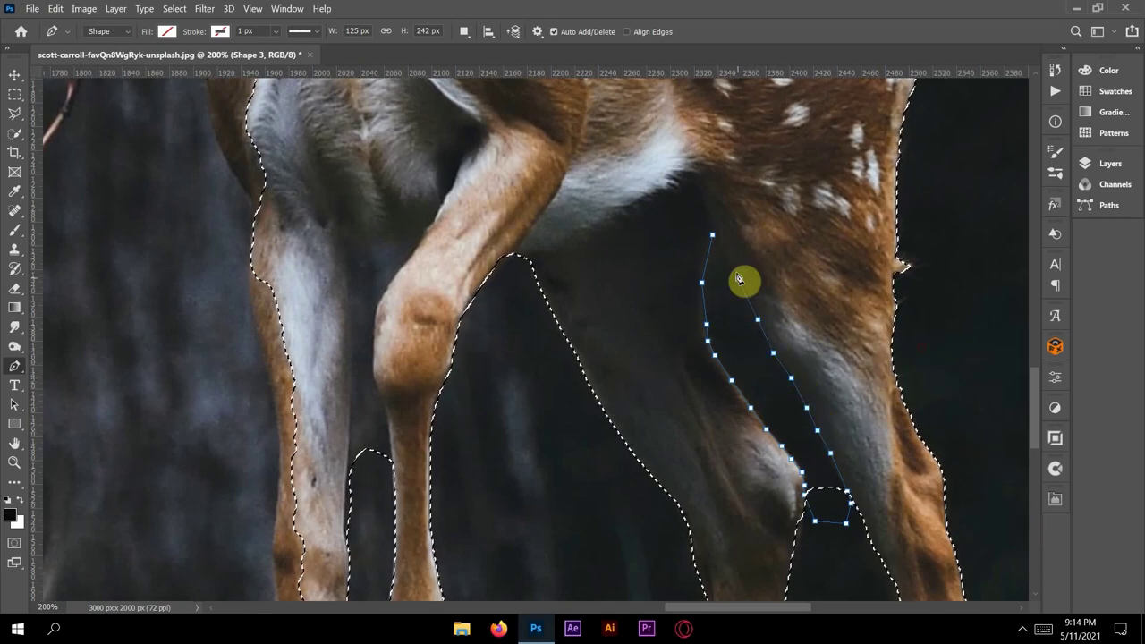
left_click(714, 236)
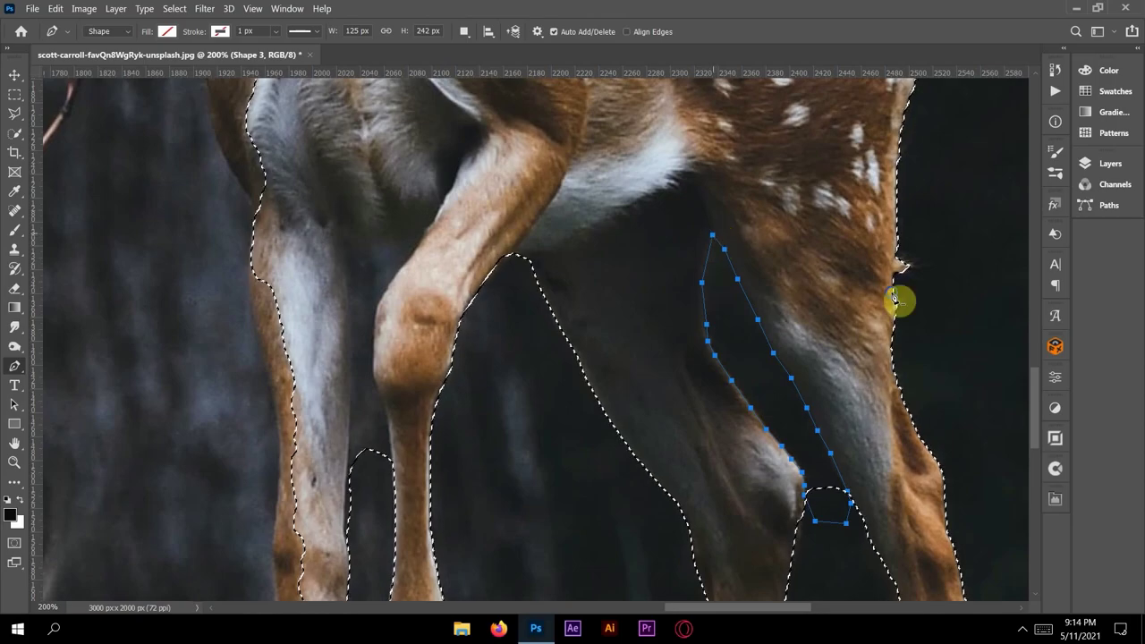
right_click(707, 225)
left_click(751, 319)
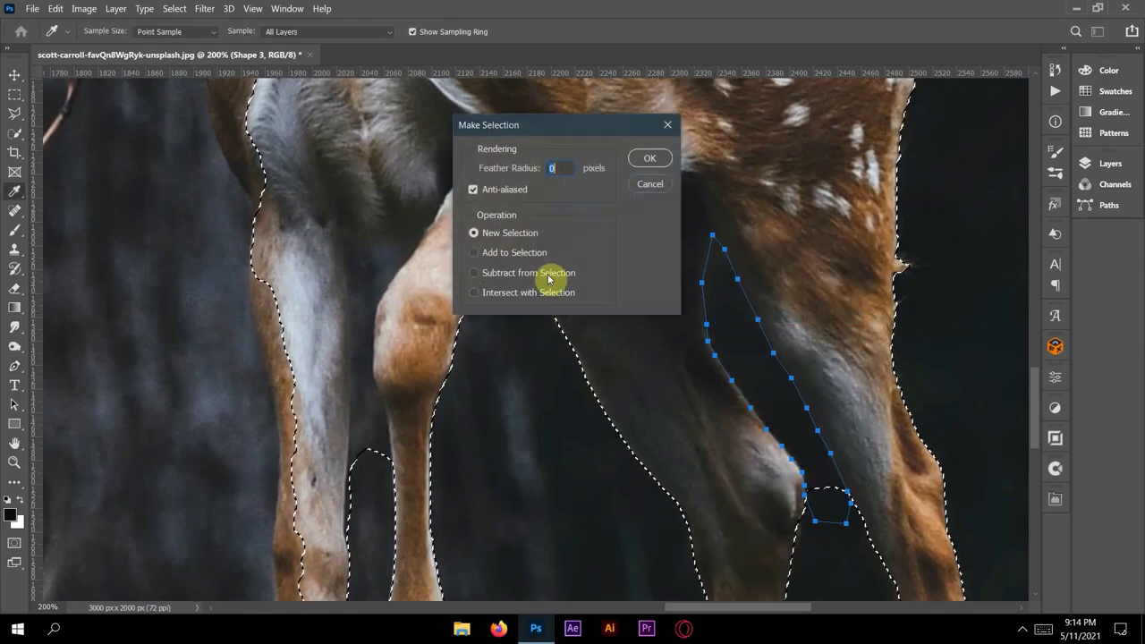
left_click(482, 274)
- Confirm the hind-leg gap subtraction, then begin a new outline up the front leg edge
key("Return")
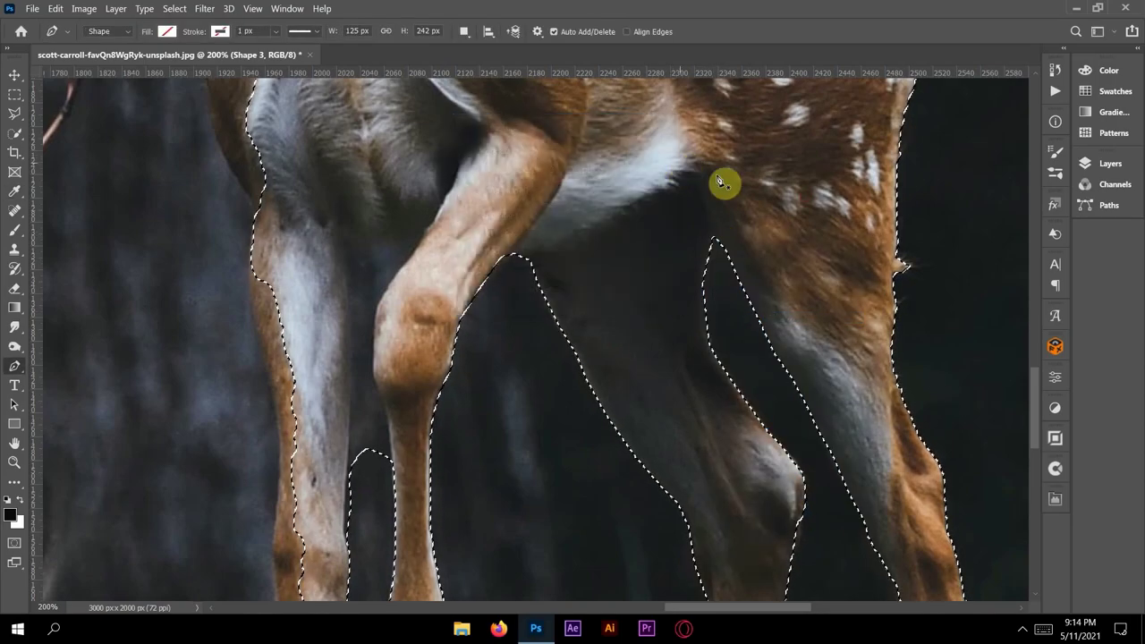
key("ctrl+d")
mouse_move(639, 320)
left_mouse_down()
mouse_move(817, 145)
mouse_move(1040, 163)
left_mouse_up()
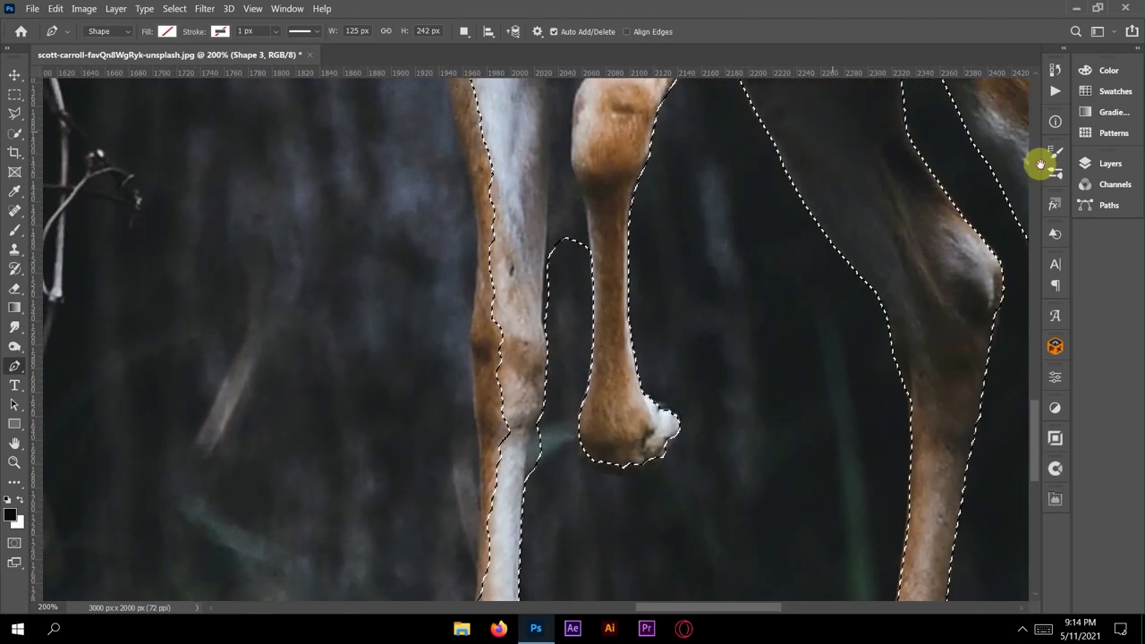
left_click(542, 323)
left_click(541, 301)
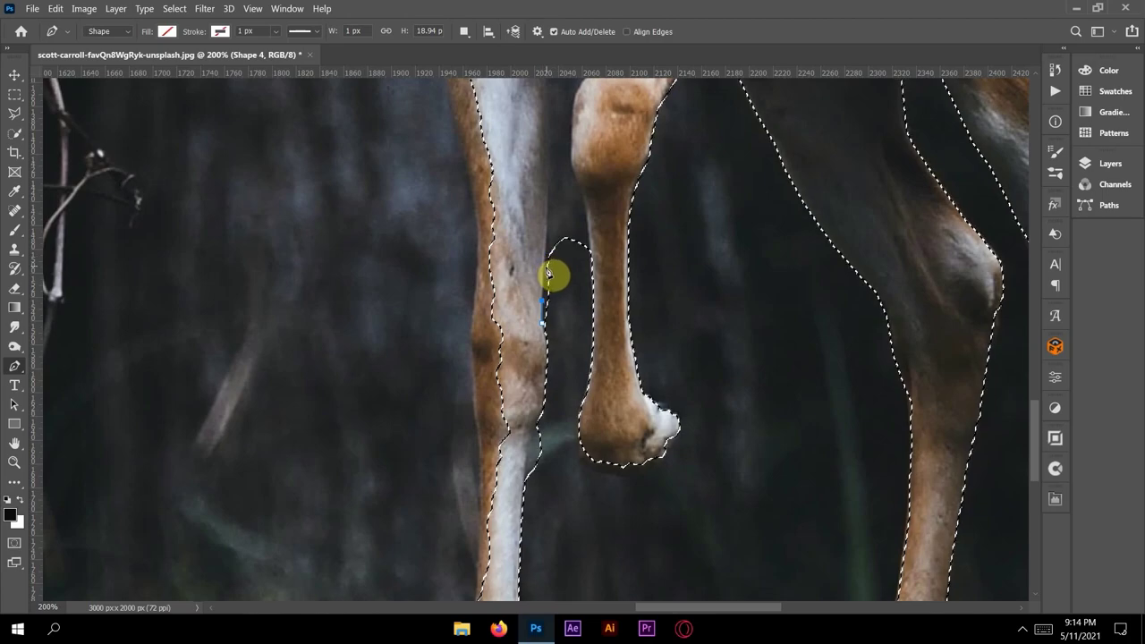
left_click(544, 267)
left_click(548, 217)
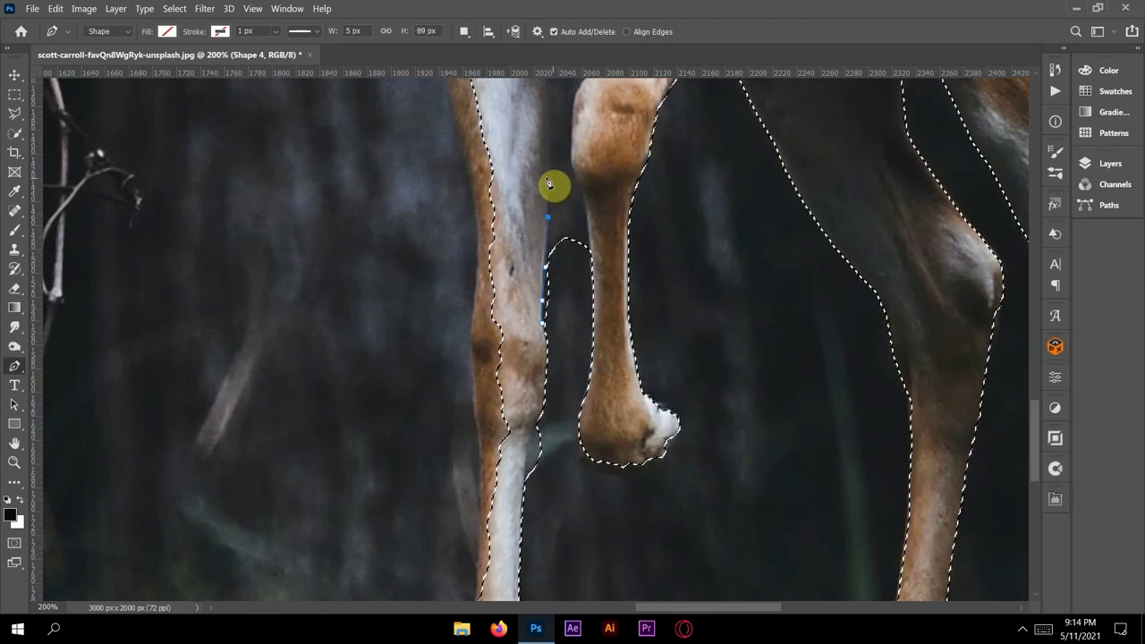
- Extend the outline over the top of the narrow gap and down the other leg
left_click_drag(580, 113, 590, 282)
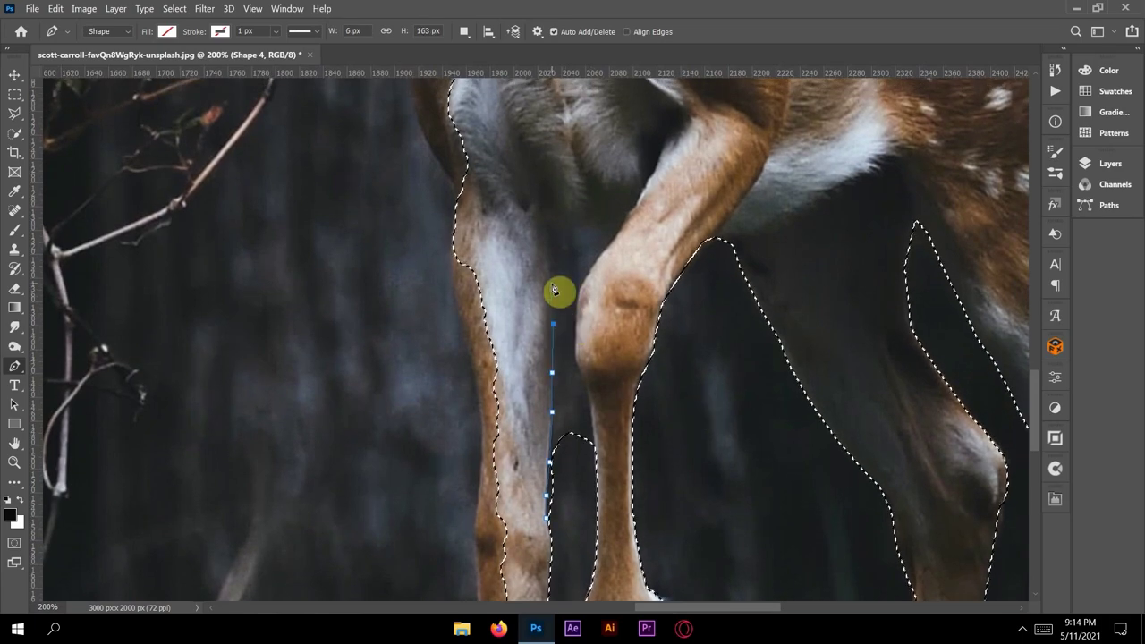
left_click(551, 282)
left_click(550, 249)
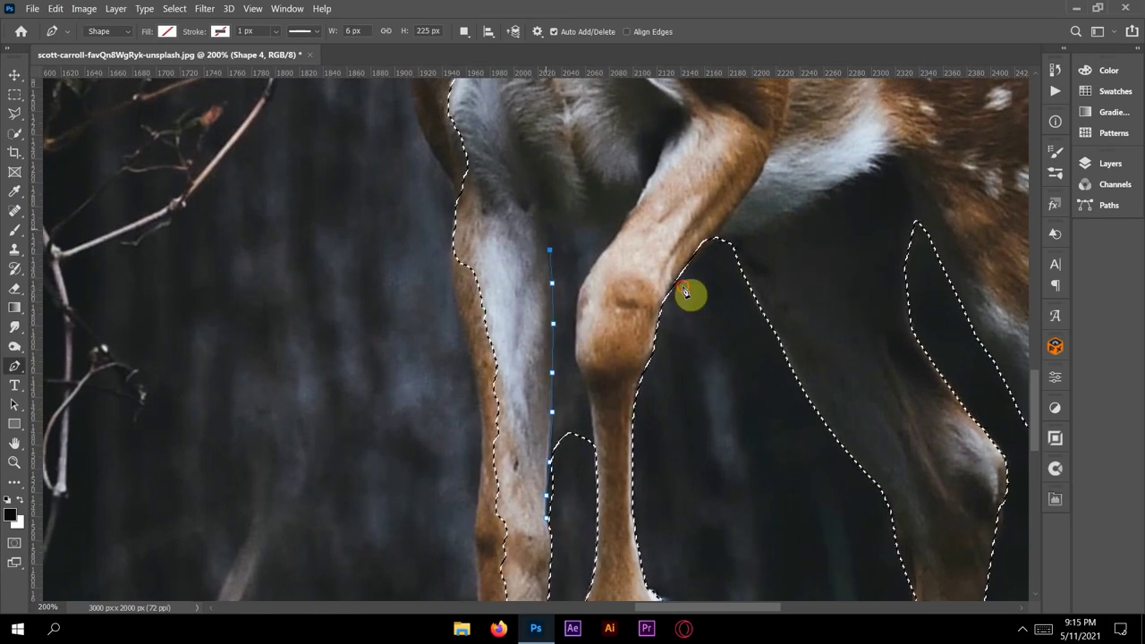
left_click(549, 228)
left_click(561, 222)
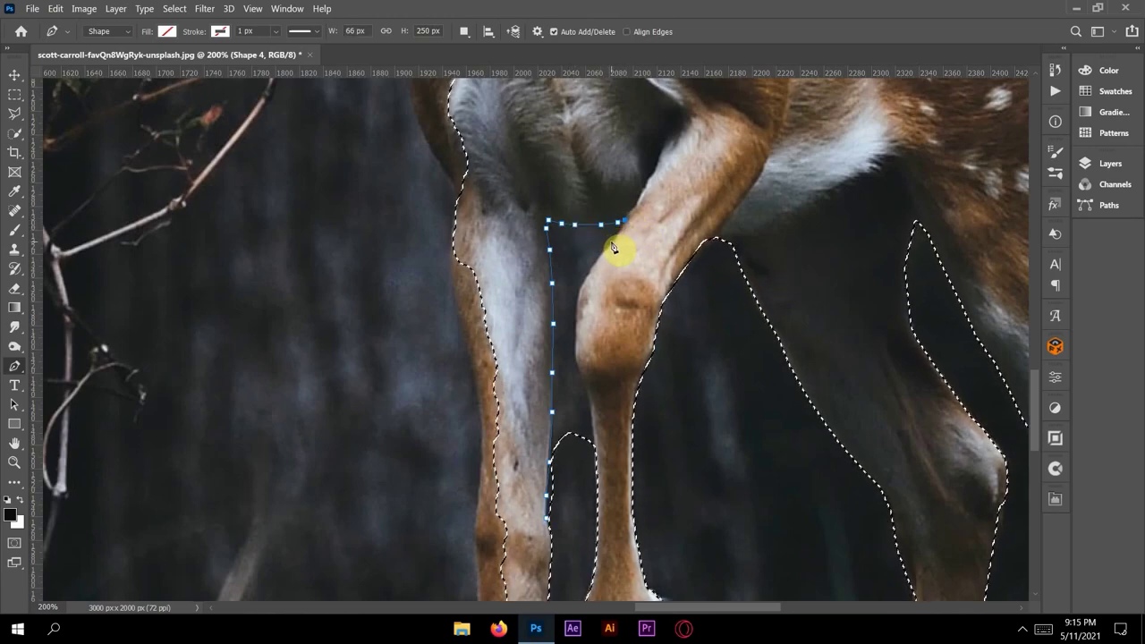
left_click(584, 283)
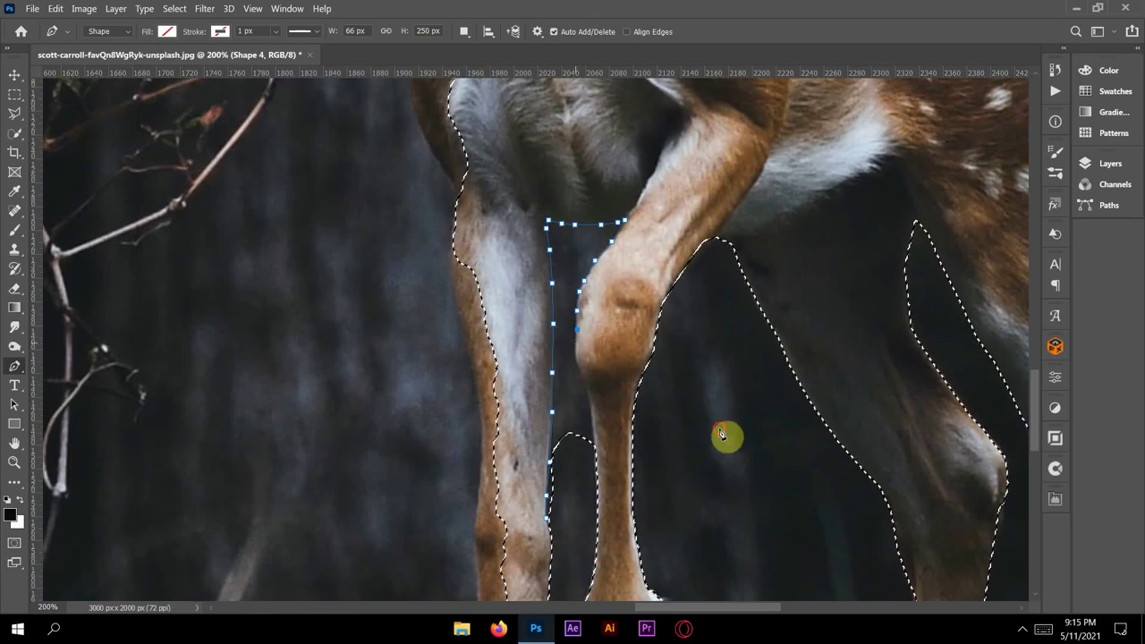
left_click(581, 370)
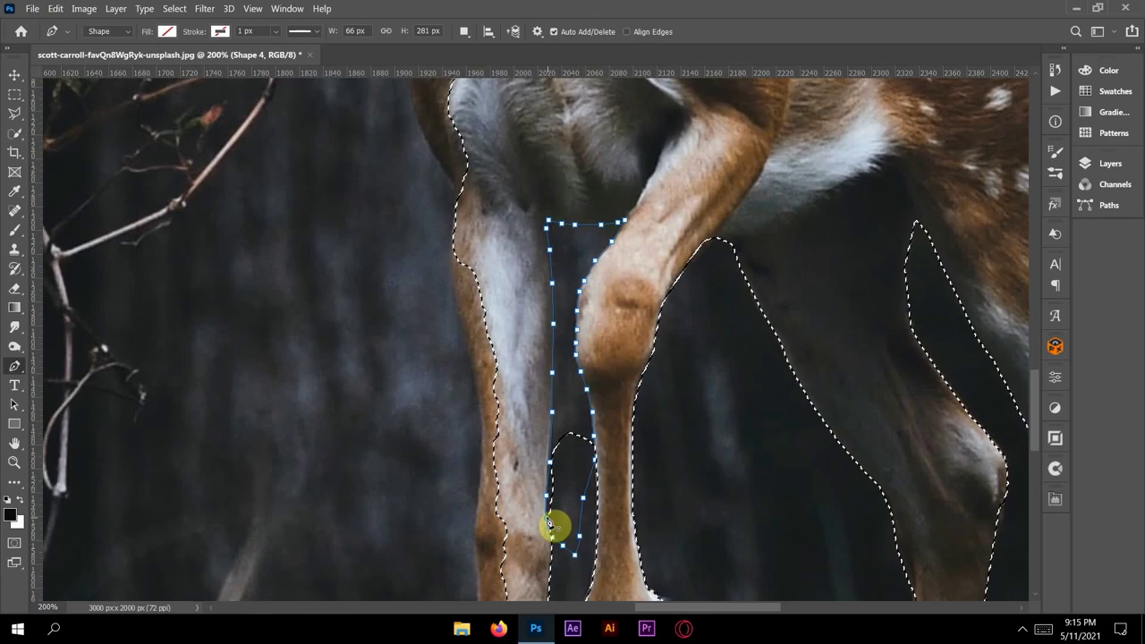
- Subtract the Shape 4 gap path from the deer selection with Make Selection
right_click(588, 407)
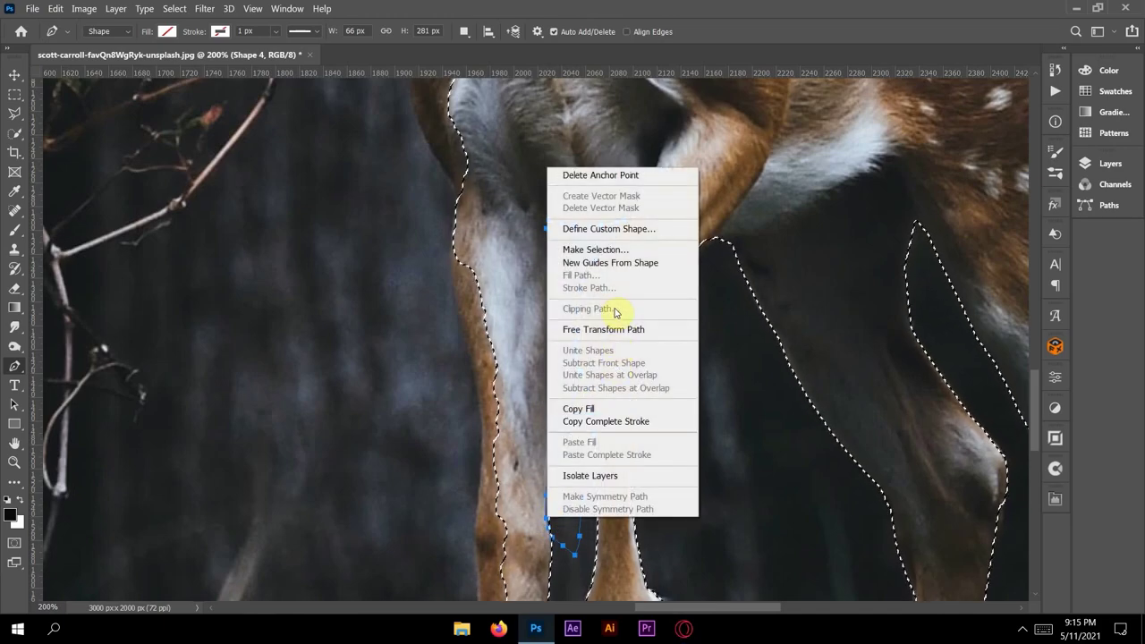
left_click(594, 249)
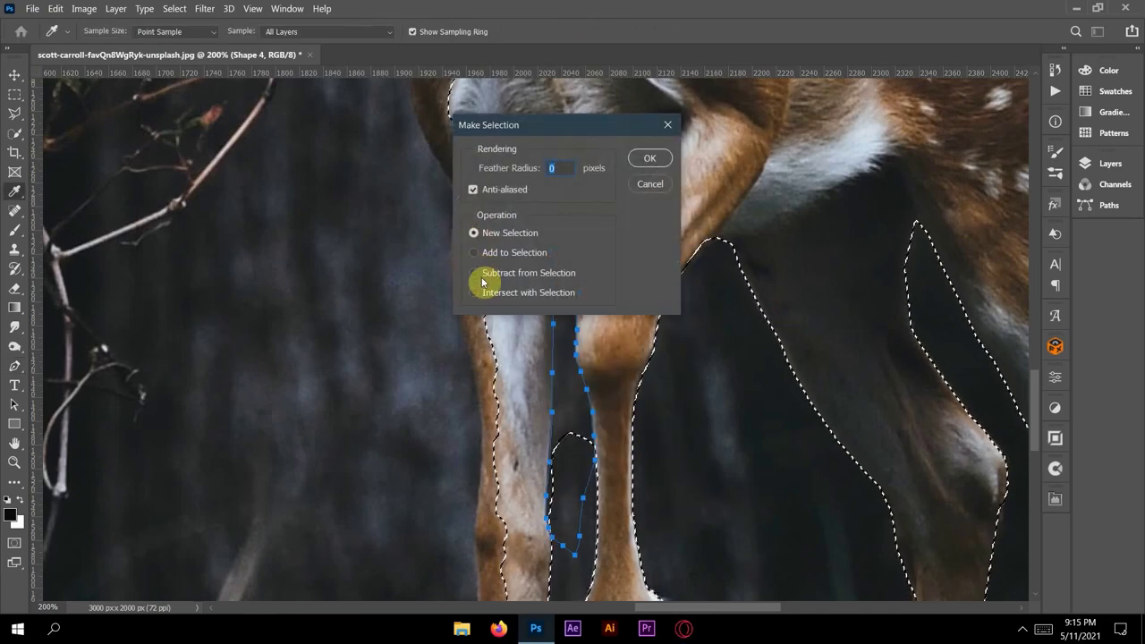
left_click(474, 273)
left_click(649, 158)
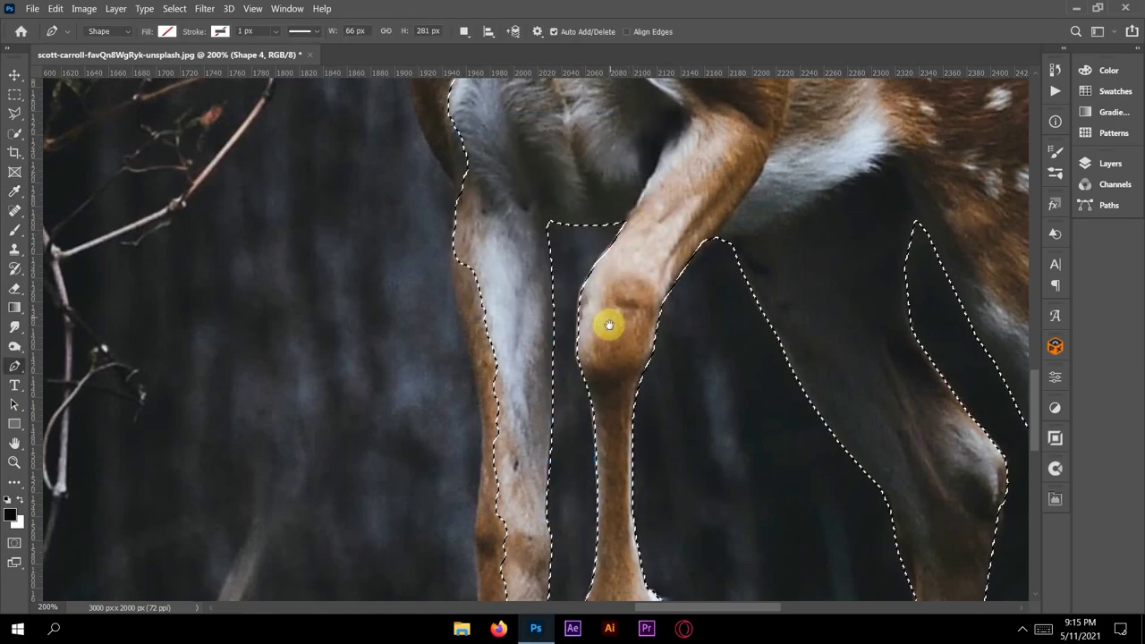
- Pan down to the hooves and start a curved Shape 5 outline around the hoof and up the leg
left_click_drag(608, 324, 713, 5)
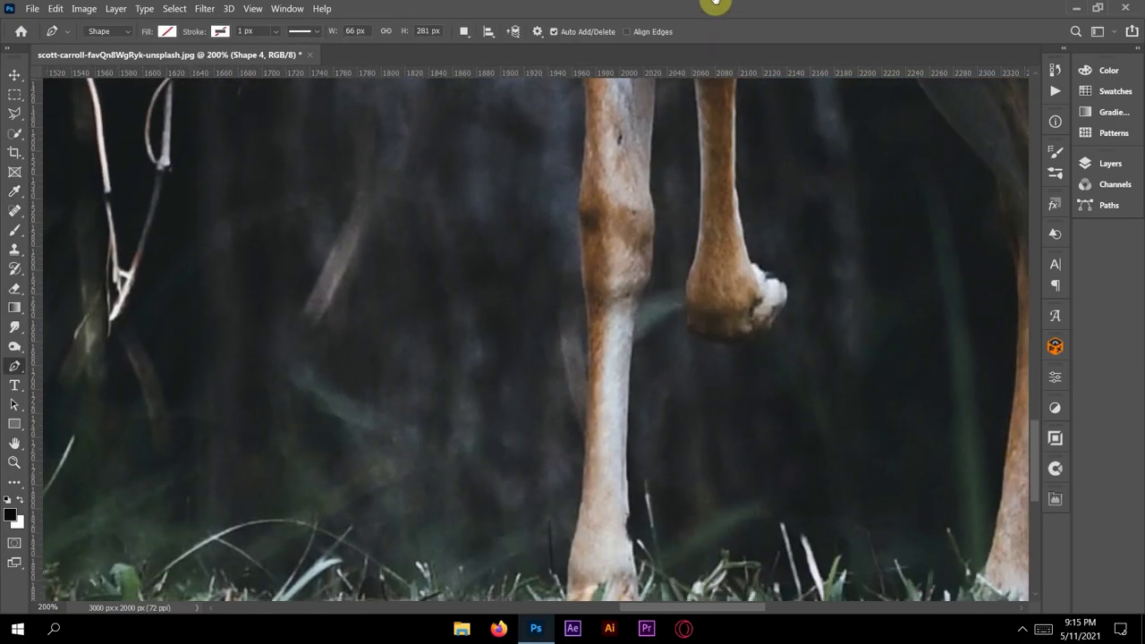
left_click_drag(690, 406, 707, 294)
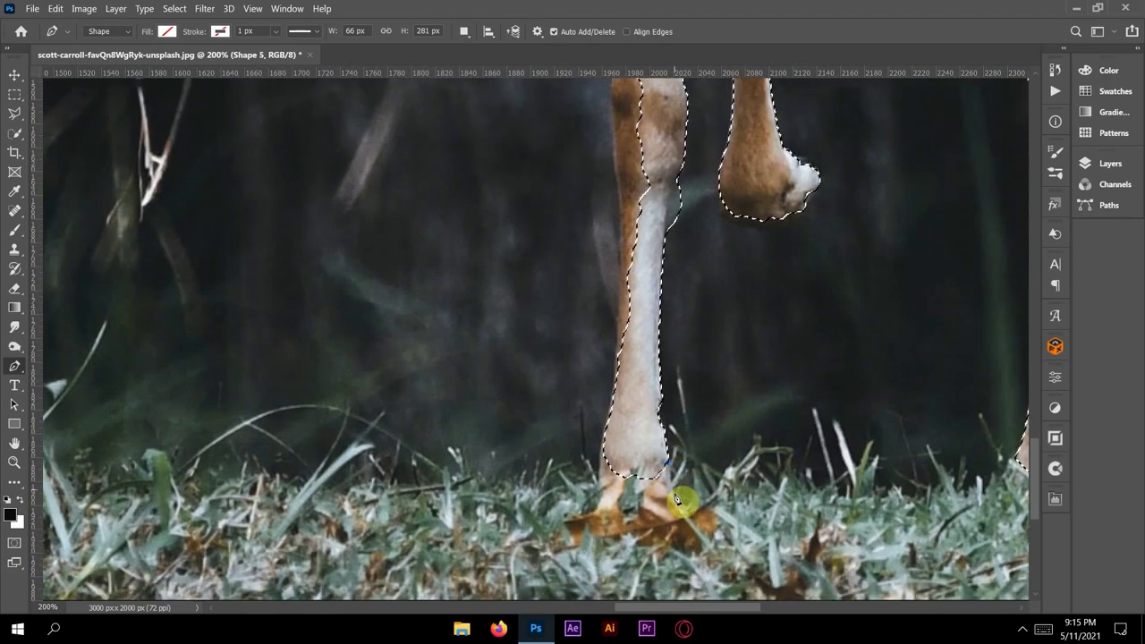
left_click(657, 502)
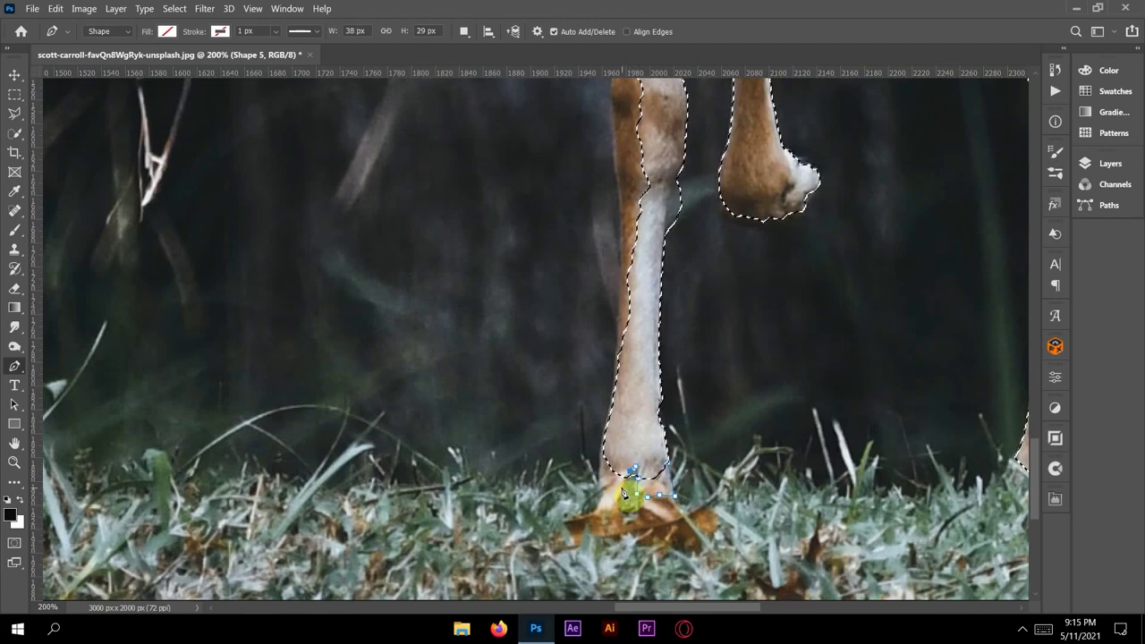
left_click_drag(621, 502, 620, 510)
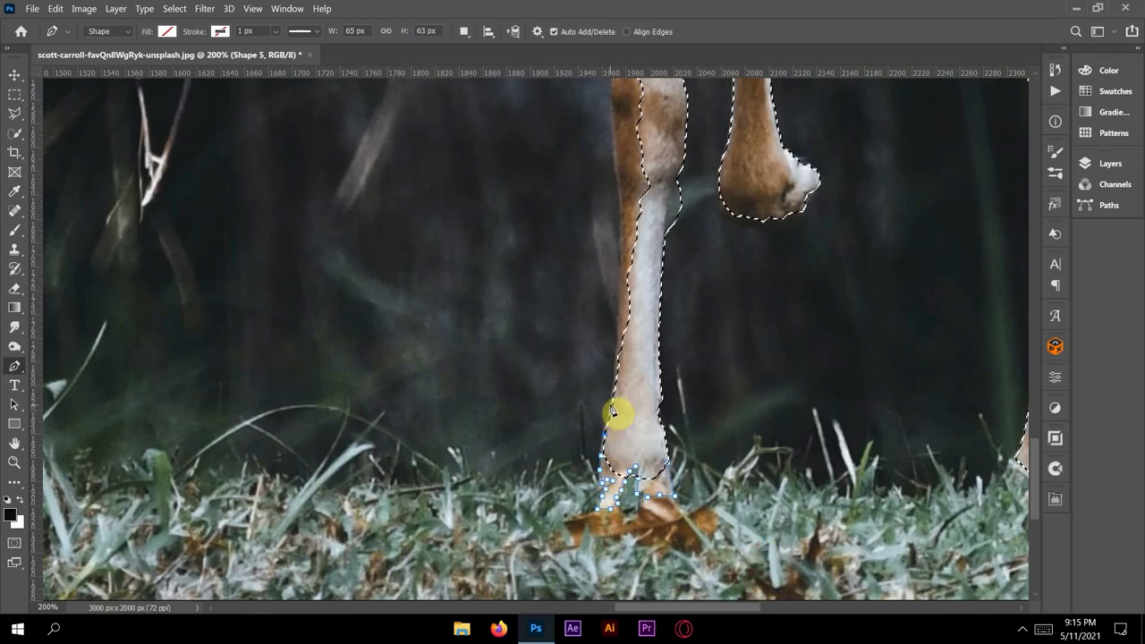
left_click(620, 377)
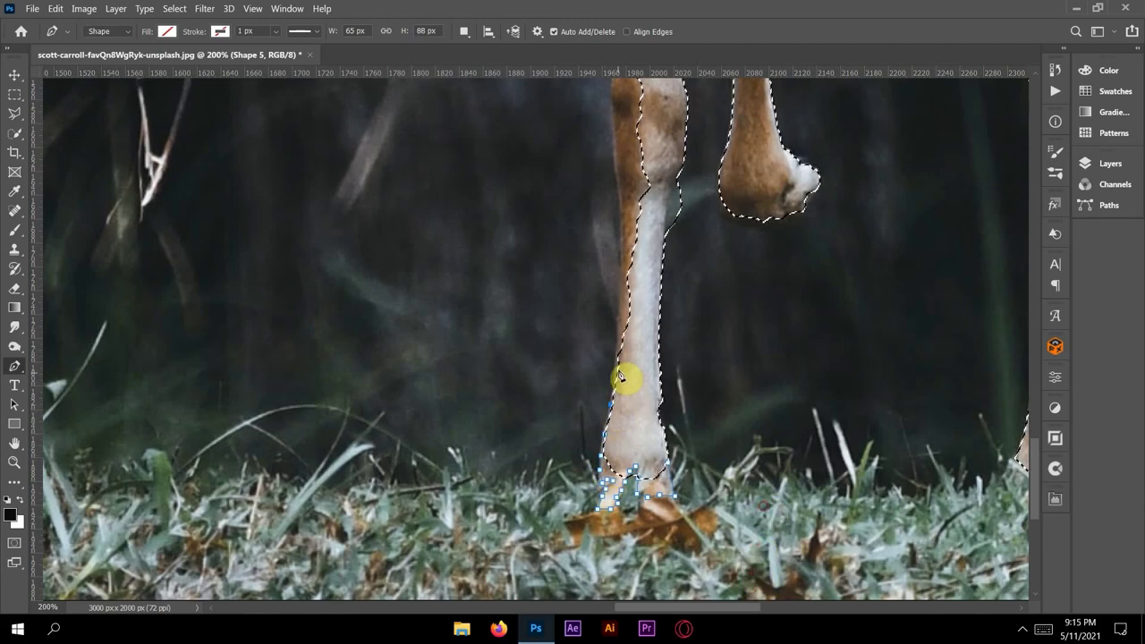
- Trace Pen anchors up the foreleg's outer edge toward the knee
left_click(633, 323)
mouse_move(633, 323)
left_mouse_down()
mouse_move(617, 482)
mouse_move(629, 526)
mouse_move(775, 620)
left_mouse_up()
left_click(616, 522)
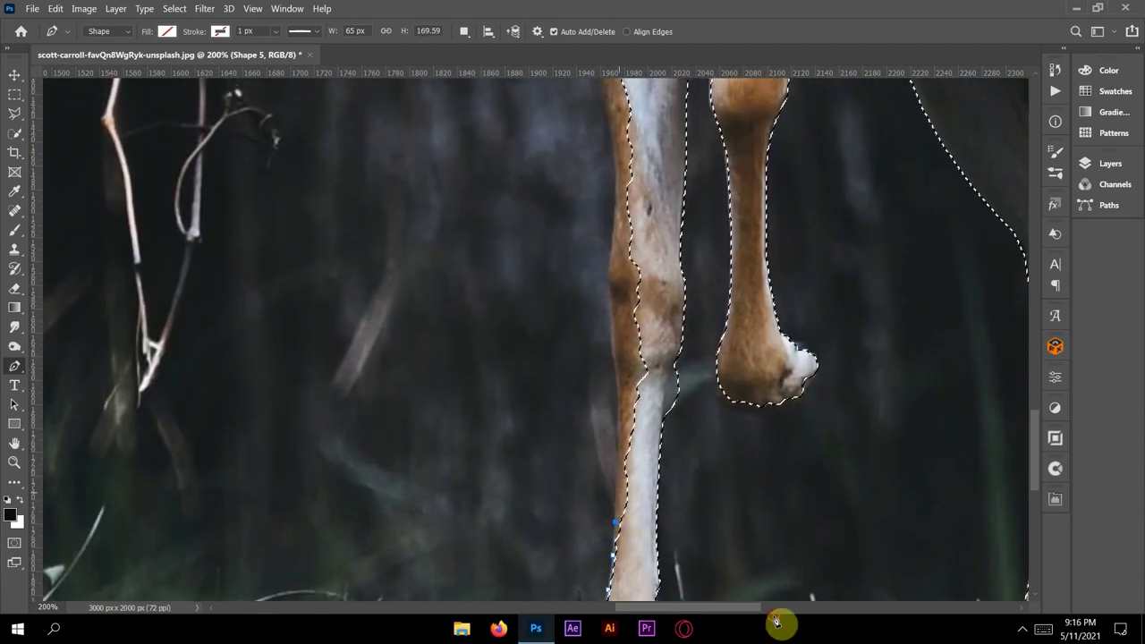
left_click(620, 426)
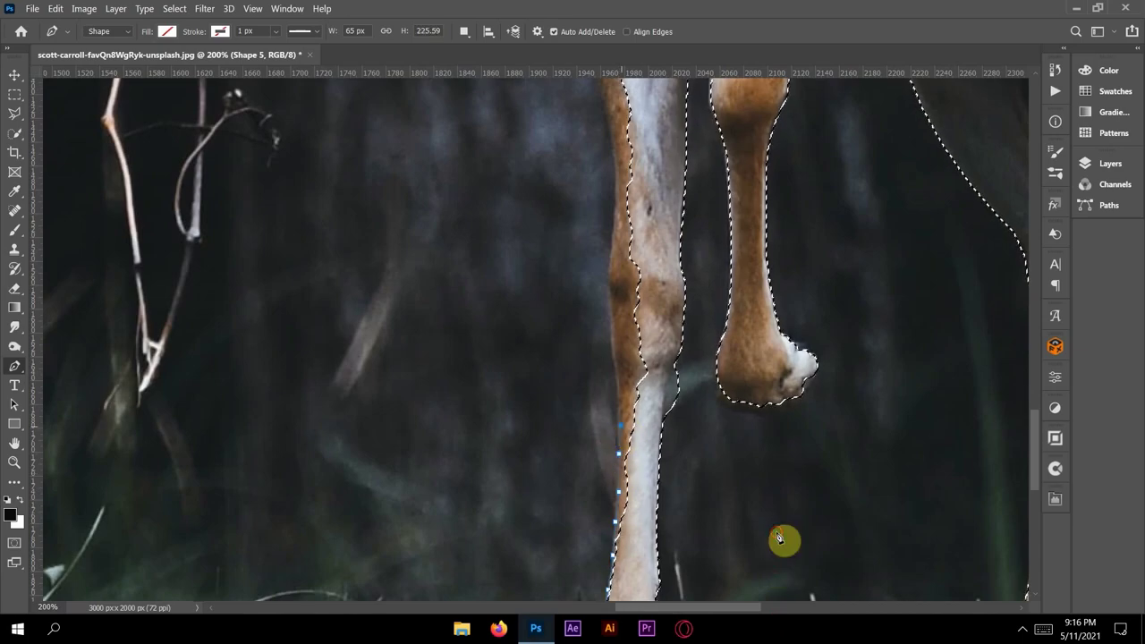
left_click(618, 377)
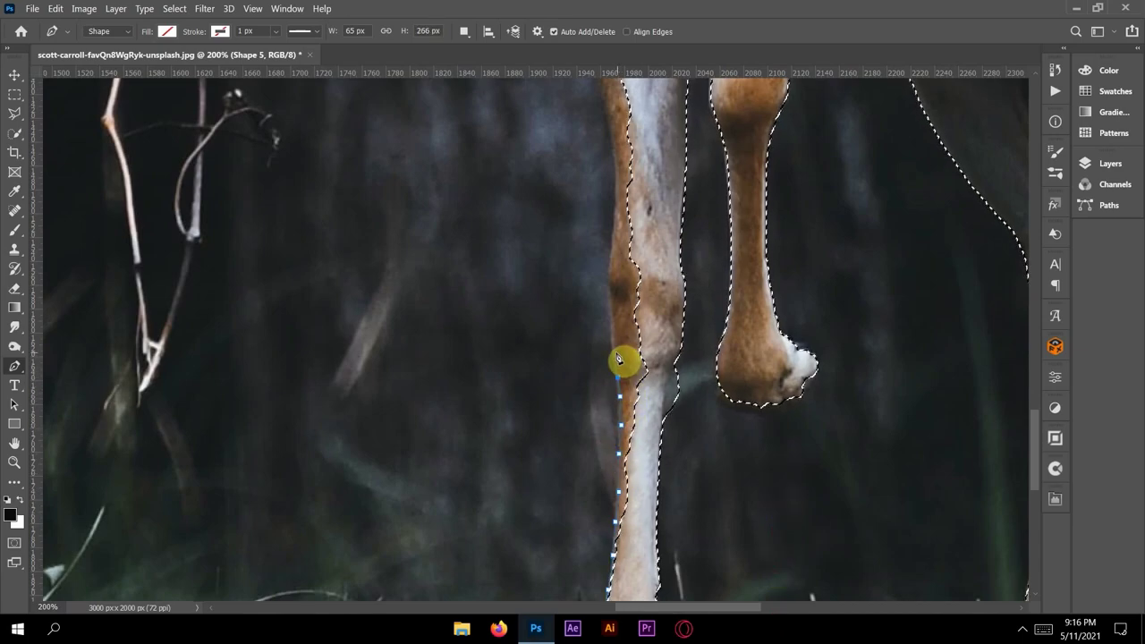
left_click(615, 350)
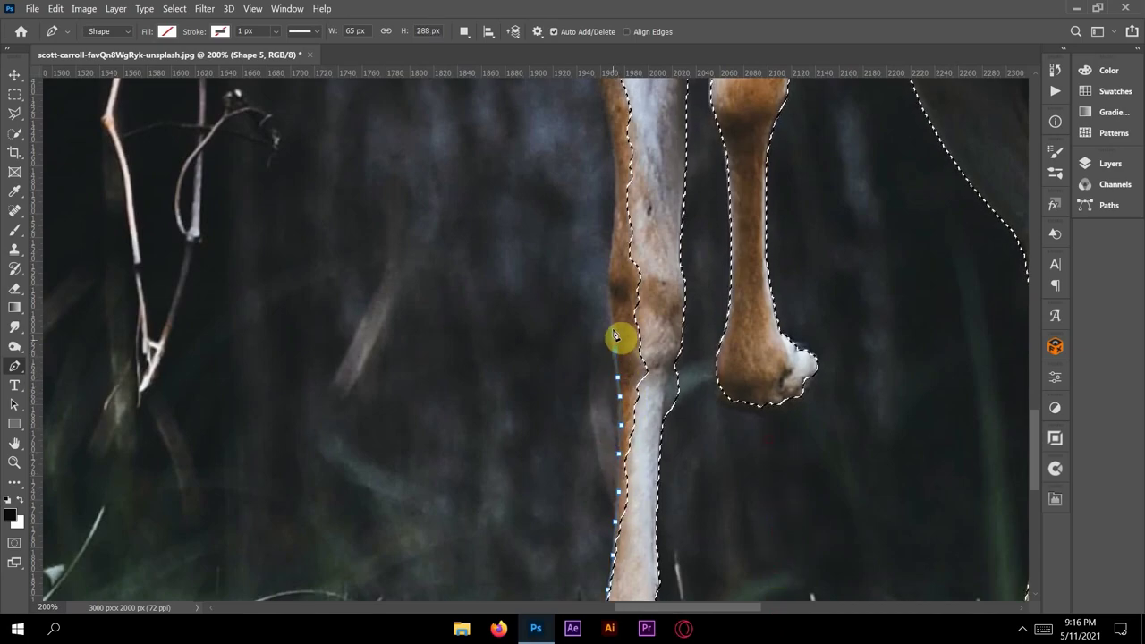
left_click(610, 283)
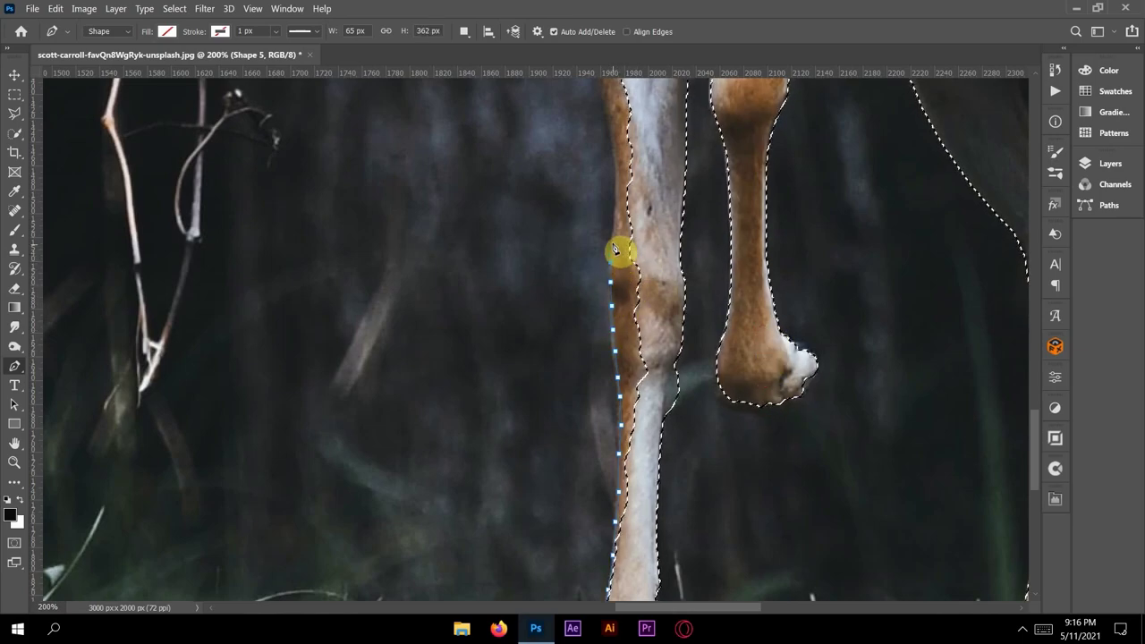
left_click(619, 248)
- Continue the outline up the upper foreleg to where it meets the body
left_click_drag(651, 256, 626, 453)
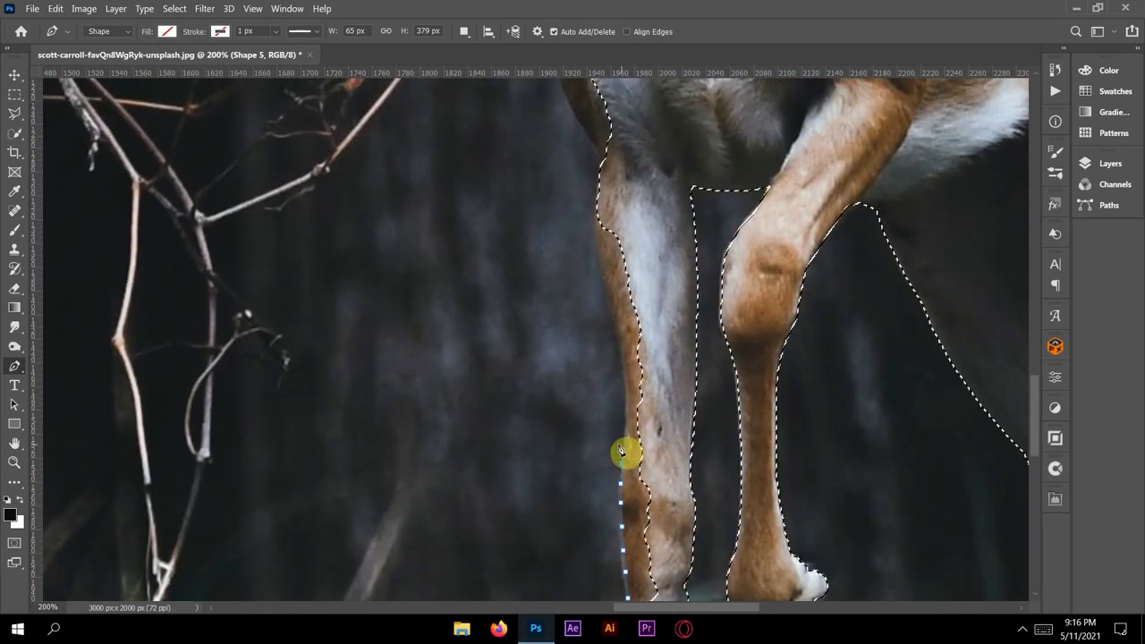
left_click(628, 437)
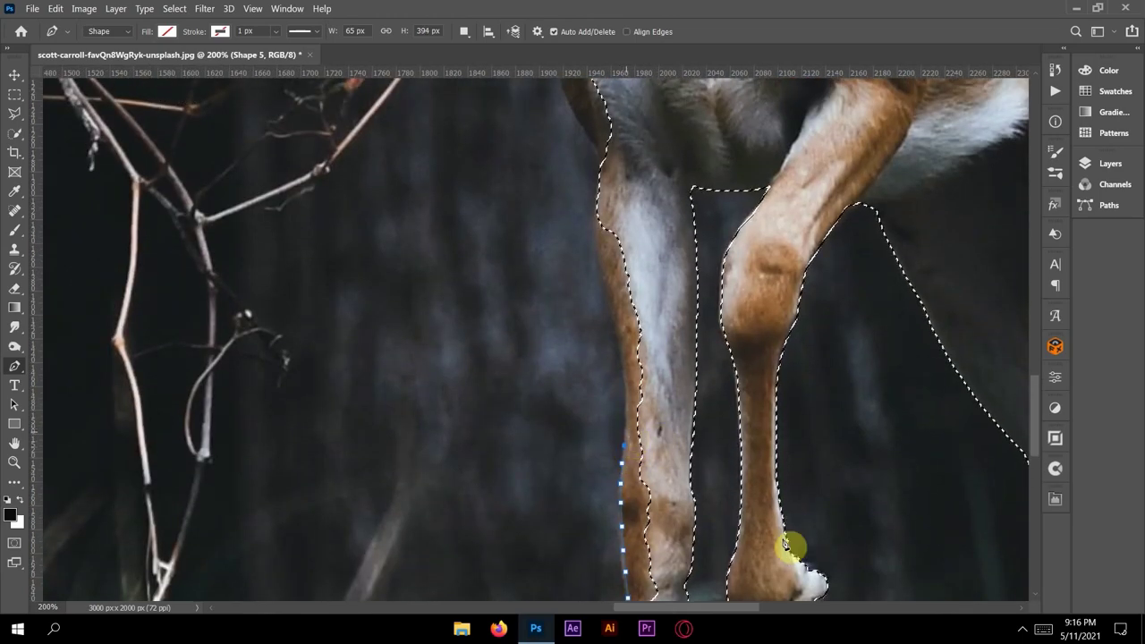
left_click(628, 369)
left_click(621, 335)
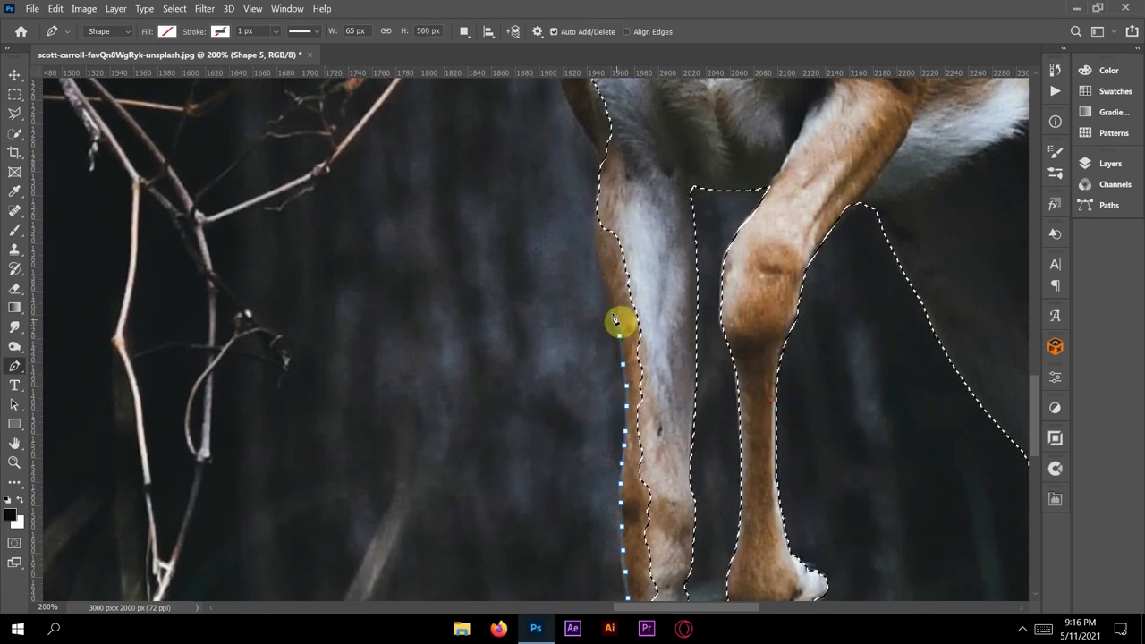
left_click(608, 289)
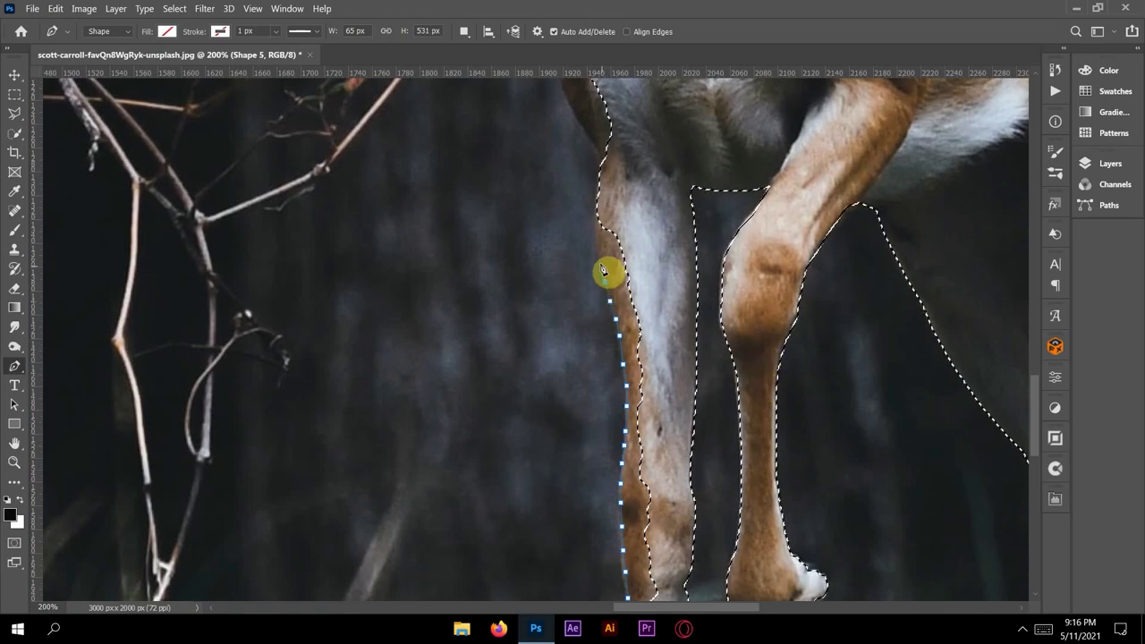
left_click(598, 233)
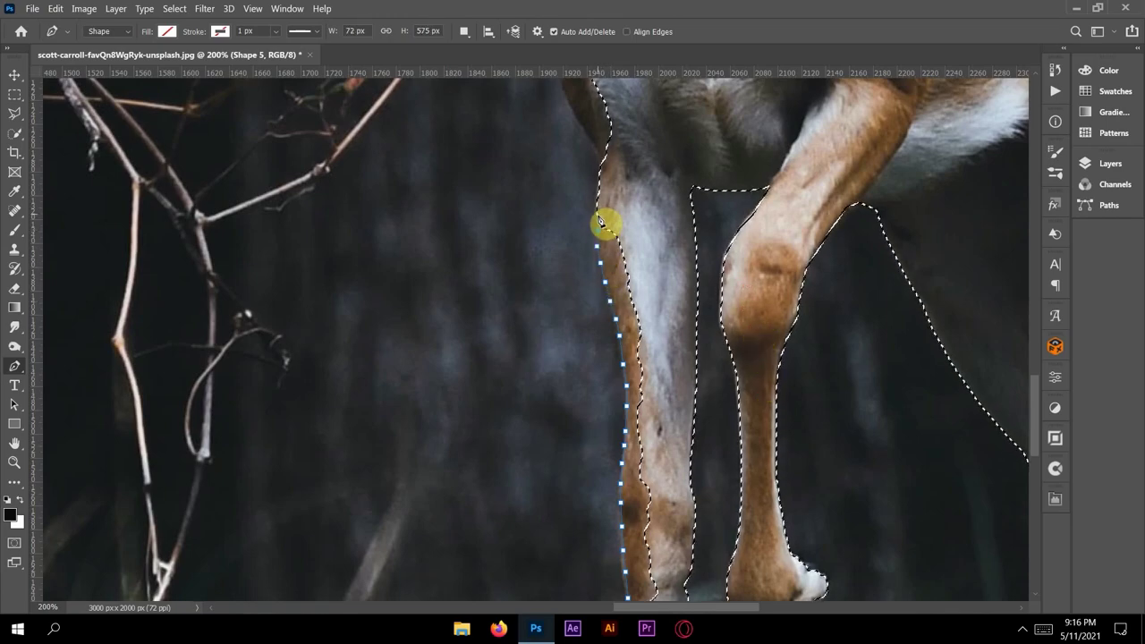
scroll(626, 304, "up", 3)
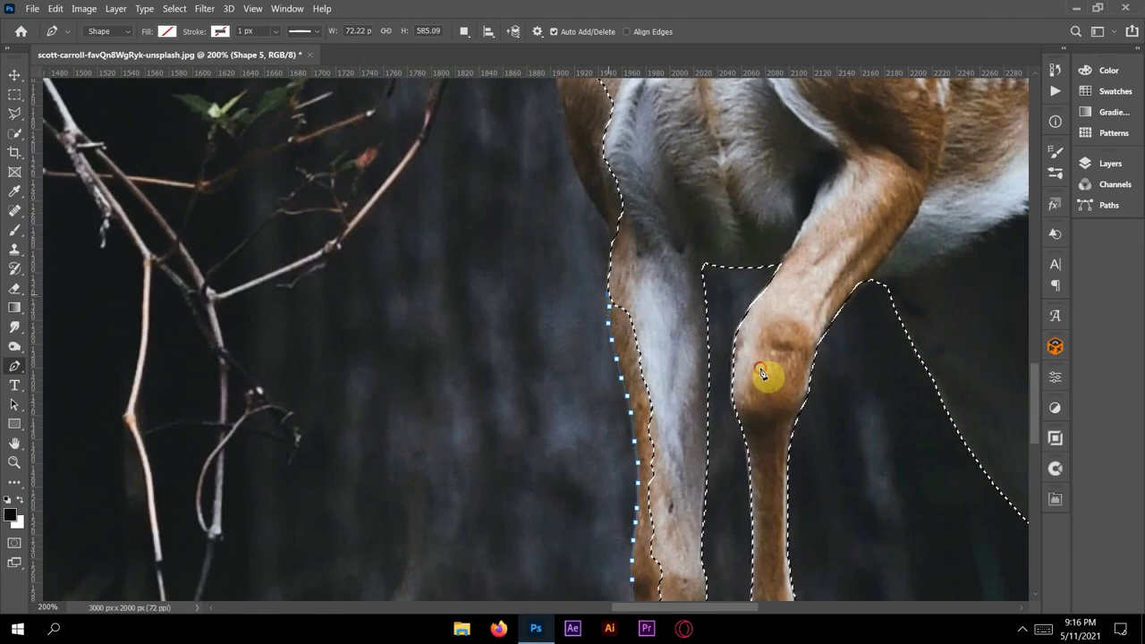
left_click(613, 260)
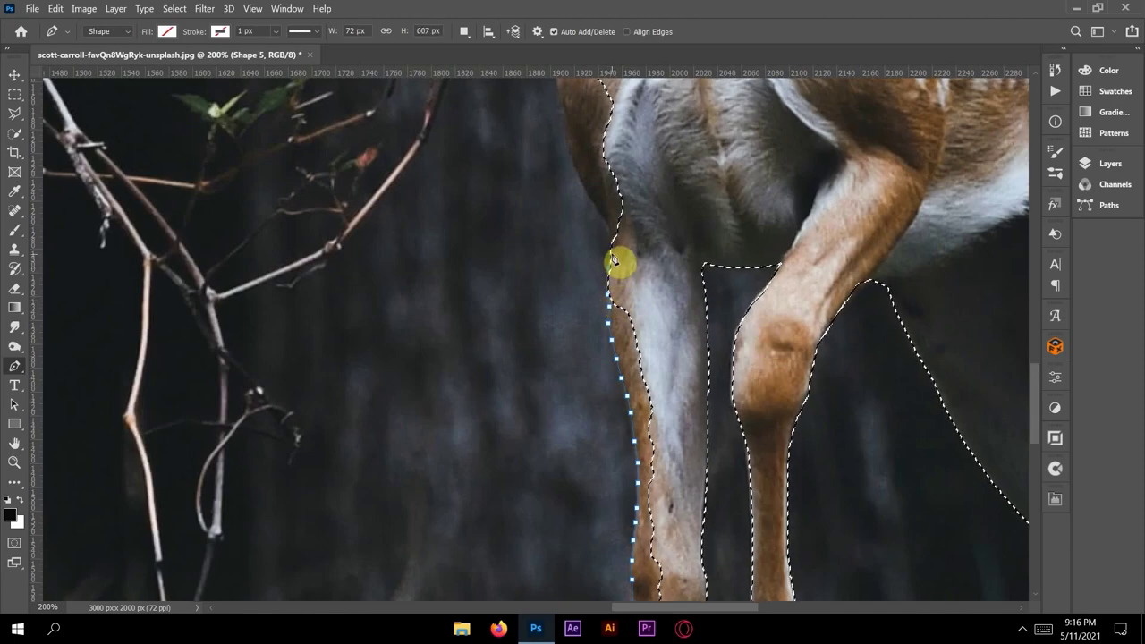
left_click(620, 232)
left_click_drag(671, 223, 683, 296)
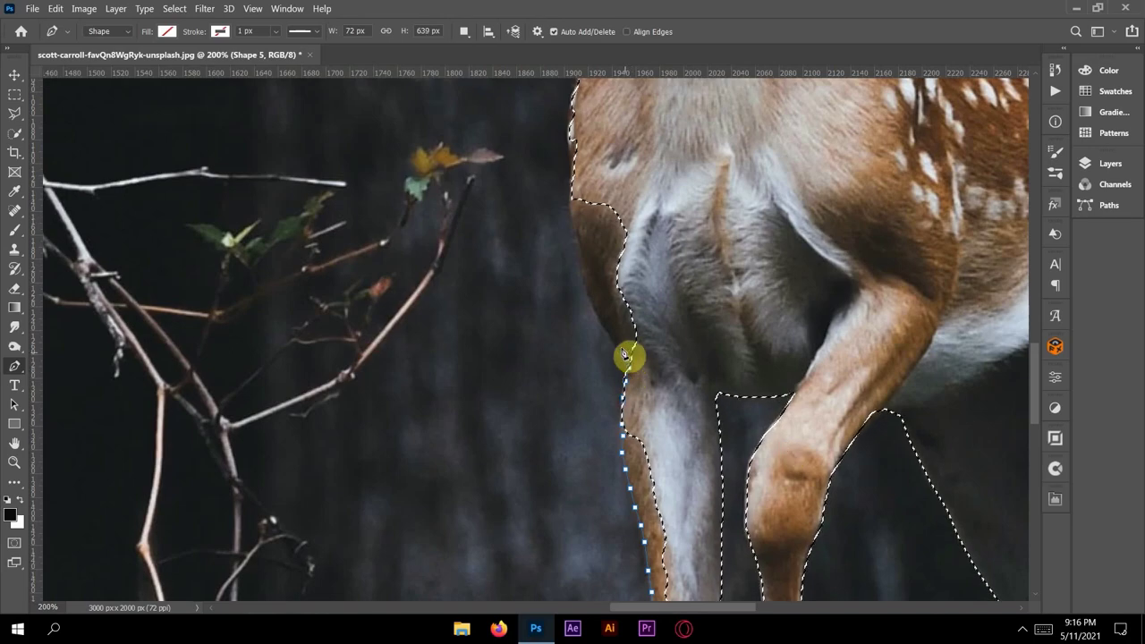
left_click(622, 353)
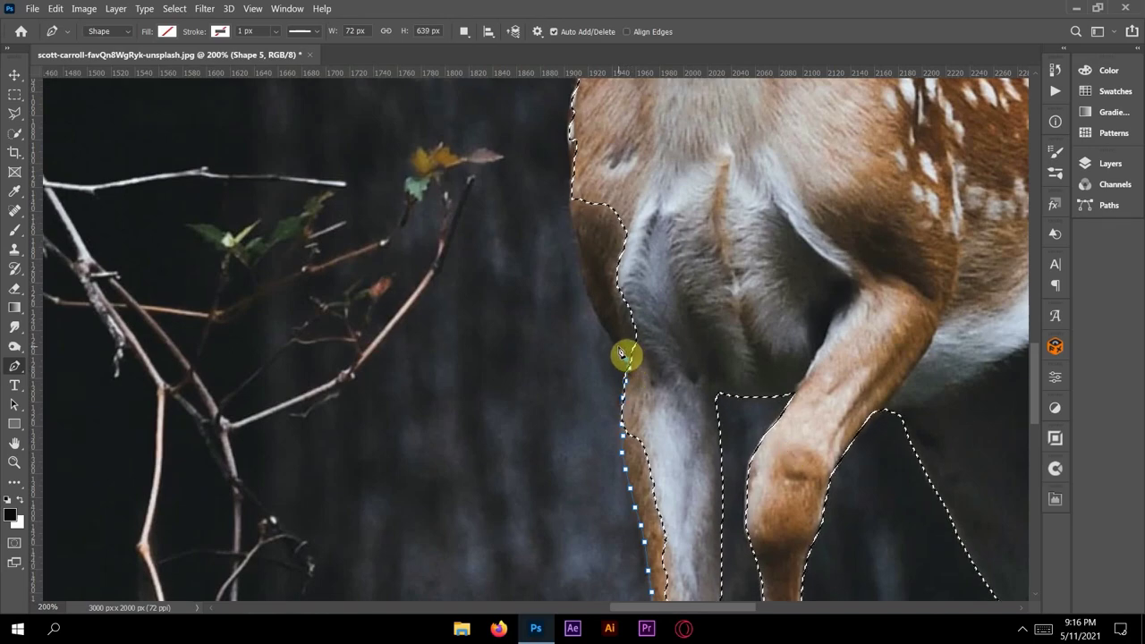
- Carry the path up the chest edge toward the neck and across the chest
left_click(587, 285)
left_click(577, 254)
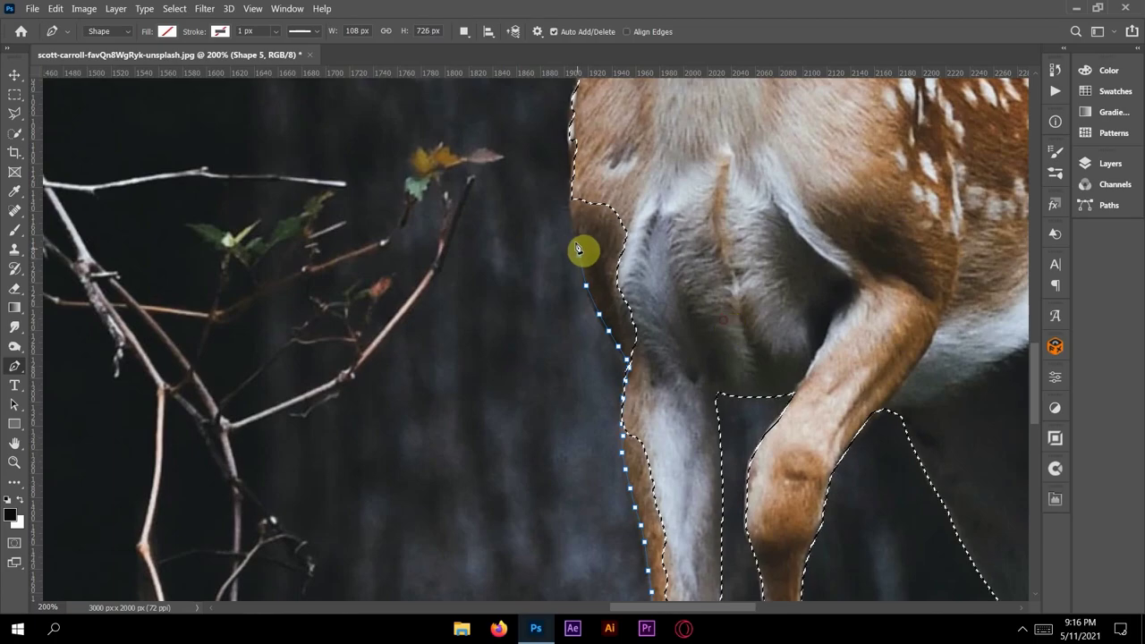
left_click(569, 189)
left_click(574, 171)
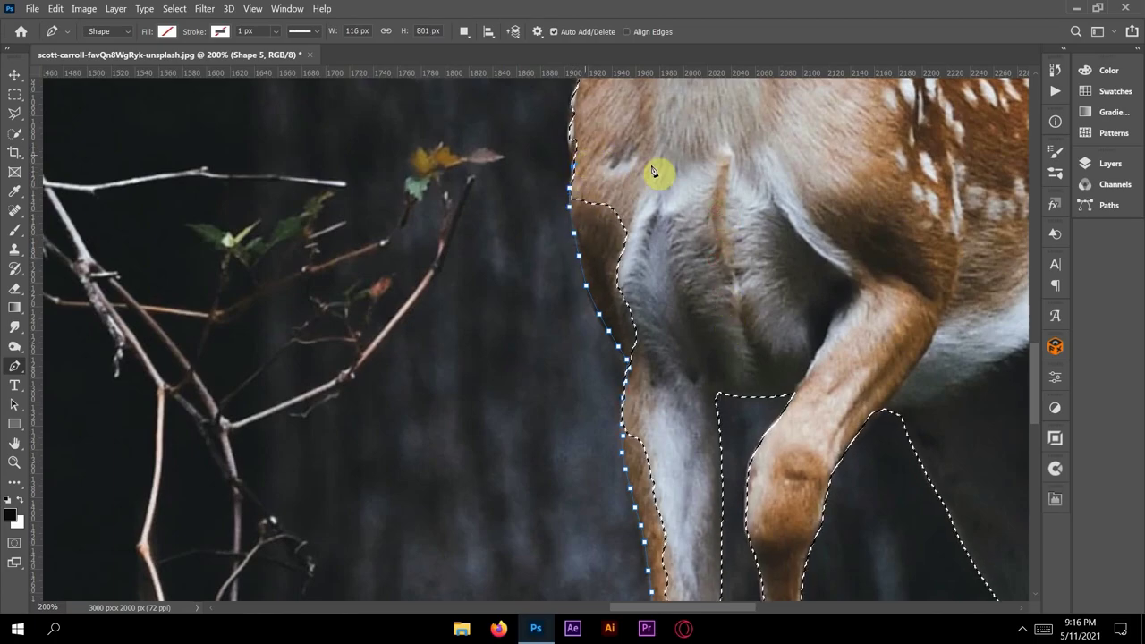
left_click_drag(704, 193, 719, 330)
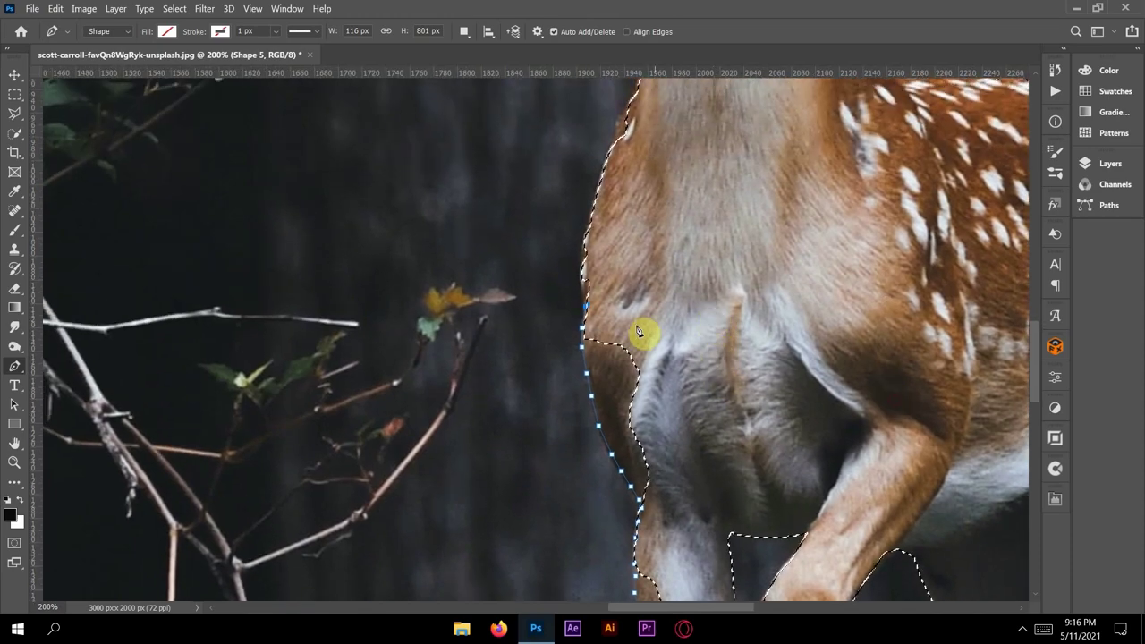
left_click(583, 296)
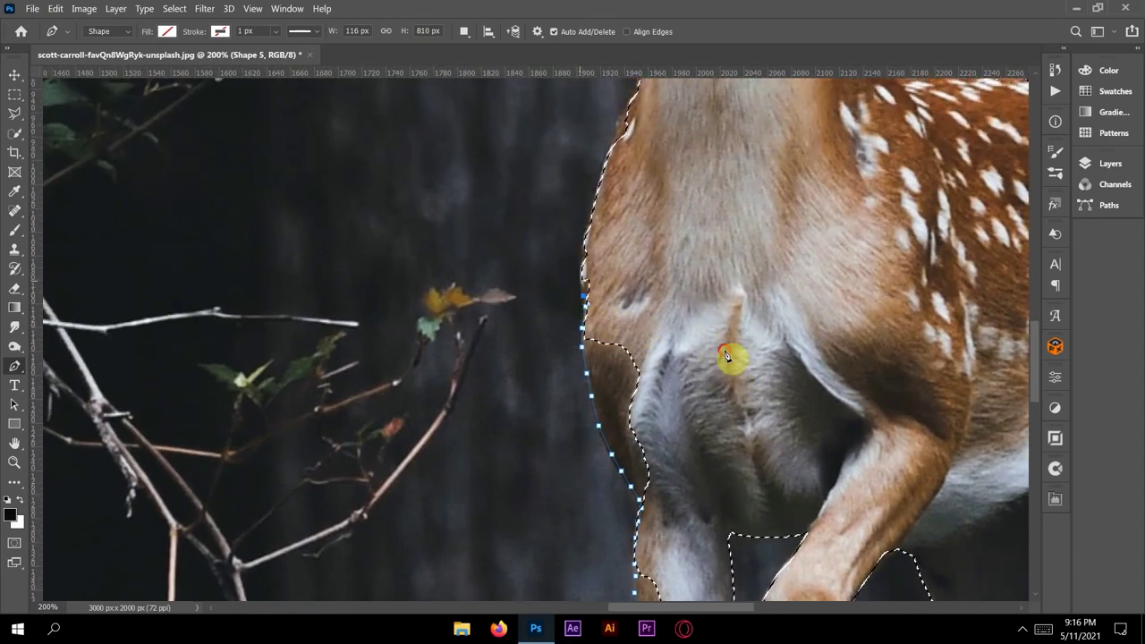
left_click(583, 271)
left_click(586, 248)
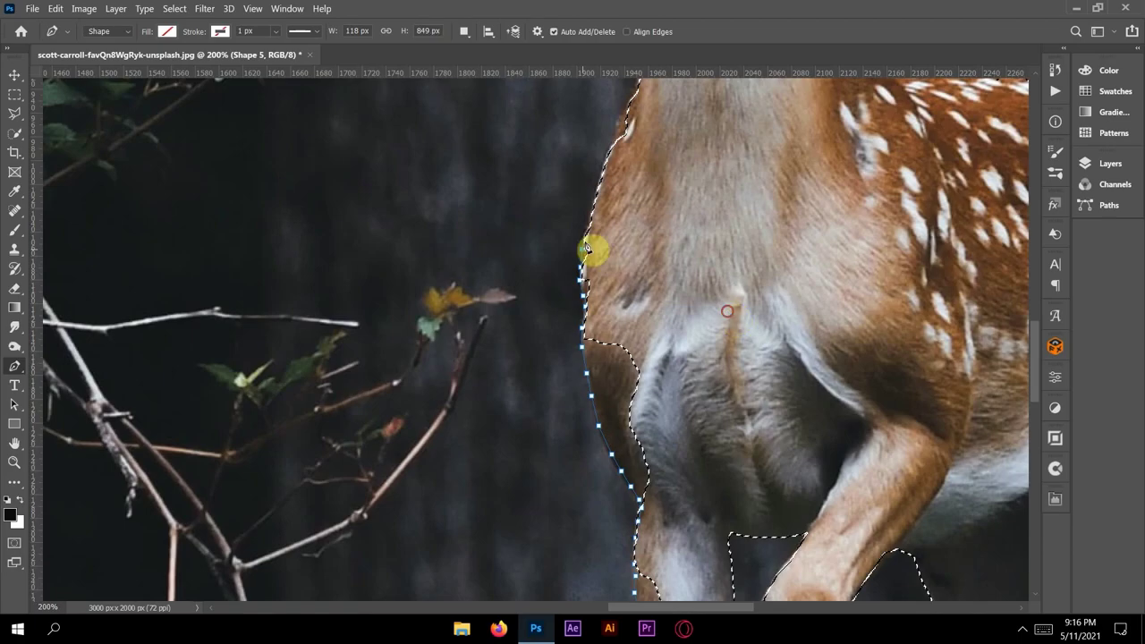
left_click(624, 194)
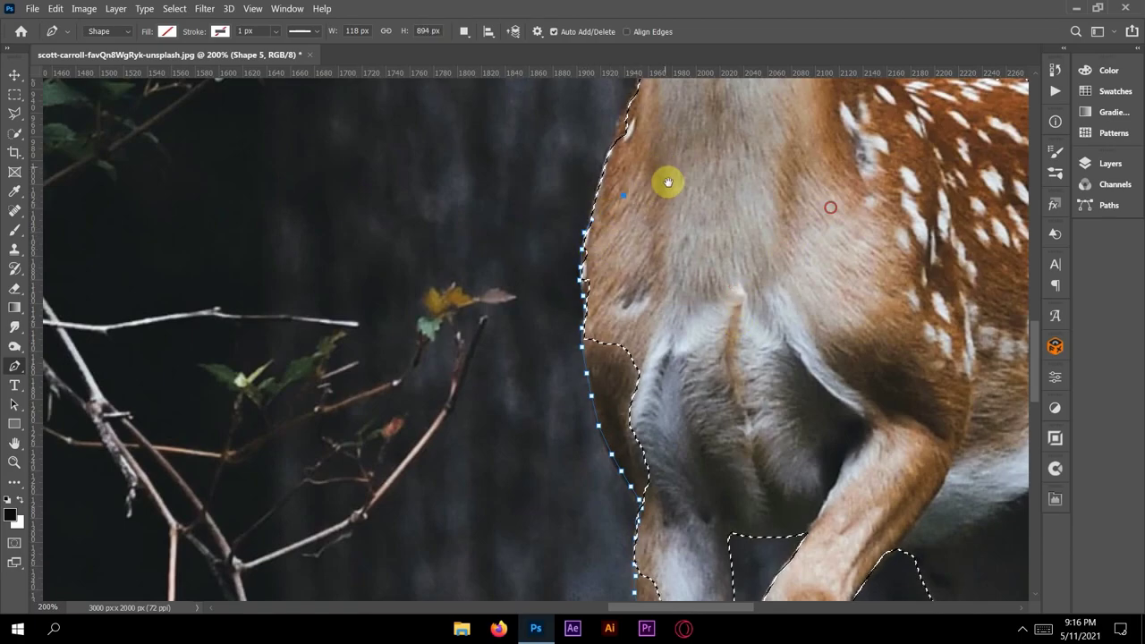
left_click_drag(669, 234, 681, 347)
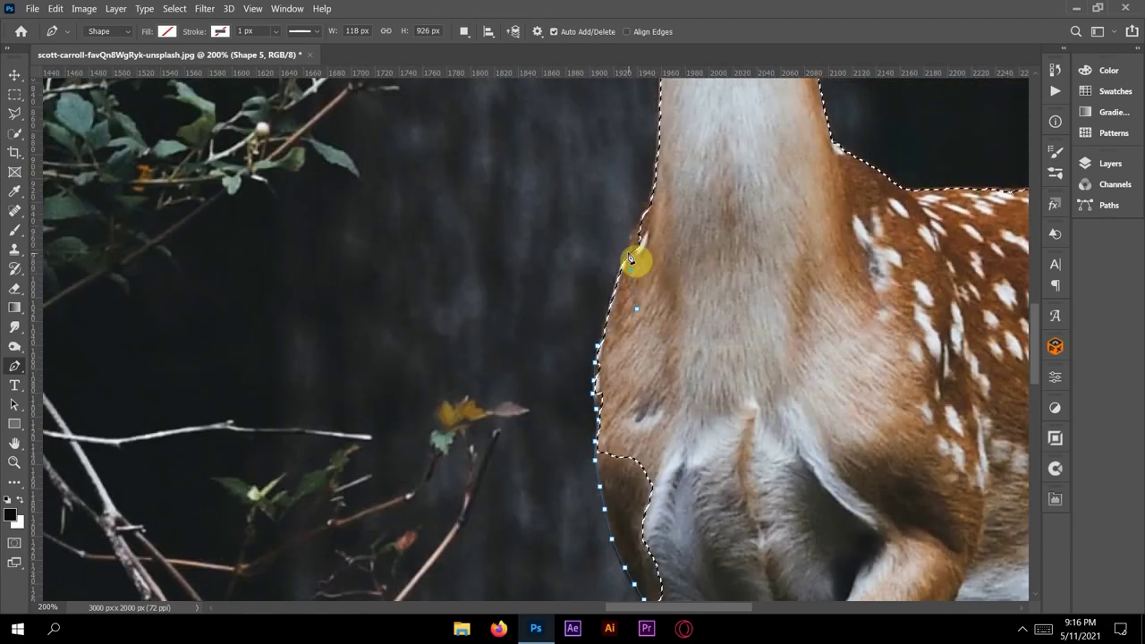
left_click(631, 270)
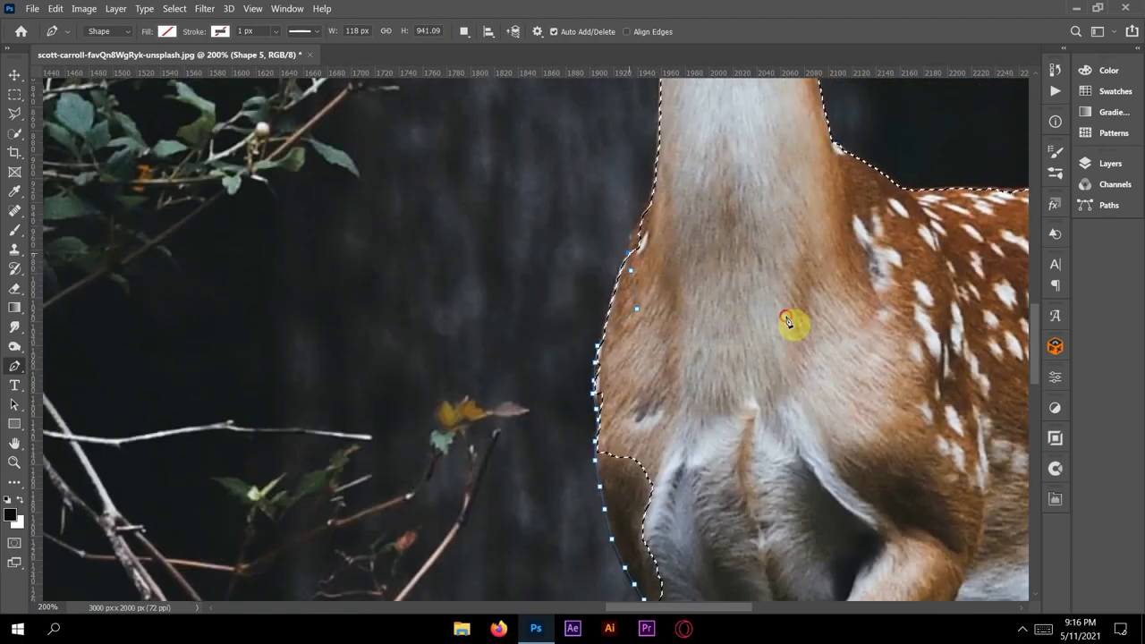
left_click(635, 223)
left_click(714, 205)
left_click(829, 302)
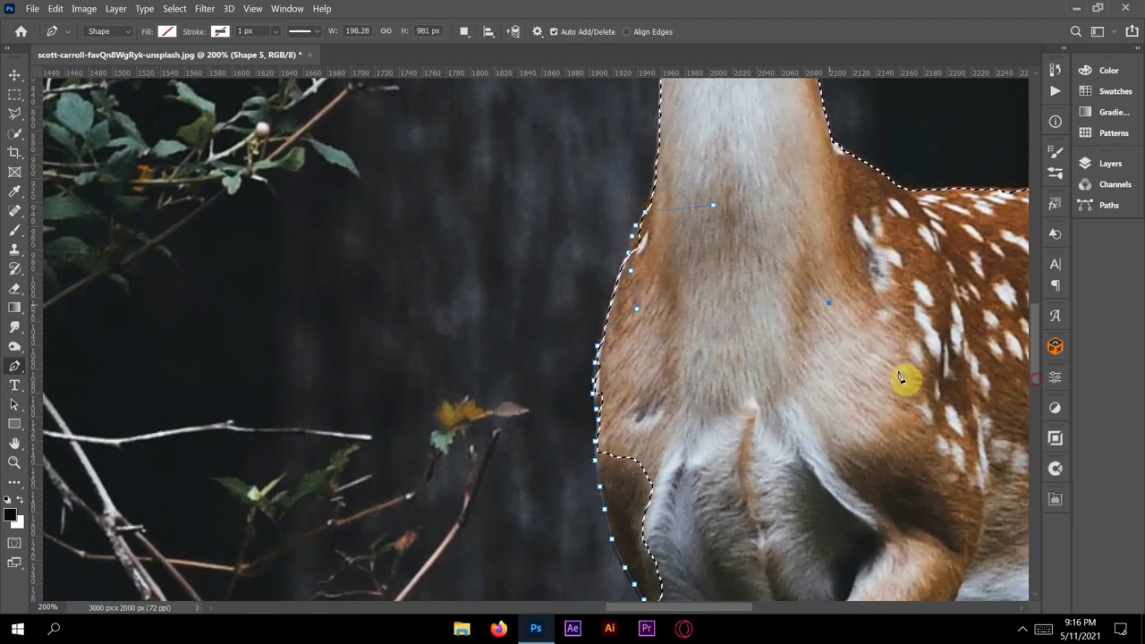
- Bring the path down the foreleg's inner edge toward the hoof
left_click_drag(882, 417, 869, 97)
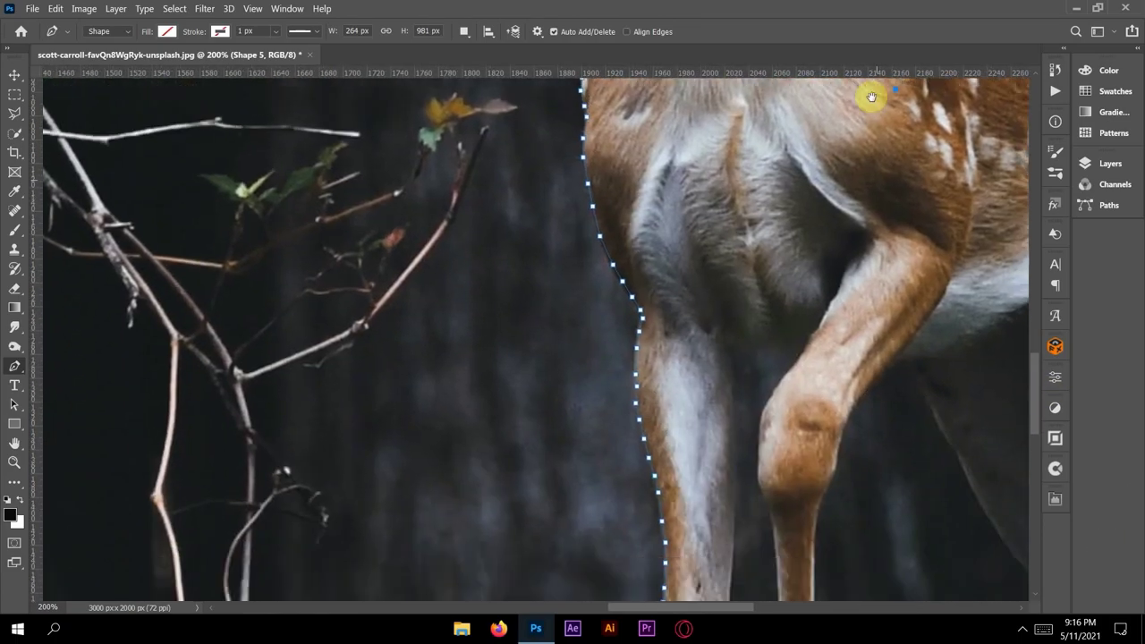
left_click(743, 265)
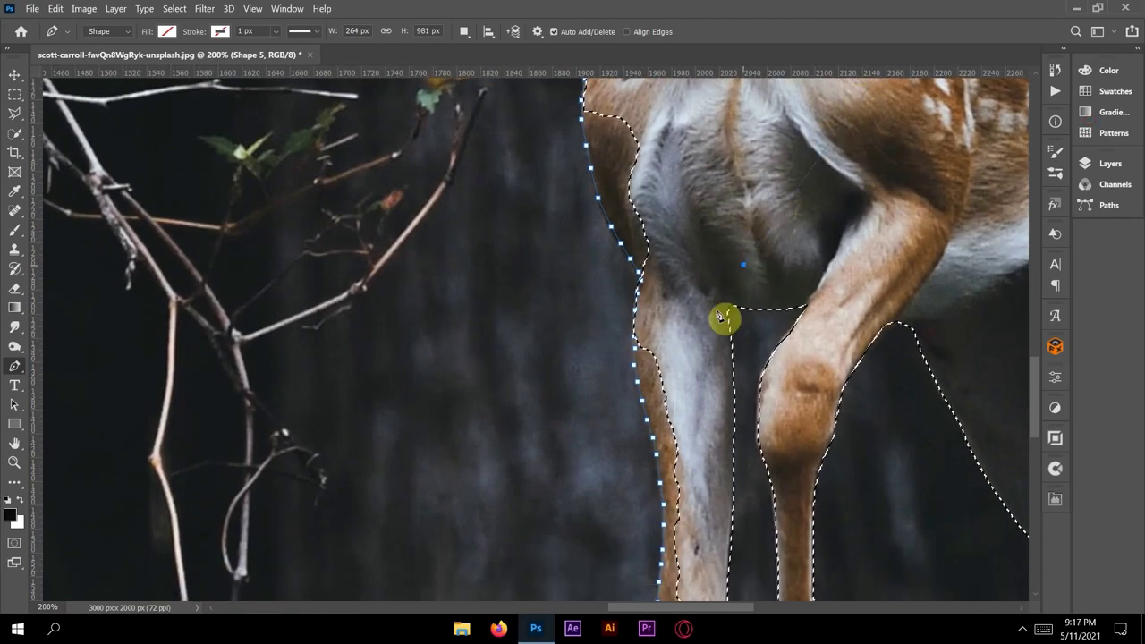
left_click_drag(716, 313, 718, 185)
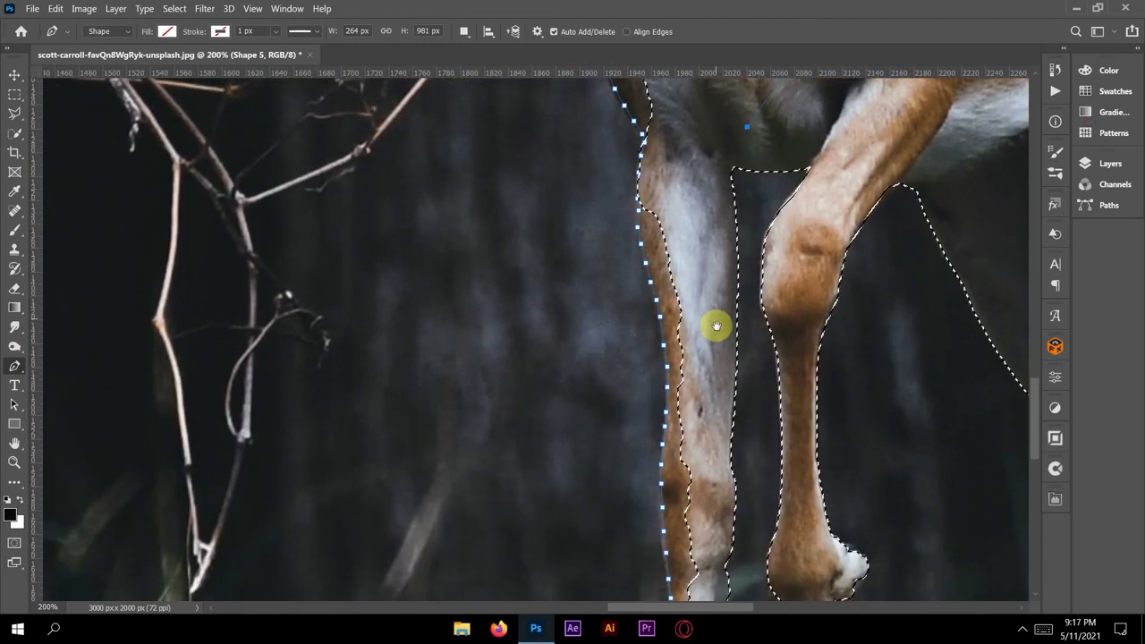
left_click(715, 326)
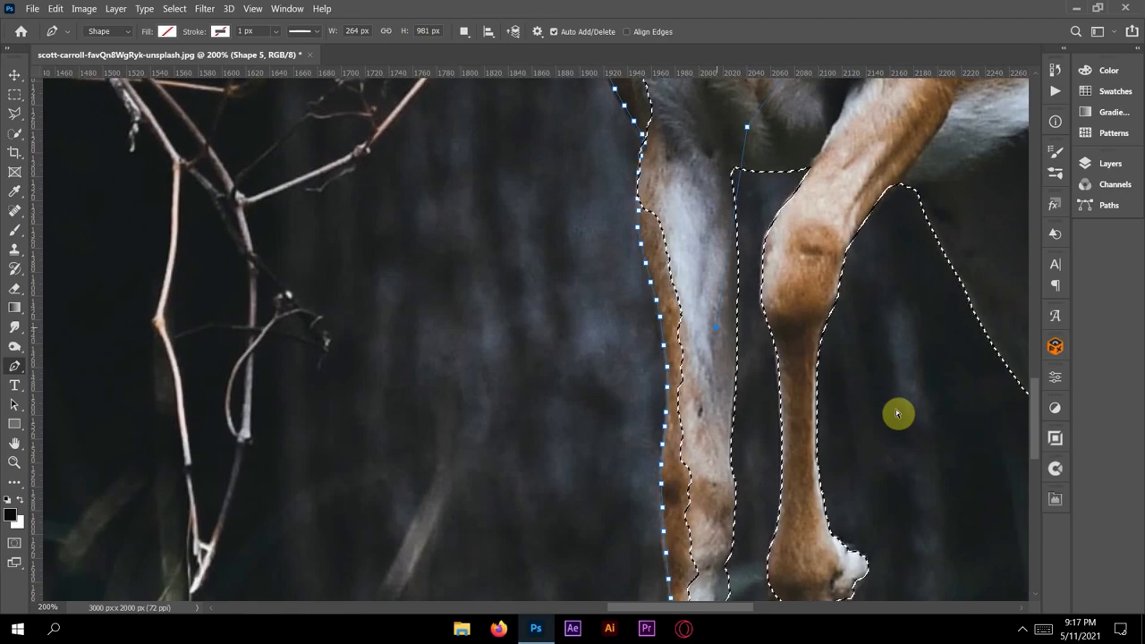
left_click(712, 159)
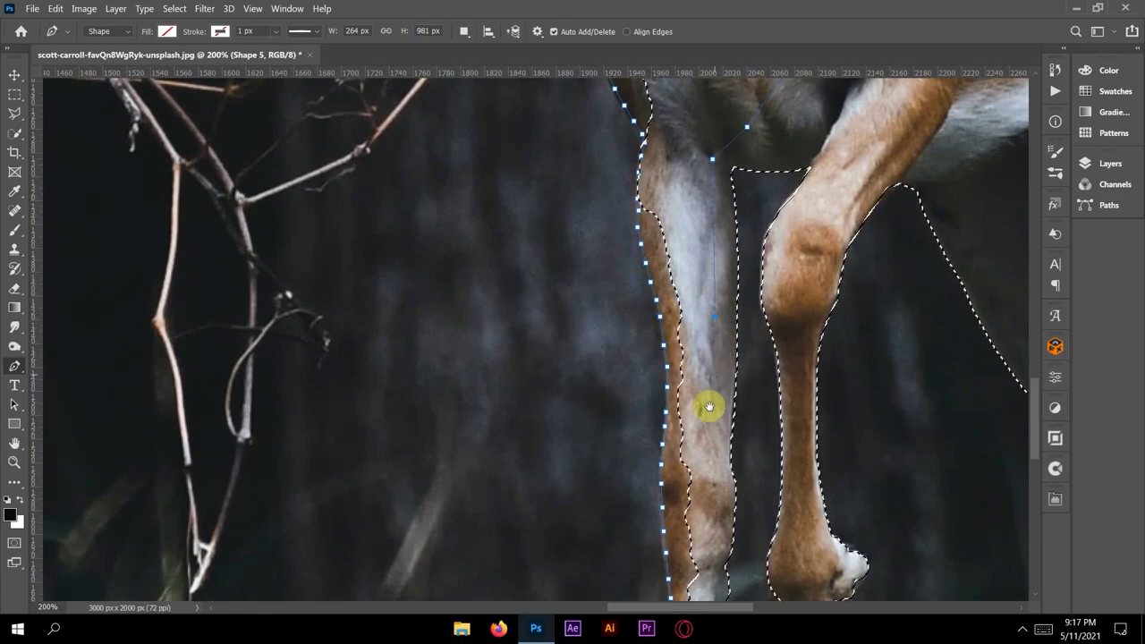
left_click_drag(709, 408, 698, 220)
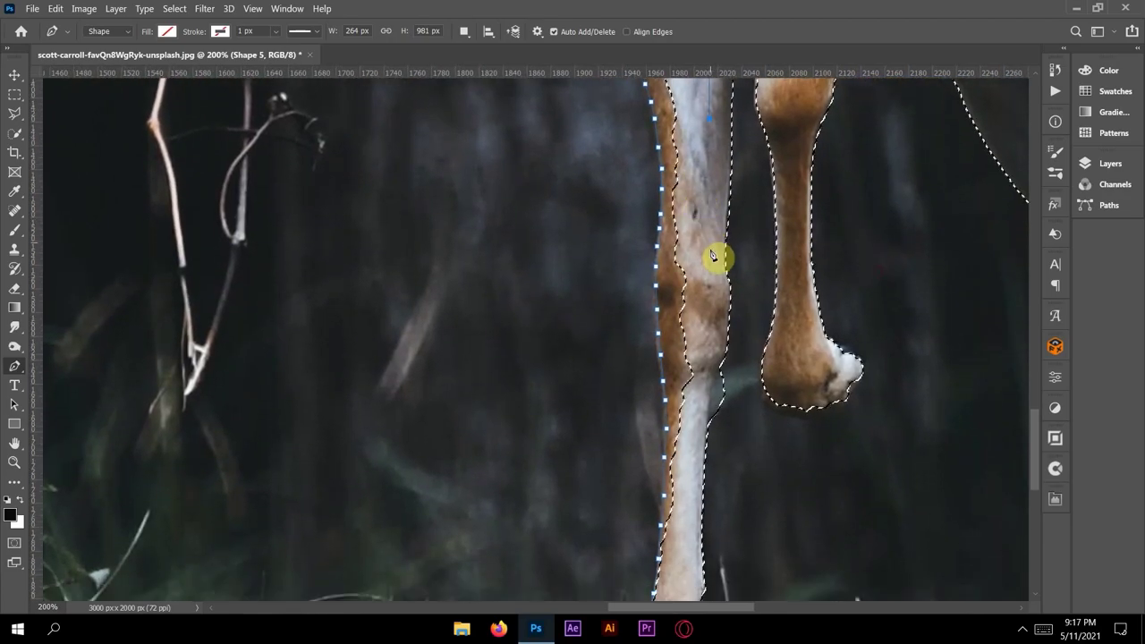
left_click(709, 253)
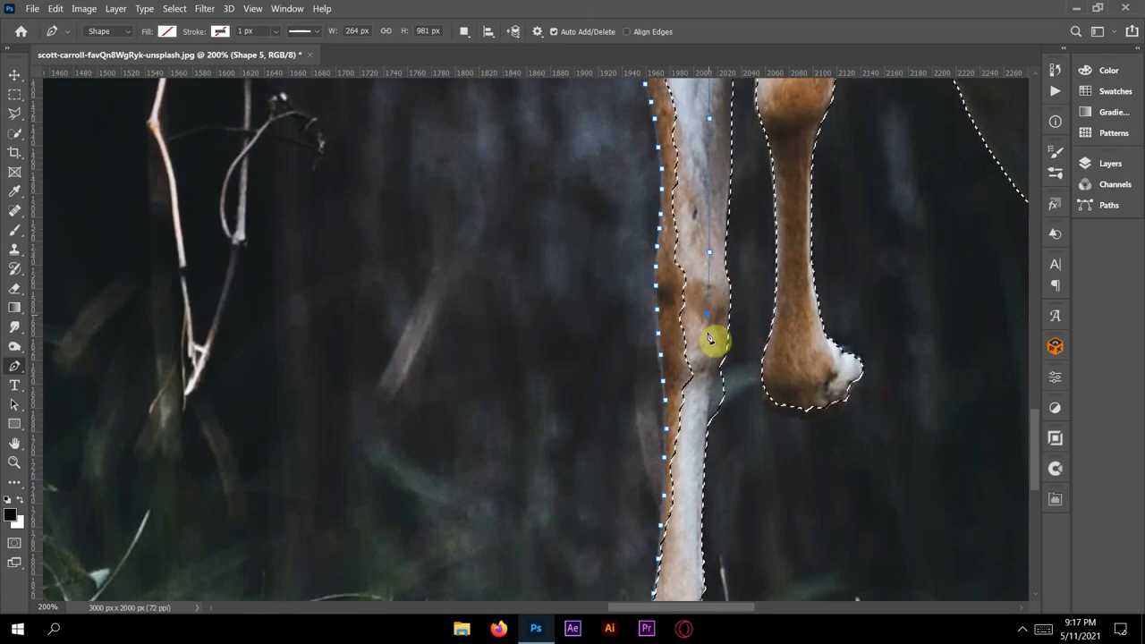
left_click_drag(701, 387, 697, 335)
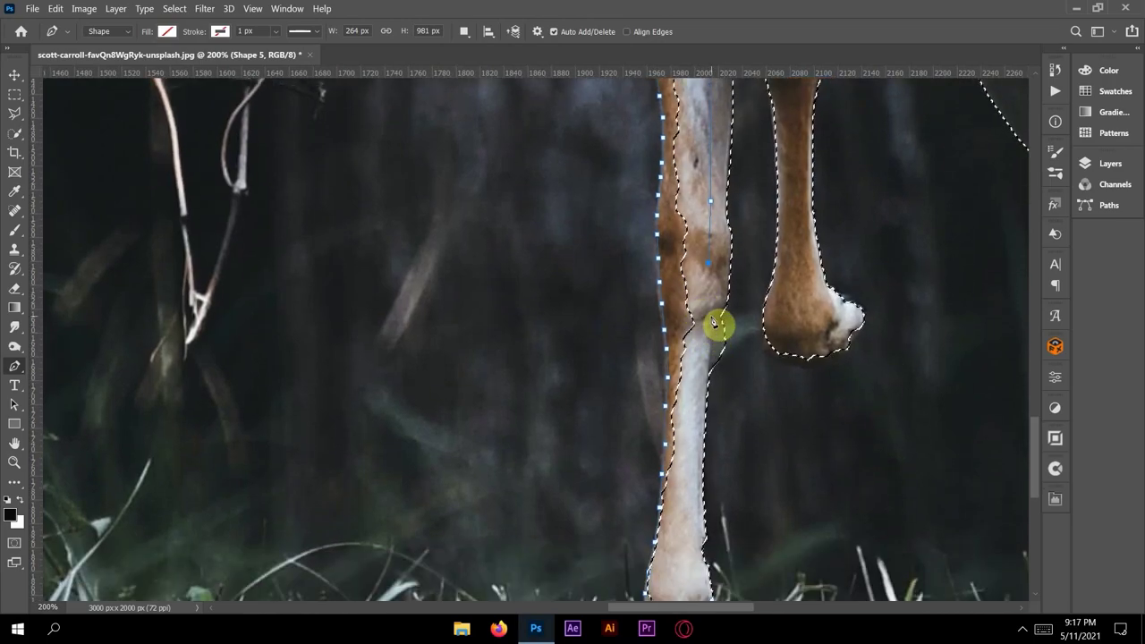
left_click(711, 316)
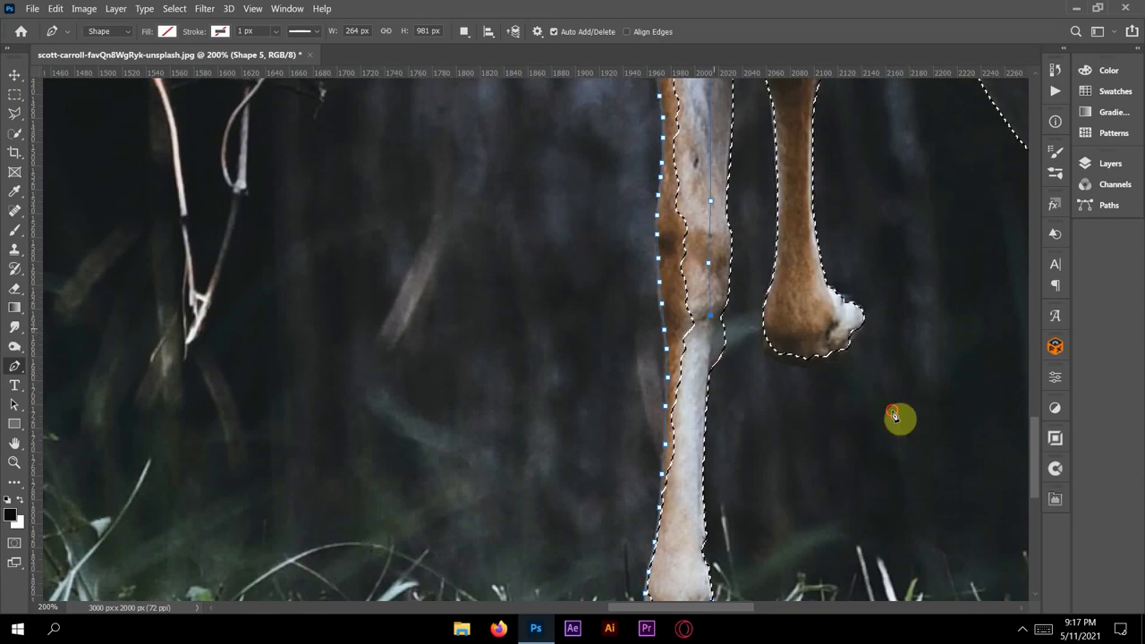
left_click(707, 369)
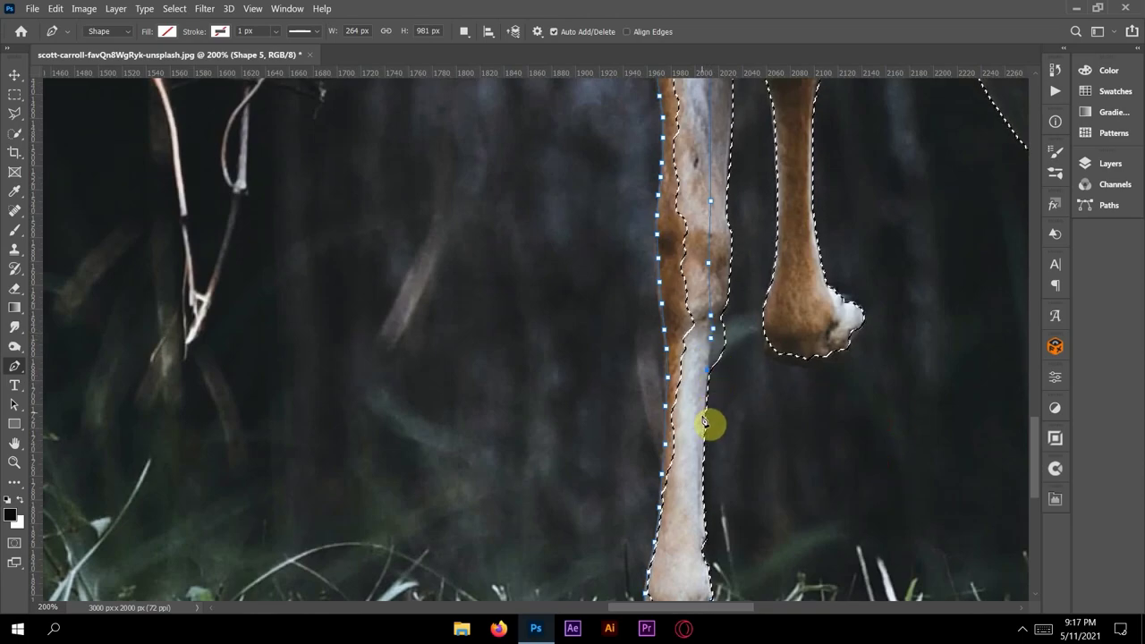
- Trace around the hoof and close the foreleg path
left_click_drag(872, 550, 873, 428)
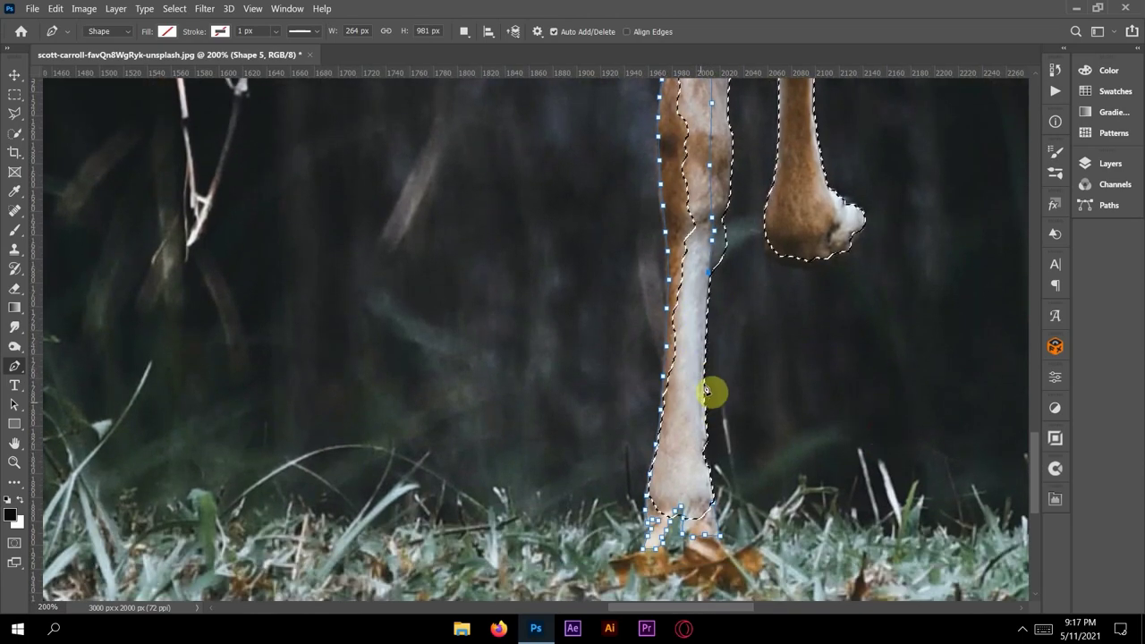
left_click(704, 341)
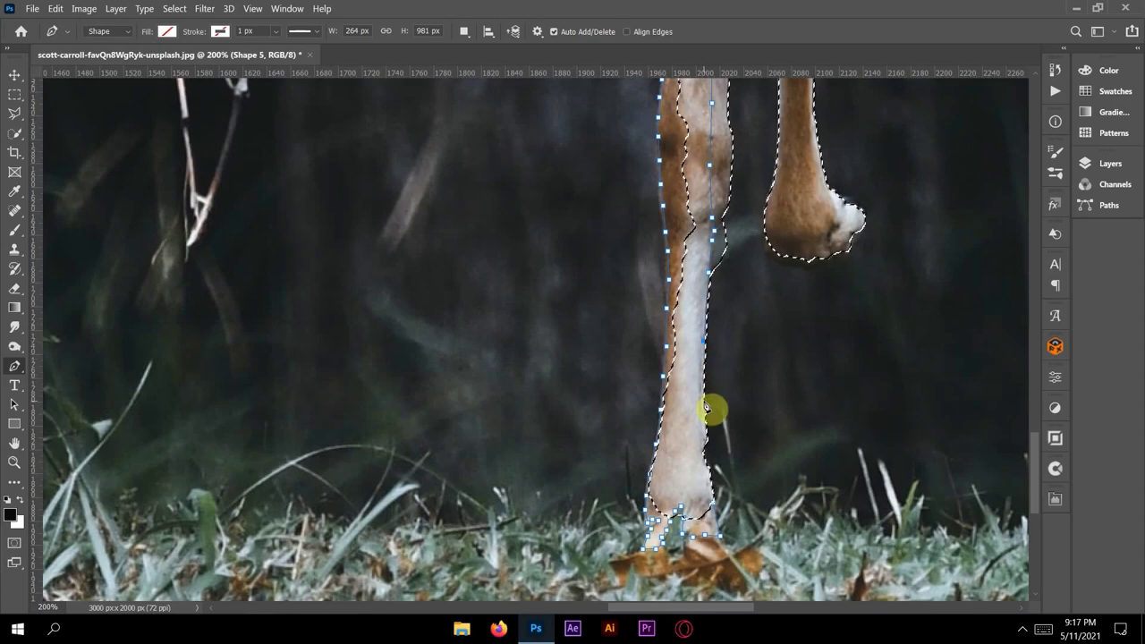
left_click(688, 445)
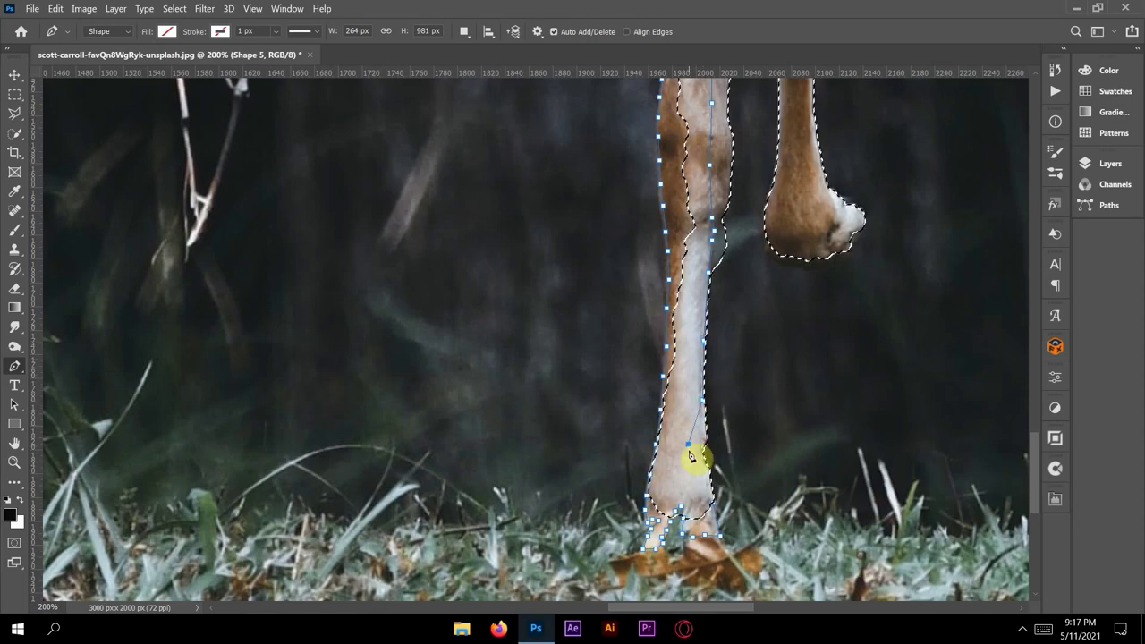
left_click(706, 481)
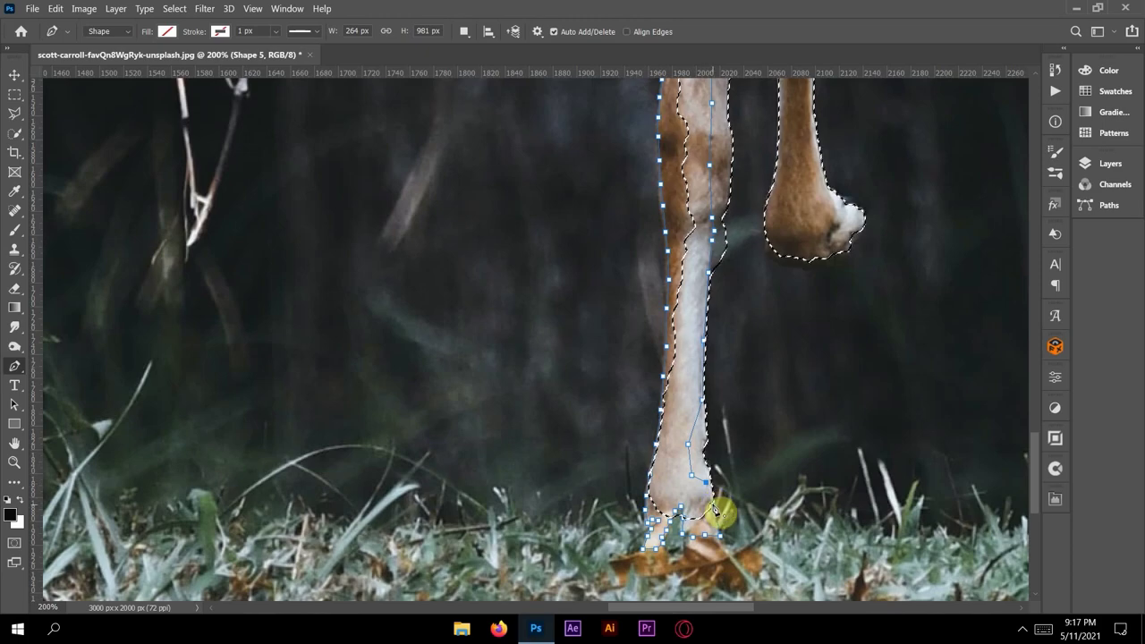
left_click(715, 509)
- Turn the foreleg path into a selection added to the deer selection
right_click(715, 509)
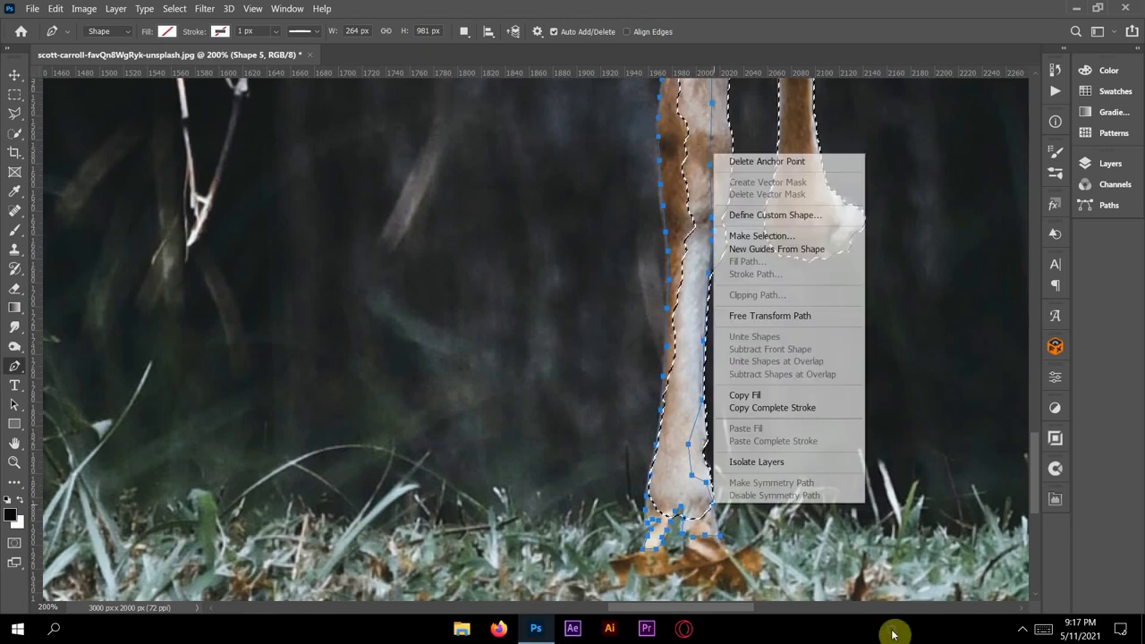
left_click(720, 235)
left_click(507, 252)
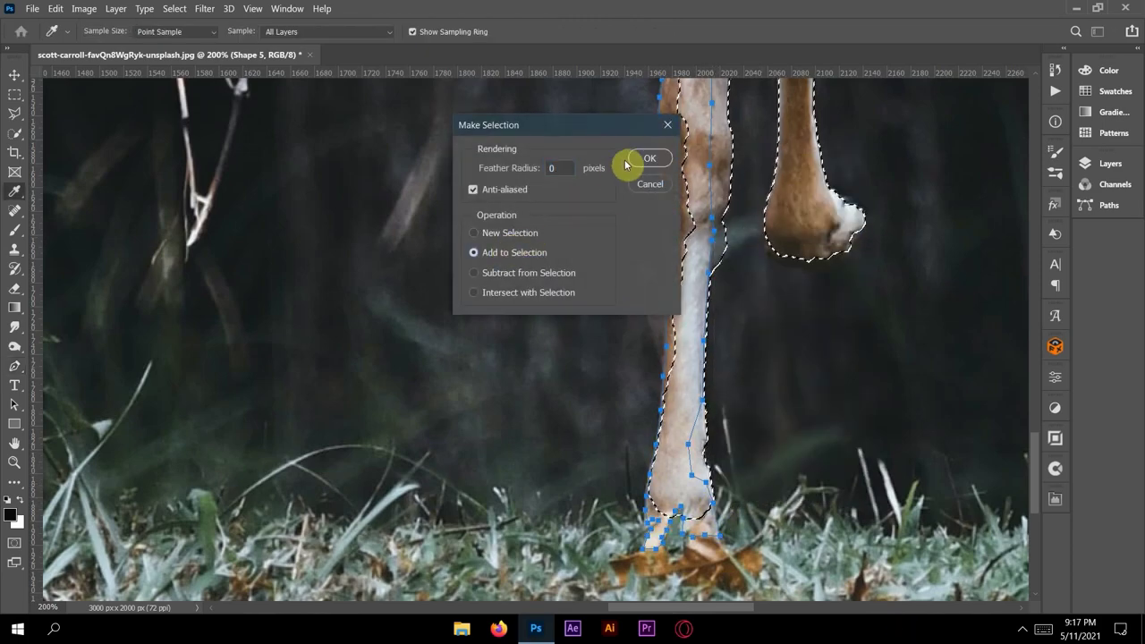
left_click(645, 159)
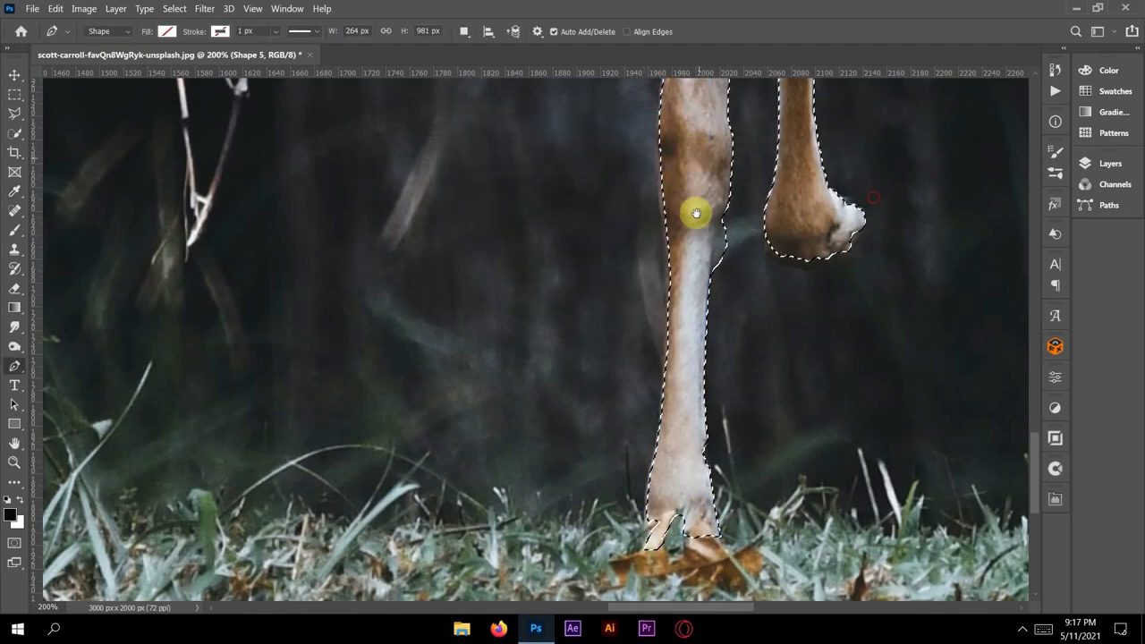
- Outline the small dark gap beside the leg and subtract it from the selection
left_click_drag(692, 214, 681, 376)
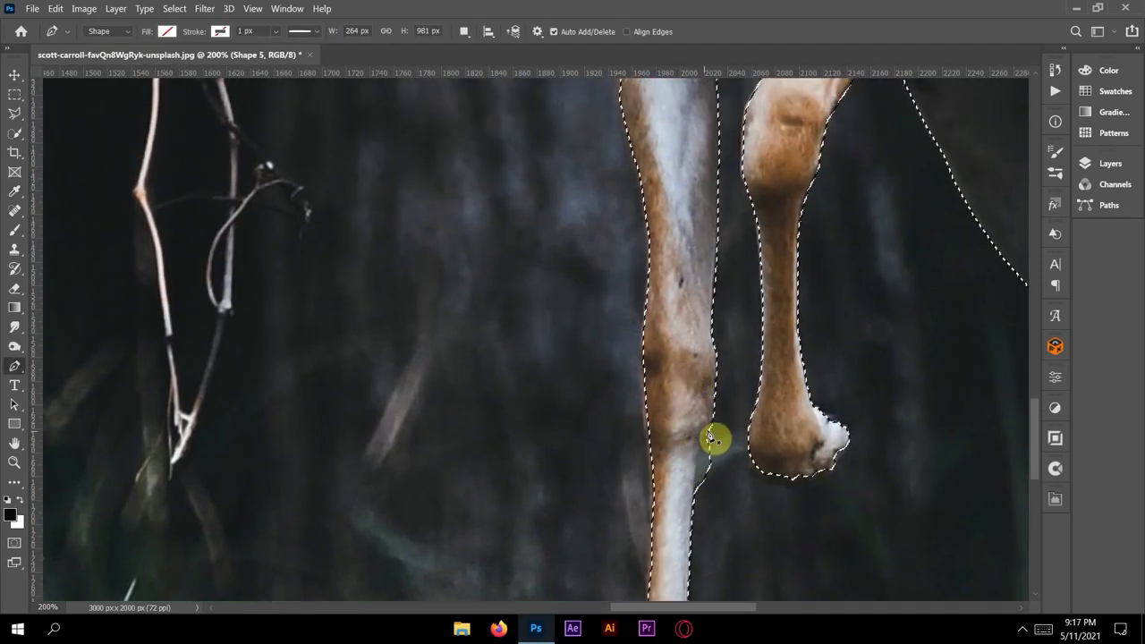
left_click(712, 435)
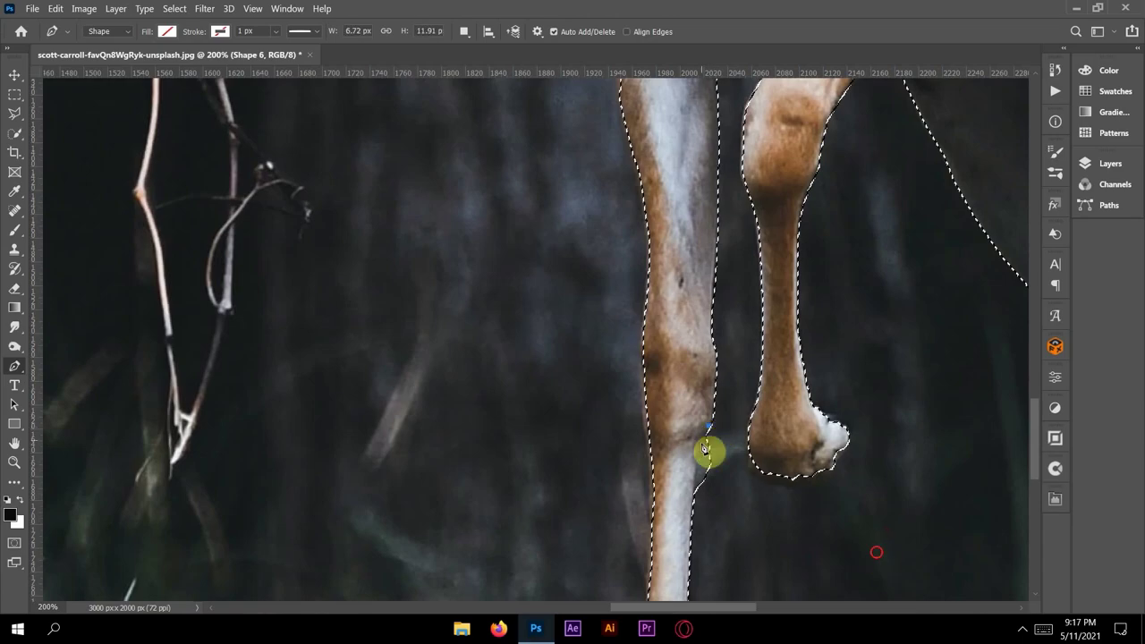
left_click(702, 500)
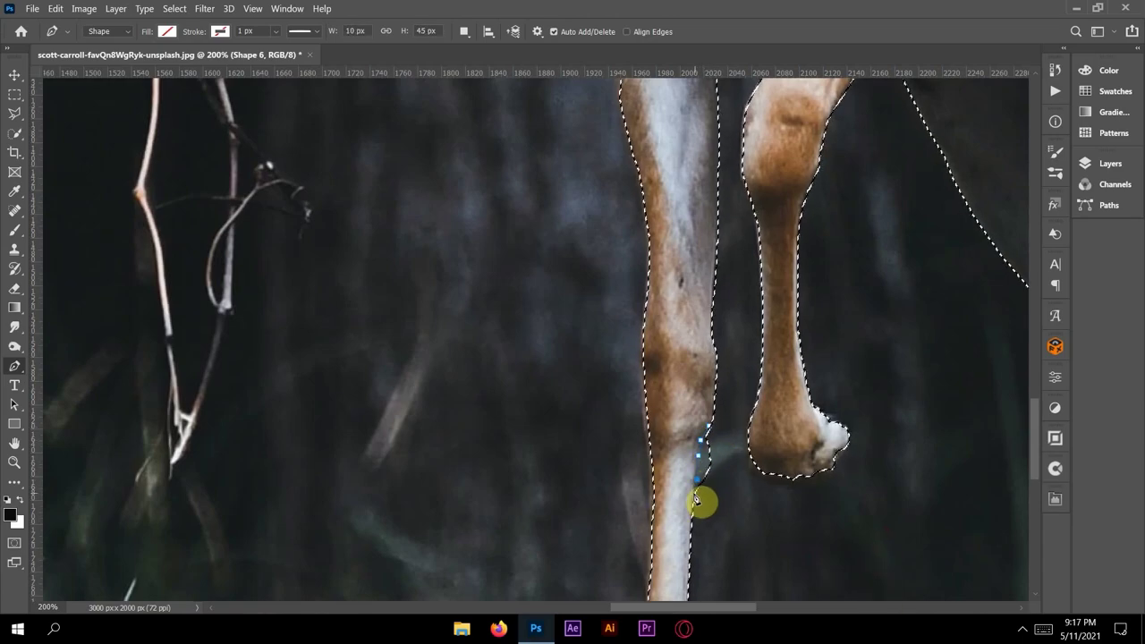
left_click(725, 527)
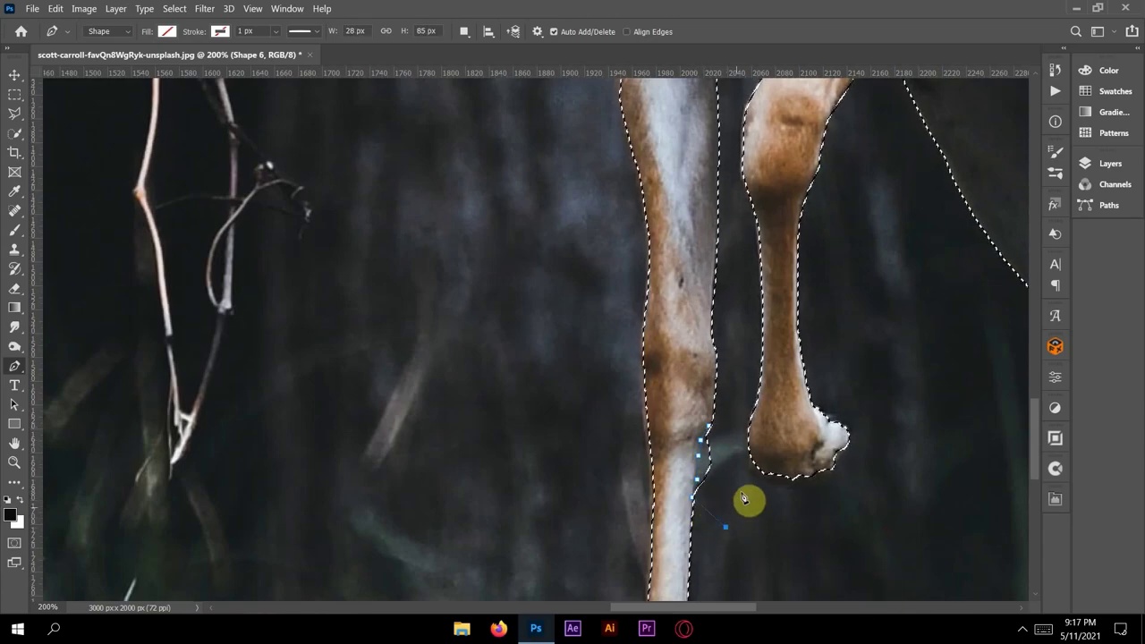
left_click(742, 488)
left_click(725, 444)
right_click(712, 422)
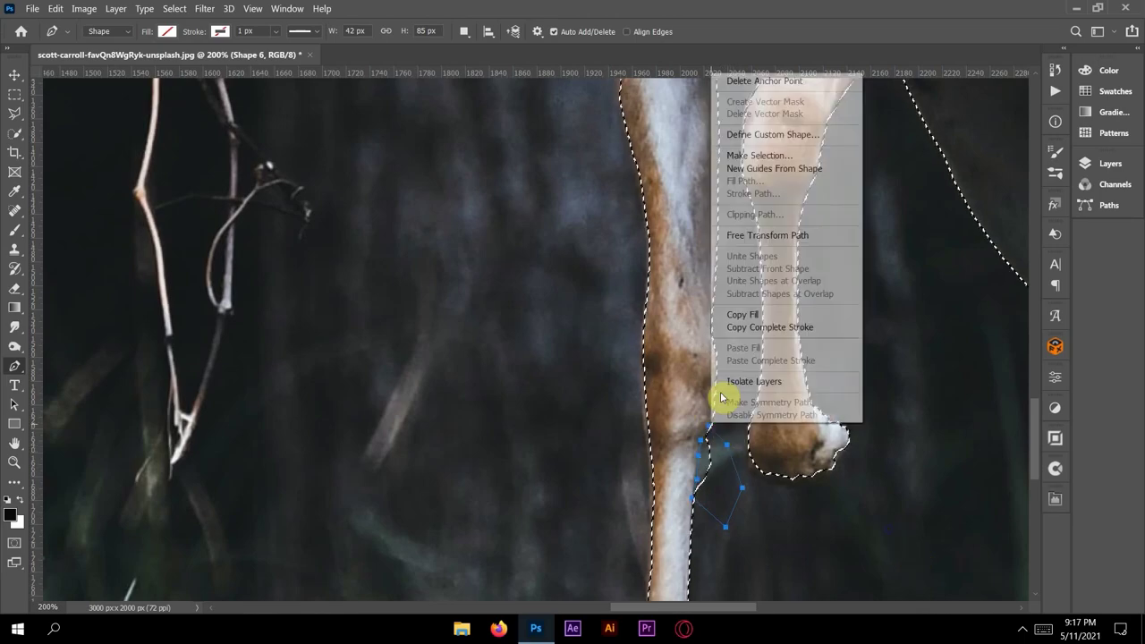
left_click(758, 154)
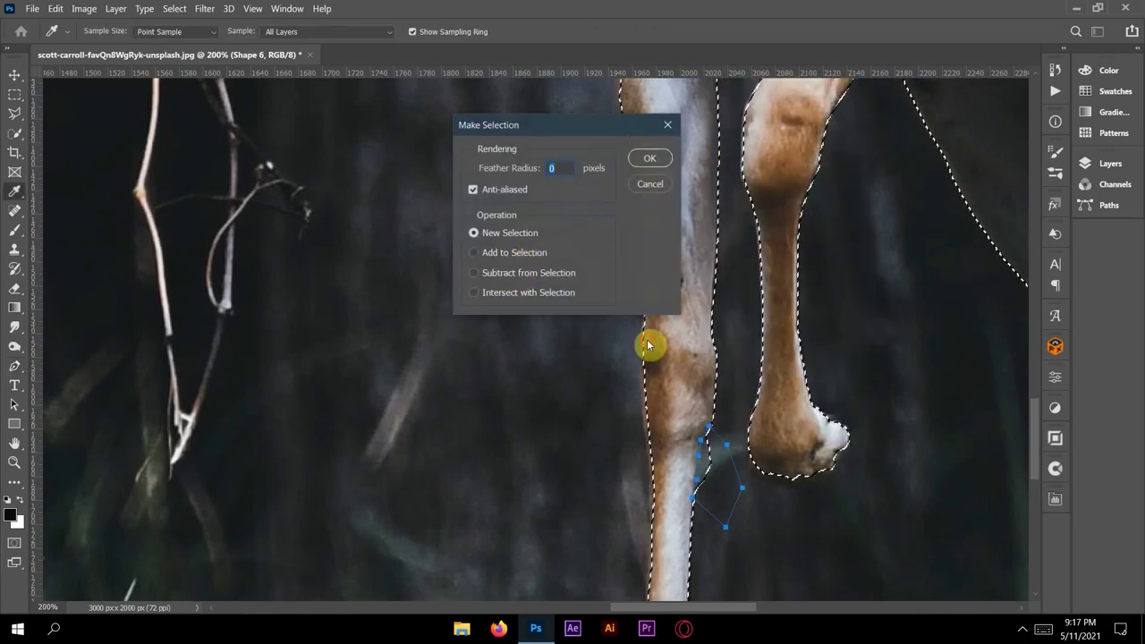
left_click(531, 269)
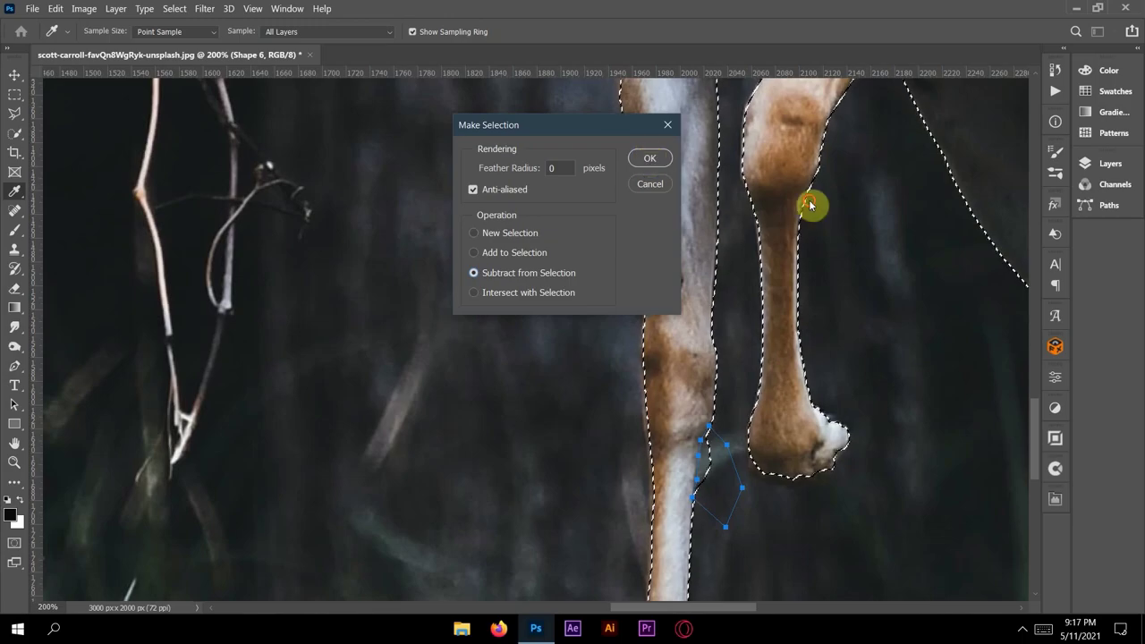
key("Return")
- Start a new path at the left ear's base, running down the face and under the chin
left_click_drag(850, 212, 631, 504)
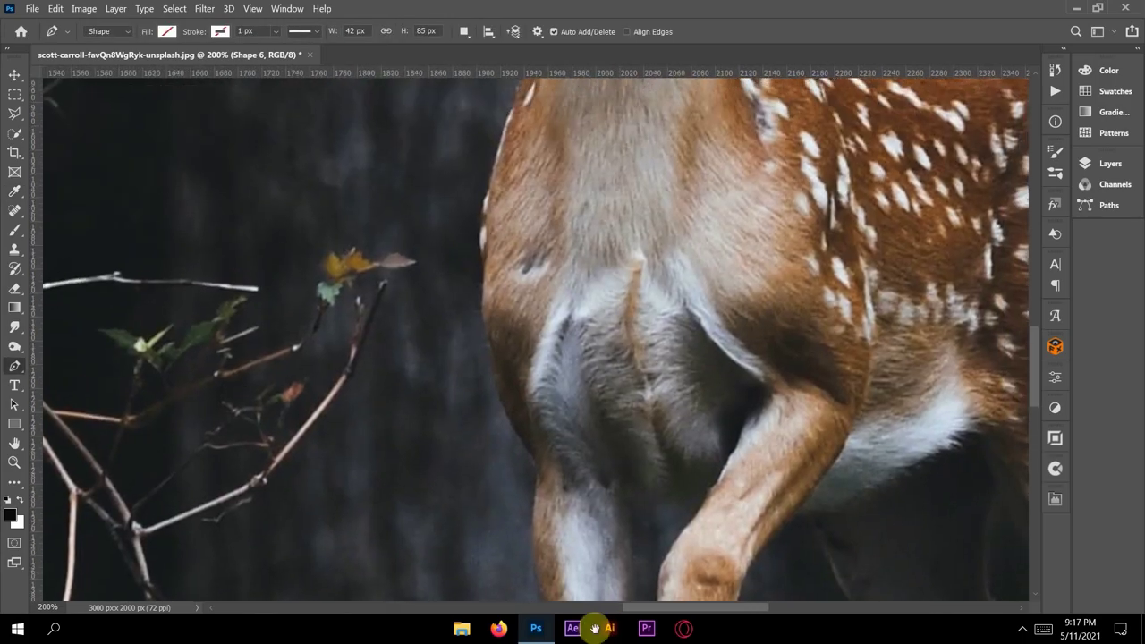
left_click_drag(593, 284, 595, 455)
left_click_drag(513, 178, 513, 322)
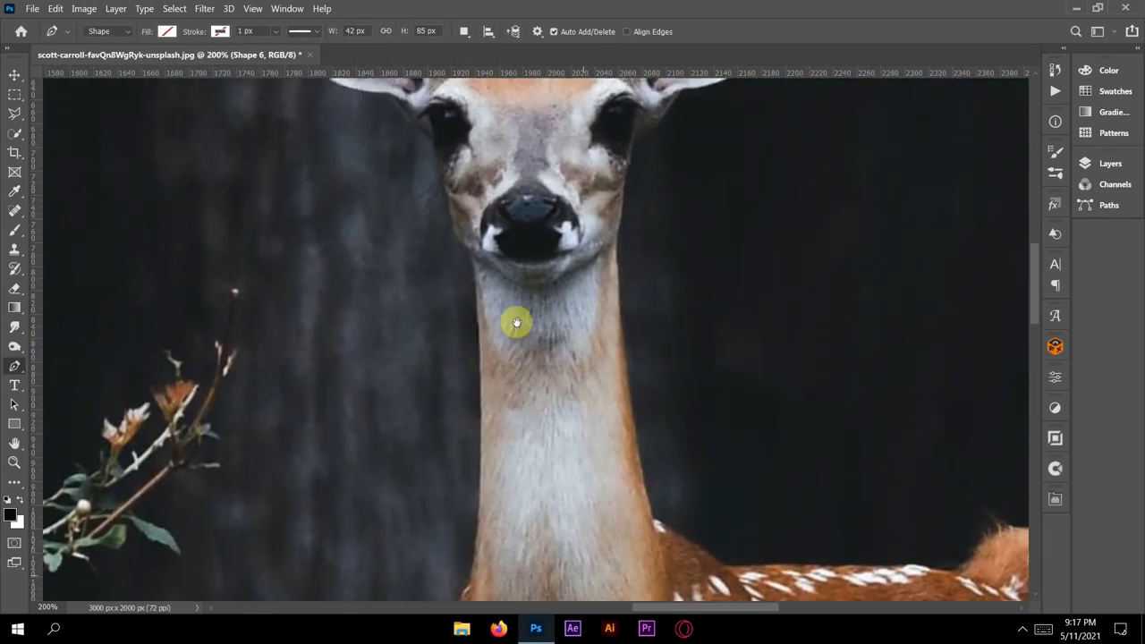
left_click_drag(528, 266, 527, 362)
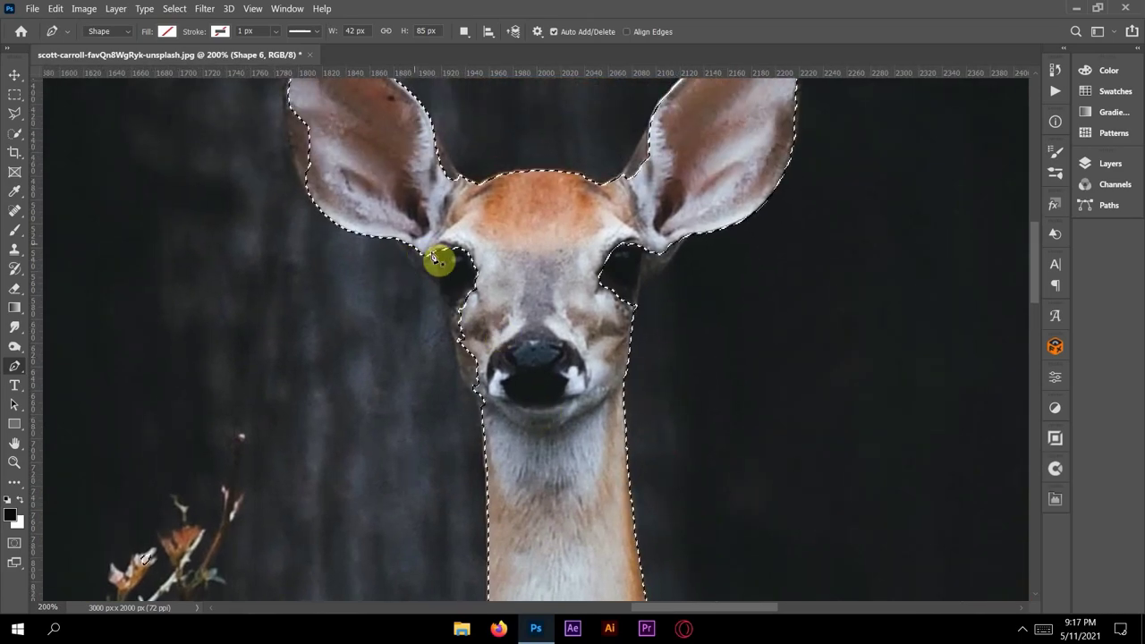
left_click(407, 254)
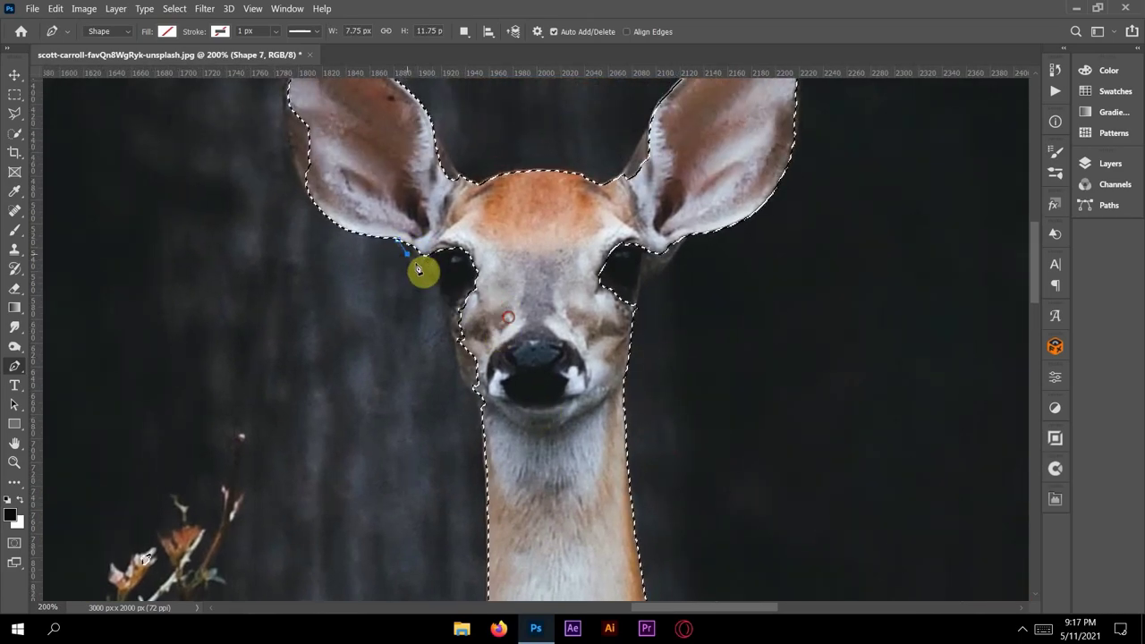
left_click(440, 286)
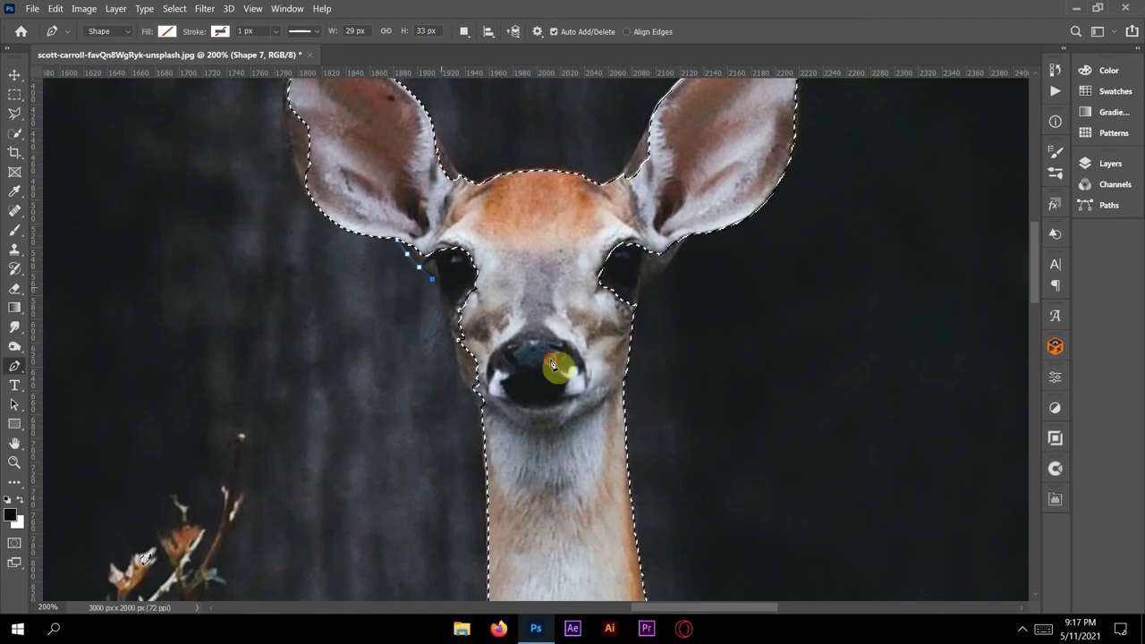
left_click(447, 318)
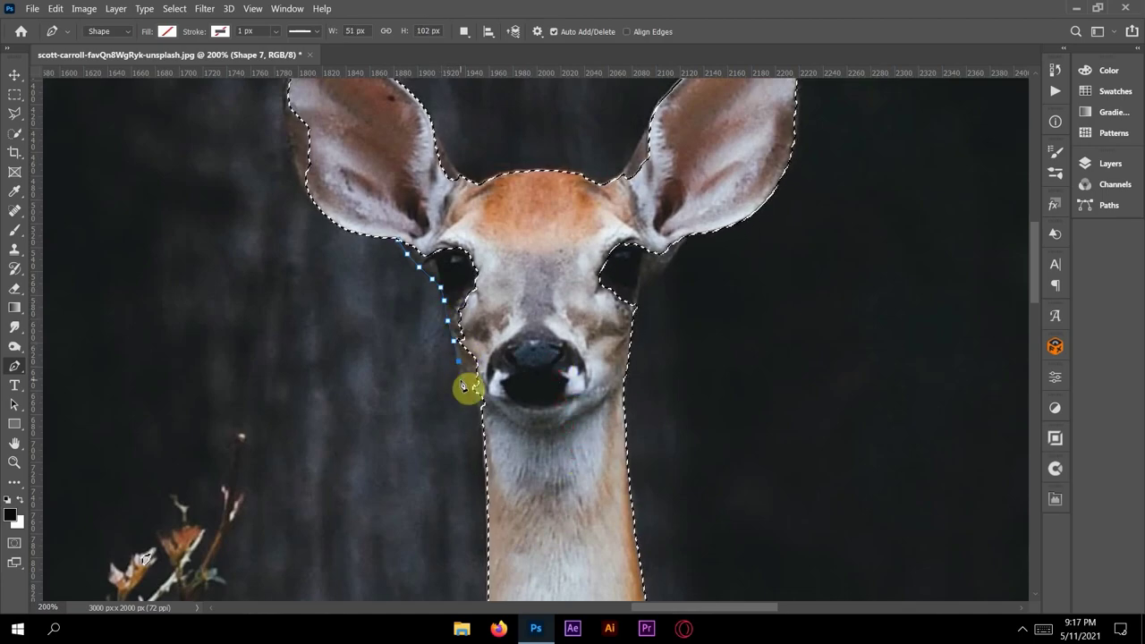
left_click(483, 402)
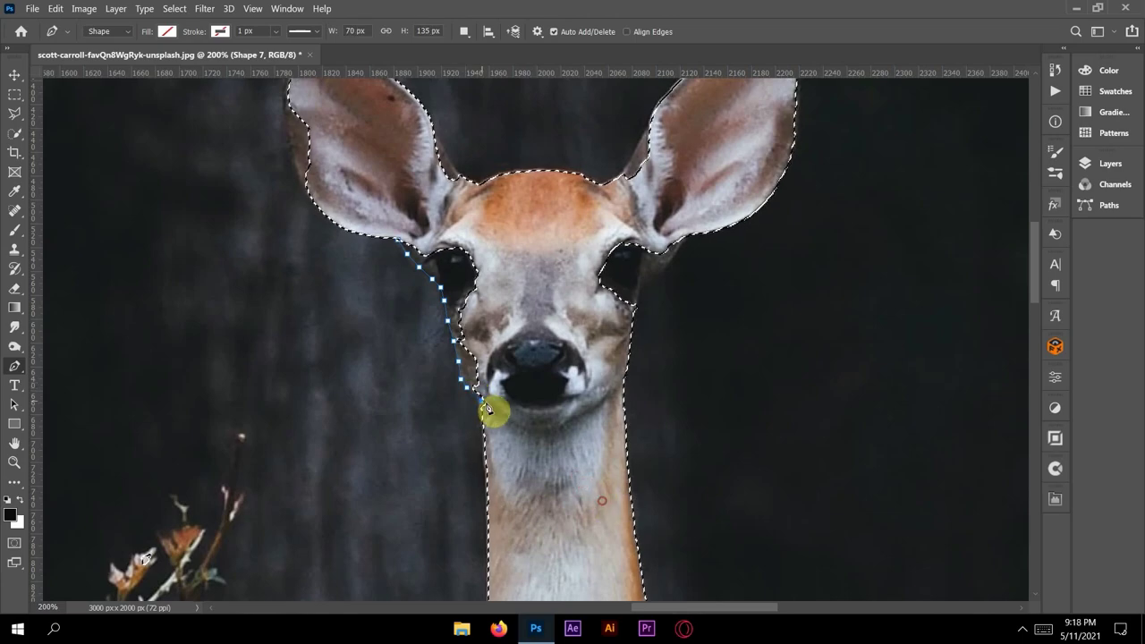
left_click(511, 418)
left_click(552, 434)
left_click(593, 390)
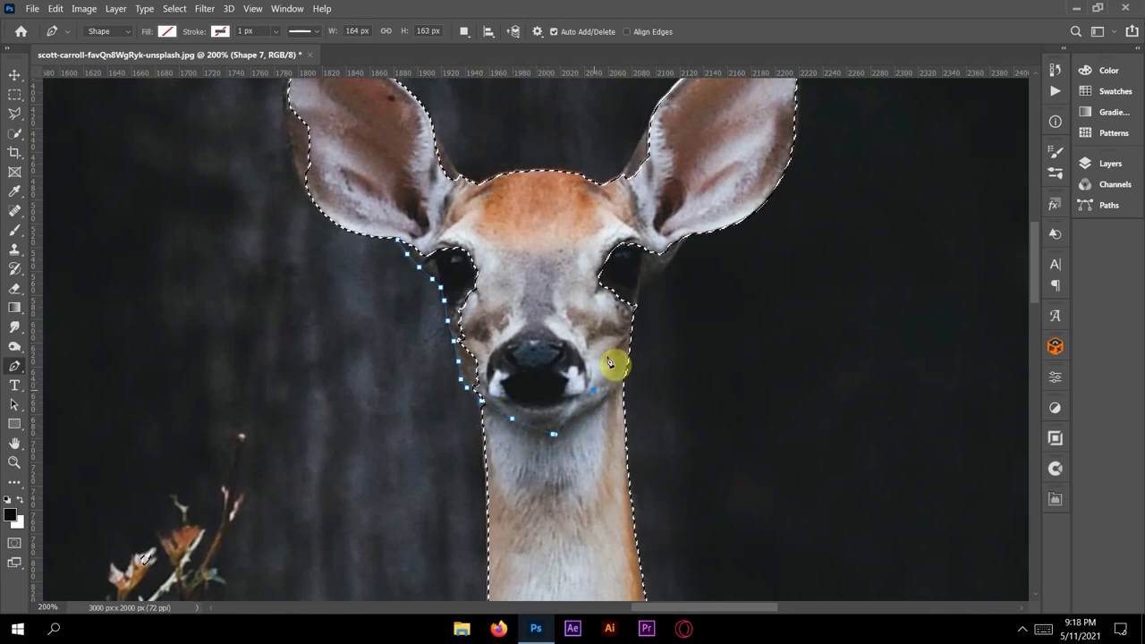
- Extend the path up the right jaw and into the right ear
left_click(641, 291)
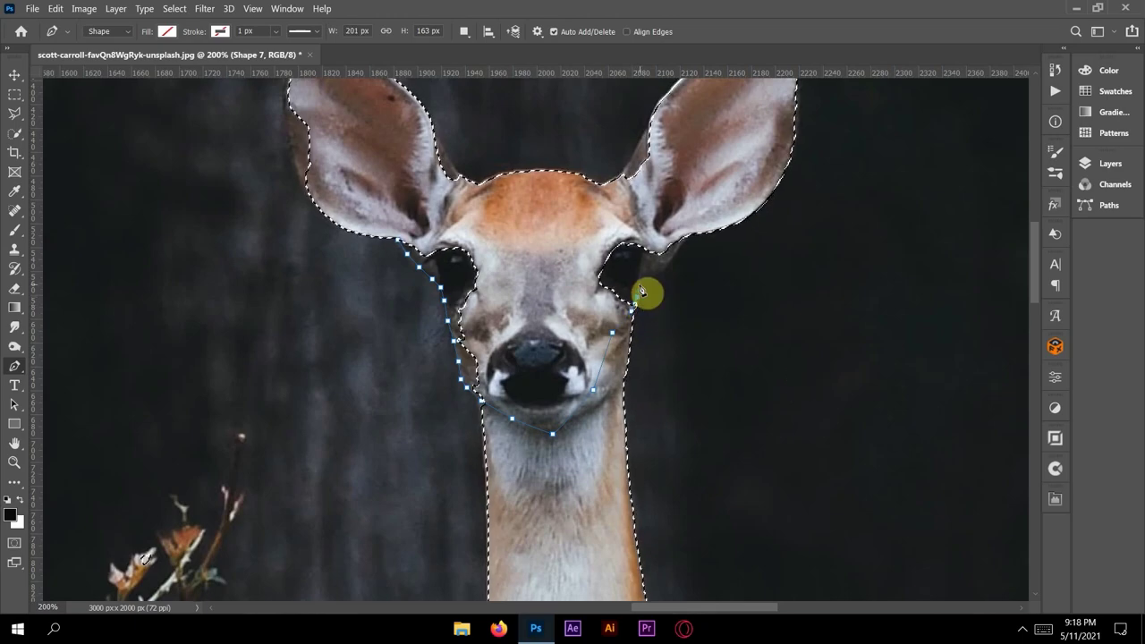
left_click(644, 278)
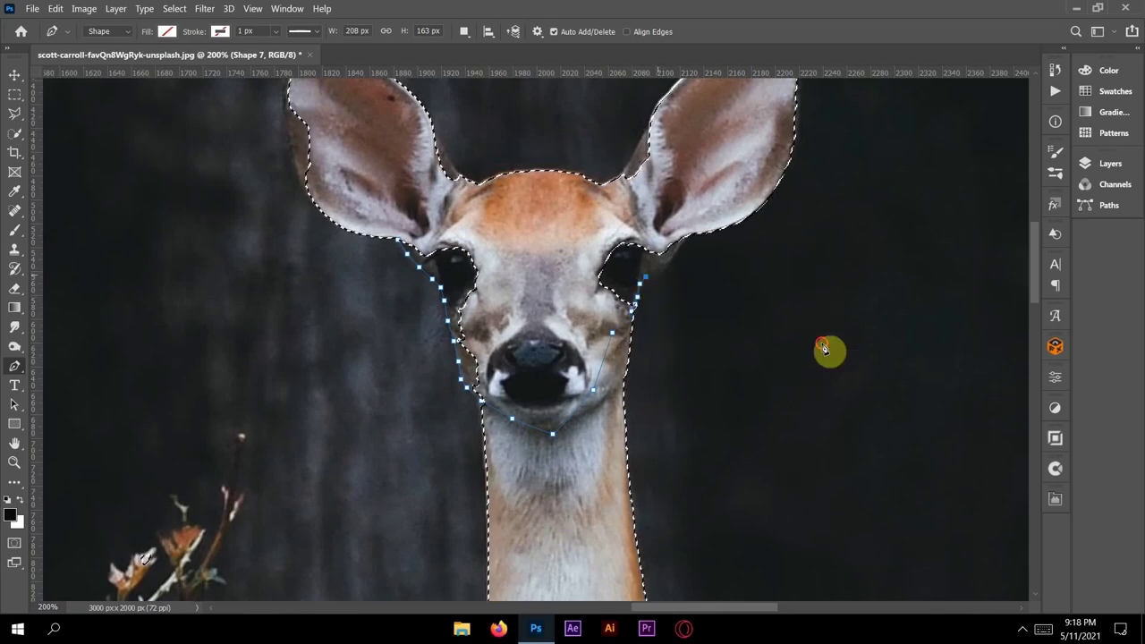
left_click(656, 273)
left_click(675, 258)
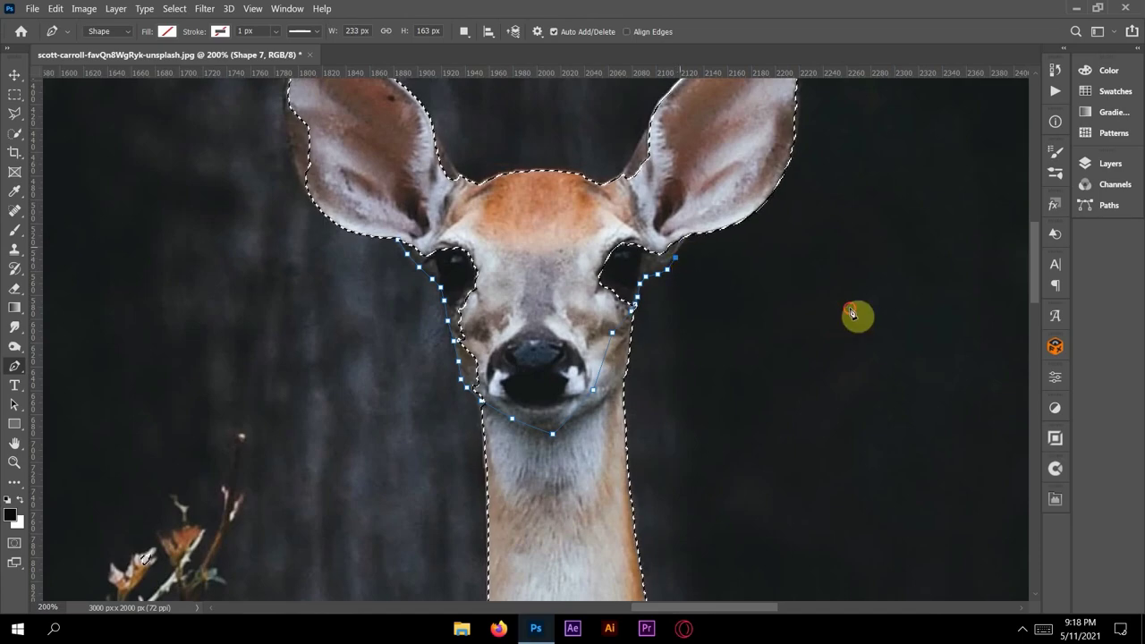
left_click(684, 228)
left_click(693, 189)
left_click(689, 143)
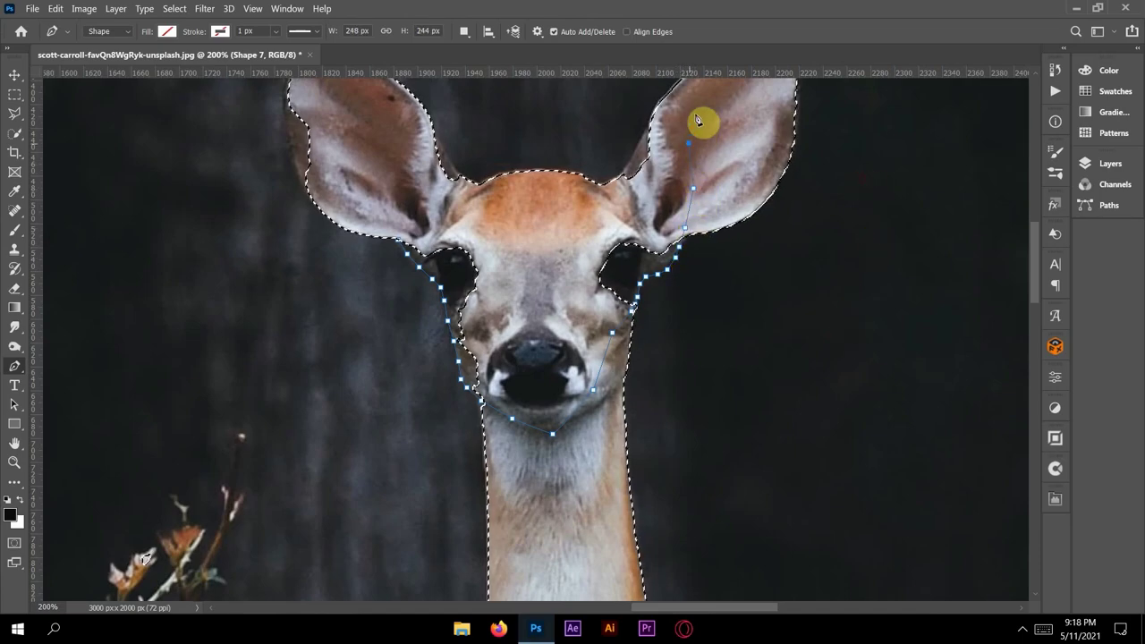
- Trace over the right ear's top edge and across the forehead
left_click_drag(697, 121, 705, 217)
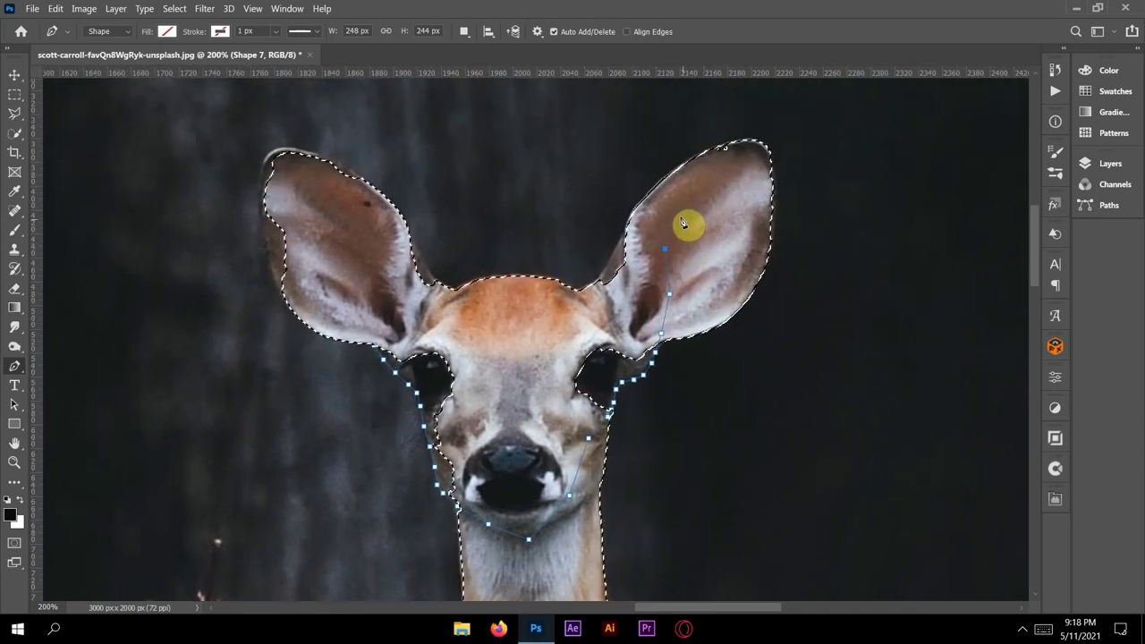
left_click(645, 207)
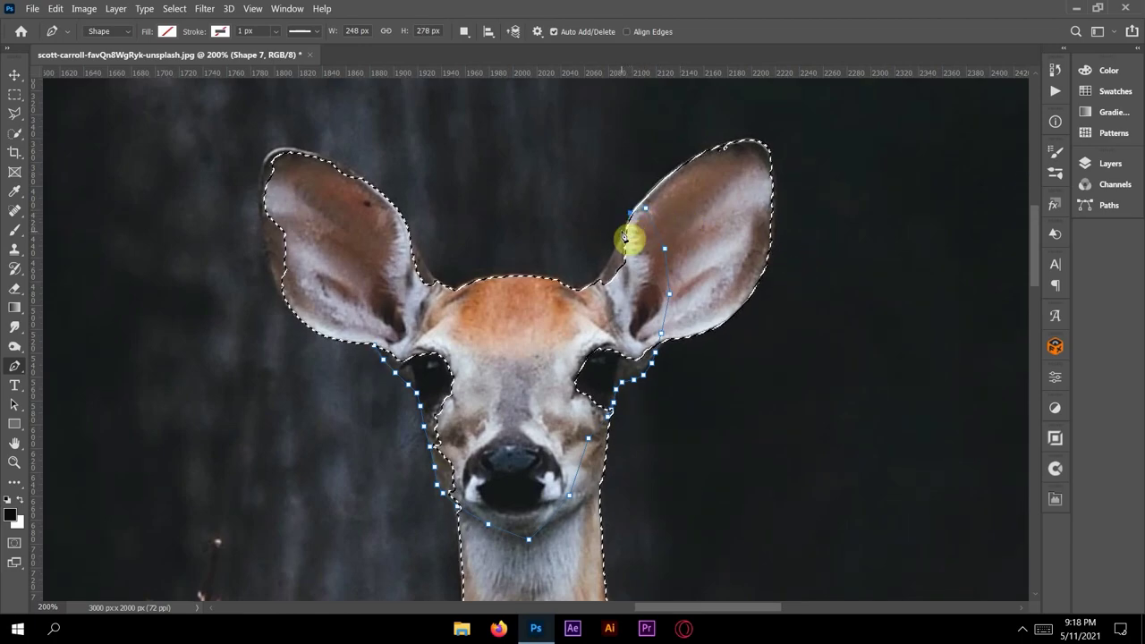
left_click(620, 232)
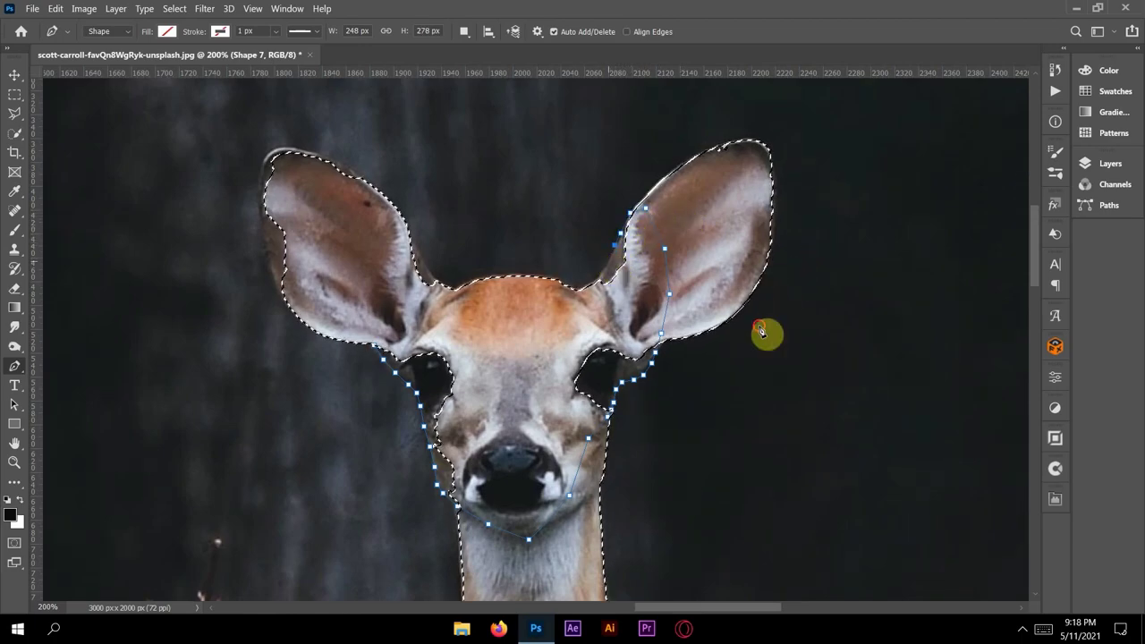
left_click(596, 272)
left_click(552, 305)
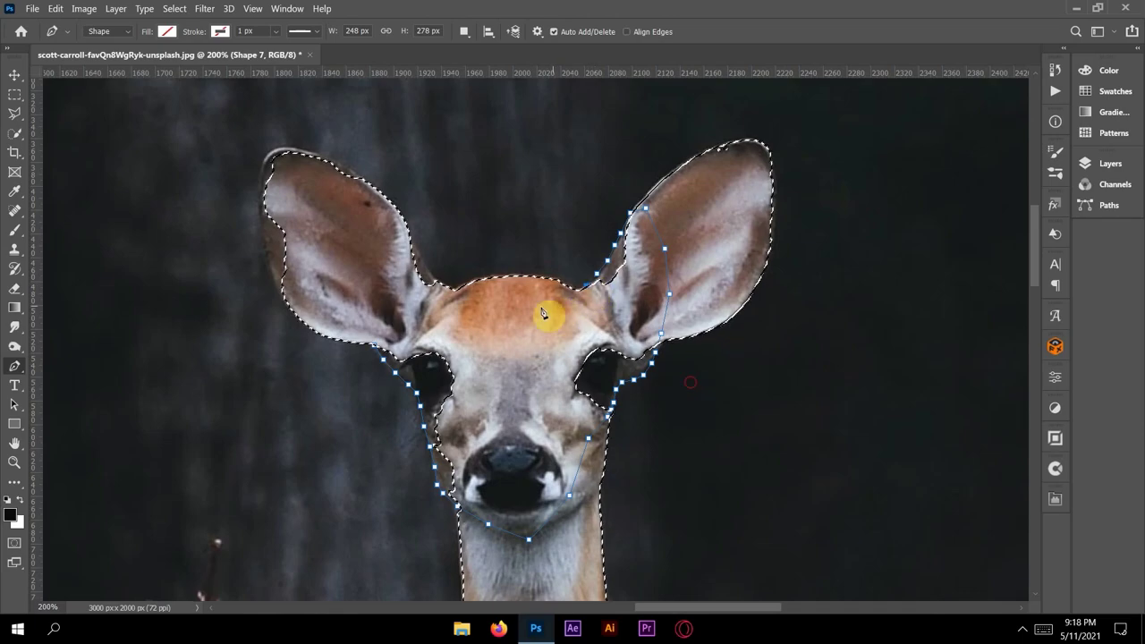
left_click(487, 305)
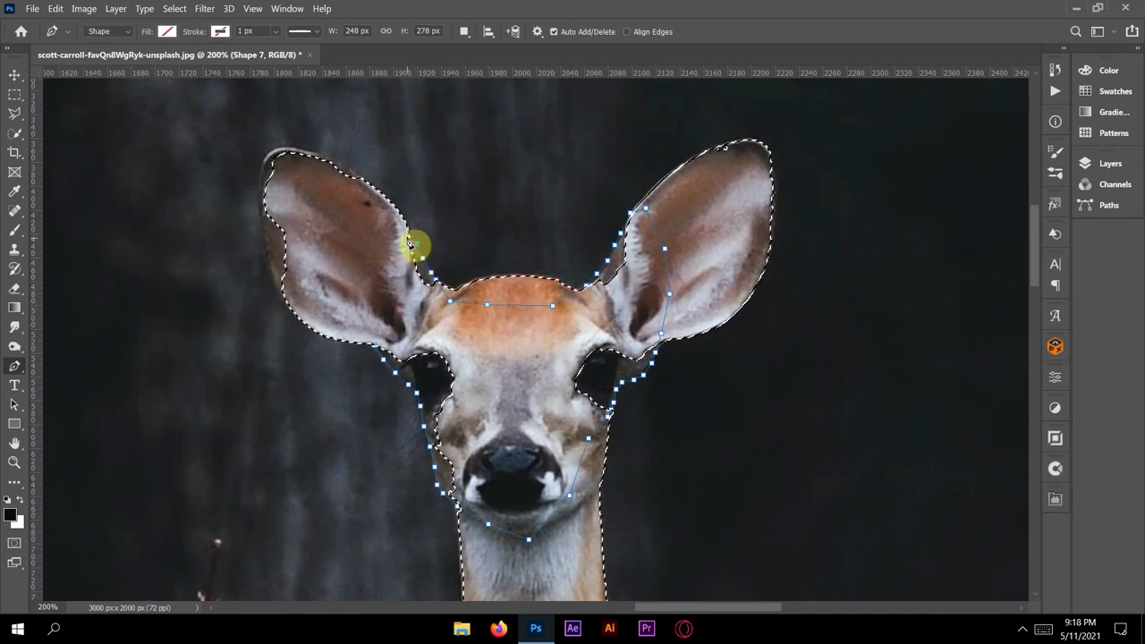
- Trace around the left ear and close the head path at its base
left_click(337, 234)
left_click(280, 211)
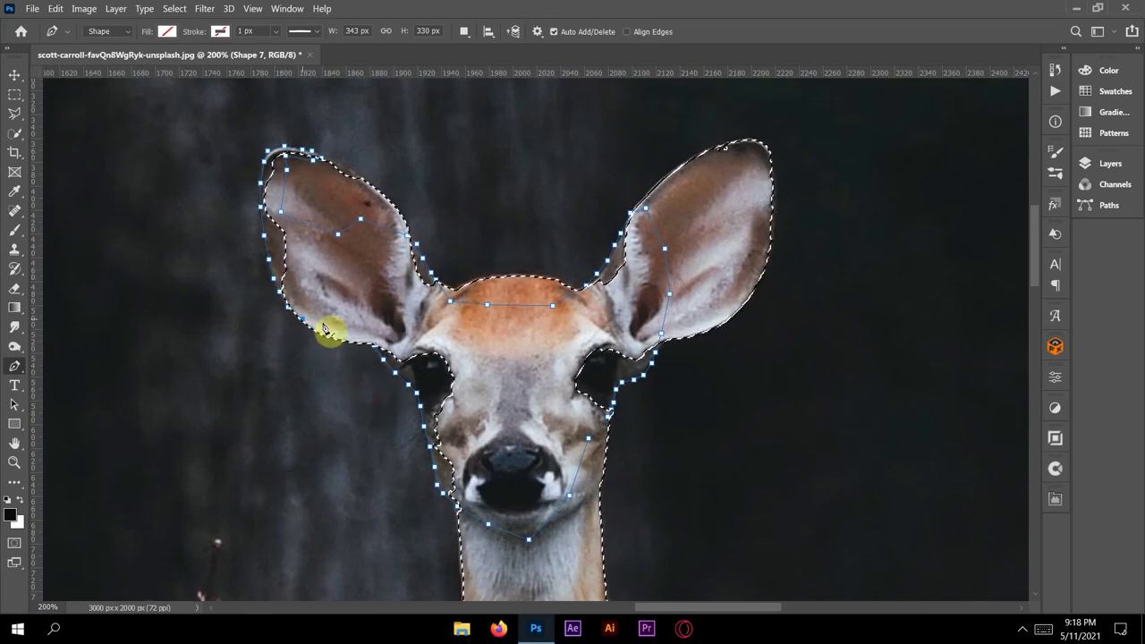
left_click(380, 320)
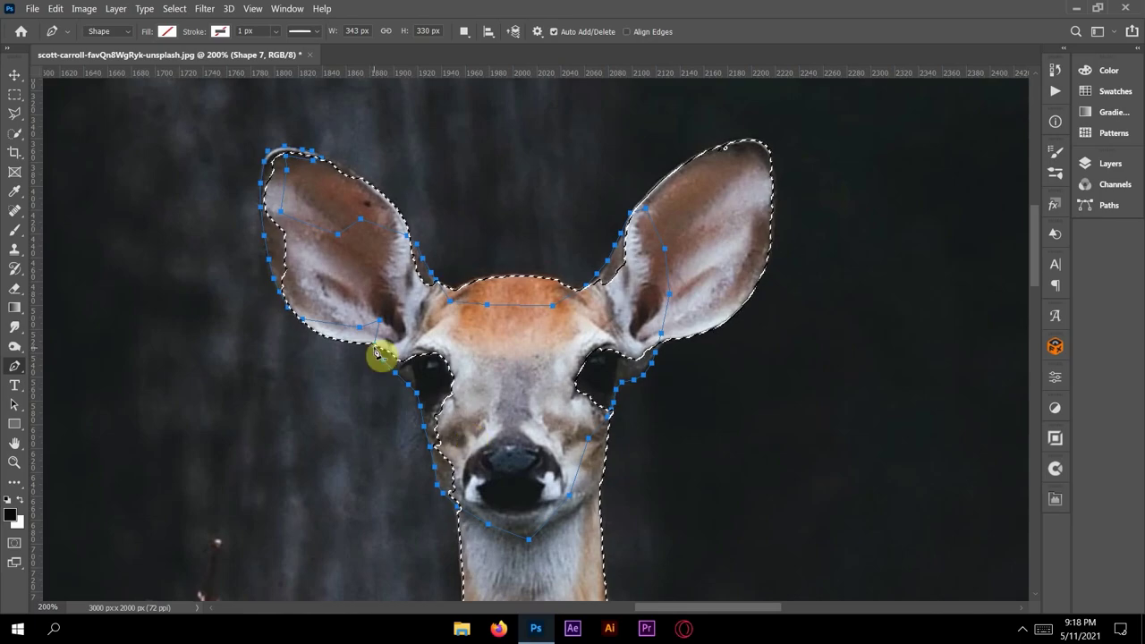
- Add the closed head-and-ears path to the deer selection
right_click(378, 354)
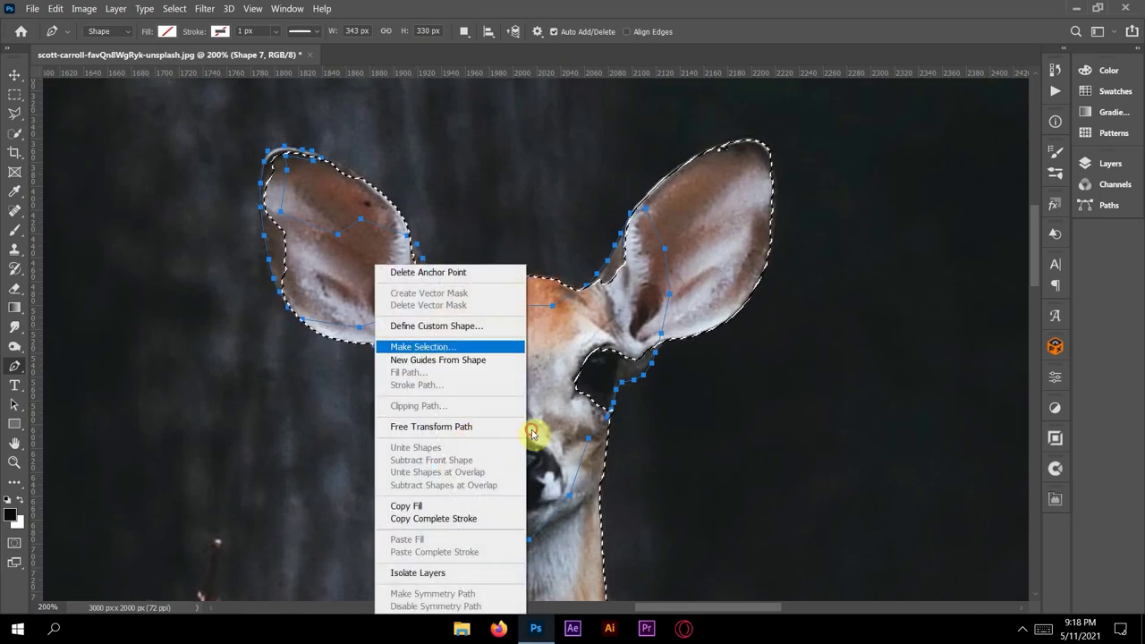
left_click(422, 346)
left_click(505, 252)
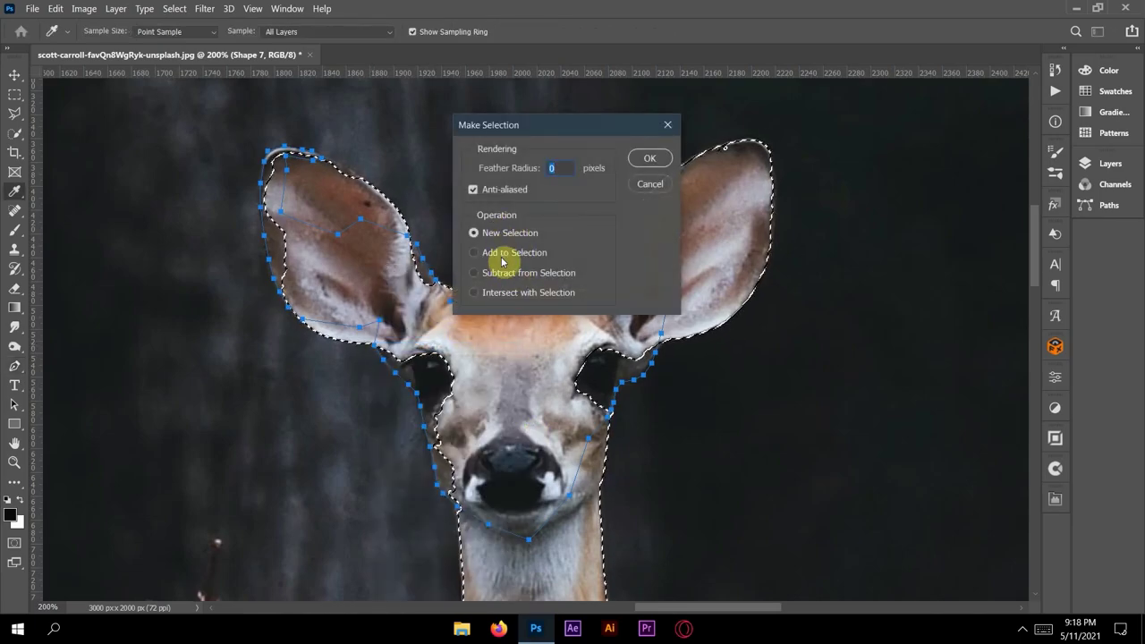
left_click(652, 159)
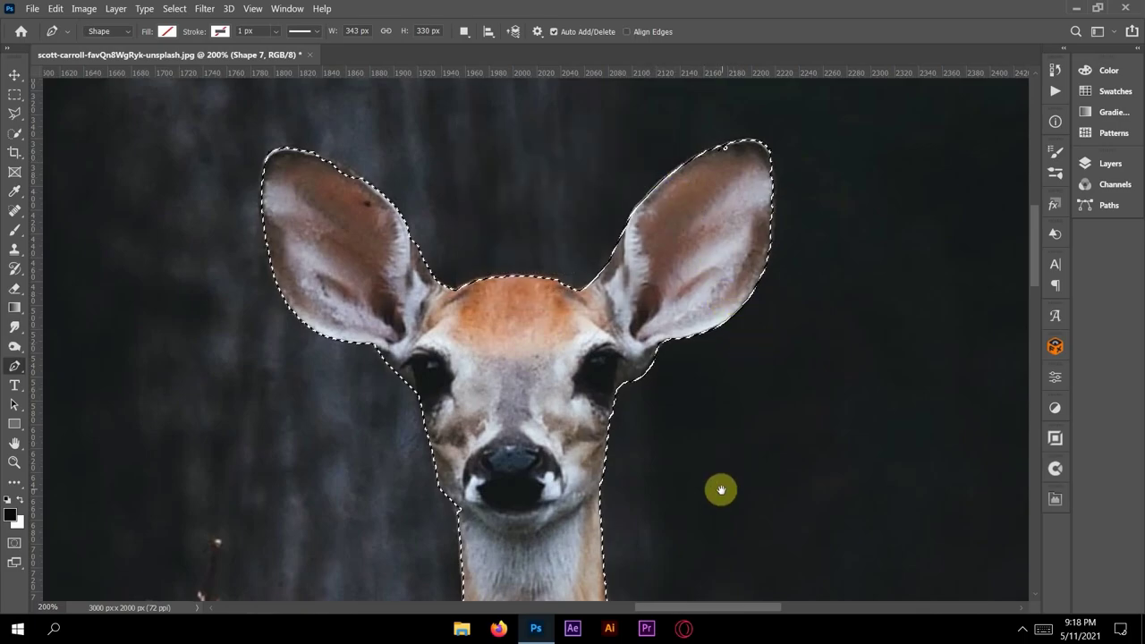
mouse_move(721, 489)
left_mouse_down()
mouse_move(689, 334)
mouse_move(580, 44)
left_mouse_up()
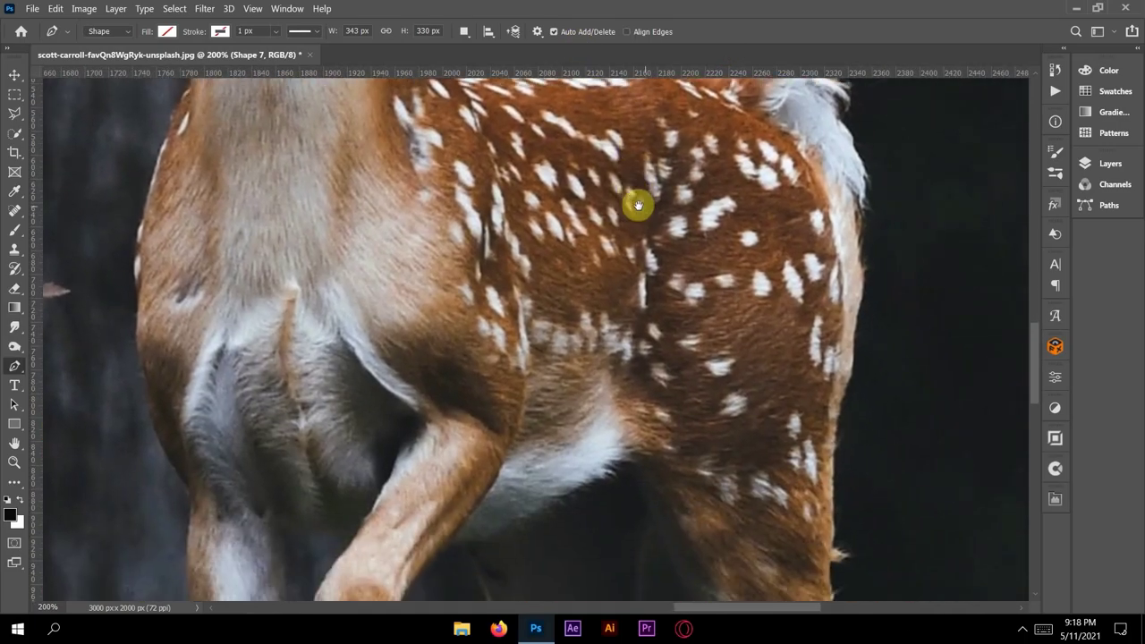
- Pan down to the rightmost leg and start a new path along its inner edge
mouse_move(638, 205)
left_mouse_down()
mouse_move(626, 363)
mouse_move(760, 528)
left_mouse_up()
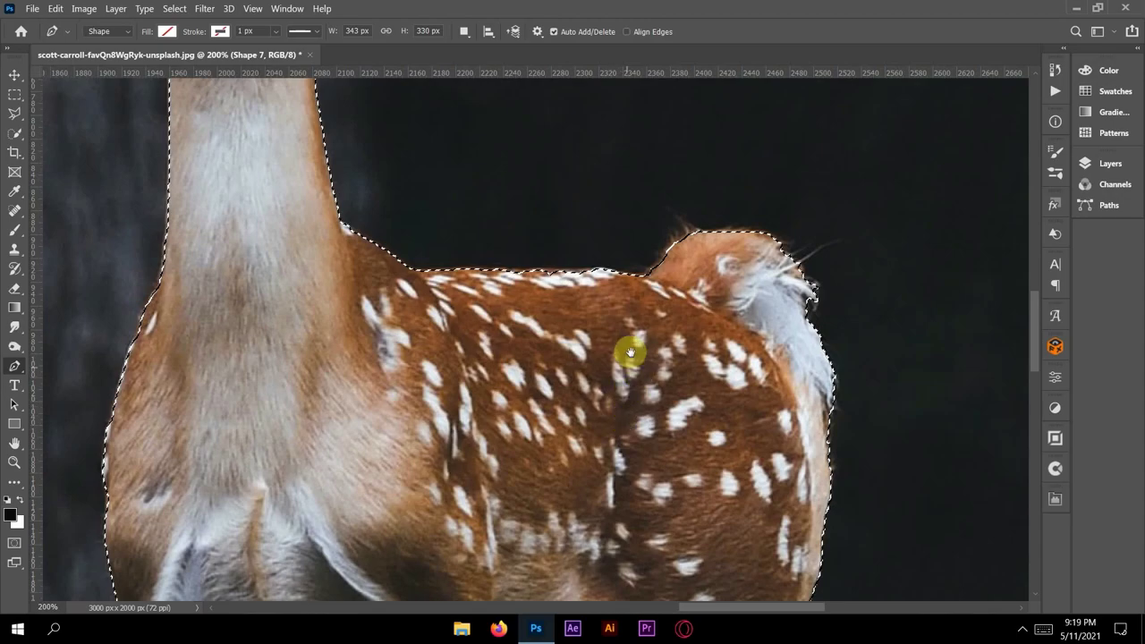
mouse_move(649, 316)
left_mouse_down()
mouse_move(537, 223)
mouse_move(508, 123)
left_mouse_up()
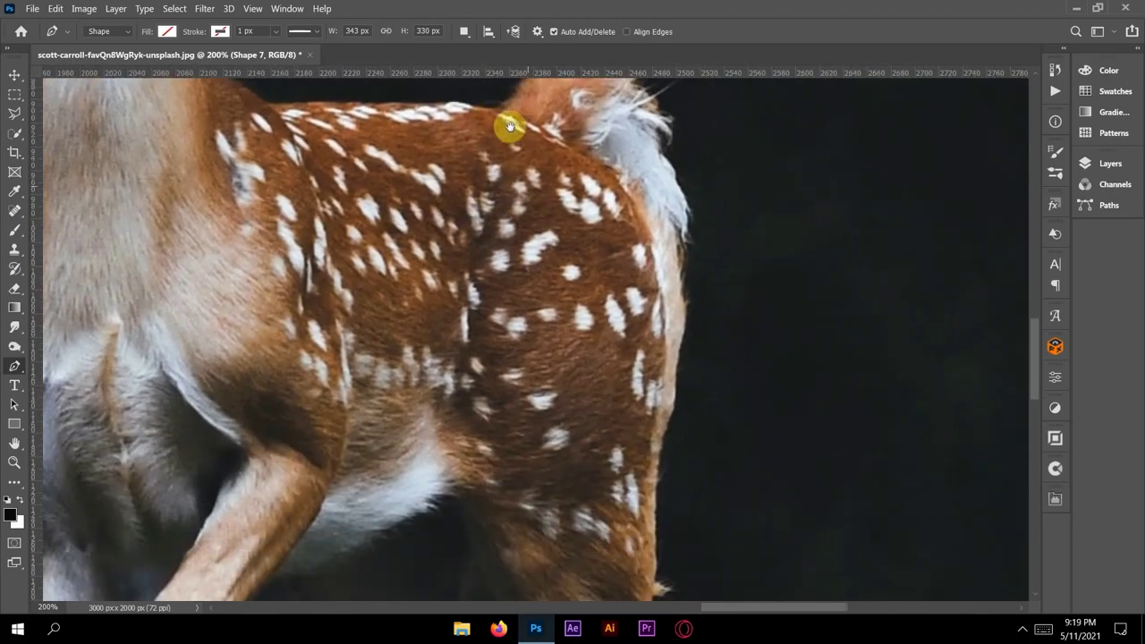
mouse_move(577, 319)
left_mouse_down()
mouse_move(587, 162)
mouse_move(575, 69)
mouse_move(582, 402)
mouse_move(582, 322)
mouse_move(613, 328)
mouse_move(626, 364)
left_mouse_up()
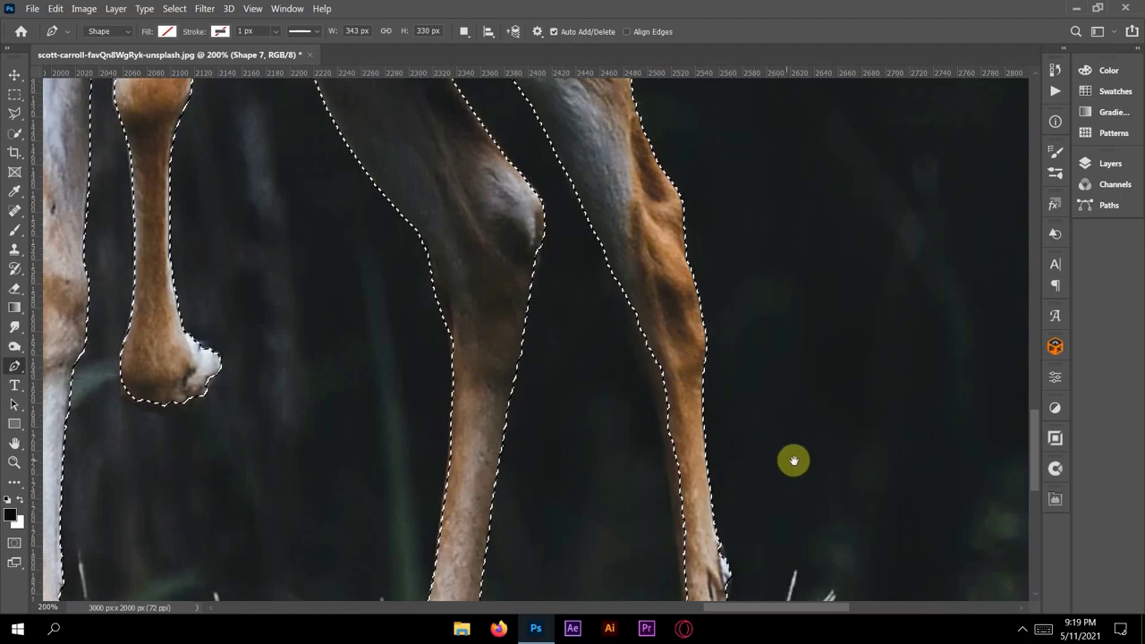
left_click_drag(792, 460, 831, 253)
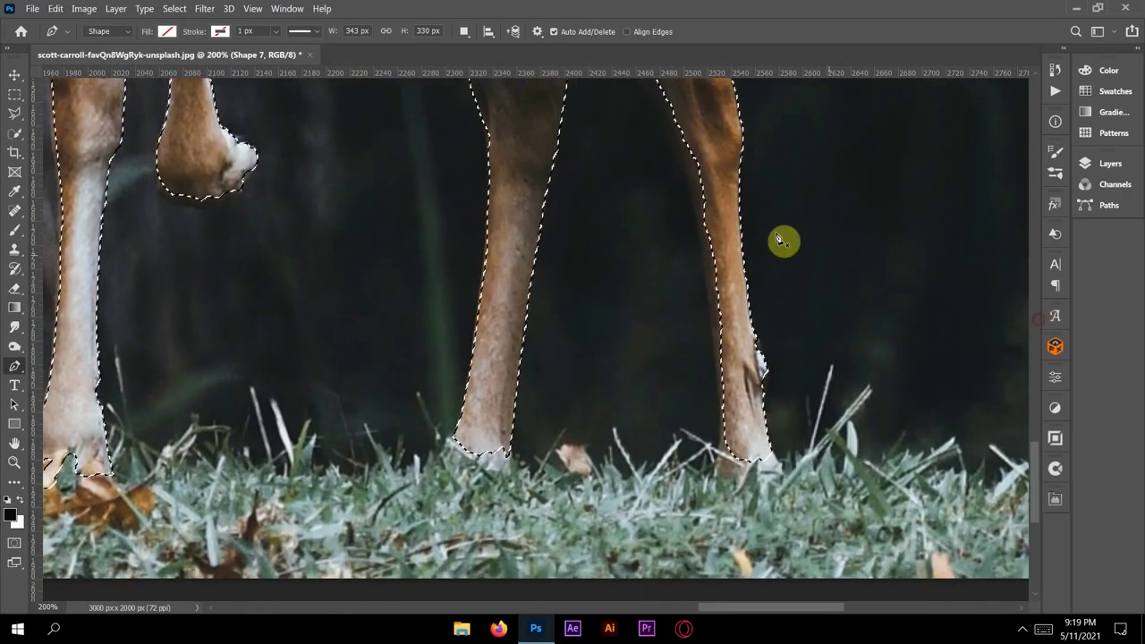
left_click(673, 117)
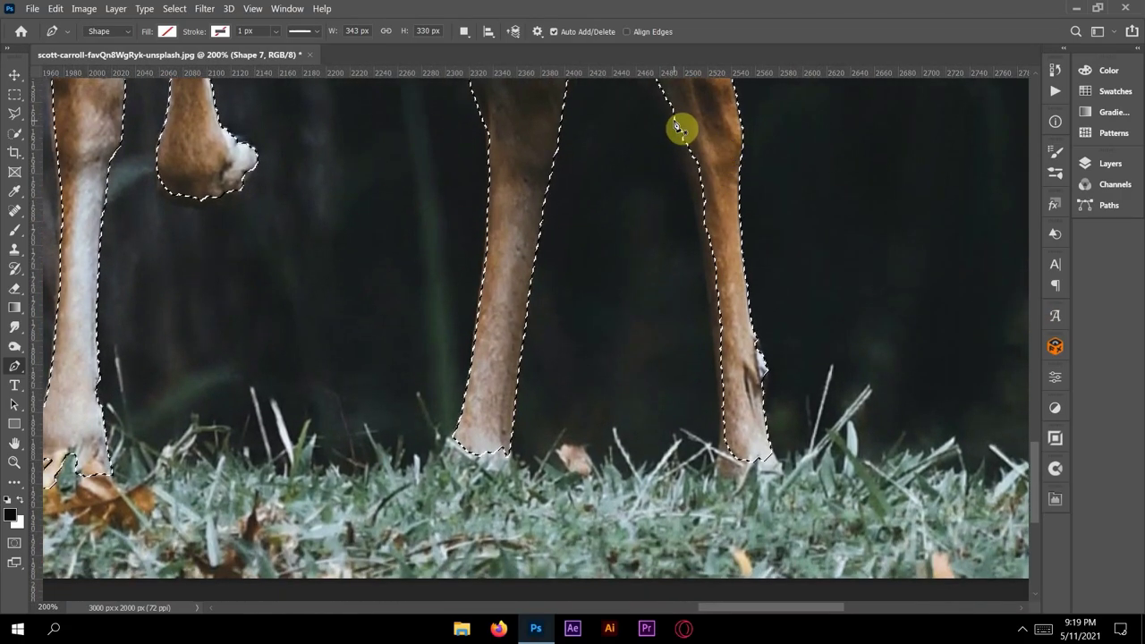
left_click(682, 146)
left_click(685, 171)
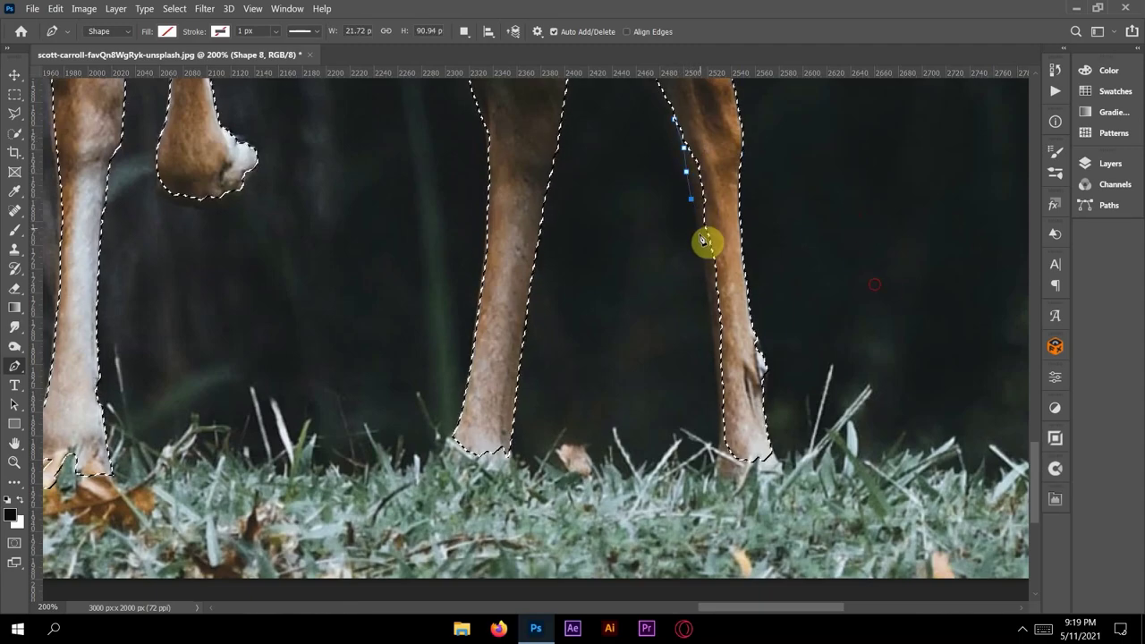
- Extend the leg path down around the hoof and back up the leg's edge
left_click(706, 292)
left_click(711, 325)
left_click(716, 352)
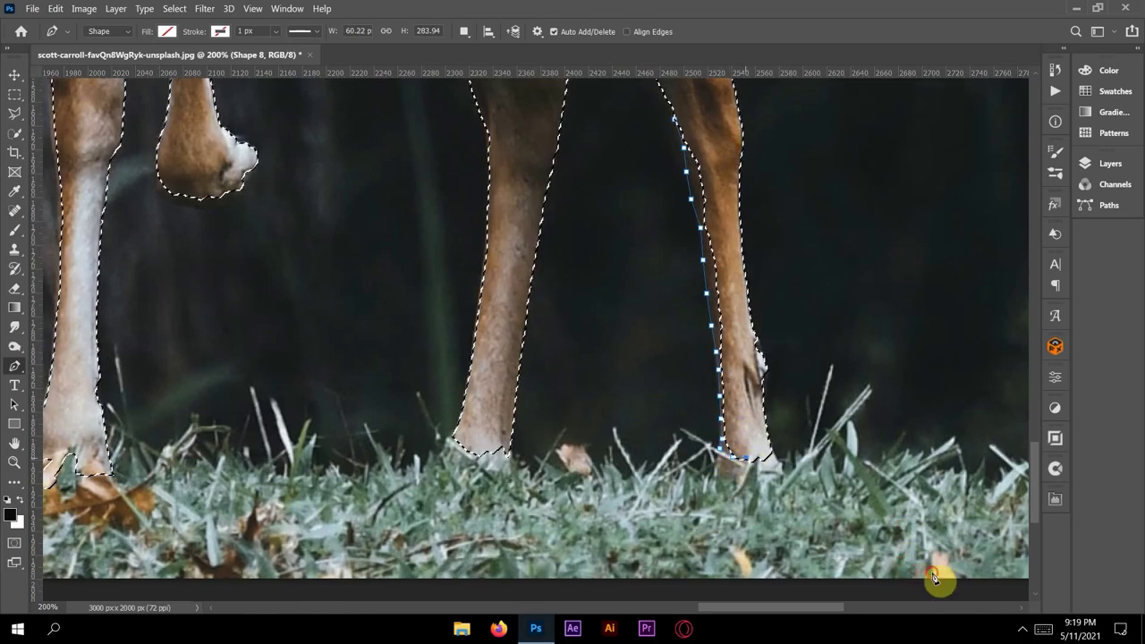
left_click(764, 464)
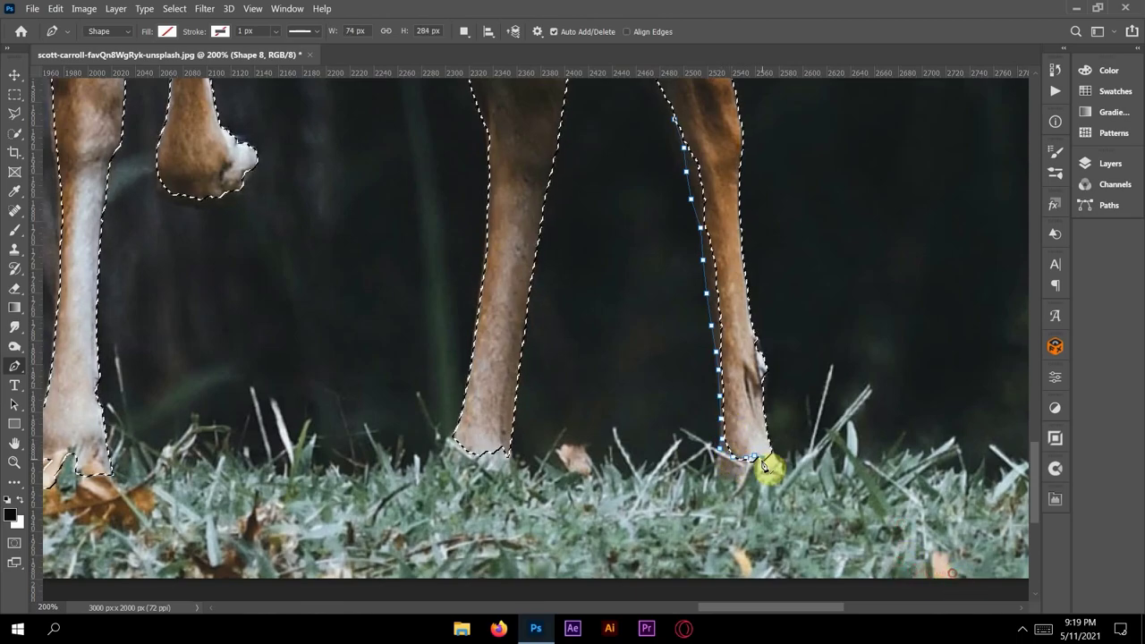
left_click(773, 466)
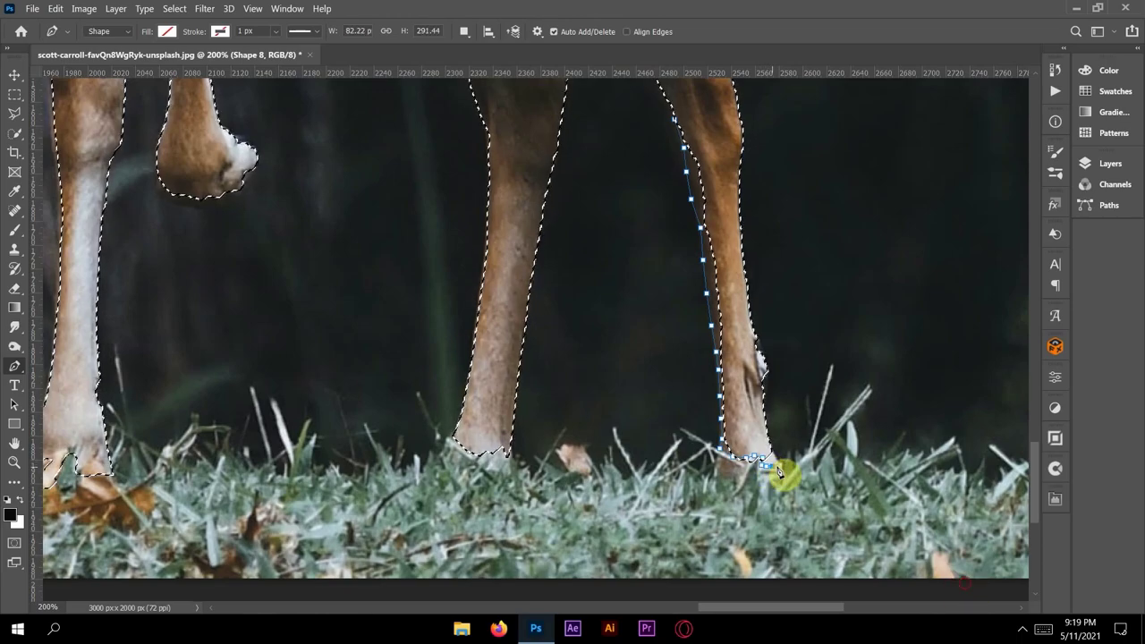
left_click(769, 449)
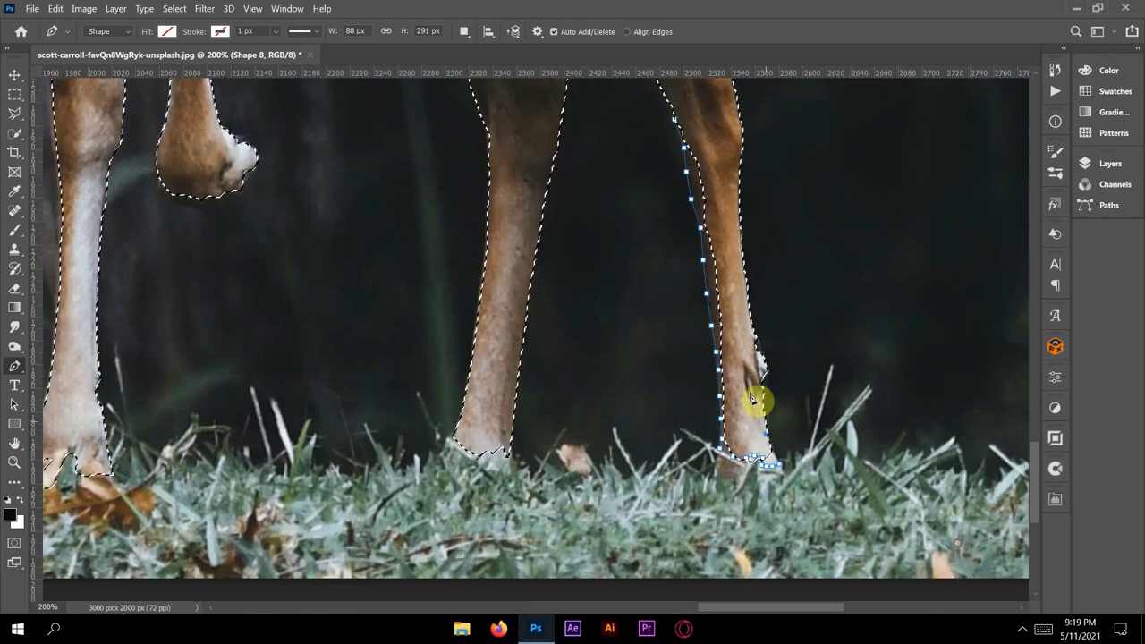
left_click(723, 207)
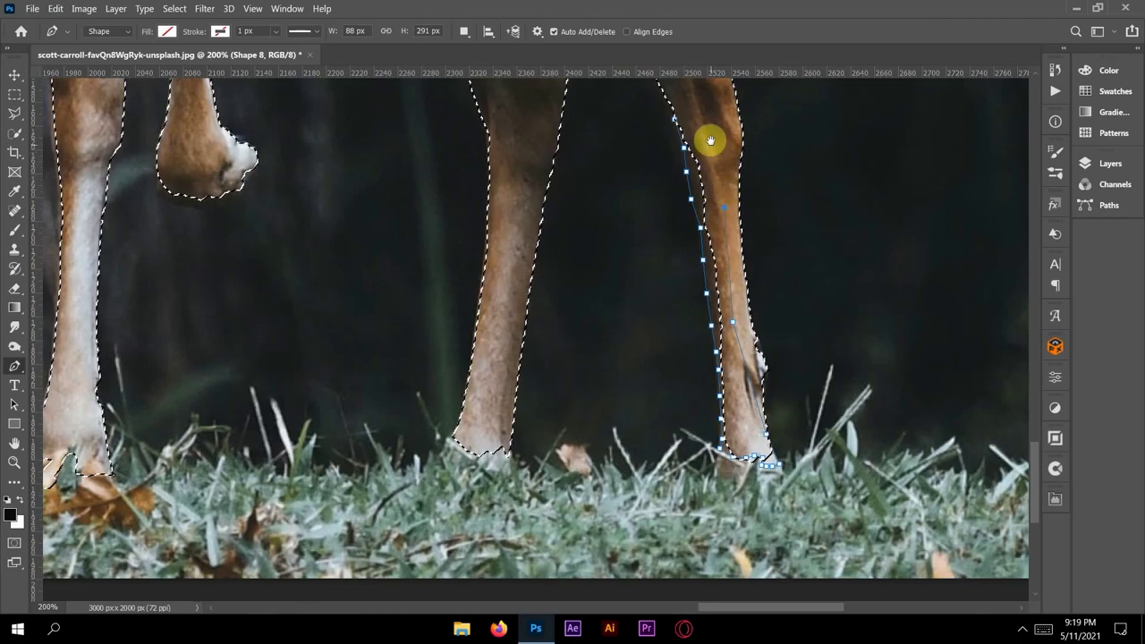
left_click_drag(710, 140, 729, 338)
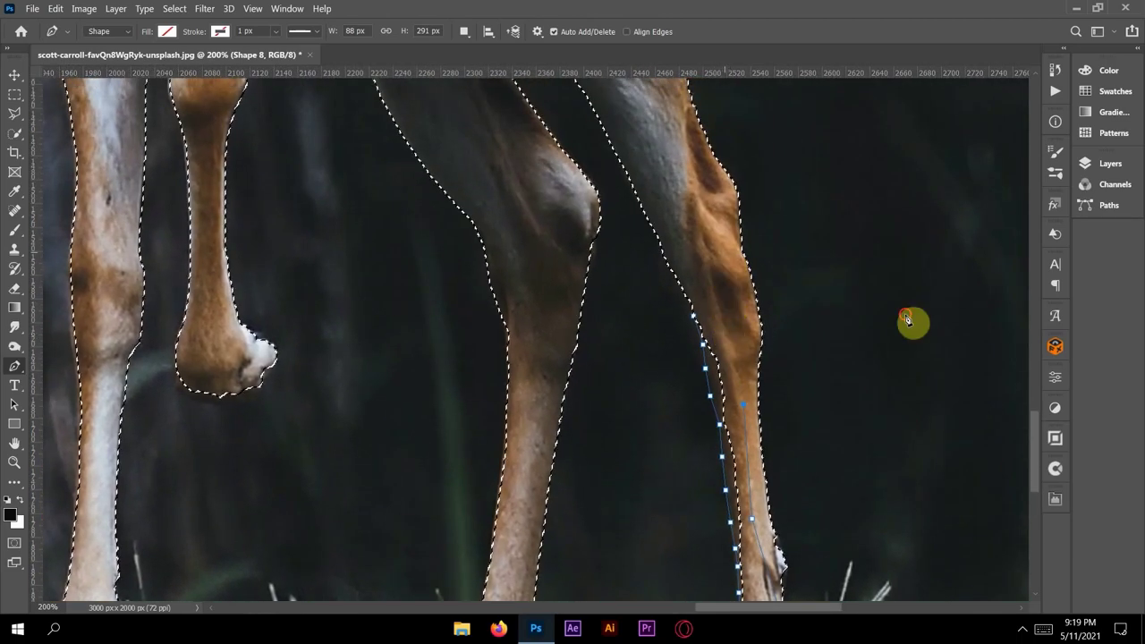
left_click_drag(723, 253, 685, 255)
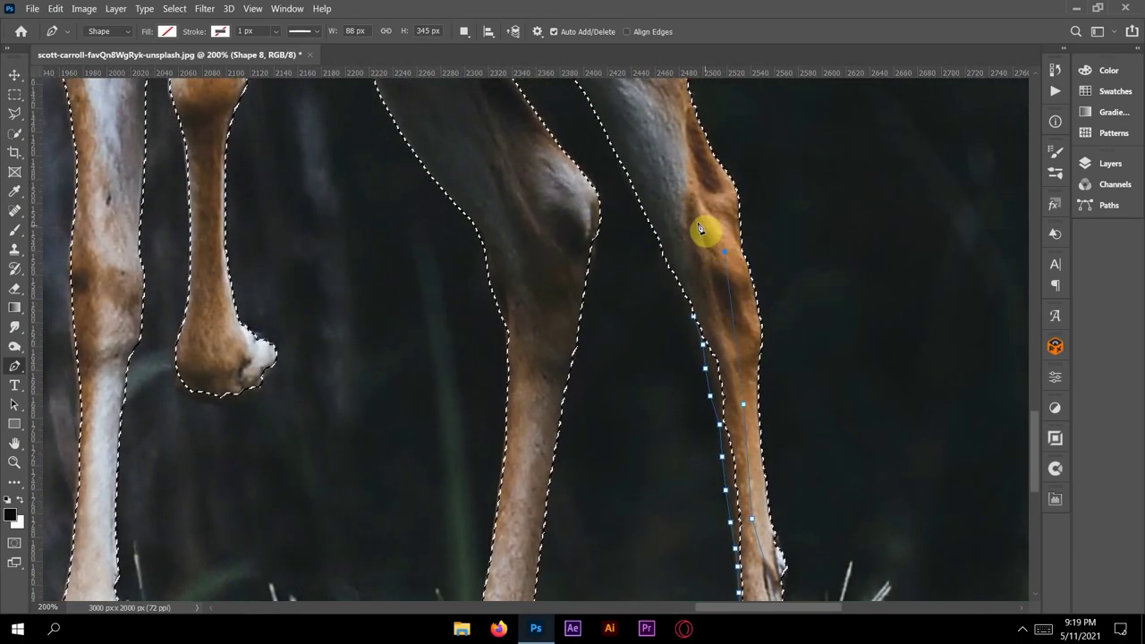
- Add the rightmost leg path to the selection and pan to the raised front hoof
right_click(700, 318)
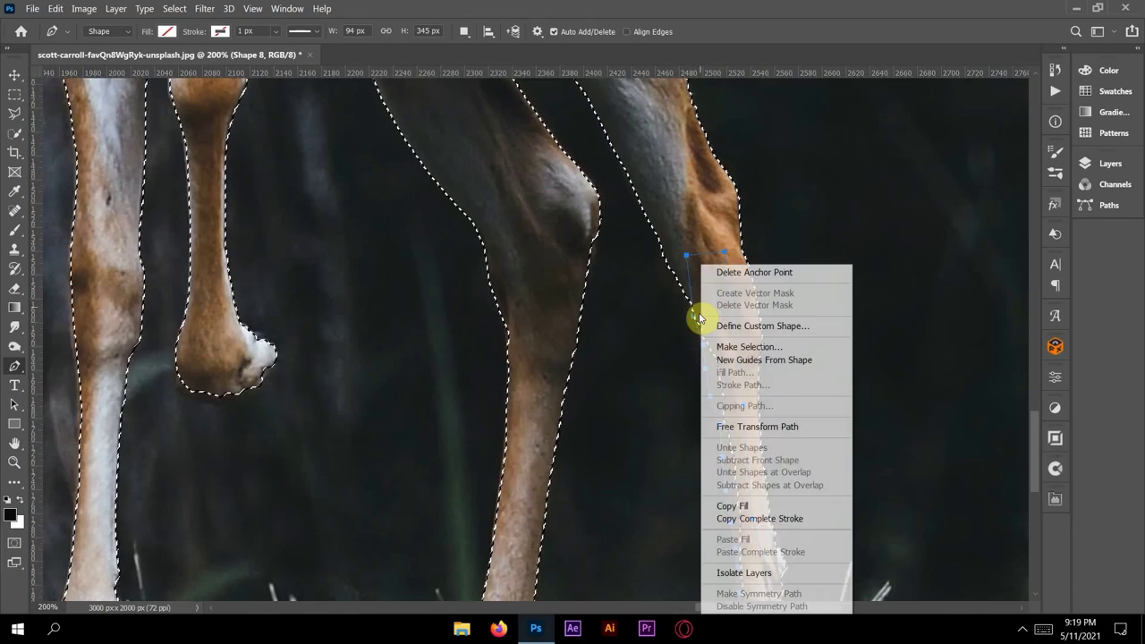
left_click(756, 346)
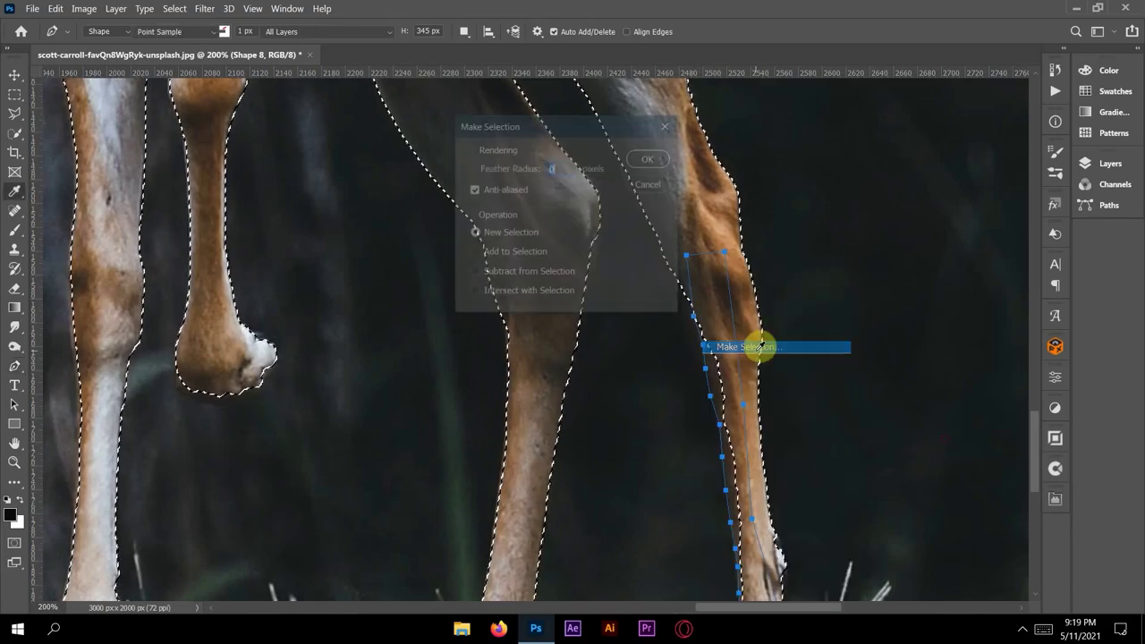
left_click(517, 252)
left_click(649, 159)
key("ctrl+d")
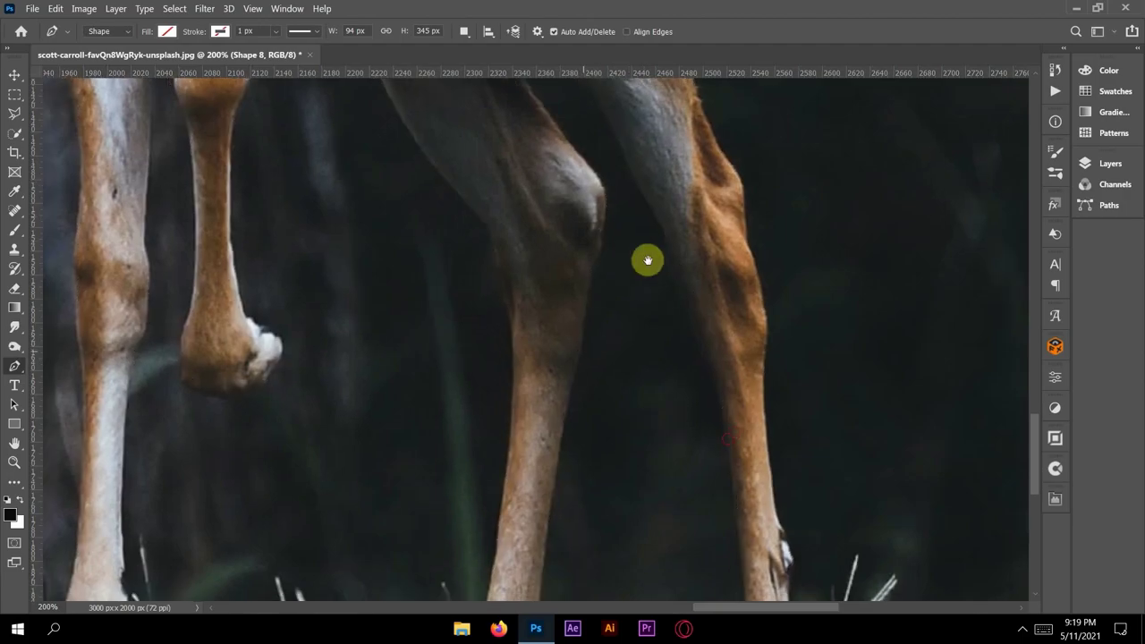
left_click_drag(647, 260, 671, 98)
left_click_drag(677, 225, 695, 560)
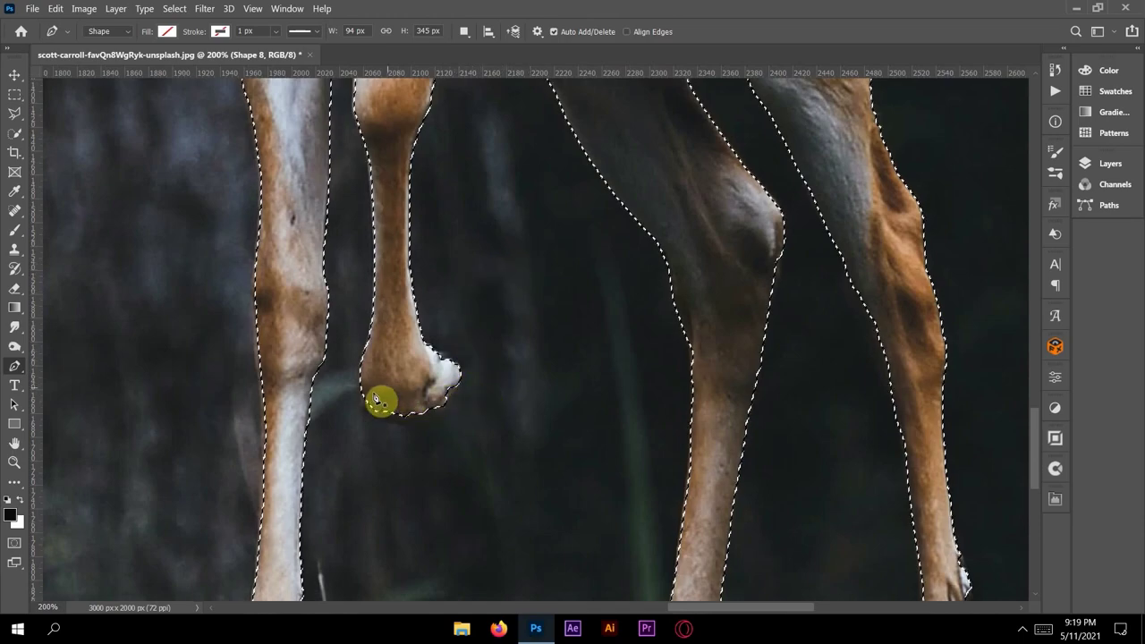
- Trace a closed outline around the raised front hoof
left_click(361, 403)
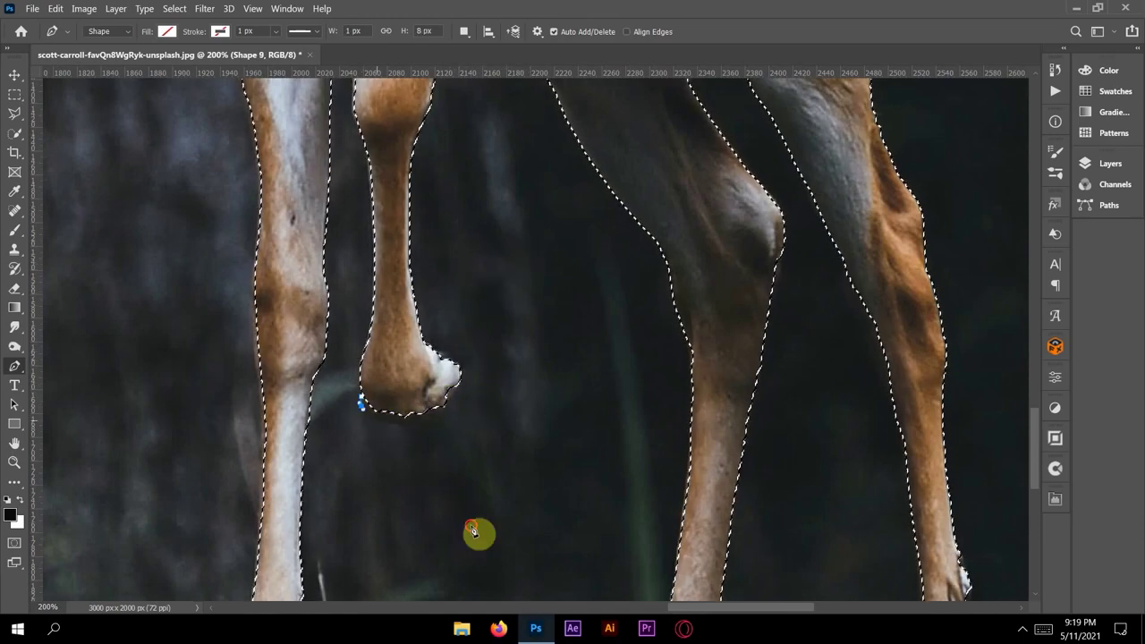
left_click(394, 423)
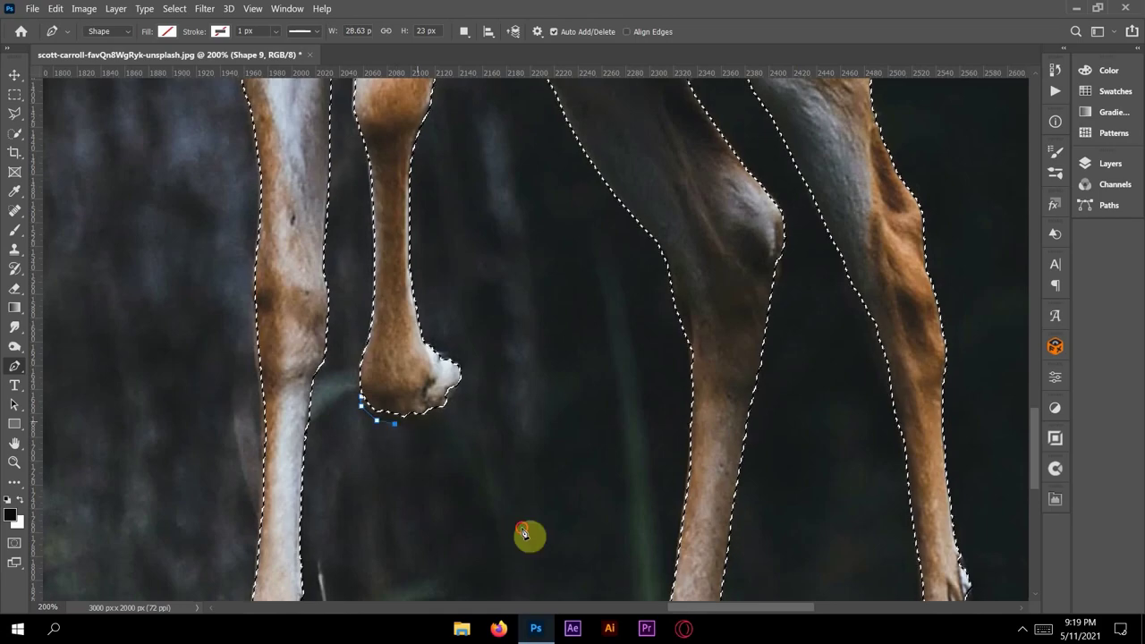
left_click(417, 422)
left_click(439, 409)
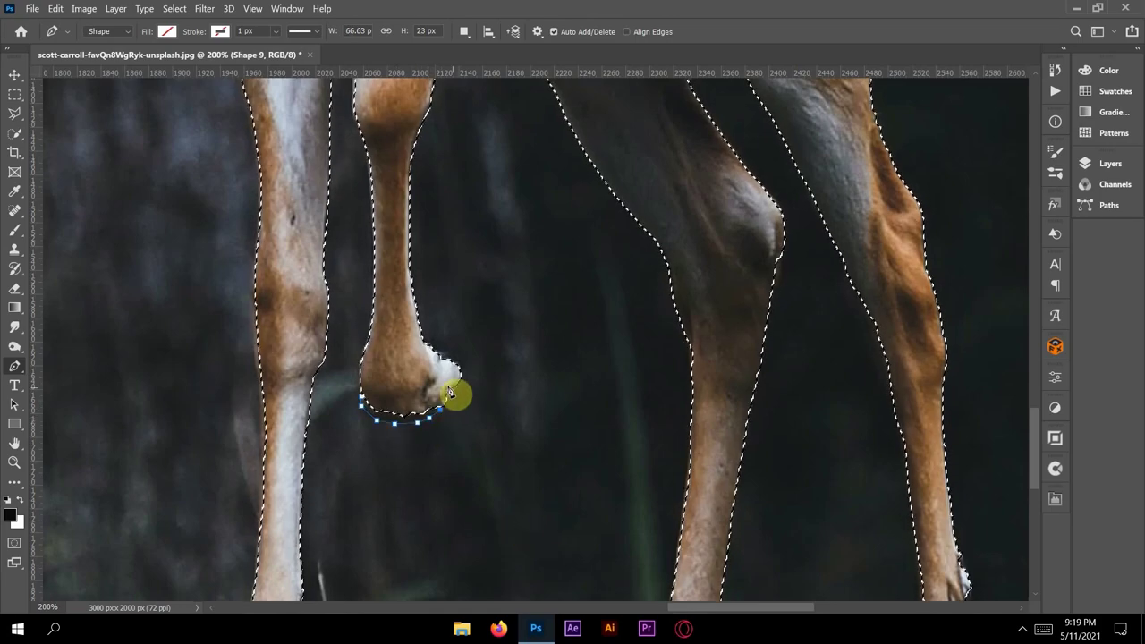
left_click(445, 373)
left_click(399, 343)
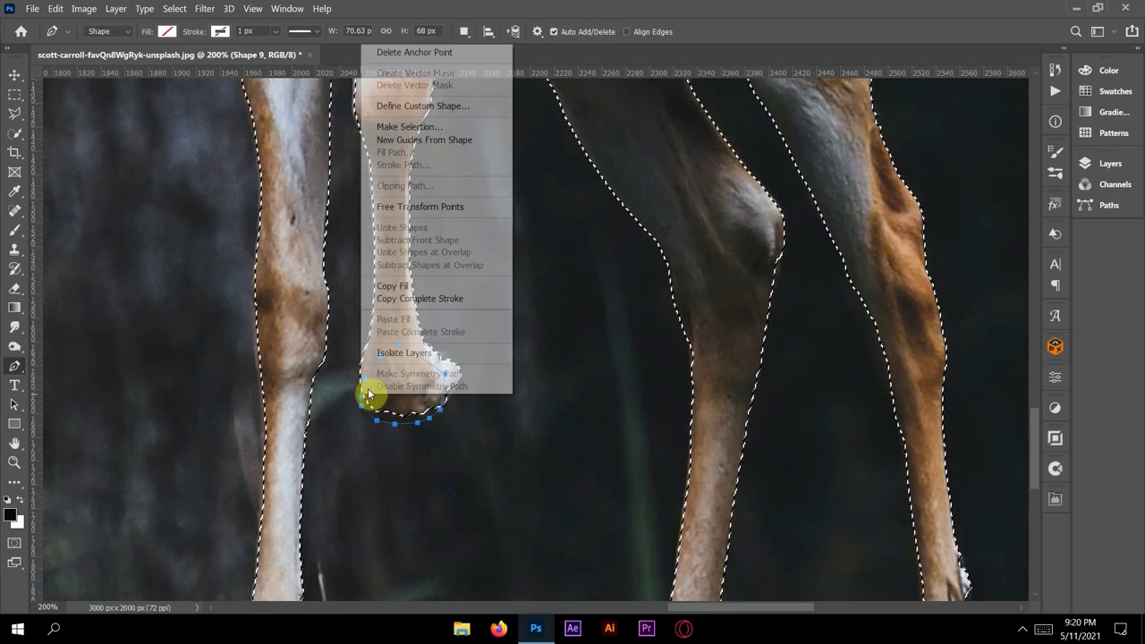
- Add the hoof path to the existing leg selection
right_click(363, 396)
left_click(409, 126)
left_click(473, 252)
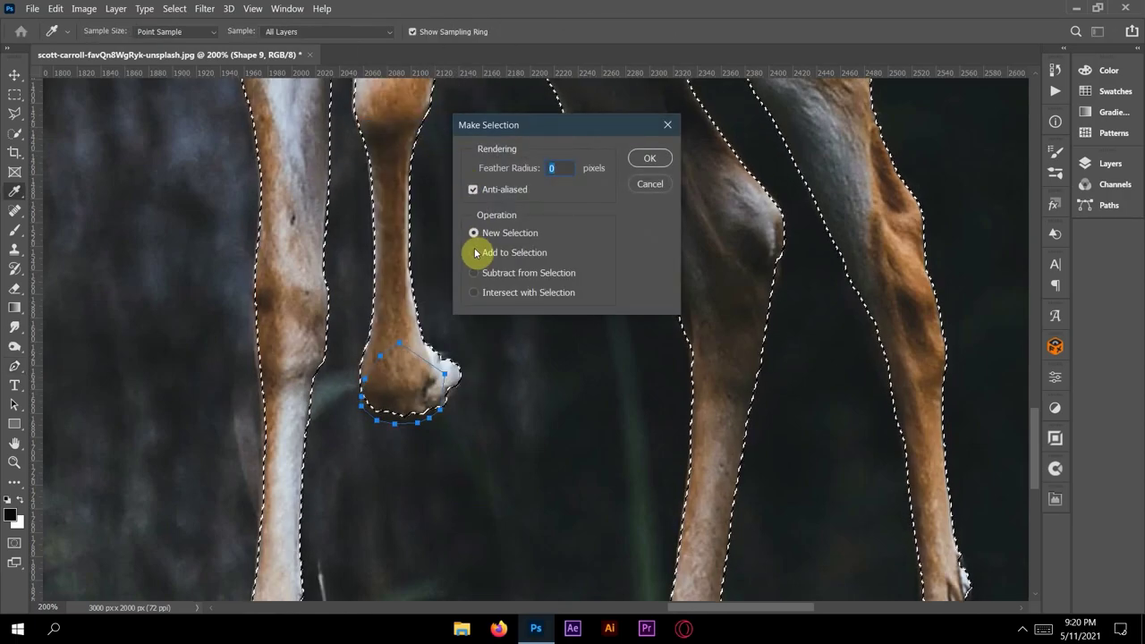
key("Return")
left_click_drag(492, 345, 550, 158)
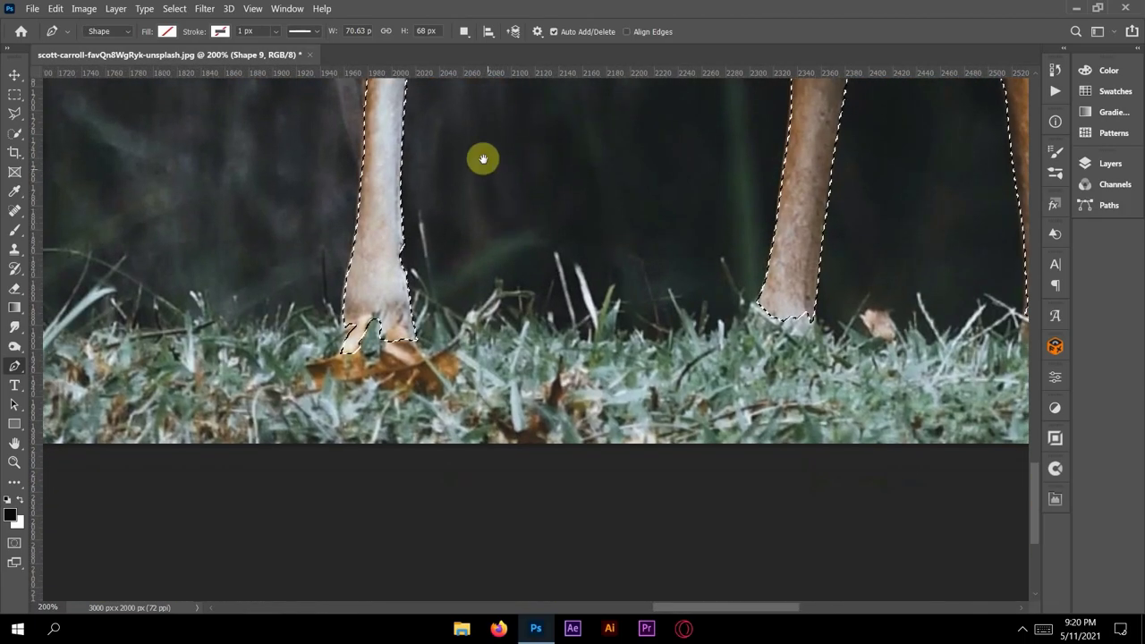
- Pan over the legs, flank and head to inspect the deer selection outline
left_click_drag(485, 168, 493, 439)
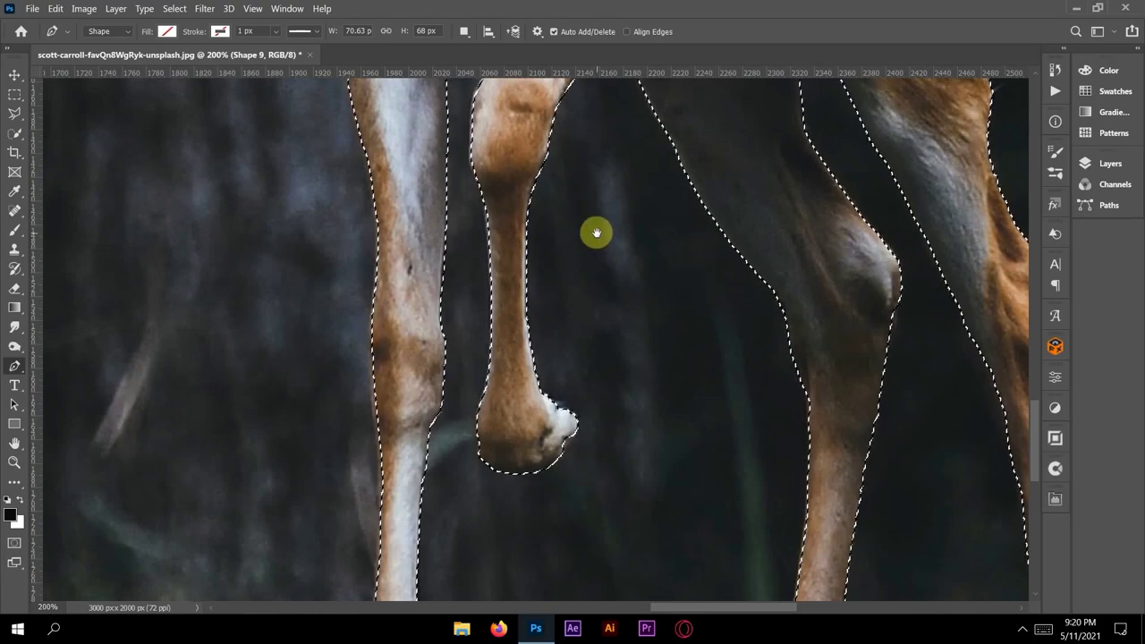
mouse_move(595, 233)
left_mouse_down()
mouse_move(618, 358)
mouse_move(549, 358)
left_mouse_up()
left_click_drag(516, 161, 503, 245)
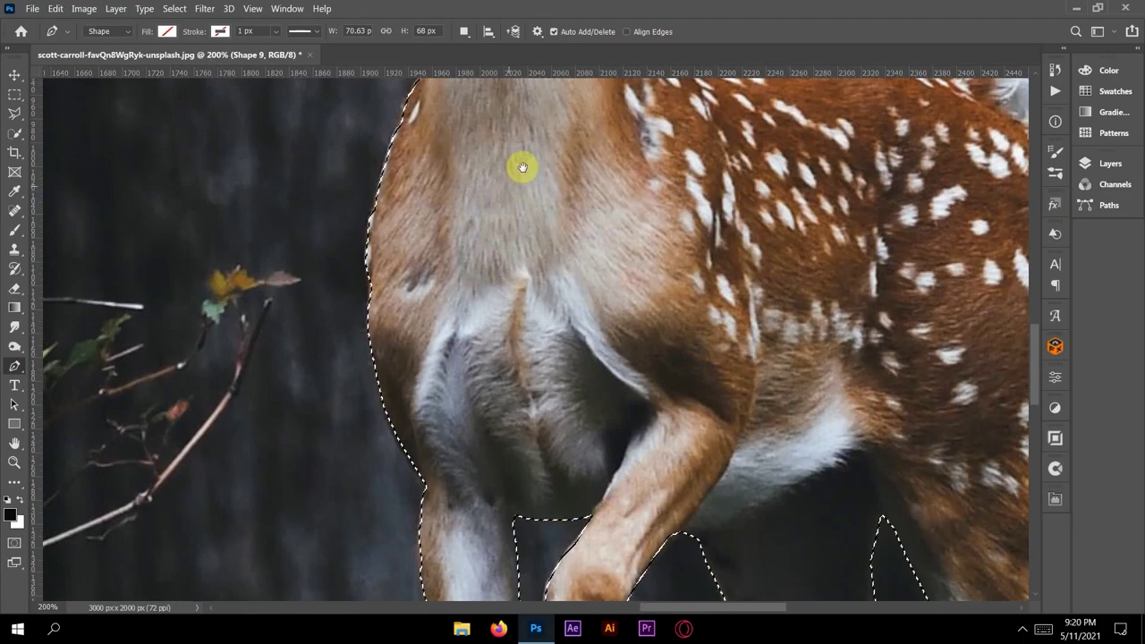
left_click_drag(685, 174, 649, 488)
scroll(504, 301, "up", 3)
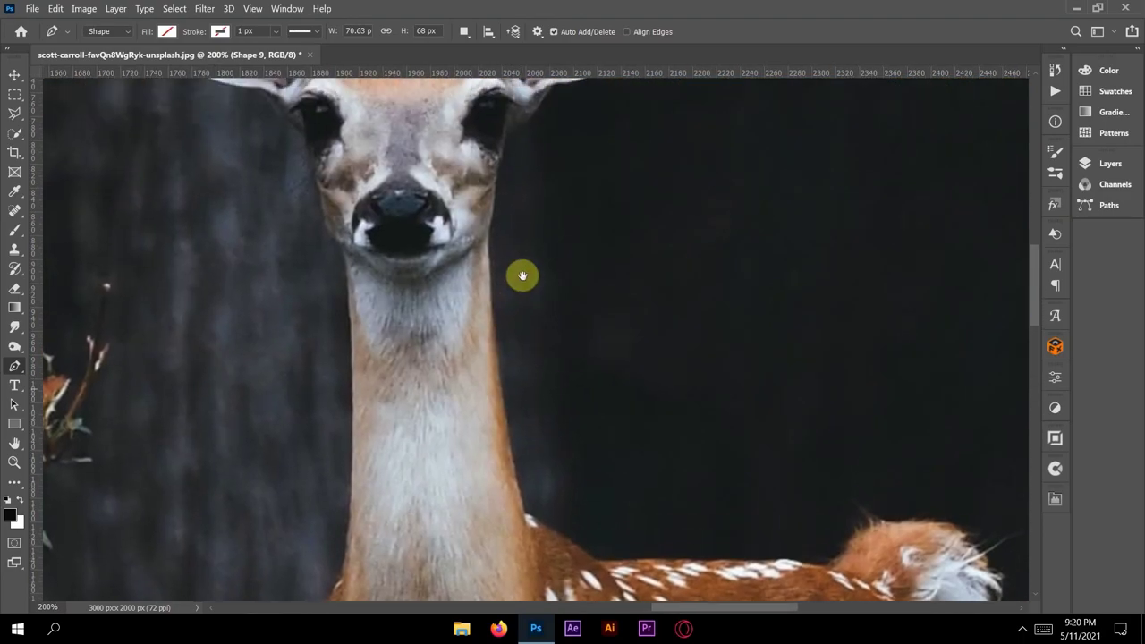
key("ctrl+Return")
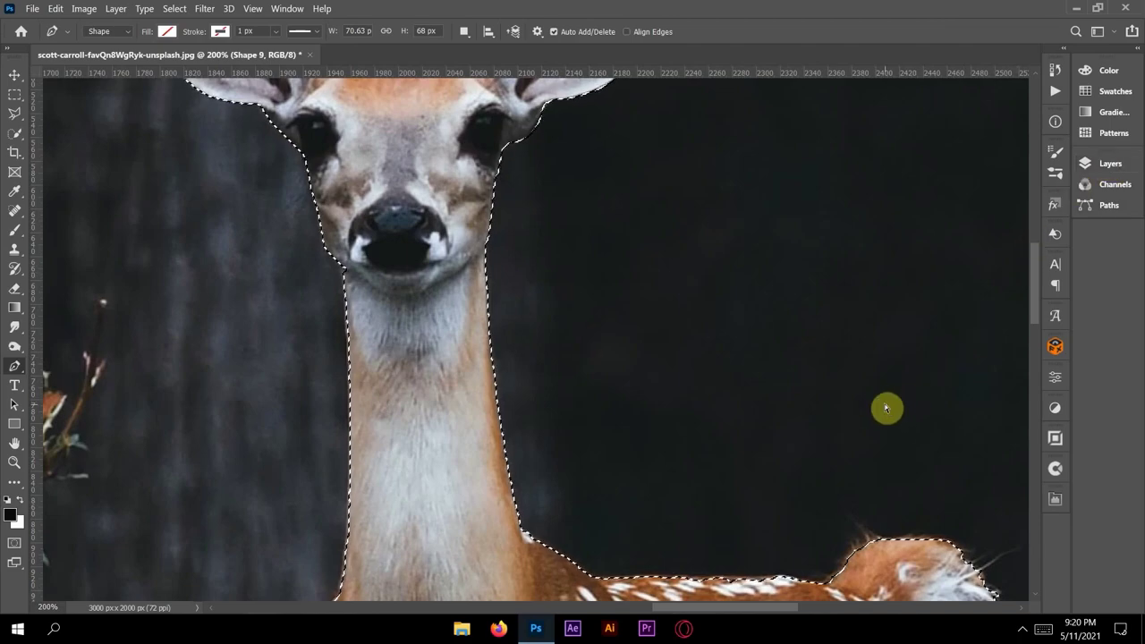
- Zoom out to the whole scene and show the Layers panel with Shape 1–9
key("ctrl+minus")
key("ctrl+minus")
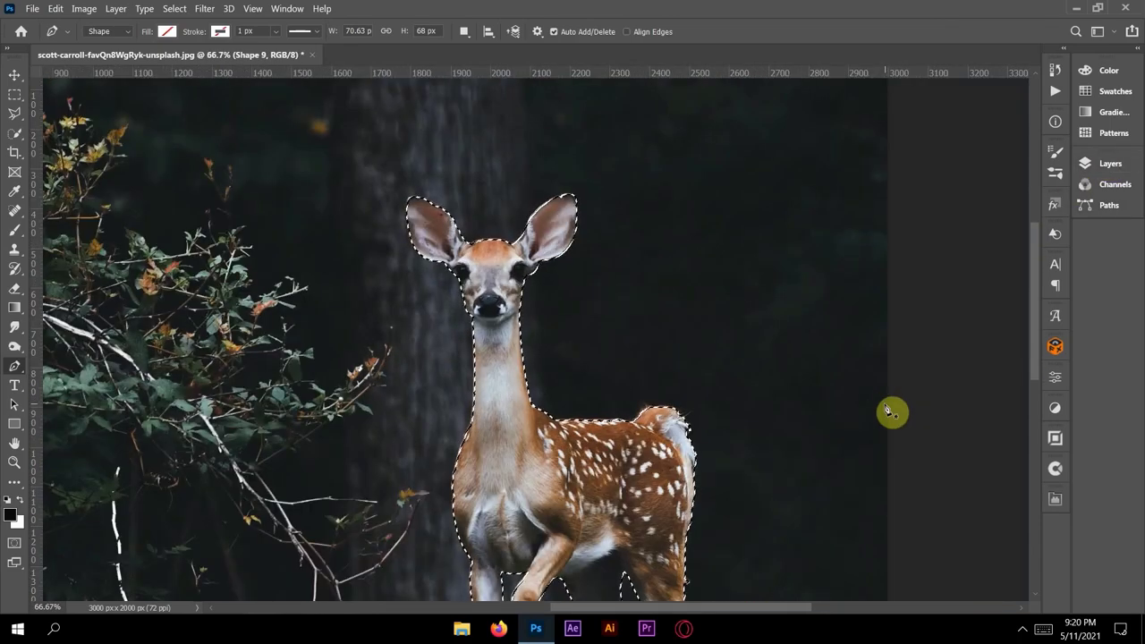
left_click_drag(728, 445, 736, 286)
key("ctrl+d")
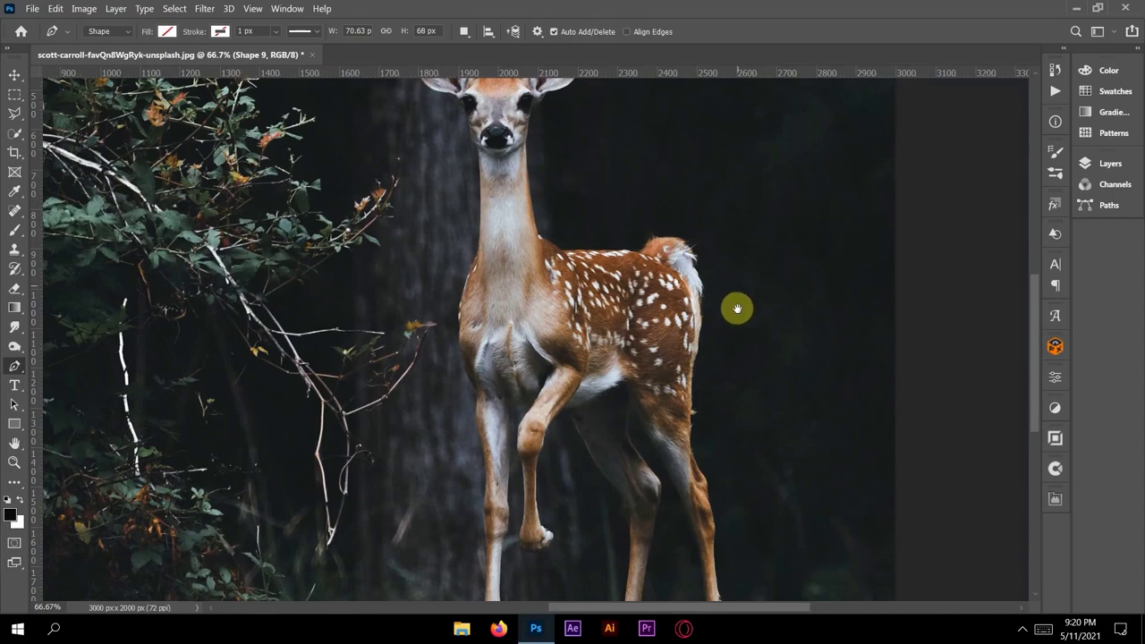
key("ctrl+minus")
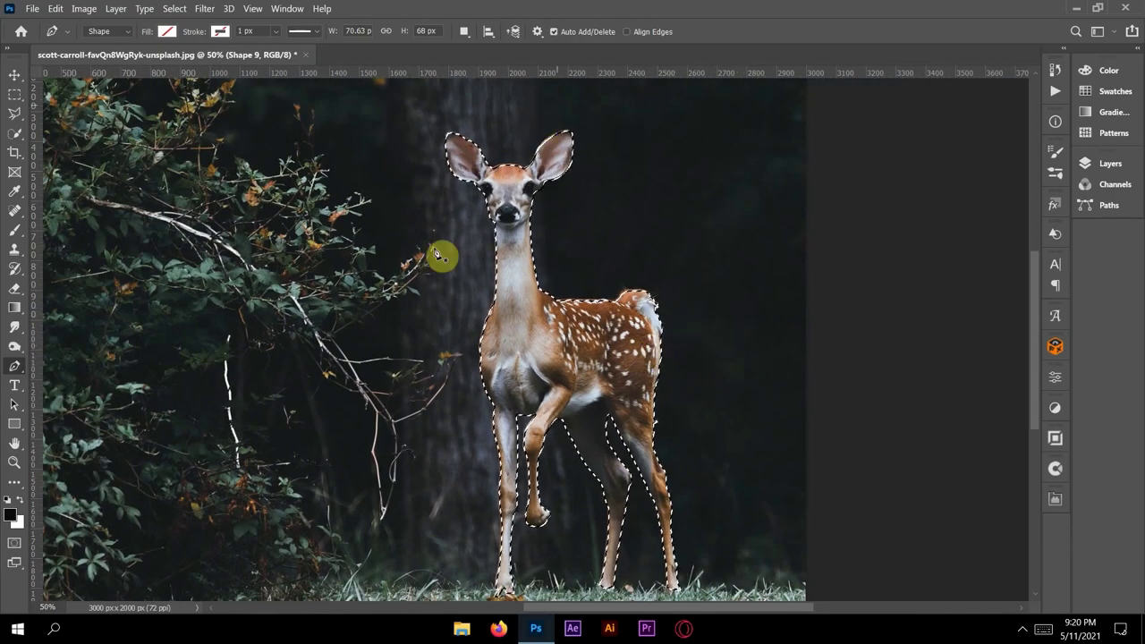
left_click(1110, 163)
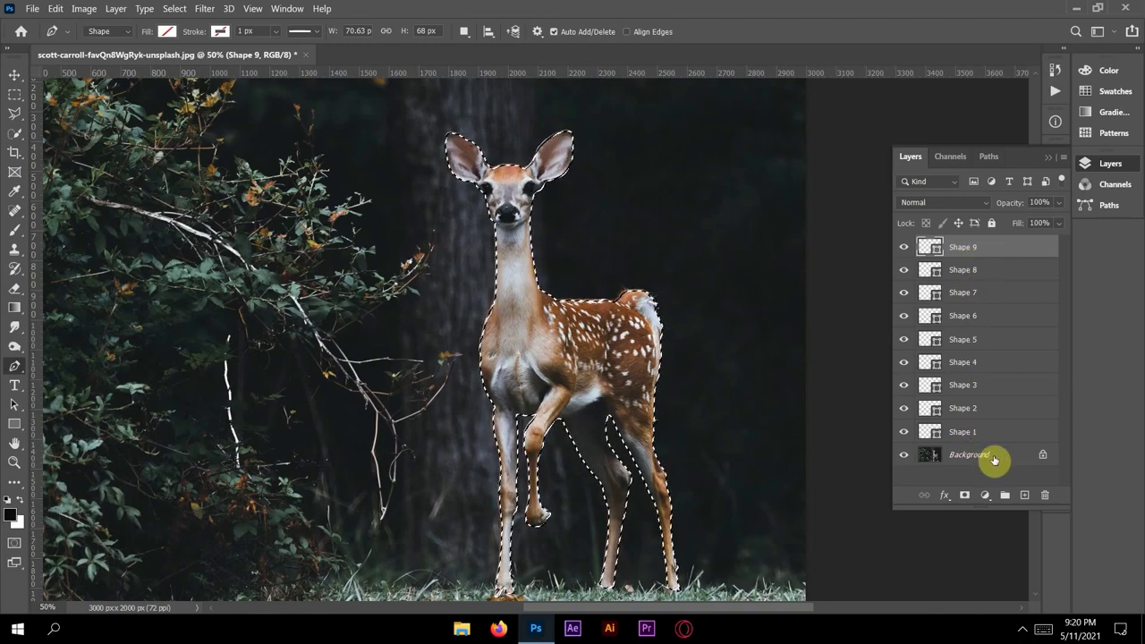
- Select all the Shape 1–9 layers and remove them, leaving only the Background
key("ctrl+alt+a")
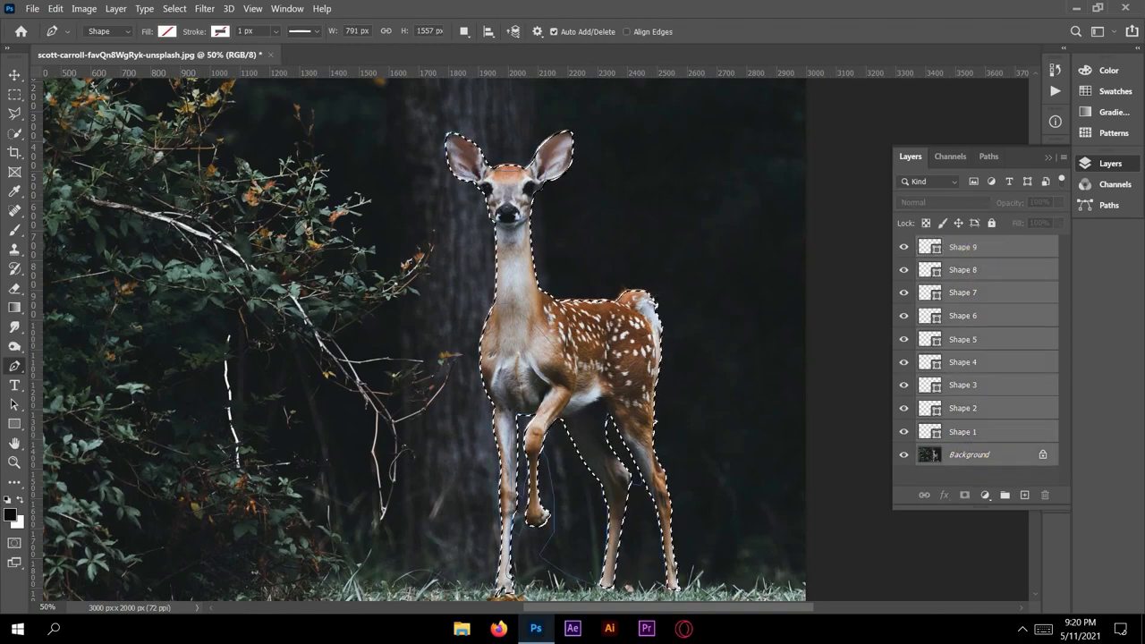
right_click(1028, 431)
left_click(1085, 392)
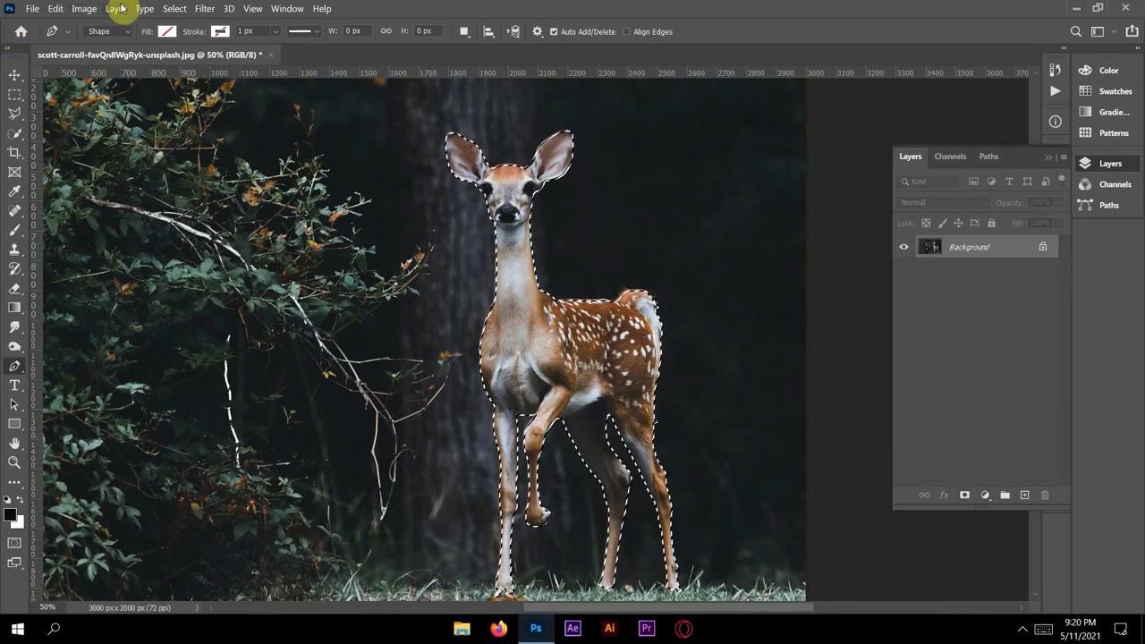
- Cut the deer out with Select and Mask, output to a new layer with layer mask
left_click(174, 8)
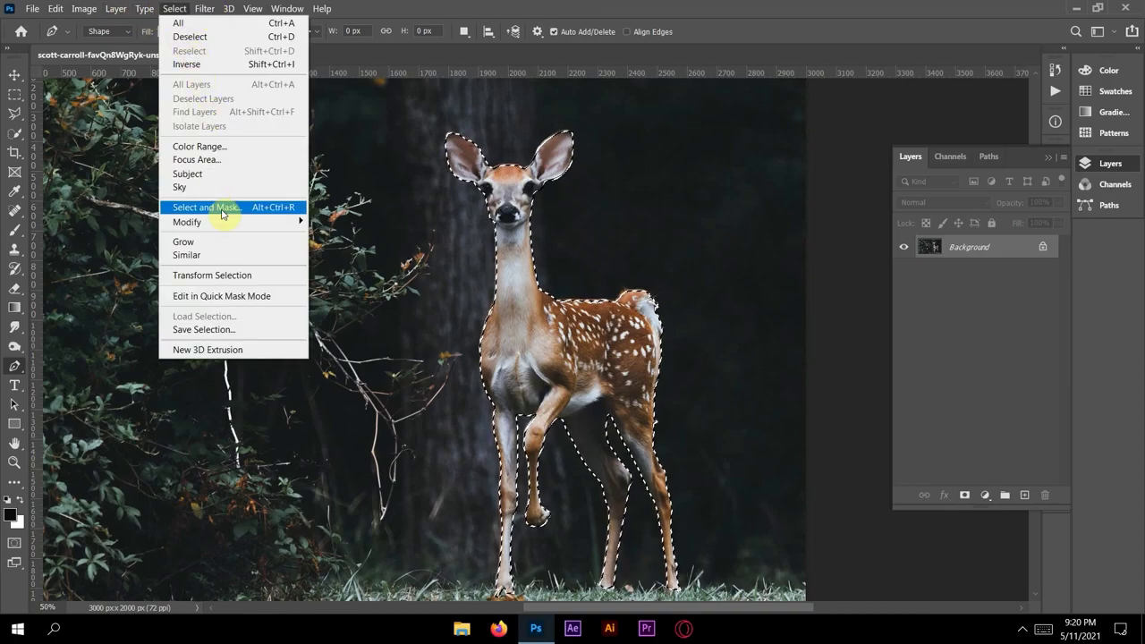
left_click(273, 266, "shift")
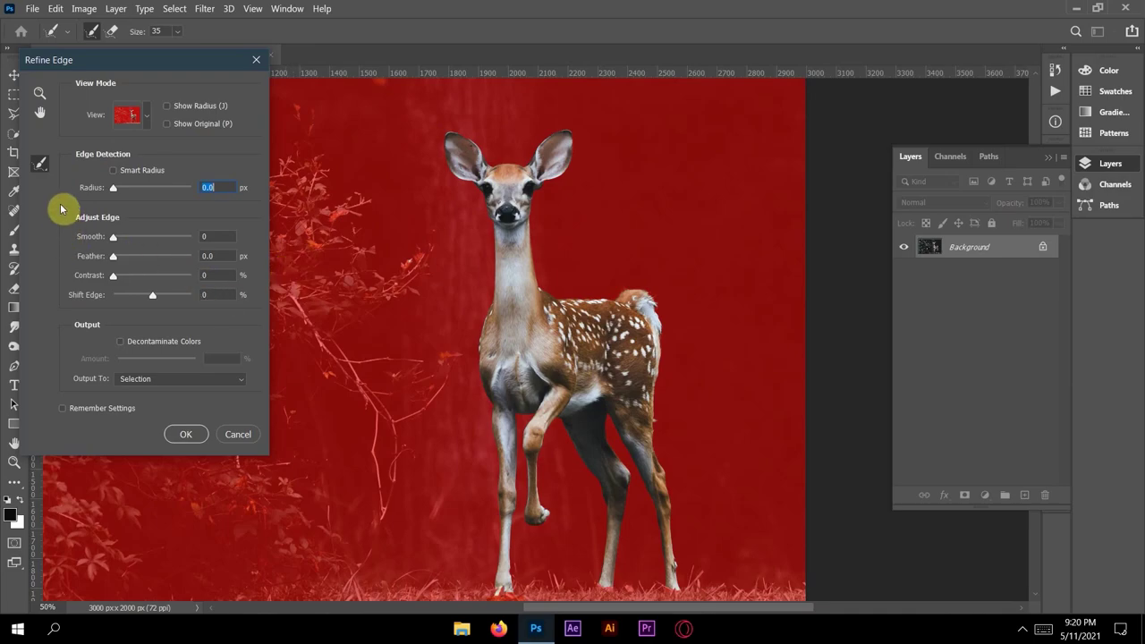
left_click(178, 379)
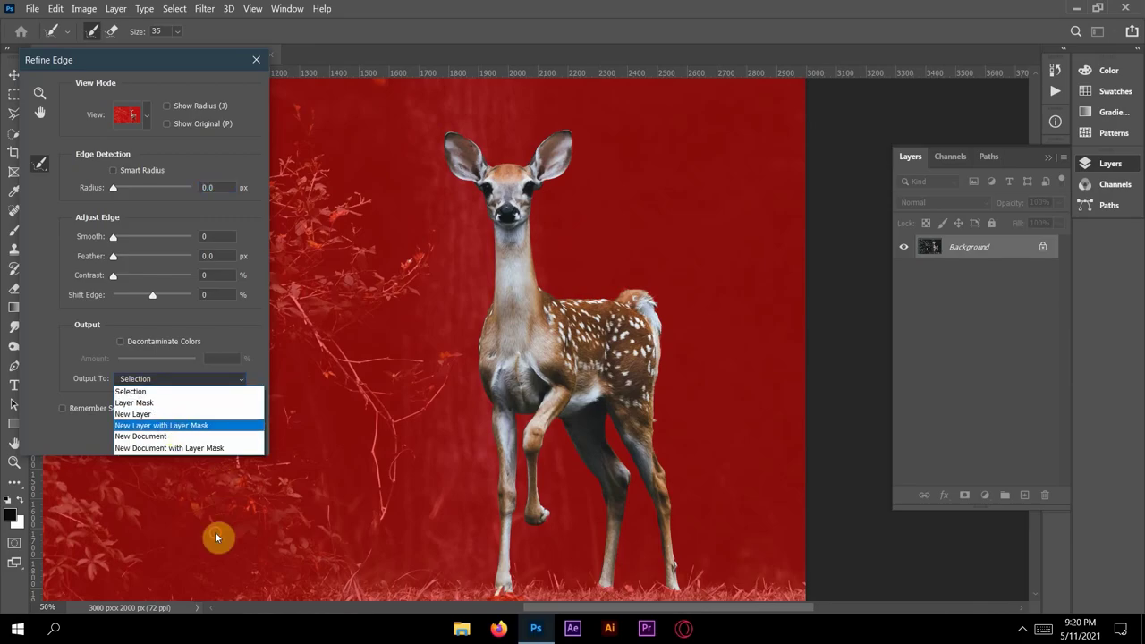
left_click(162, 425)
left_click(181, 438)
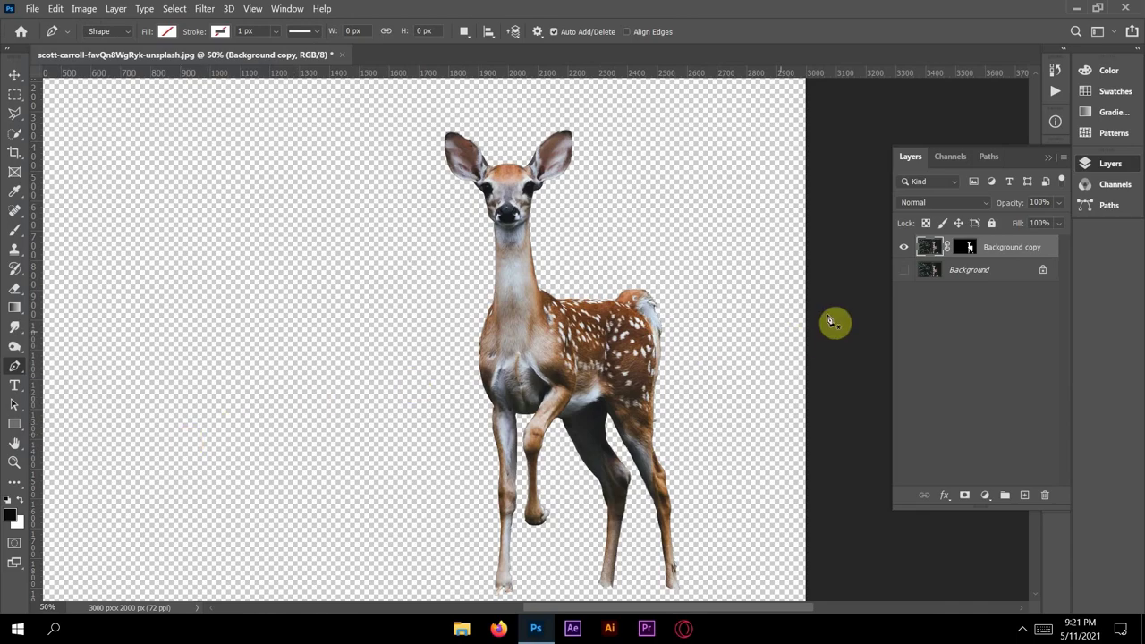
- Preview the deer over the forest, check the mask's properties, then hide Background again
left_click(903, 269)
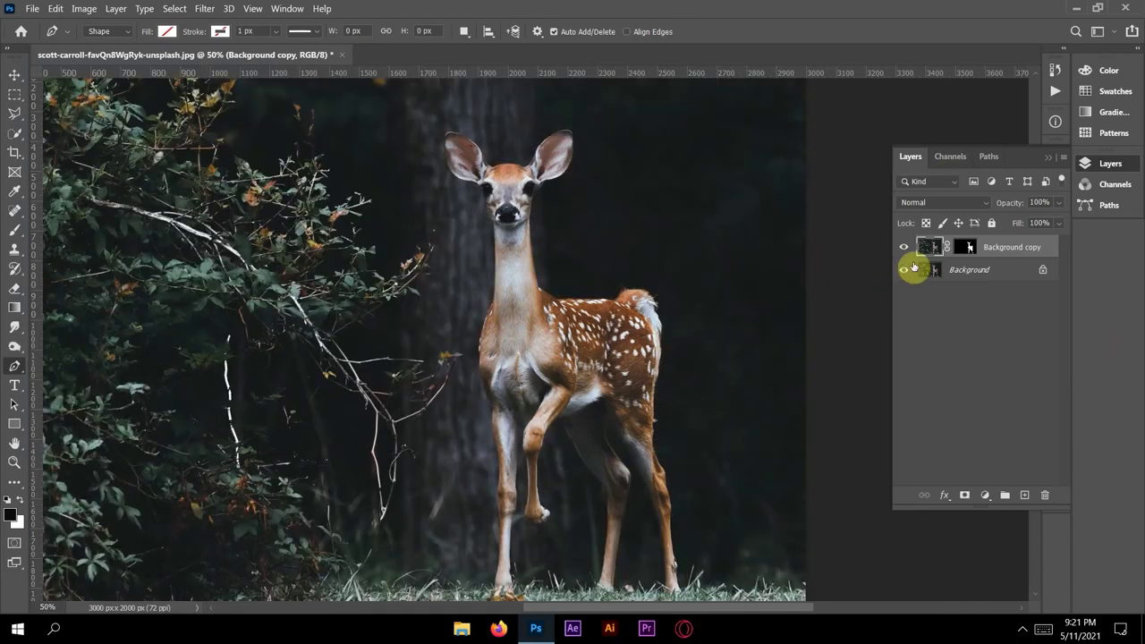
left_click(929, 247)
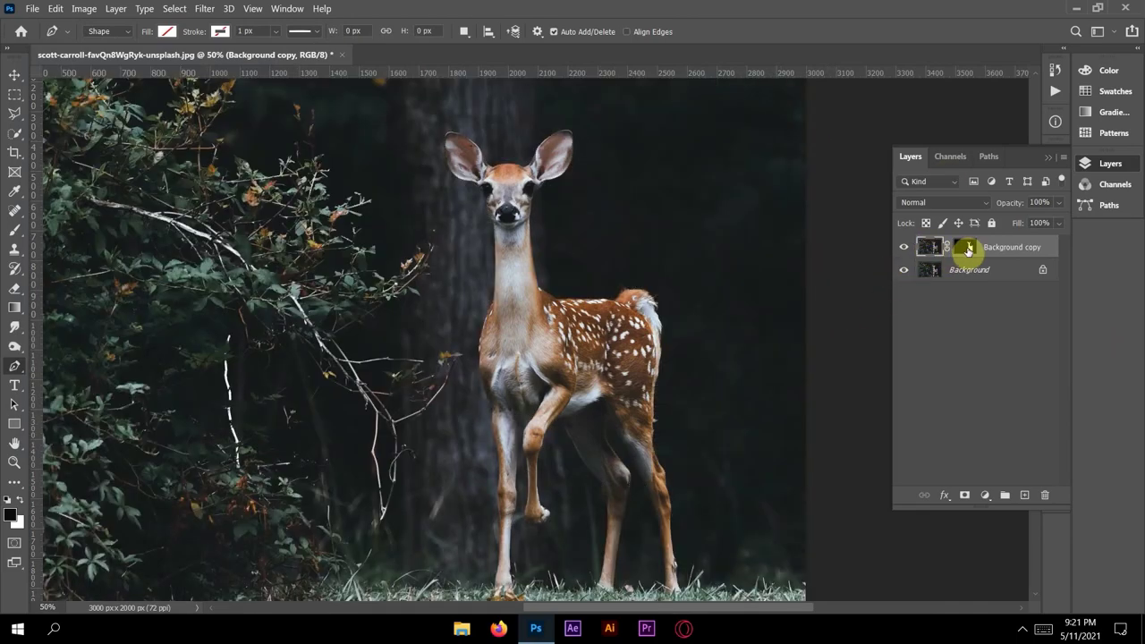
left_click(970, 247)
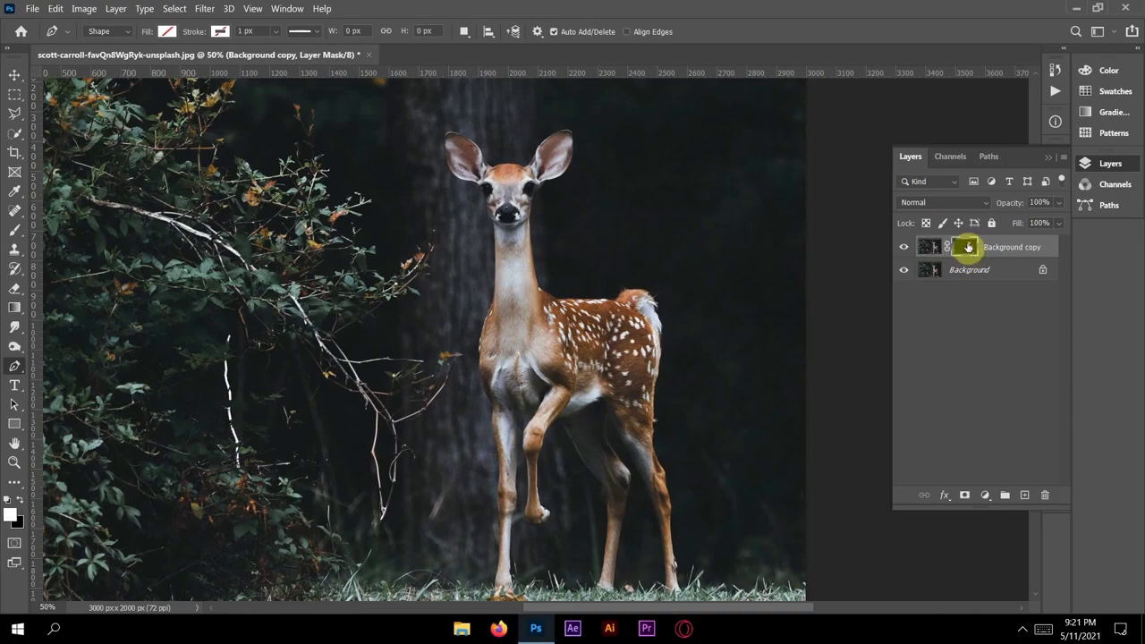
double_click(970, 248)
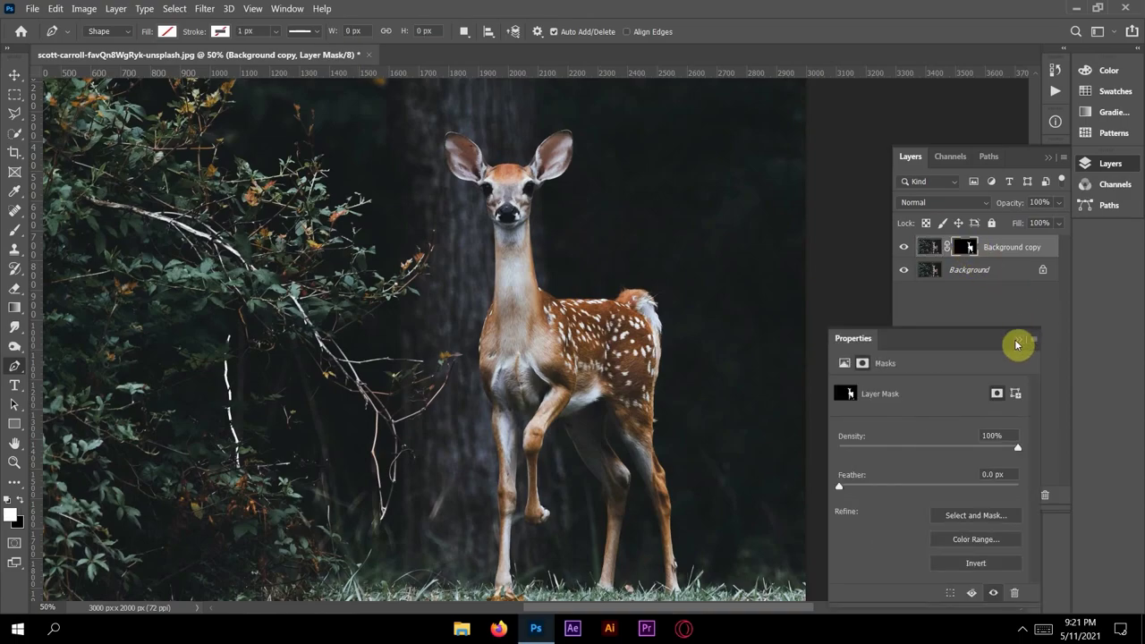
left_click(1003, 331)
left_click(929, 246)
left_click(903, 269)
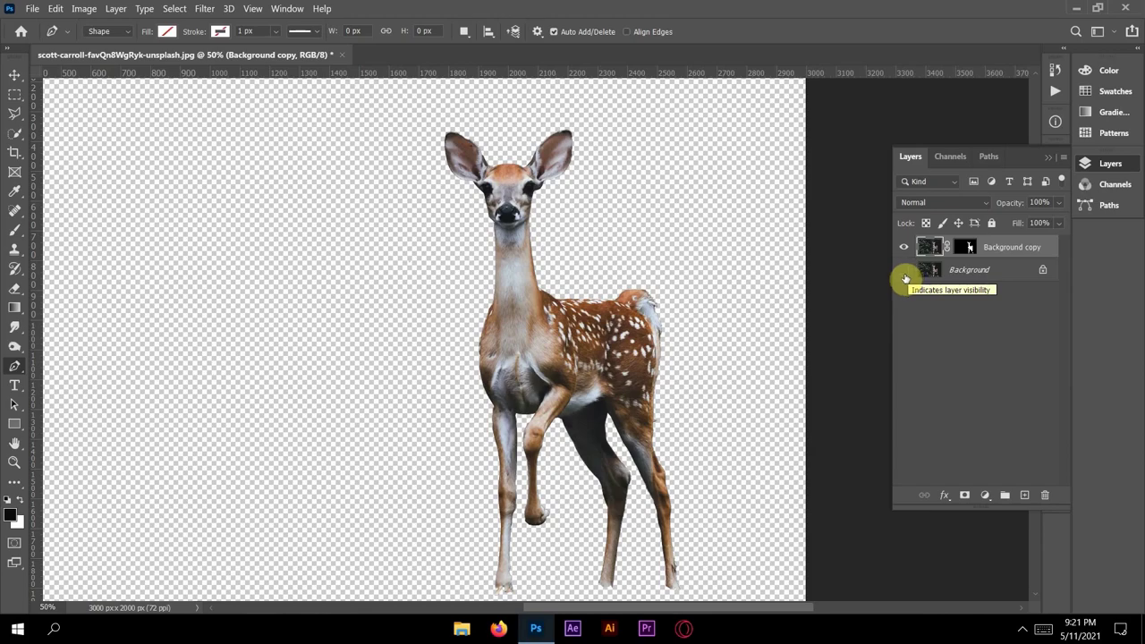
- Refine the deer mask, output it as new layer Background copy 2, and show Background
right_click(969, 247)
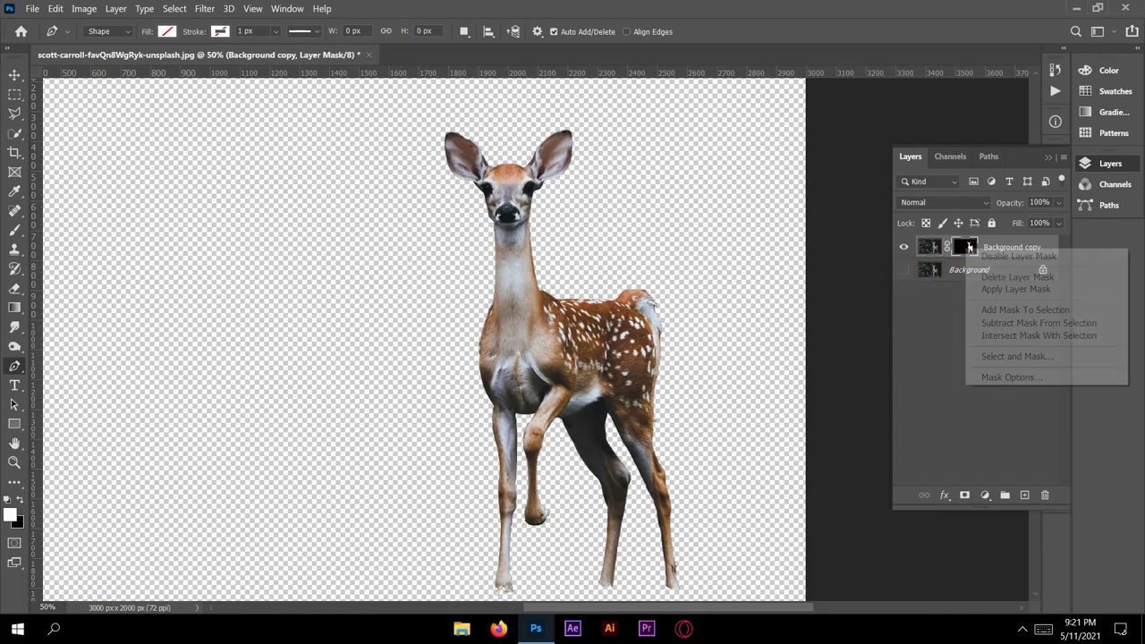
left_click(1003, 355)
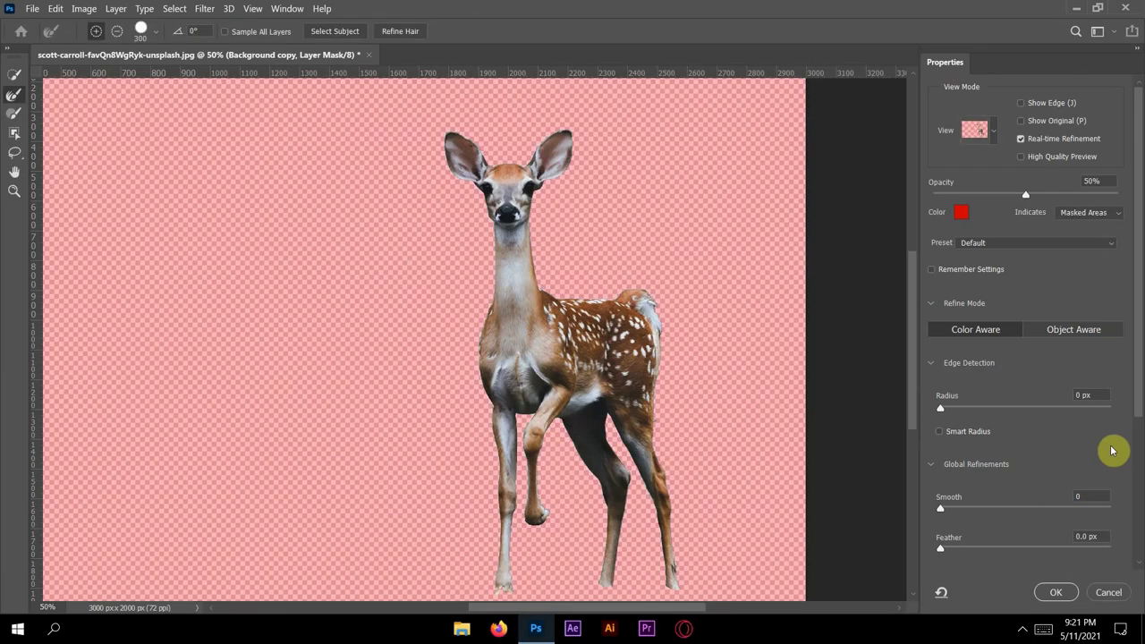
left_click_drag(1136, 411, 1134, 537)
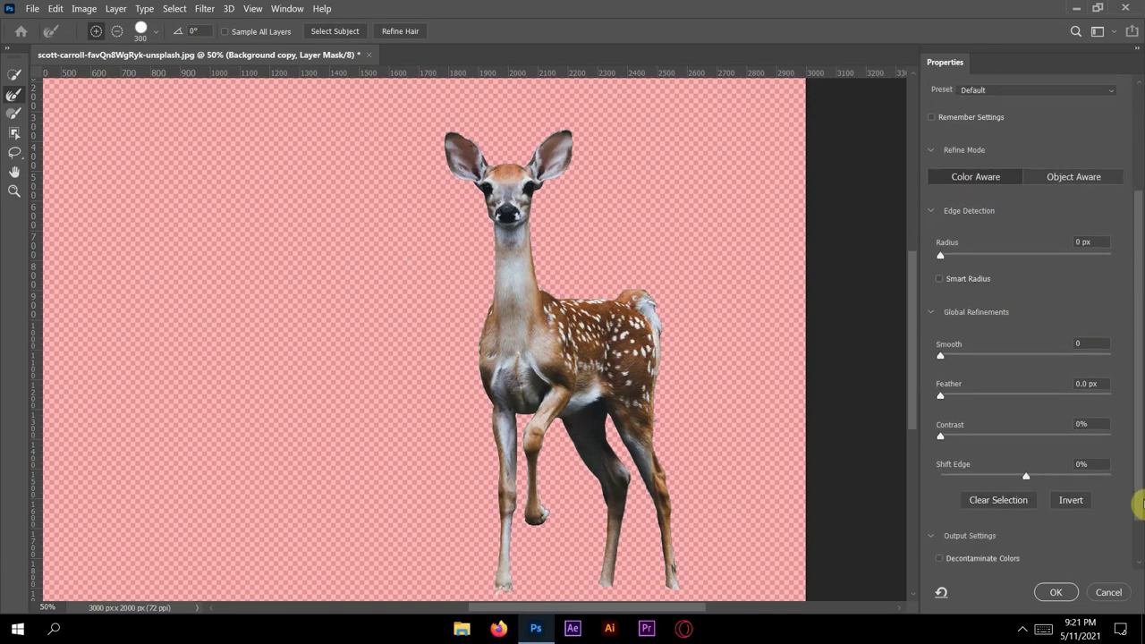
left_click(1097, 557)
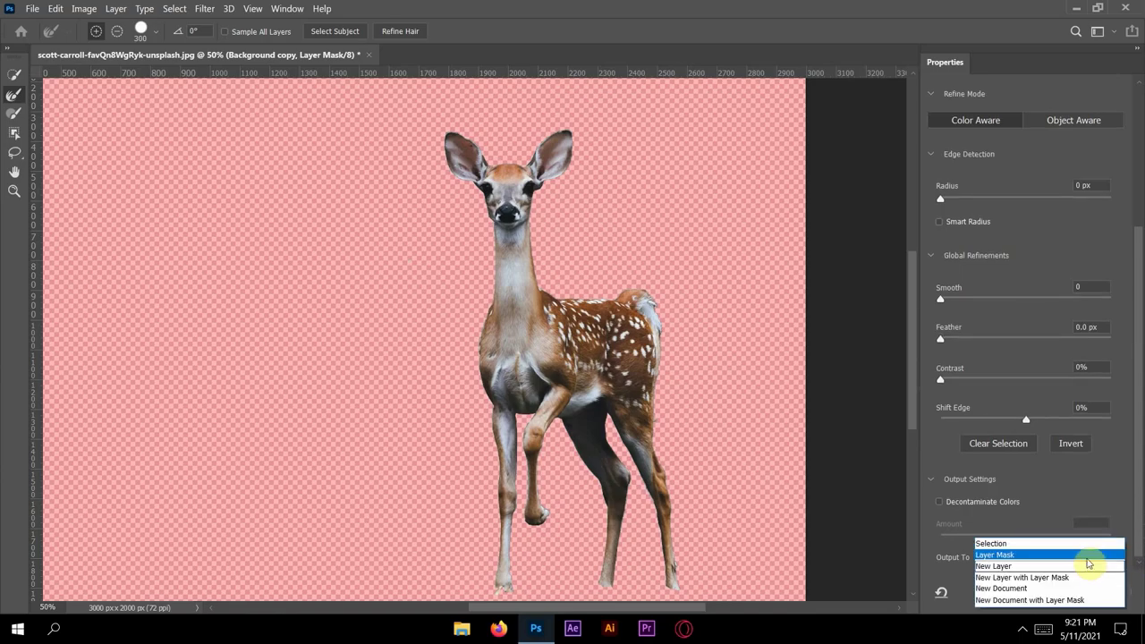
left_click(1088, 576)
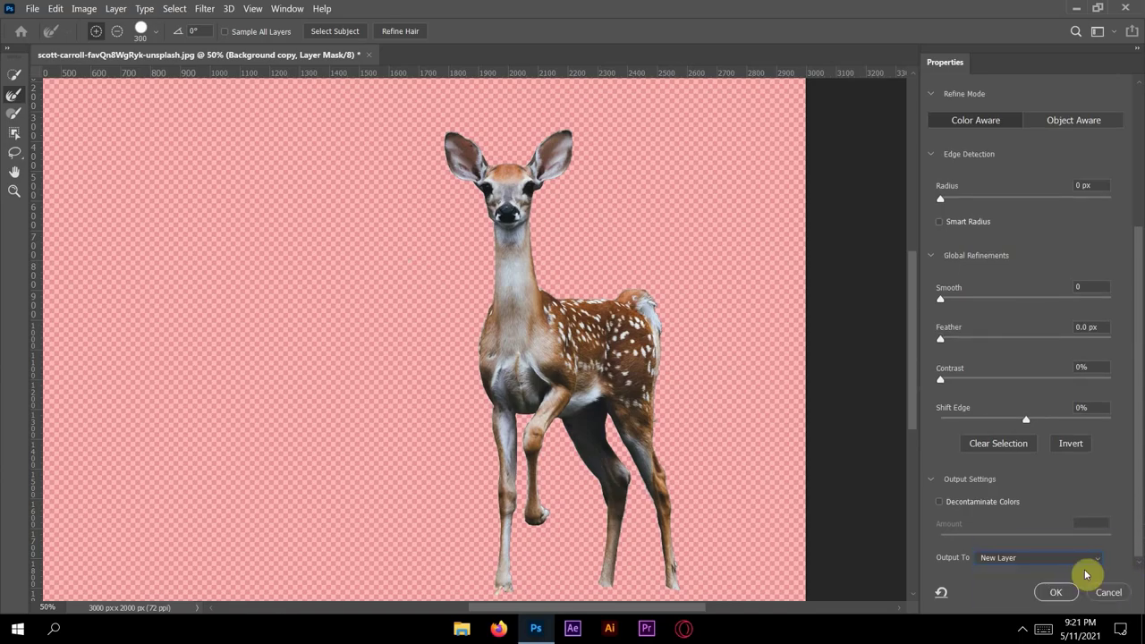
left_click(1055, 594)
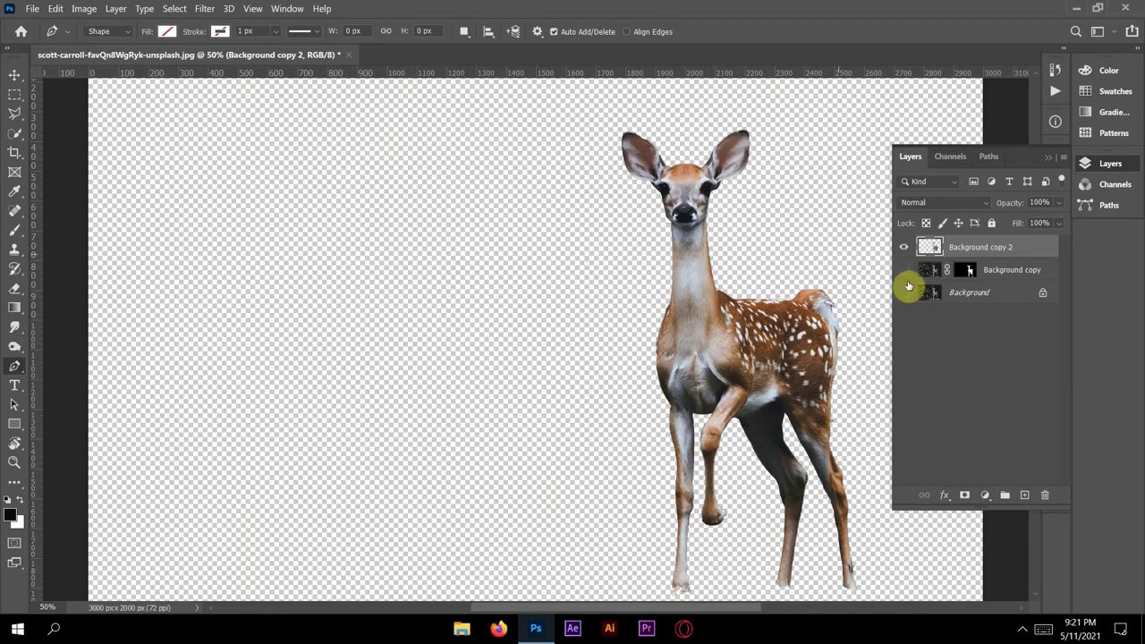
left_click(903, 293)
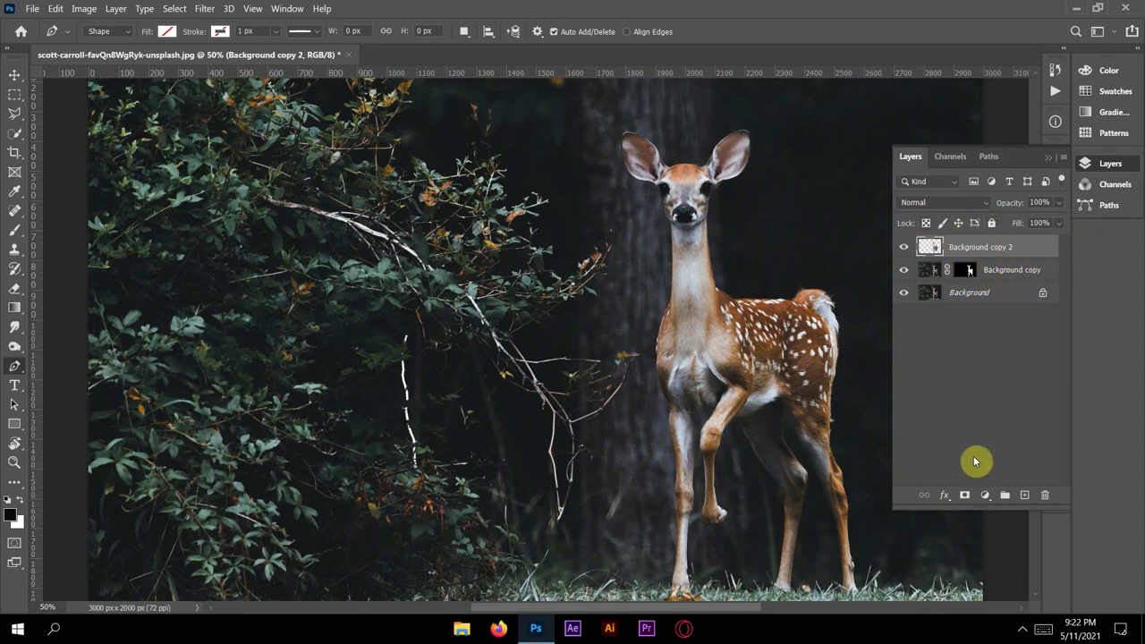
- Add a Moonlight.3DL Color Lookup layer and move it below Background copy 2
left_click(985, 496)
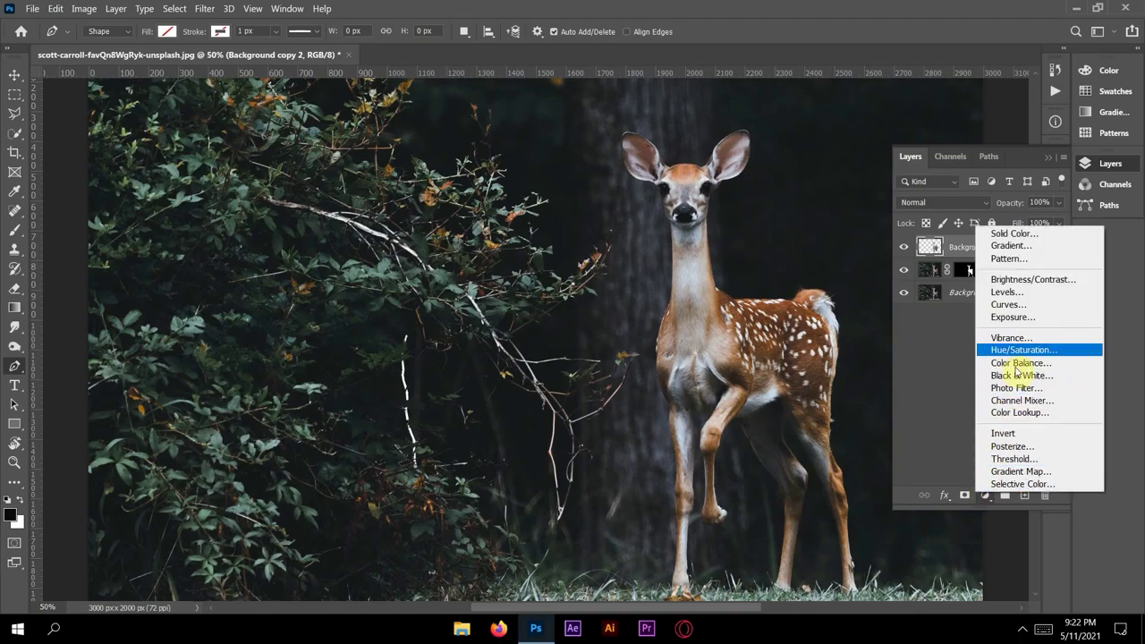
left_click(1025, 413)
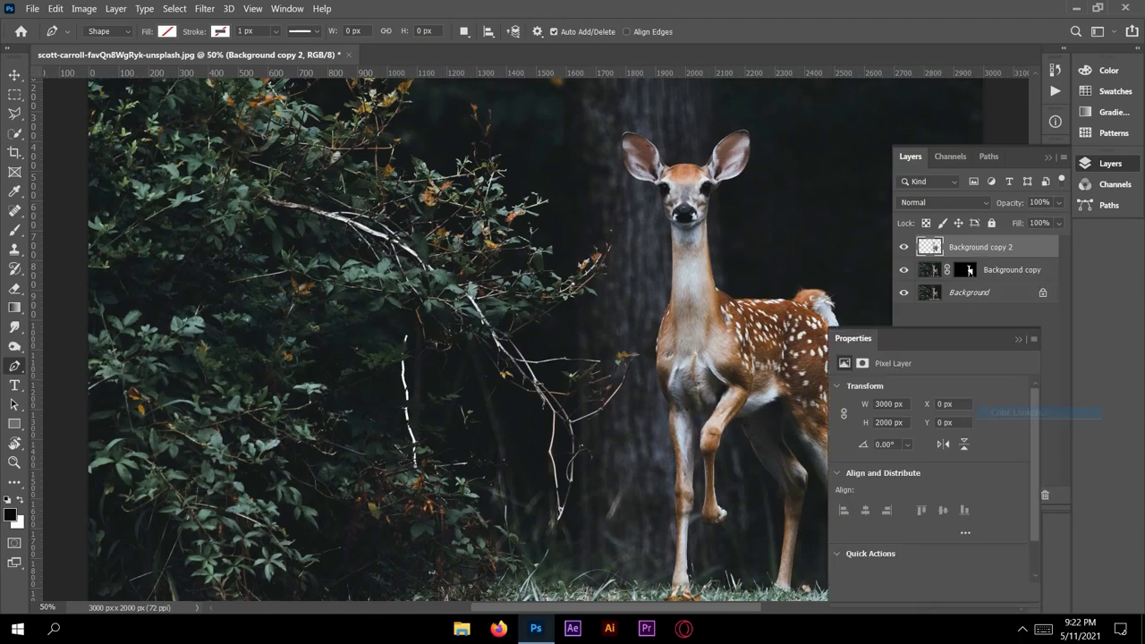
left_click(957, 388)
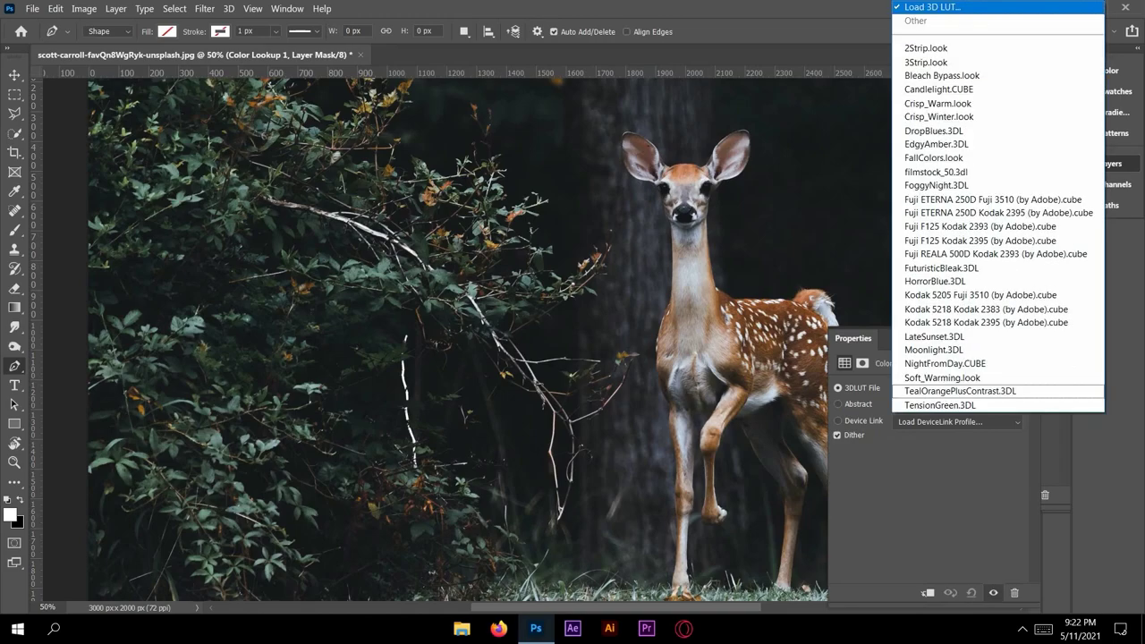
left_click(955, 352)
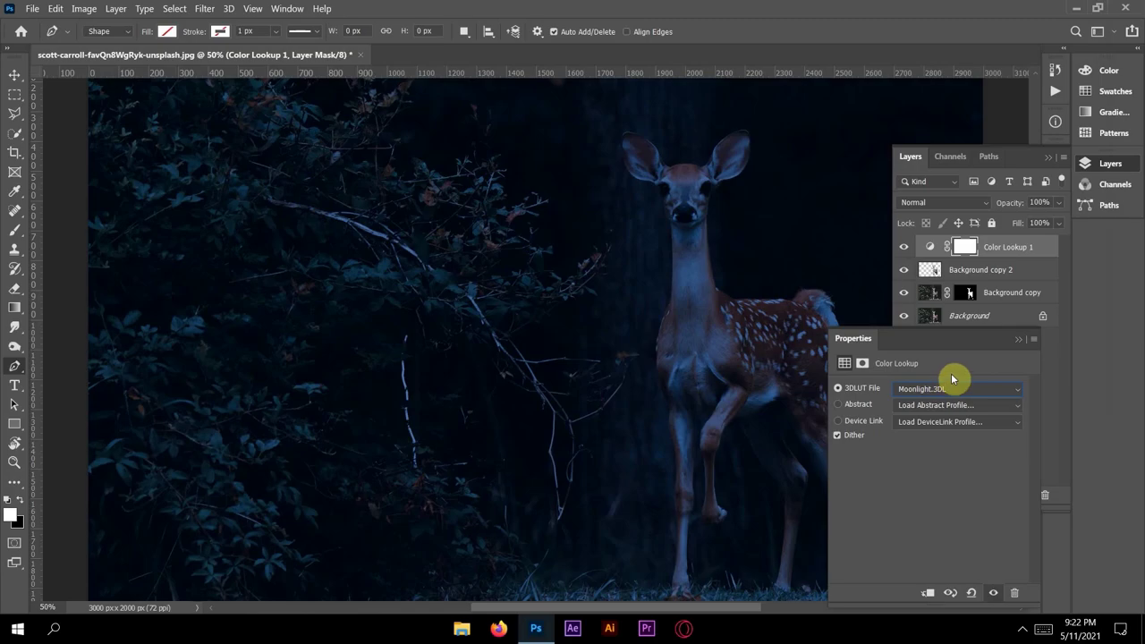
left_click(1017, 338)
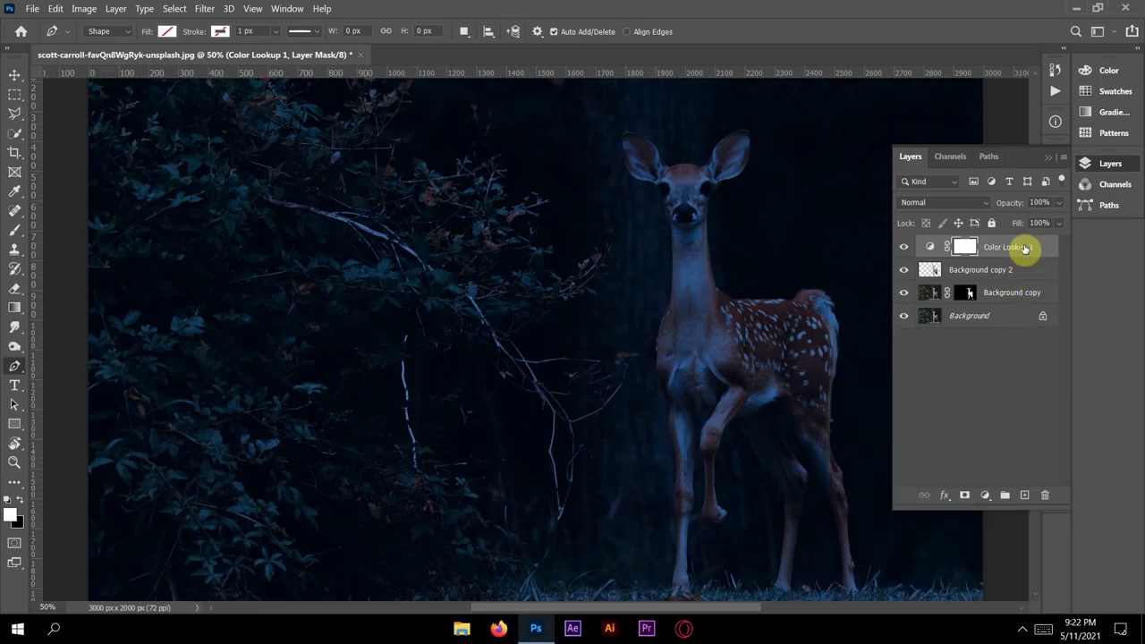
left_click_drag(1022, 246, 1020, 279)
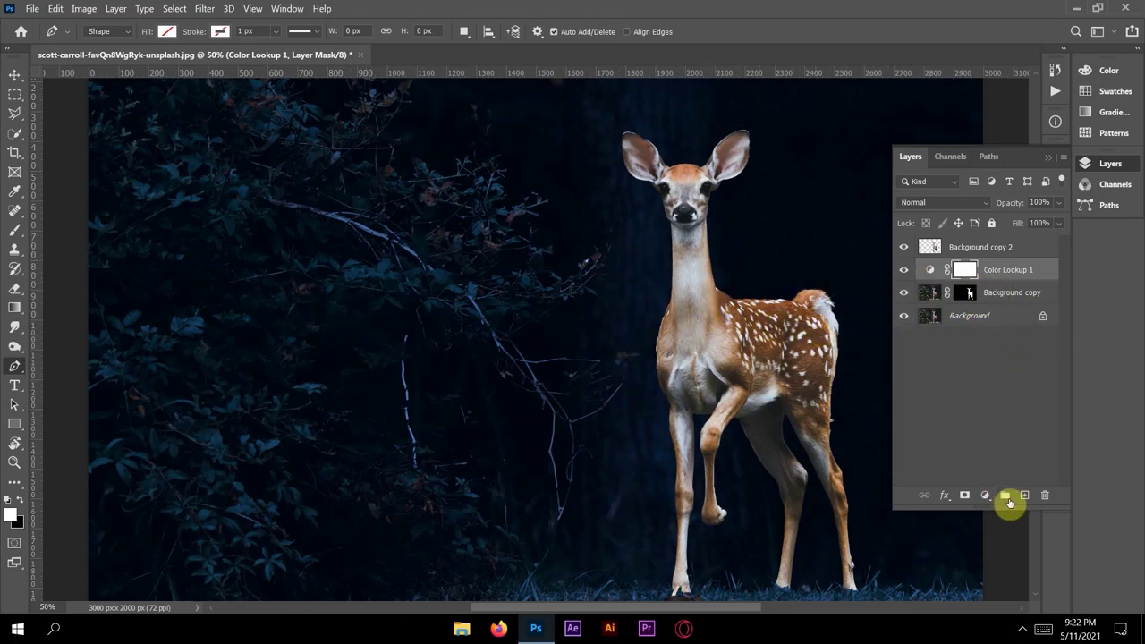
- Add a Black & White adjustment clipped to Color Lookup 1 at 51% opacity
left_click(985, 496)
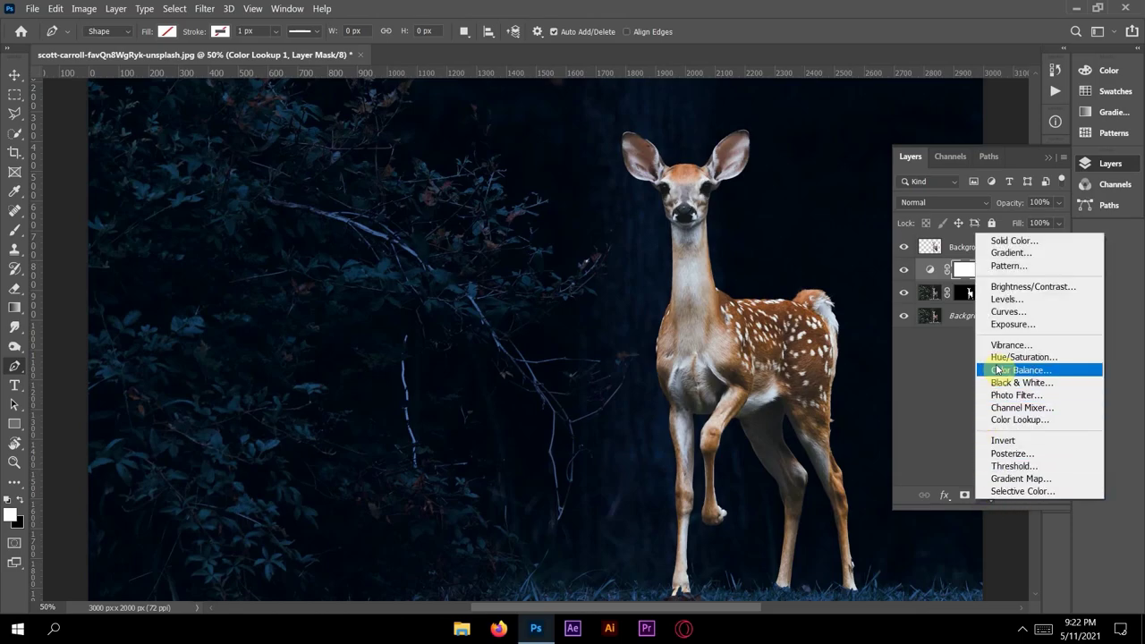
left_click(1020, 382)
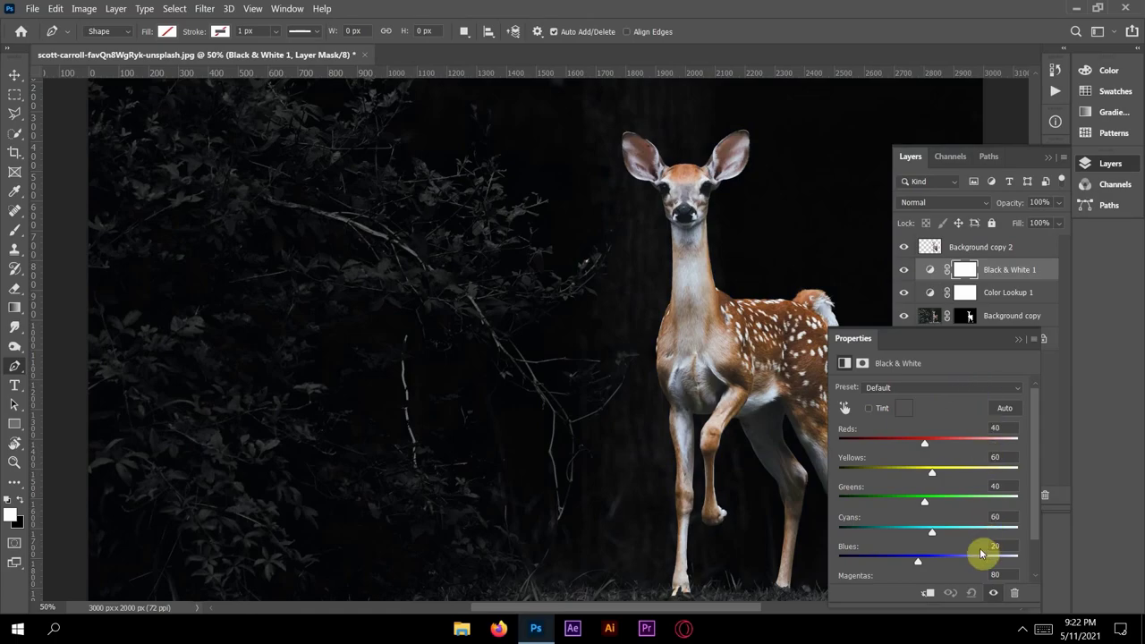
left_click(928, 593)
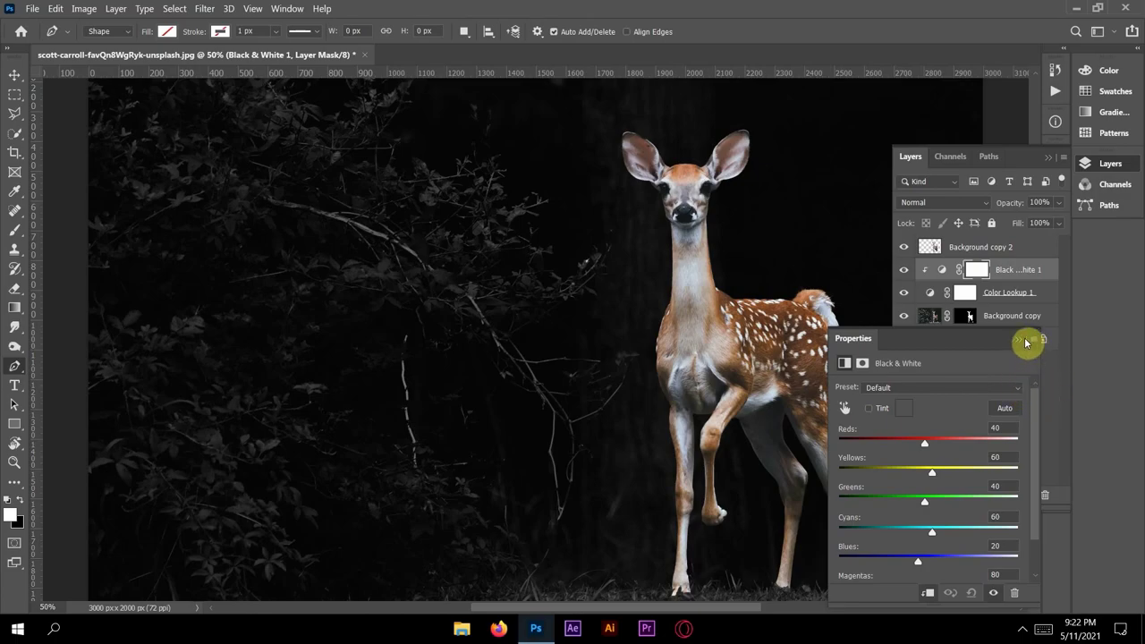
left_click(1018, 339)
left_click(1057, 203)
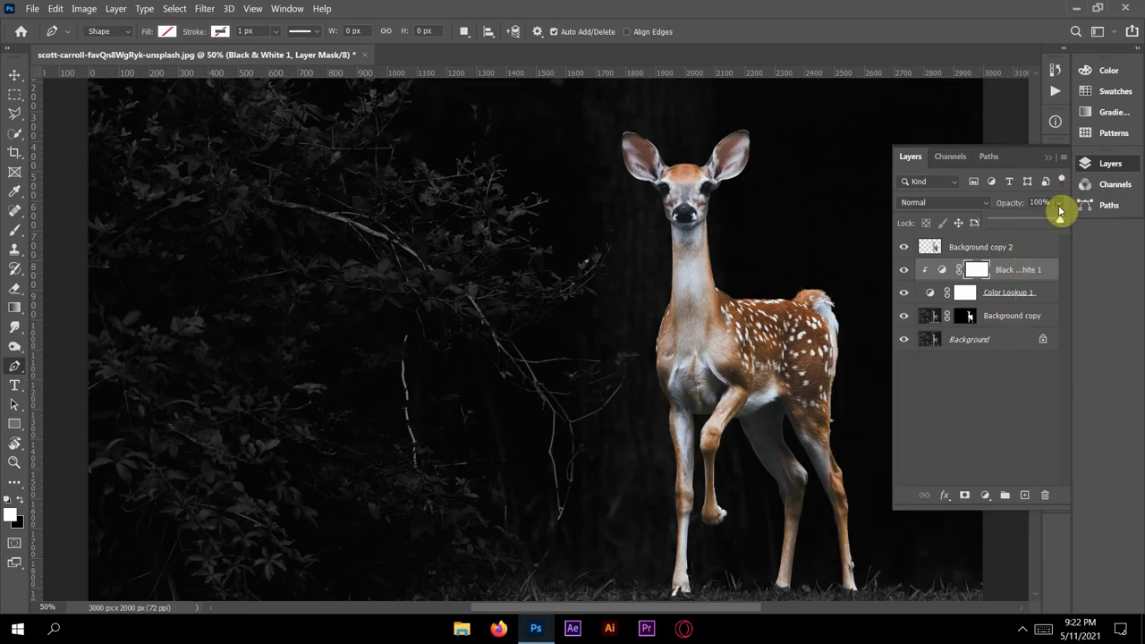
left_click_drag(1056, 220, 1025, 221)
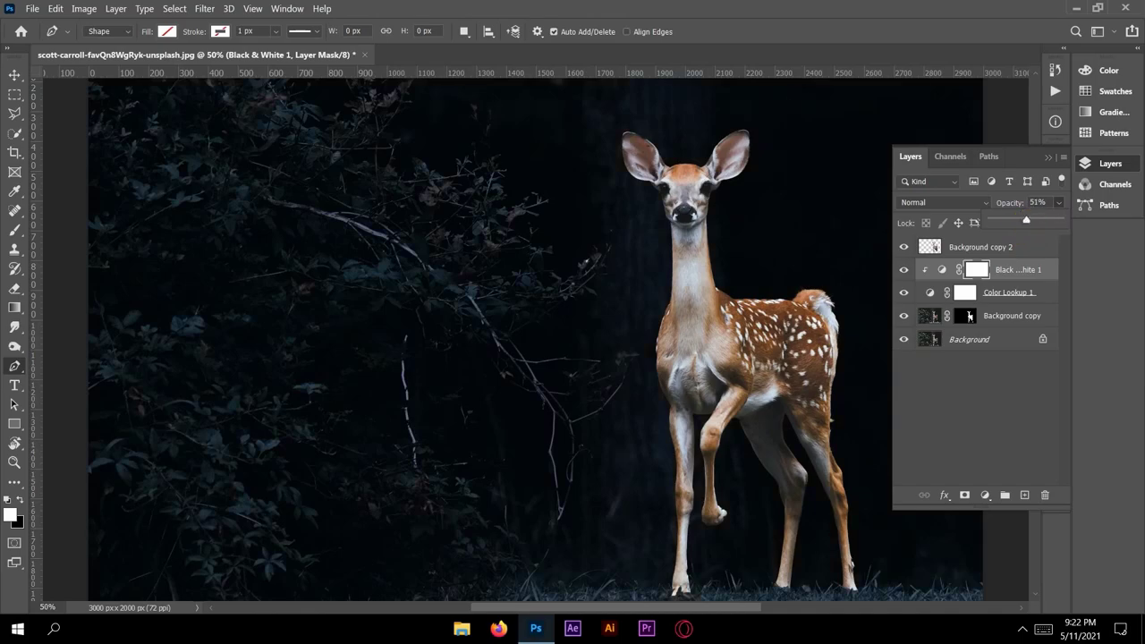
left_click_drag(1025, 222, 1025, 222)
left_click_drag(1026, 224, 1026, 222)
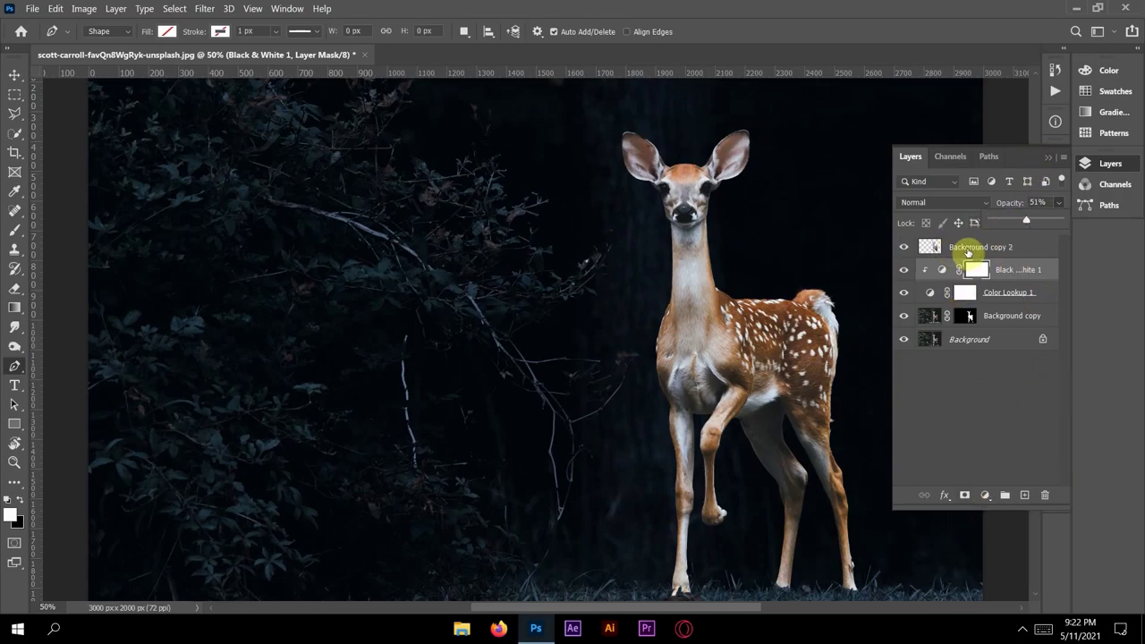
- Duplicate Background copy 2 and set the copy's blend mode to Linear Dodge (Add)
left_click(964, 251)
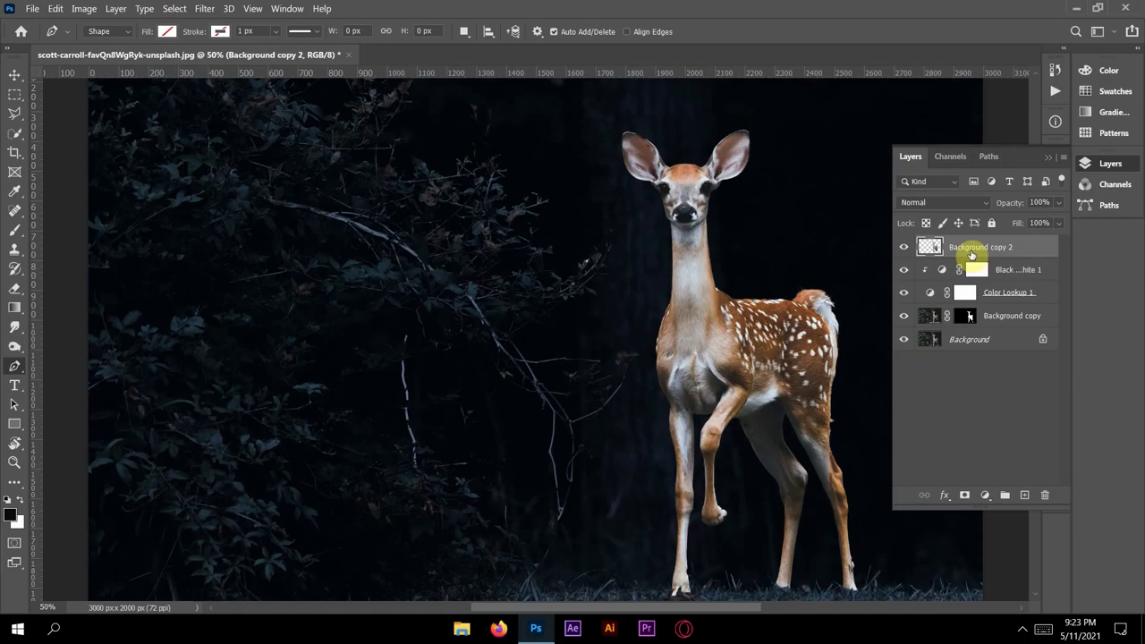
key("ctrl+j")
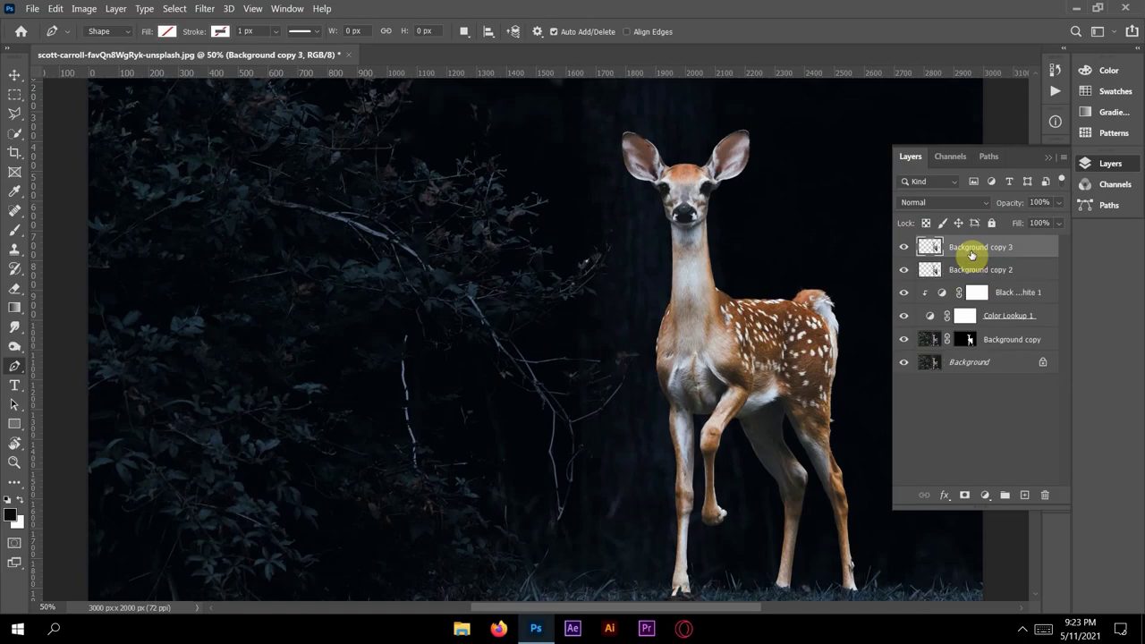
left_click(984, 203)
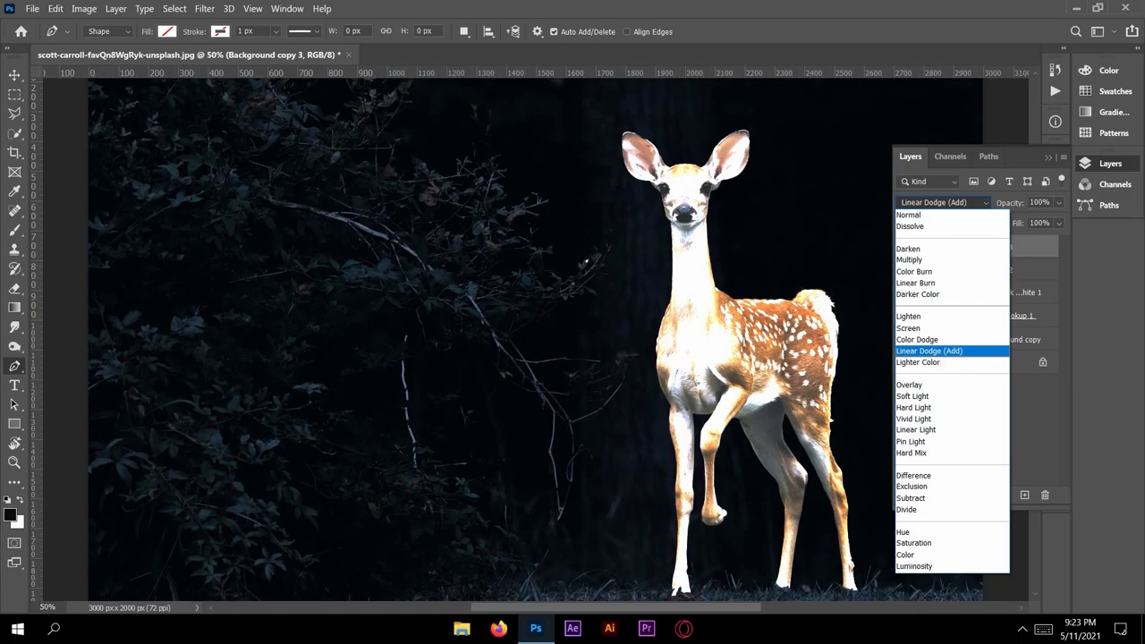
left_click(949, 353)
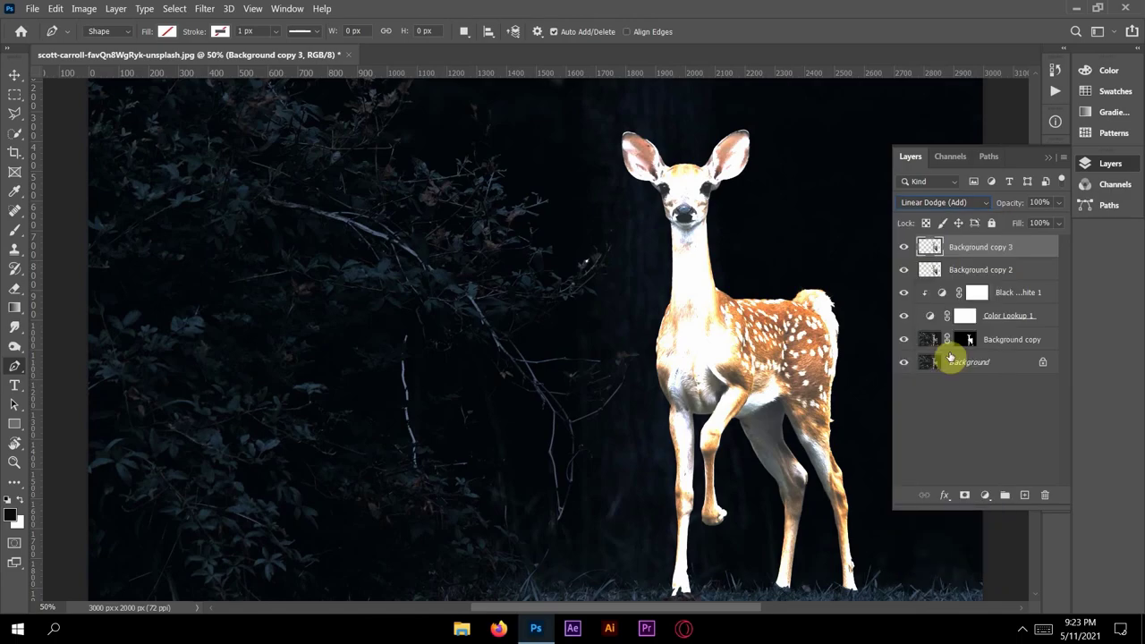
left_click(205, 9)
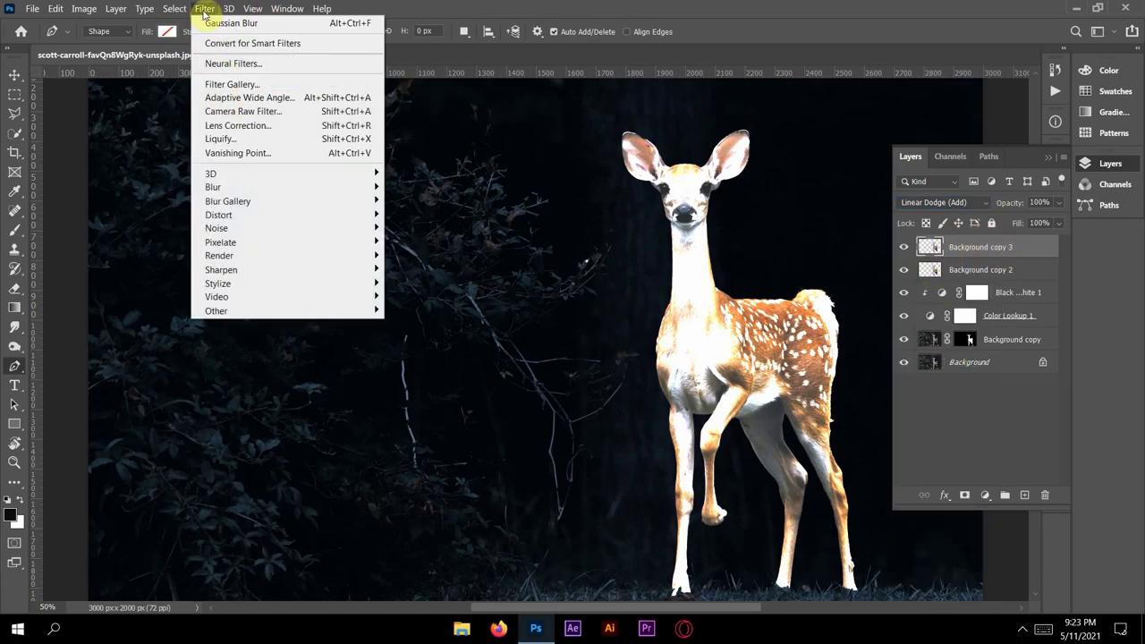
- Convert the Background copy 3 deer layer into a smart object
left_click(205, 9)
right_click(986, 251)
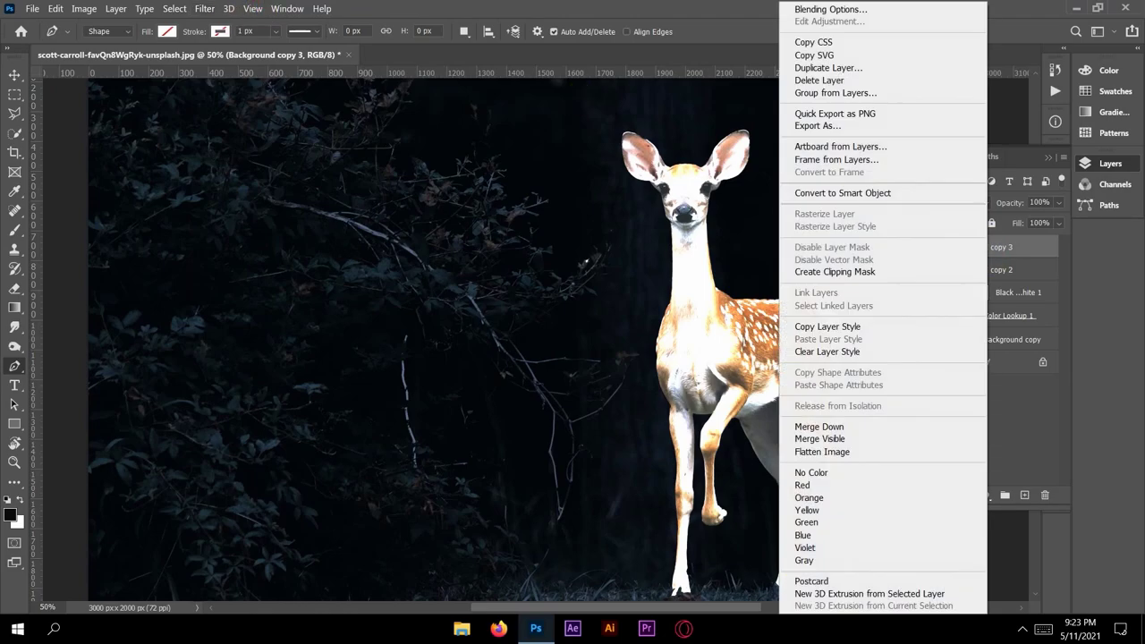
left_click(863, 192)
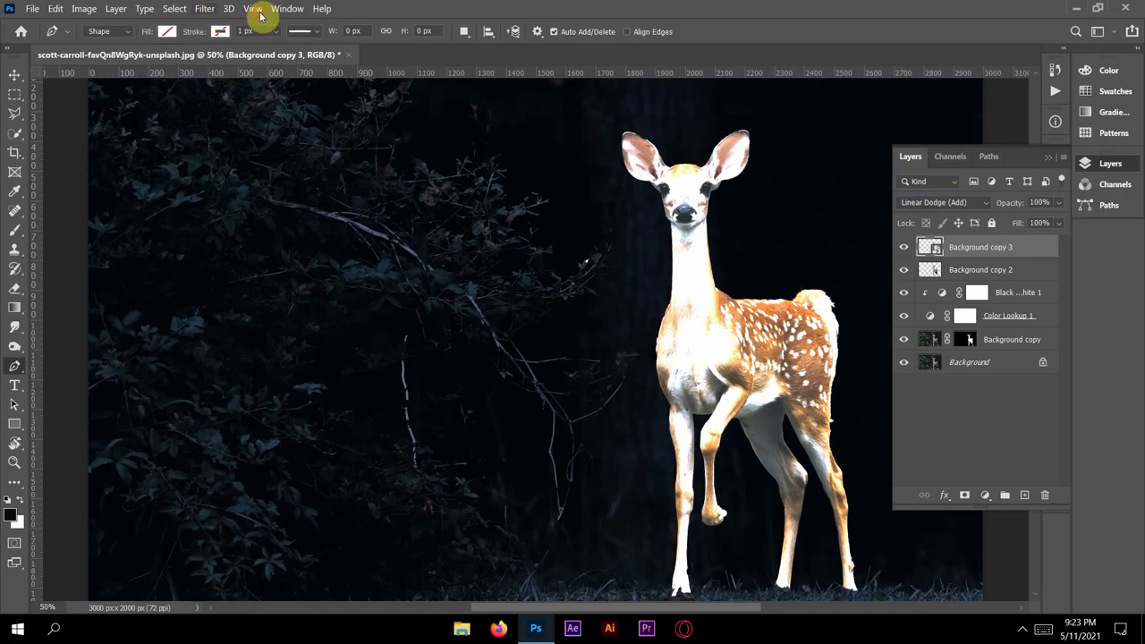
- Apply a 5-pixel Gaussian Blur to it and duplicate the blurred layer
left_click(204, 9)
mouse_move(212, 187)
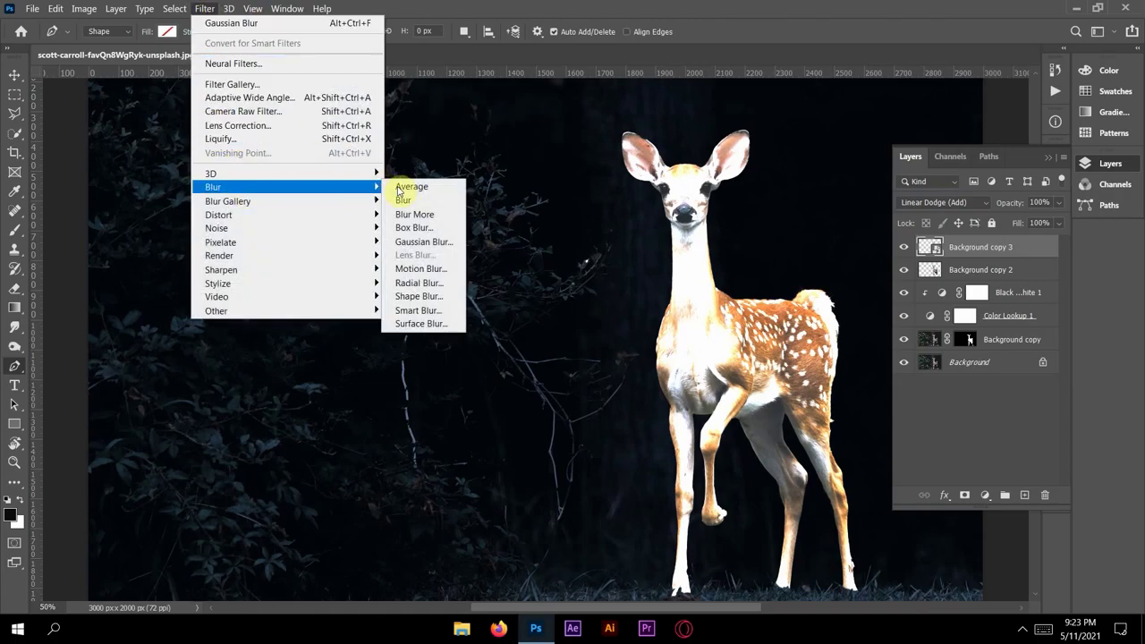
left_click(417, 242)
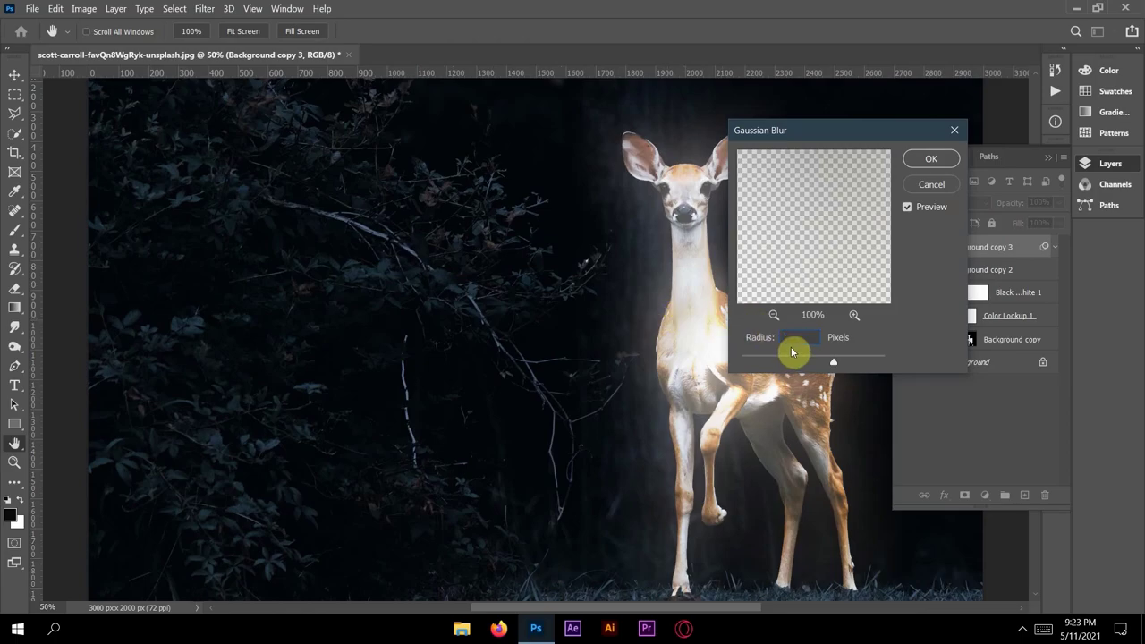
type("5")
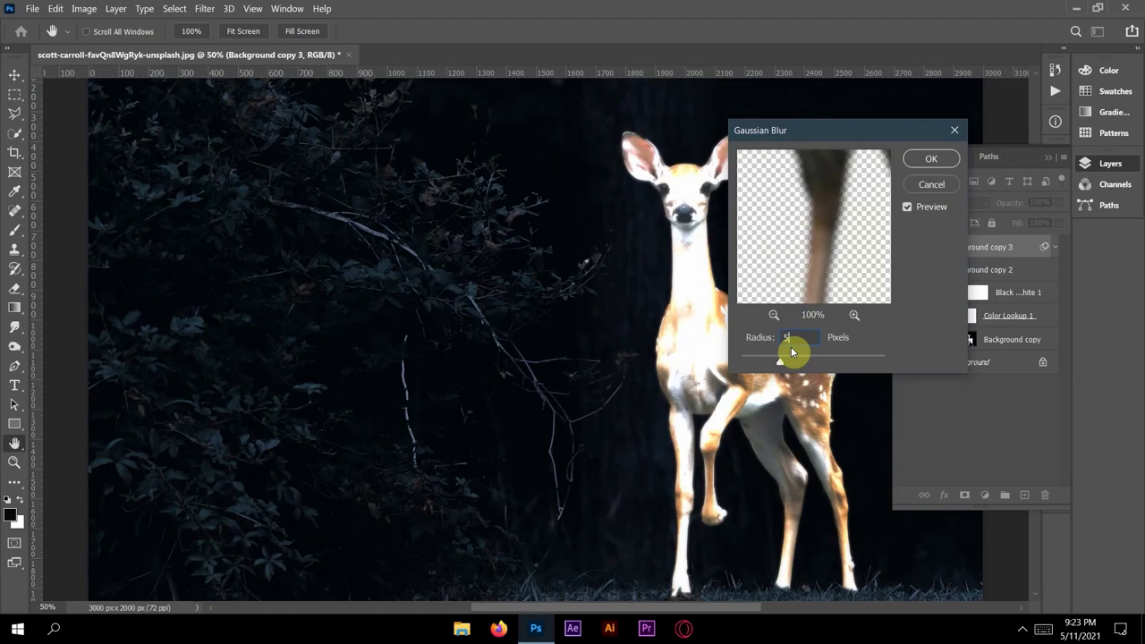
key("Return")
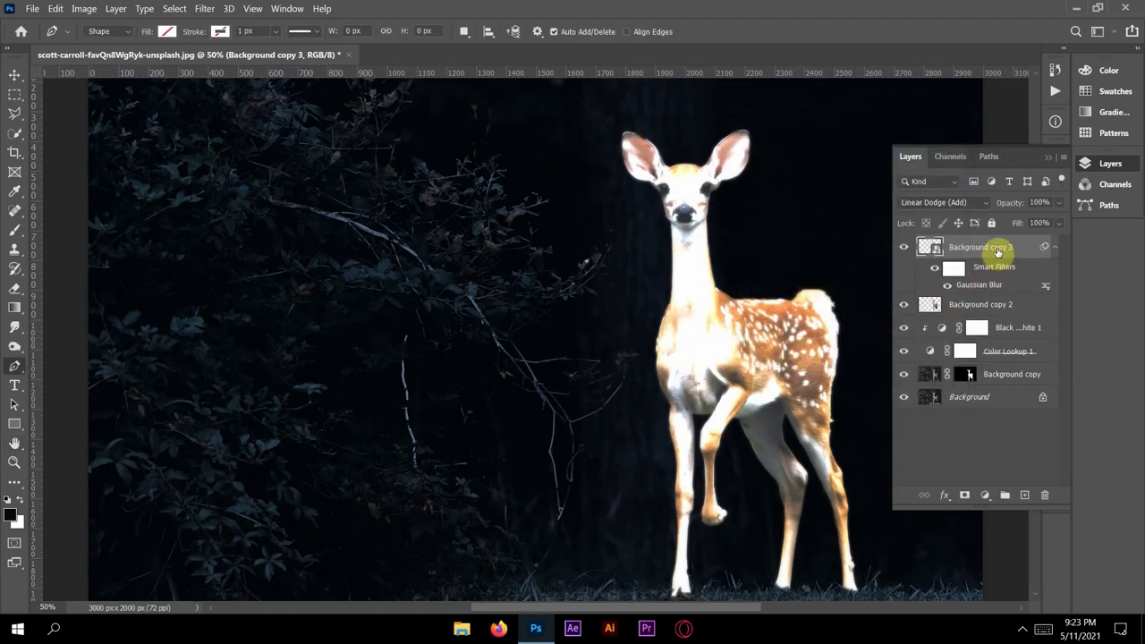
key("ctrl+j")
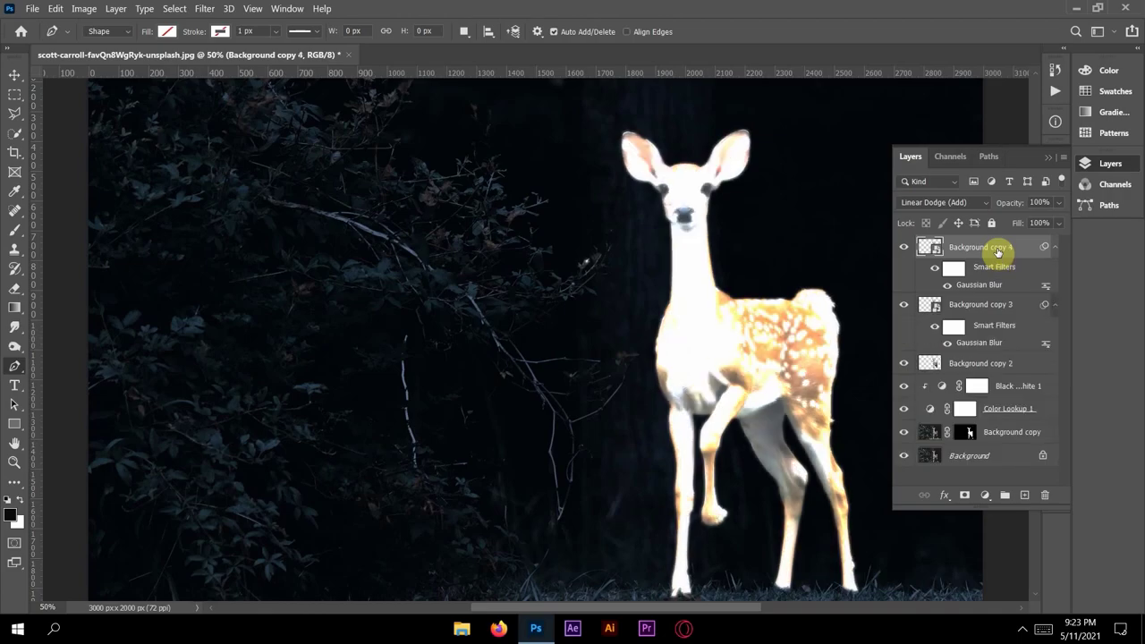
- Raise the Gaussian Blur radius on the duplicated glow layer to 100 pixels
double_click(979, 285)
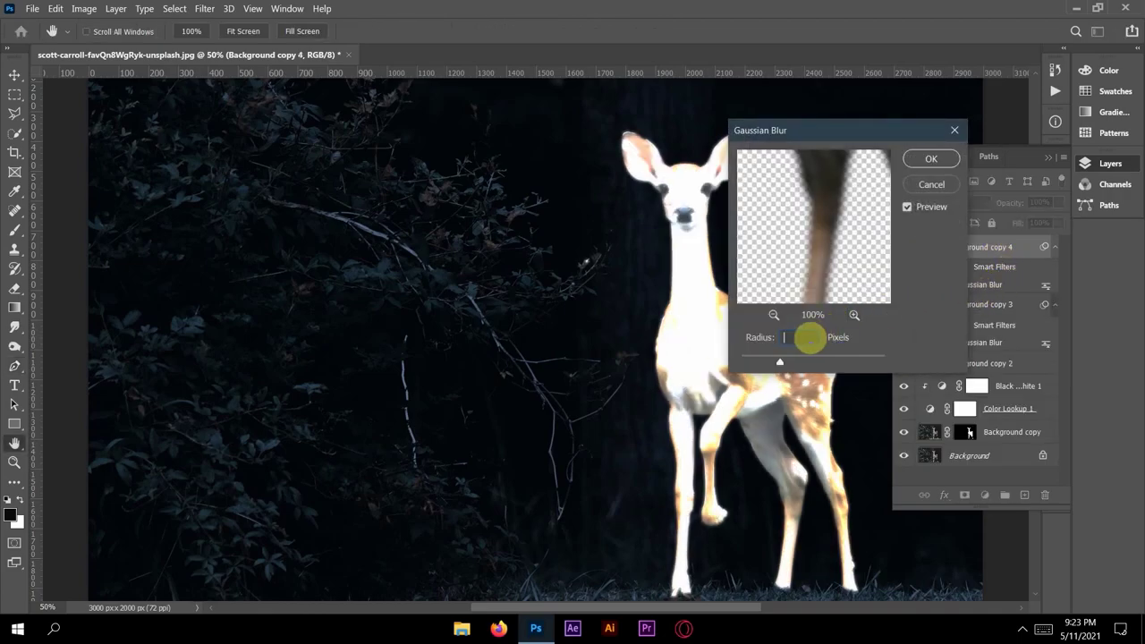
type("100")
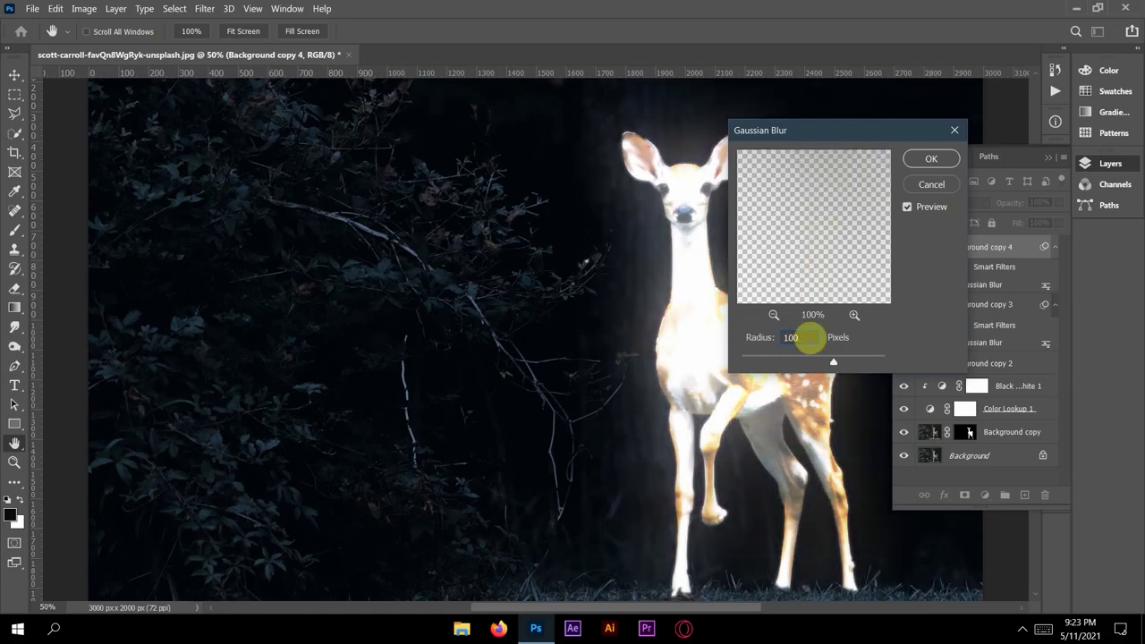
key("Return")
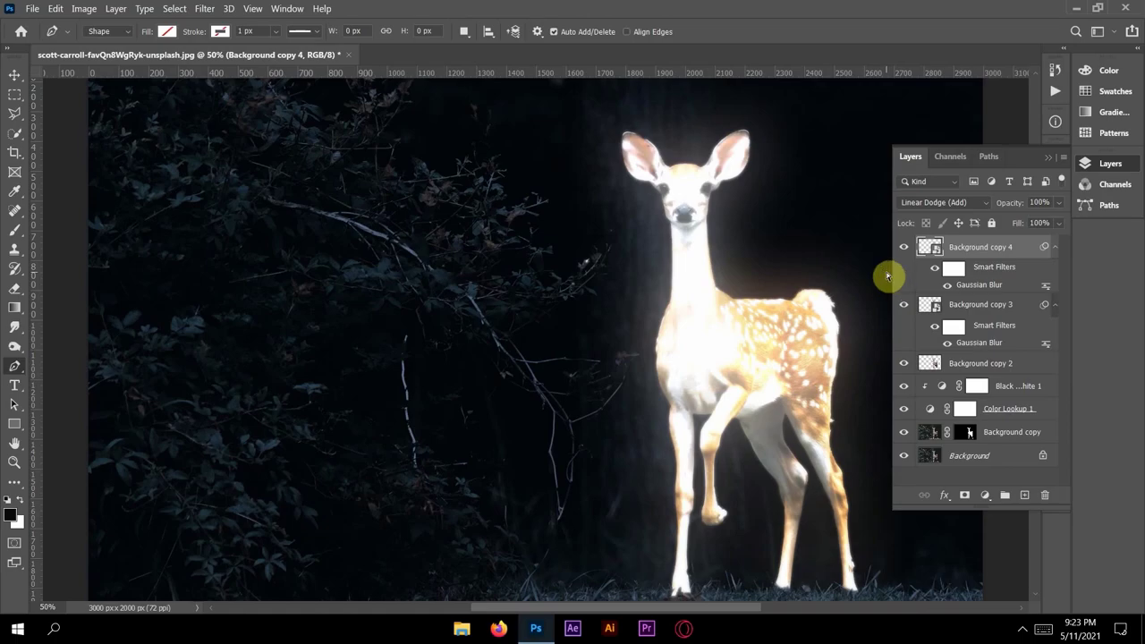
- Duplicate the glow layer and blur the new copy at 250 pixels
key("ctrl+j")
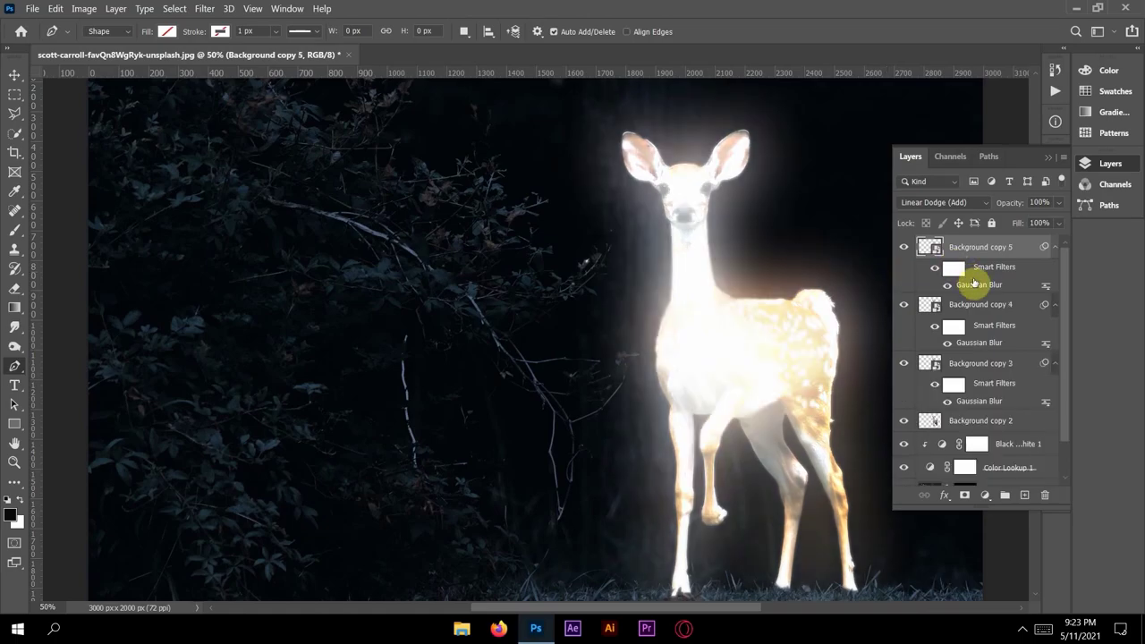
double_click(974, 287)
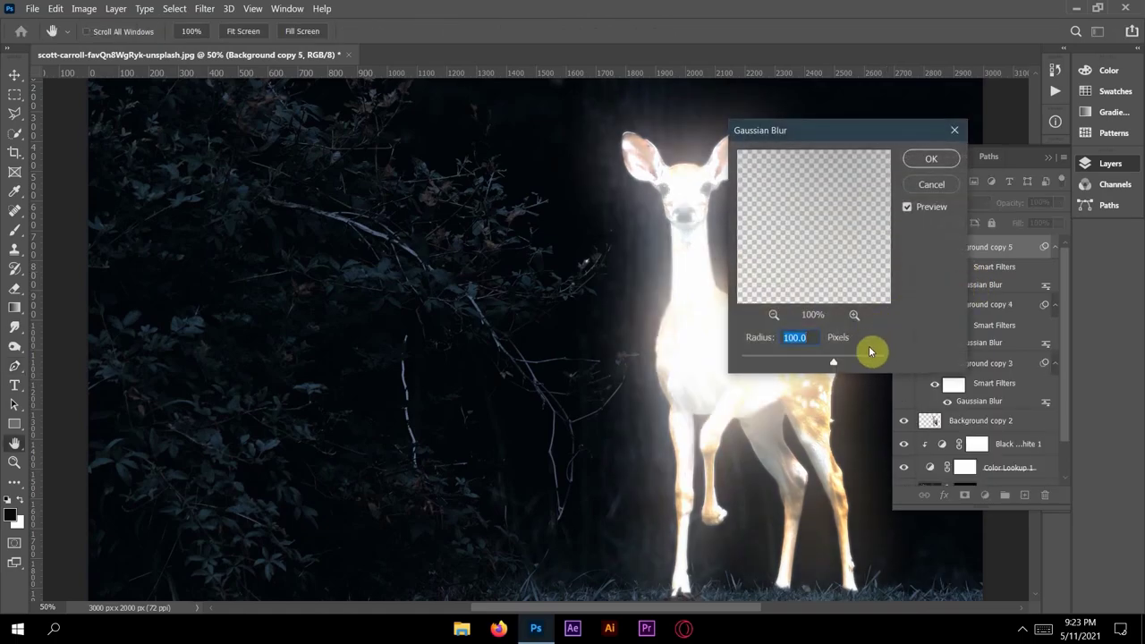
key("BackSpace")
type("25")
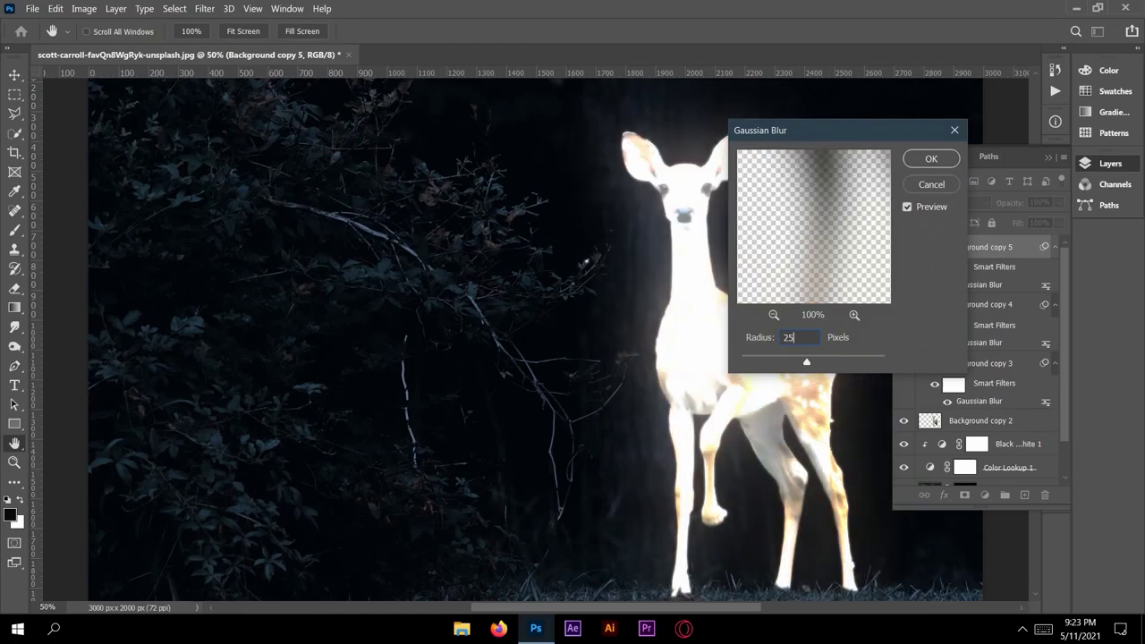
type("0")
key("Return")
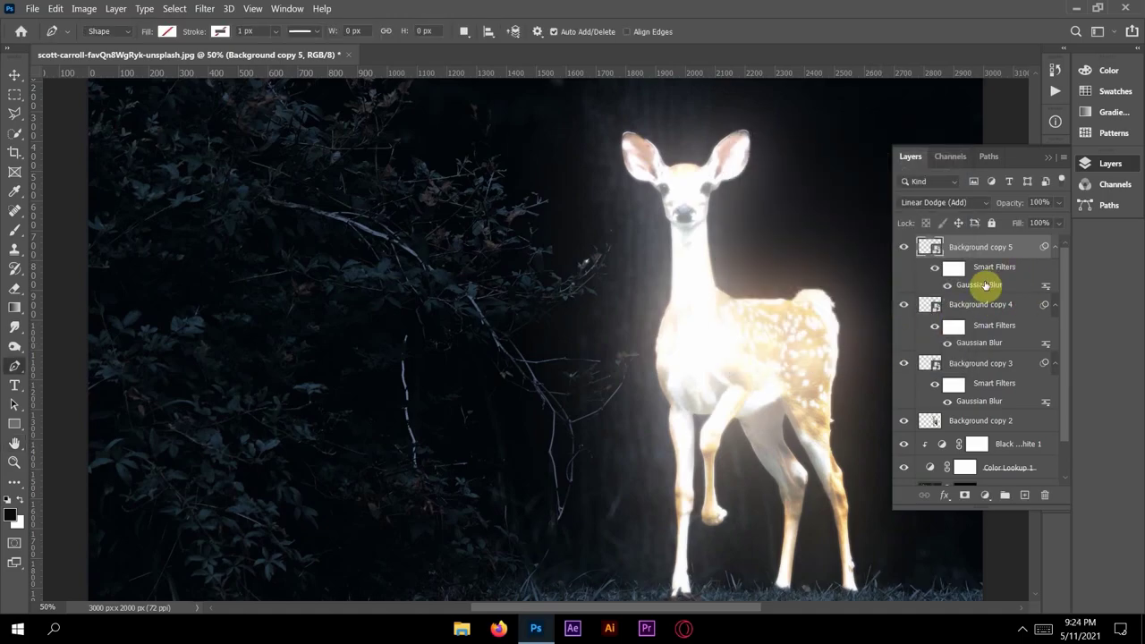
- Duplicate it once more and blur the newest copy at 500 pixels
key("ctrl+j")
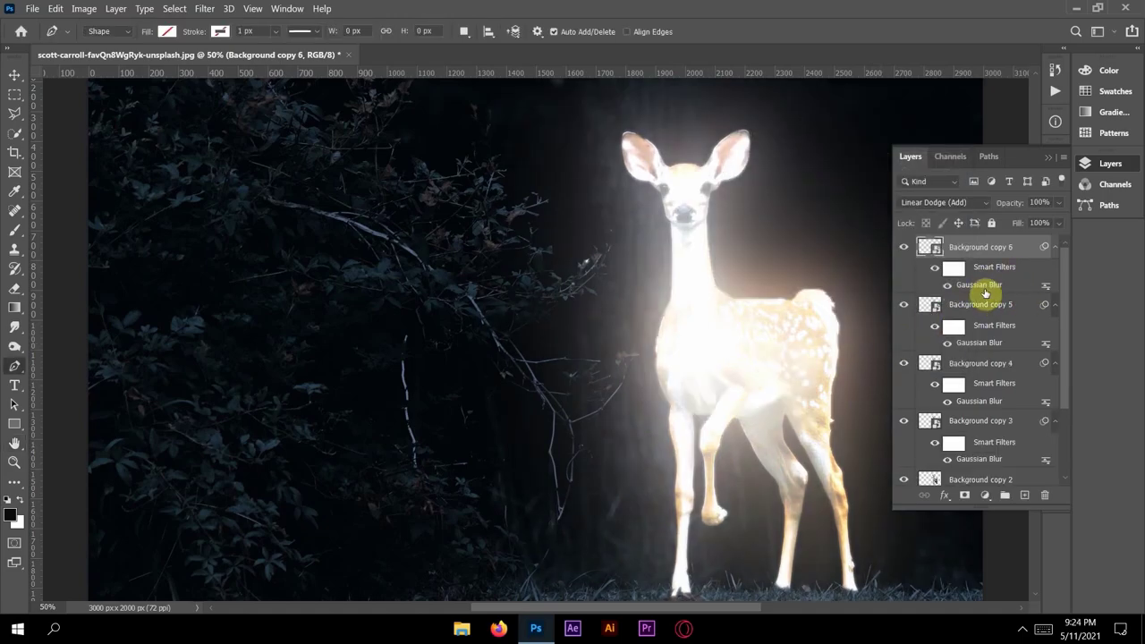
double_click(984, 288)
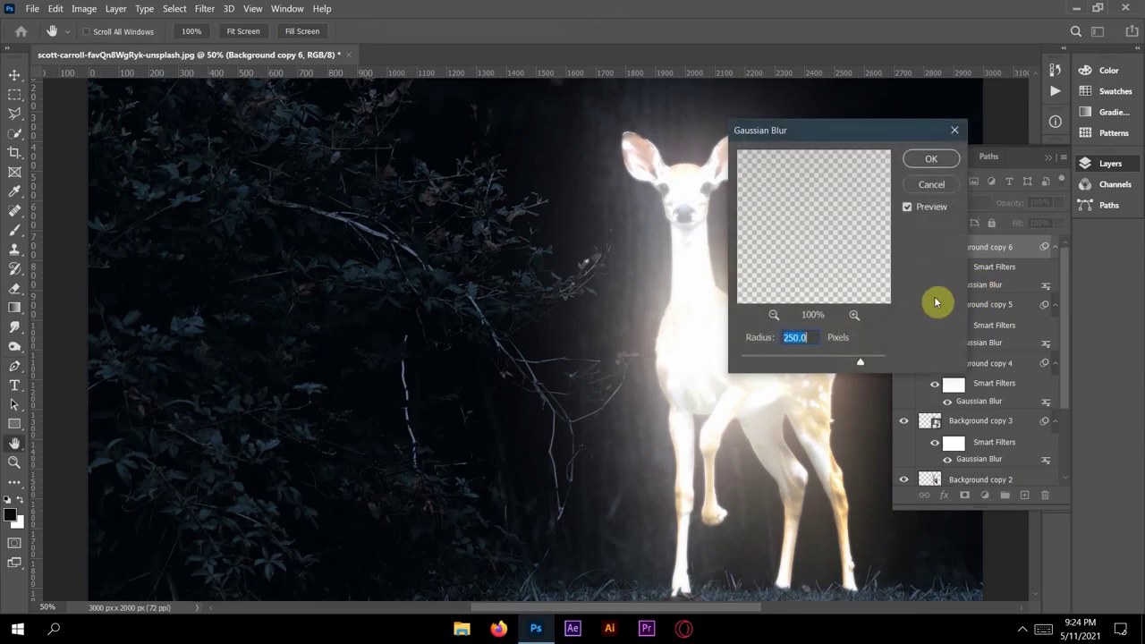
type("5")
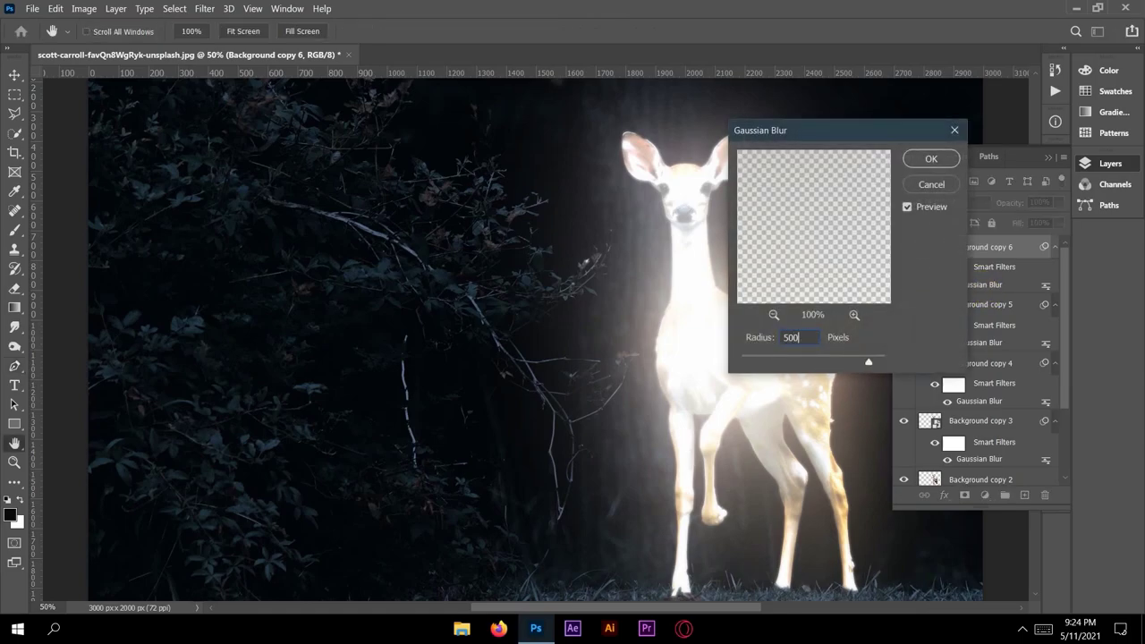
key("Return")
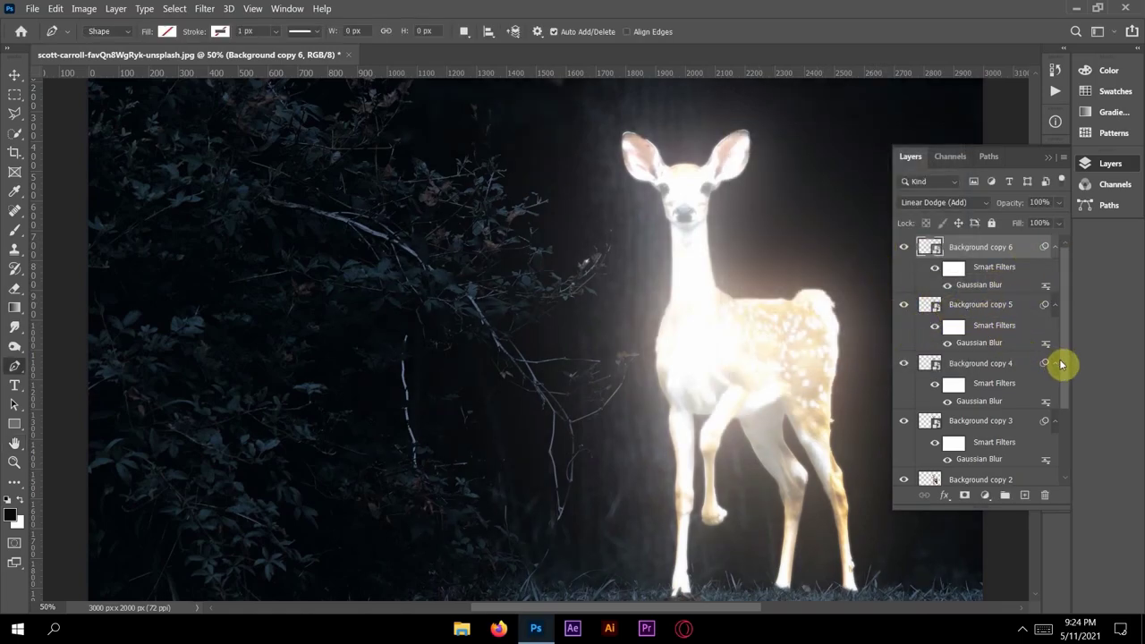
left_click_drag(1063, 369, 1068, 417)
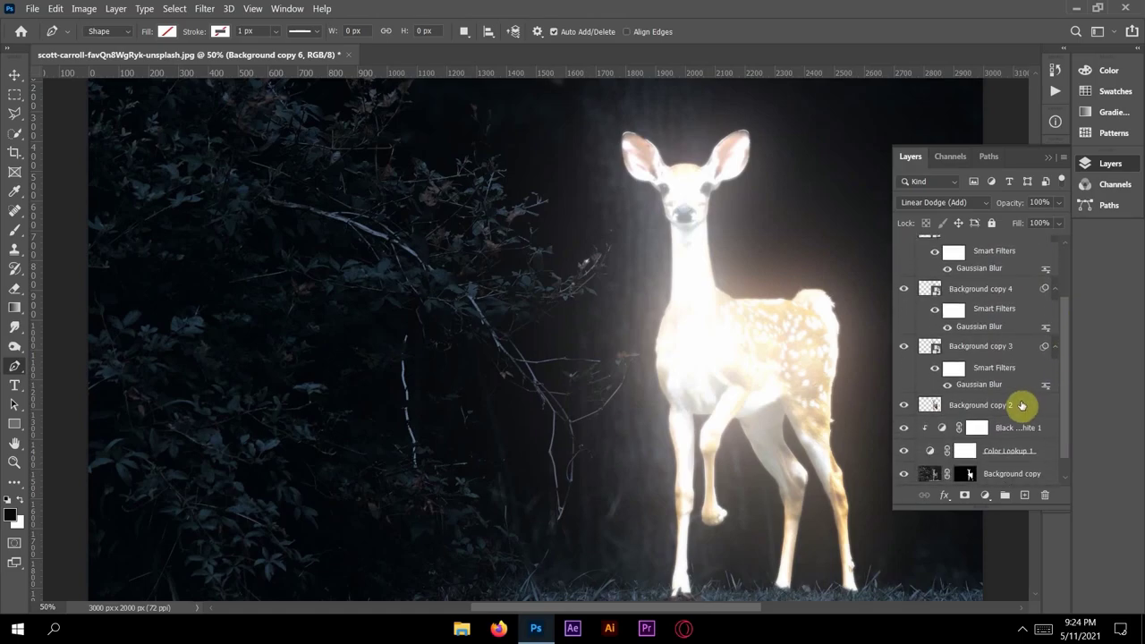
- Select the deer glow copies, group them, and name the group Deer
left_click(1017, 404, "shift")
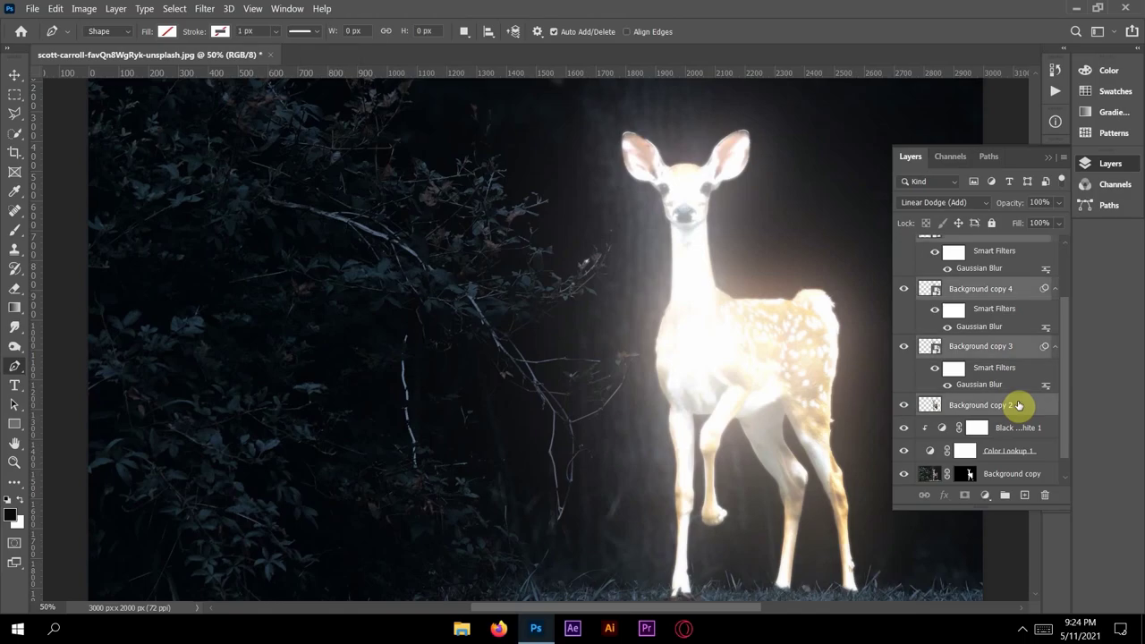
key("ctrl+g")
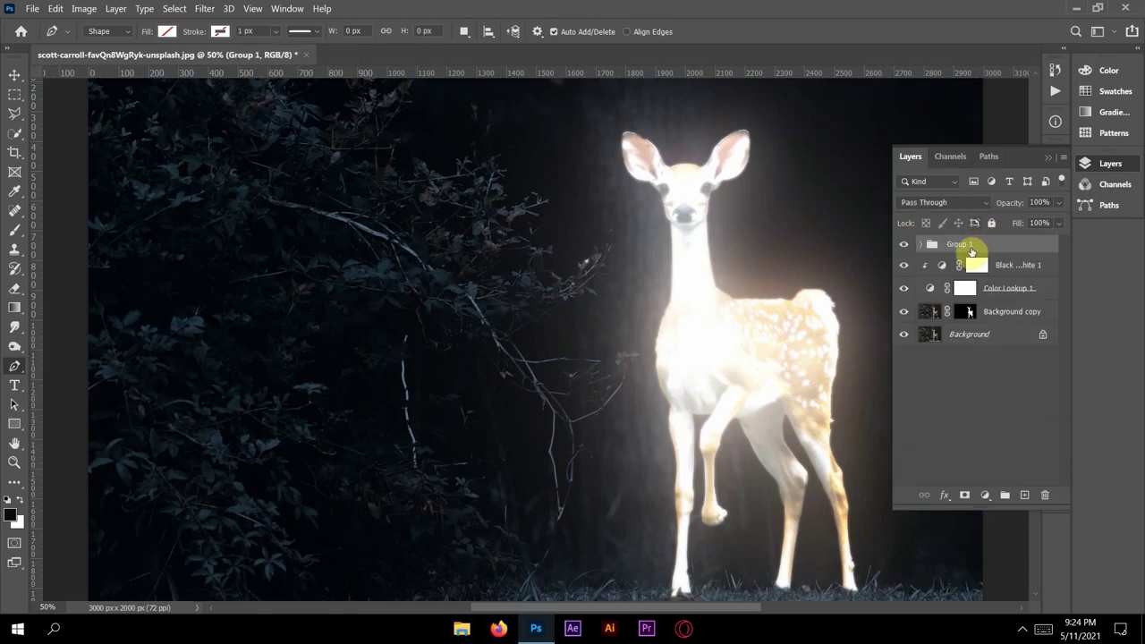
double_click(958, 244)
type("Deer")
key("Return")
- Add a Hue/Saturation layer clipped to Deer, colorized at Hue 27, Saturation 77
left_click(987, 496)
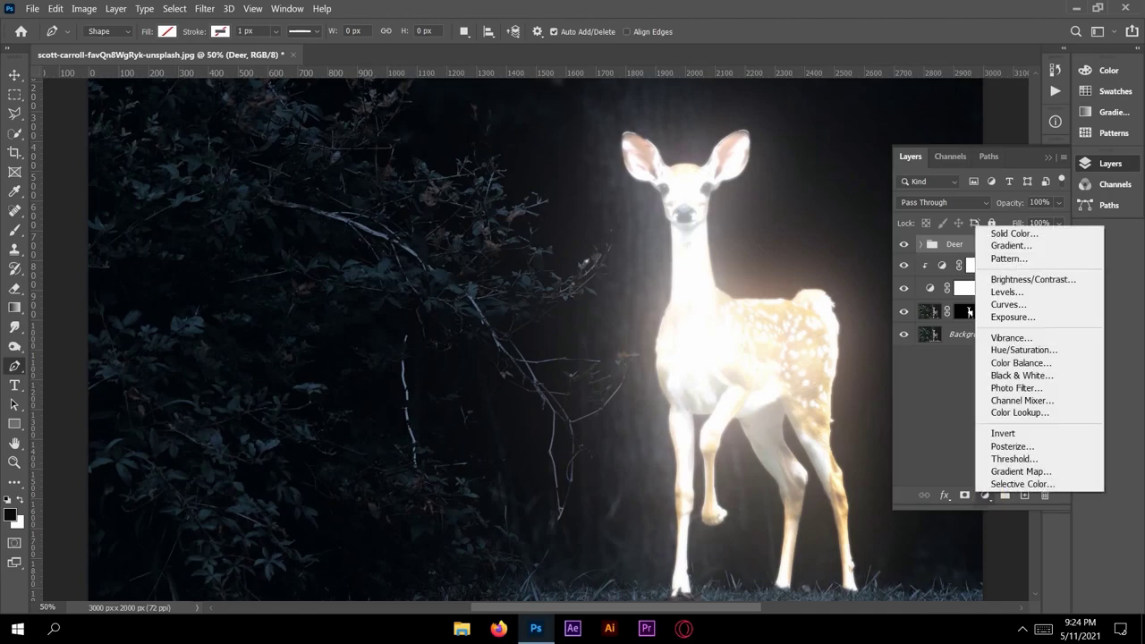
left_click(1017, 353)
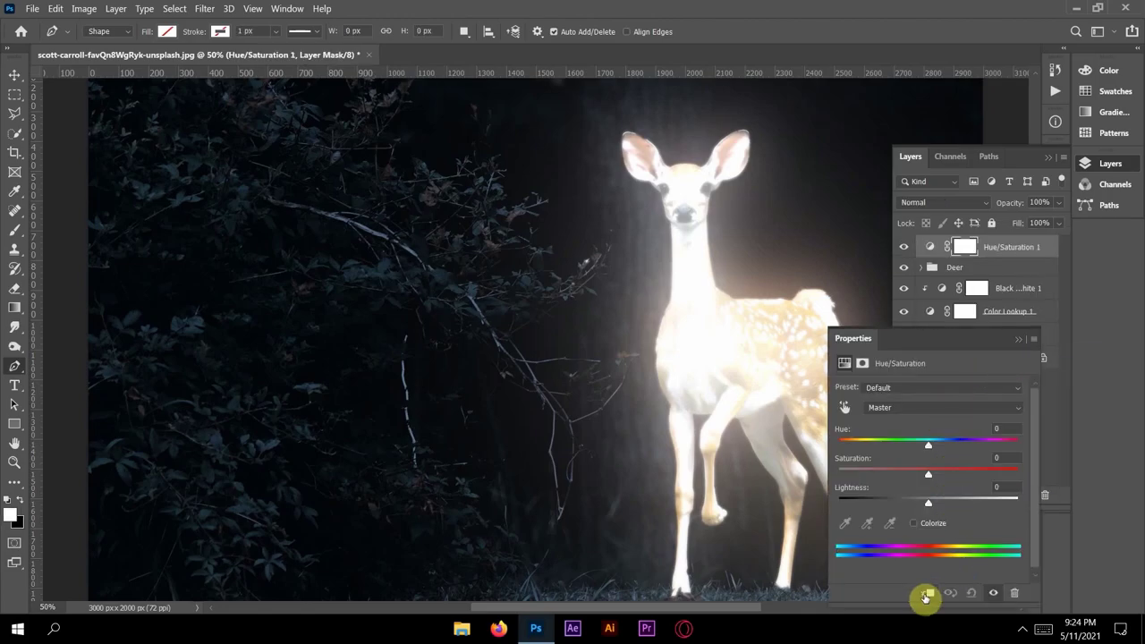
left_click(926, 594)
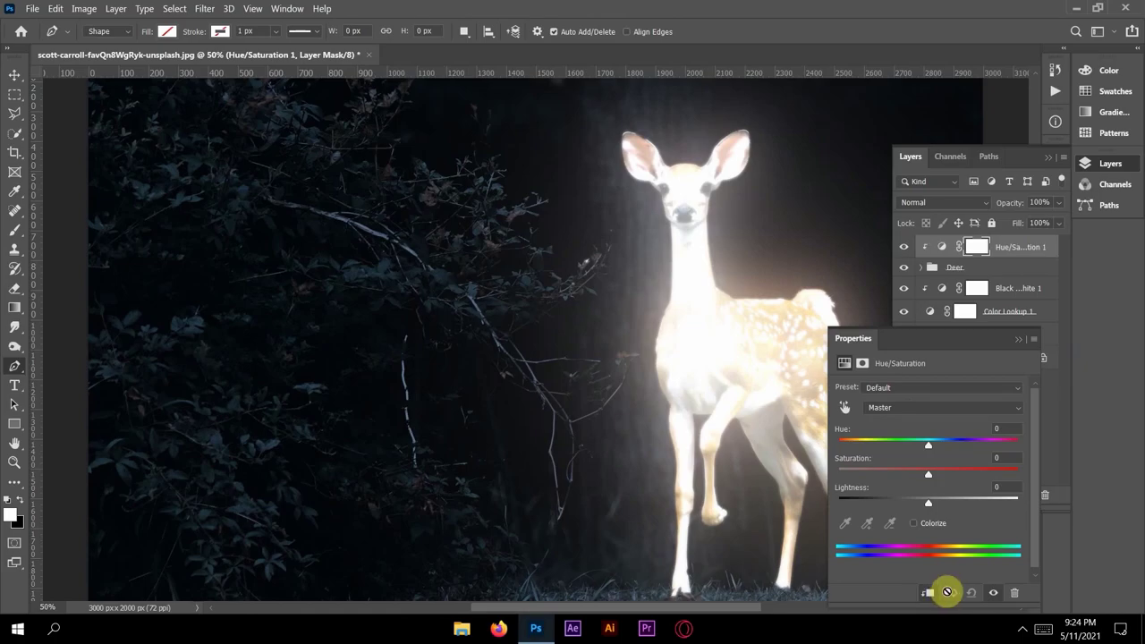
left_click(913, 523)
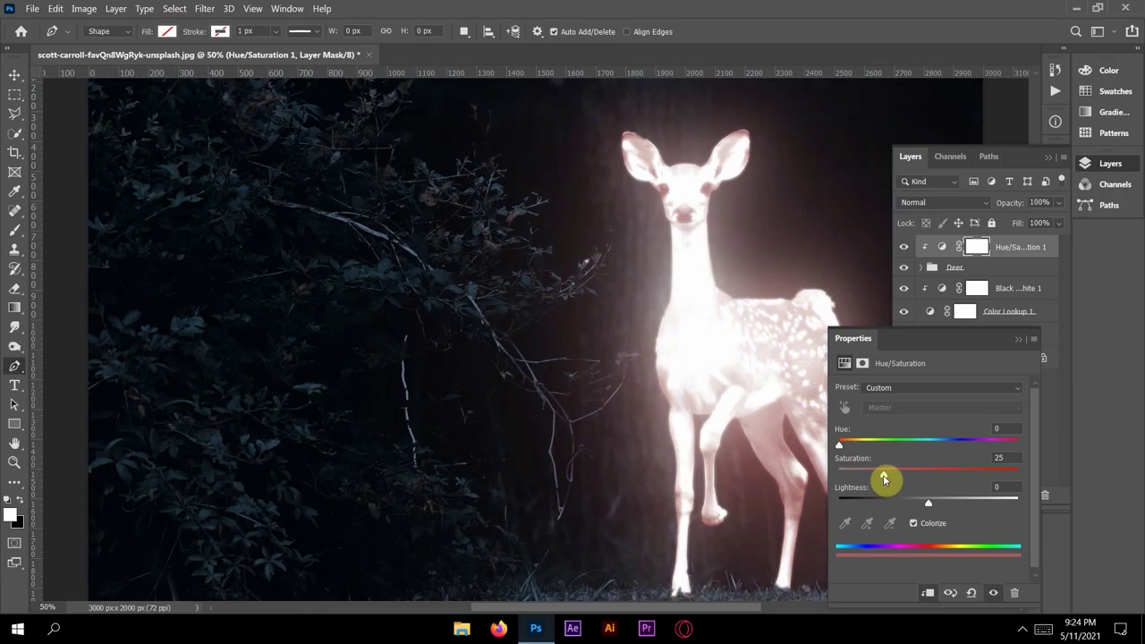
left_click_drag(884, 474, 965, 483)
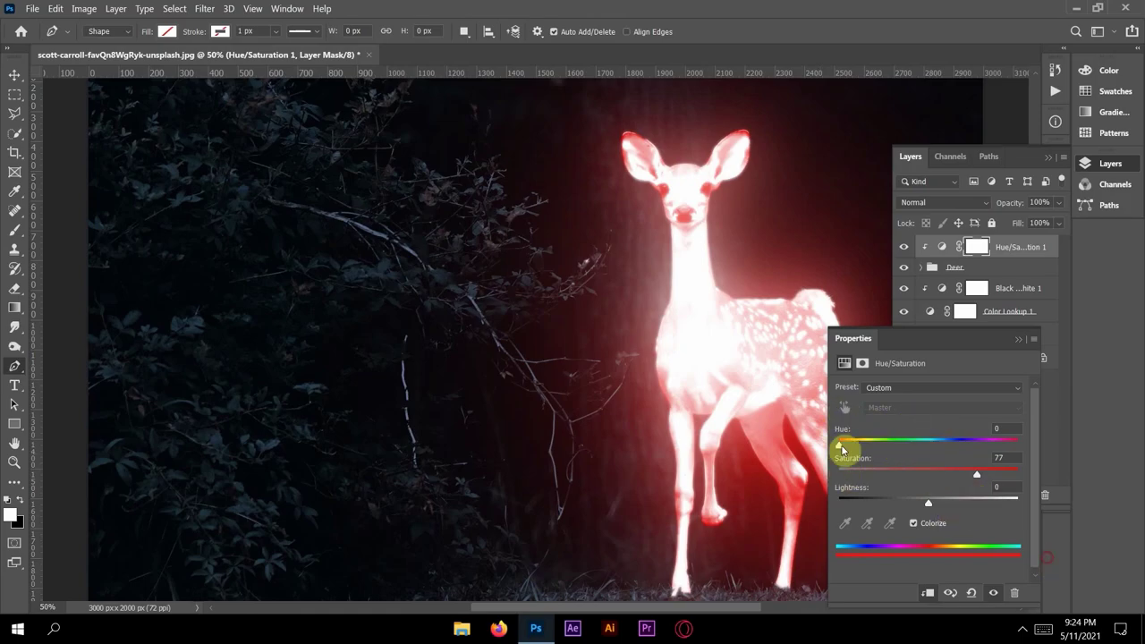
left_click_drag(841, 447, 983, 448)
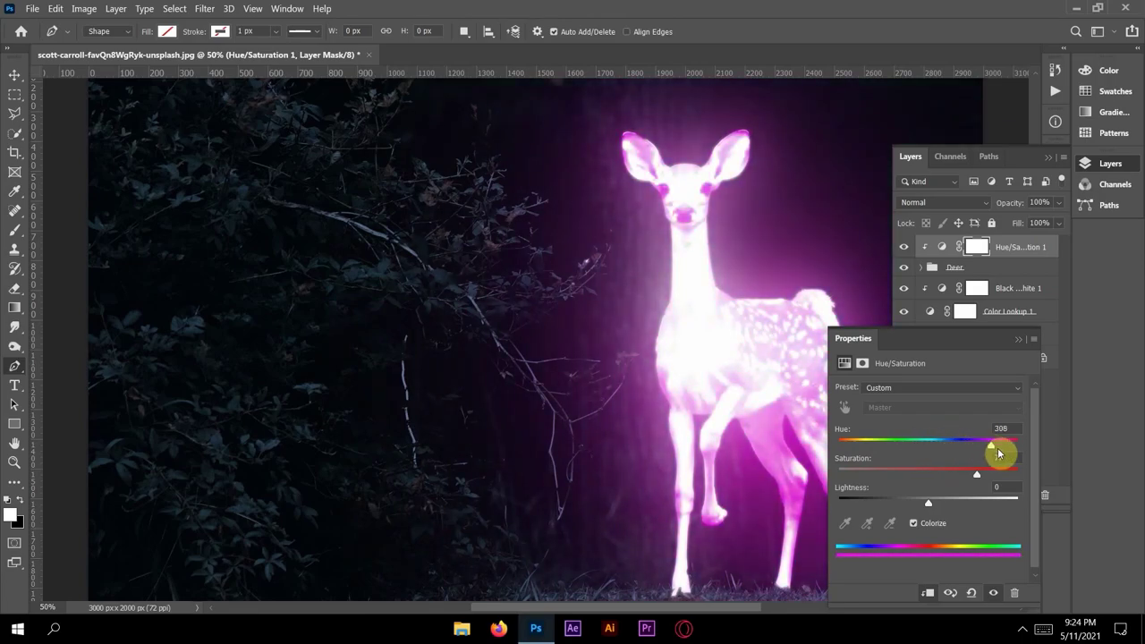
left_click_drag(958, 453, 858, 455)
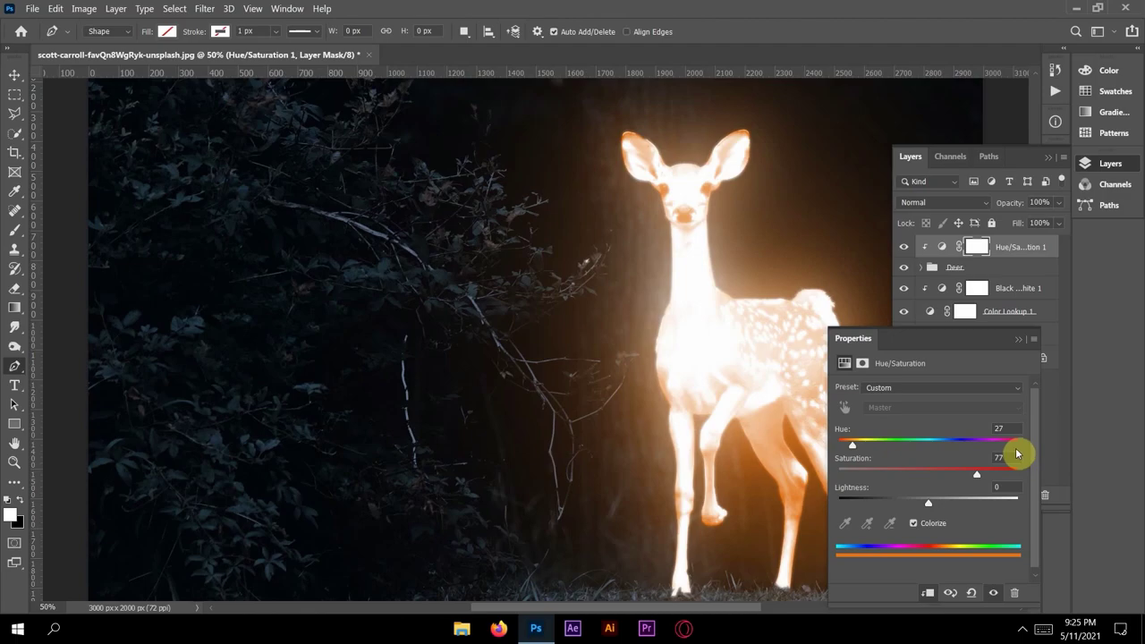
left_click(1026, 338)
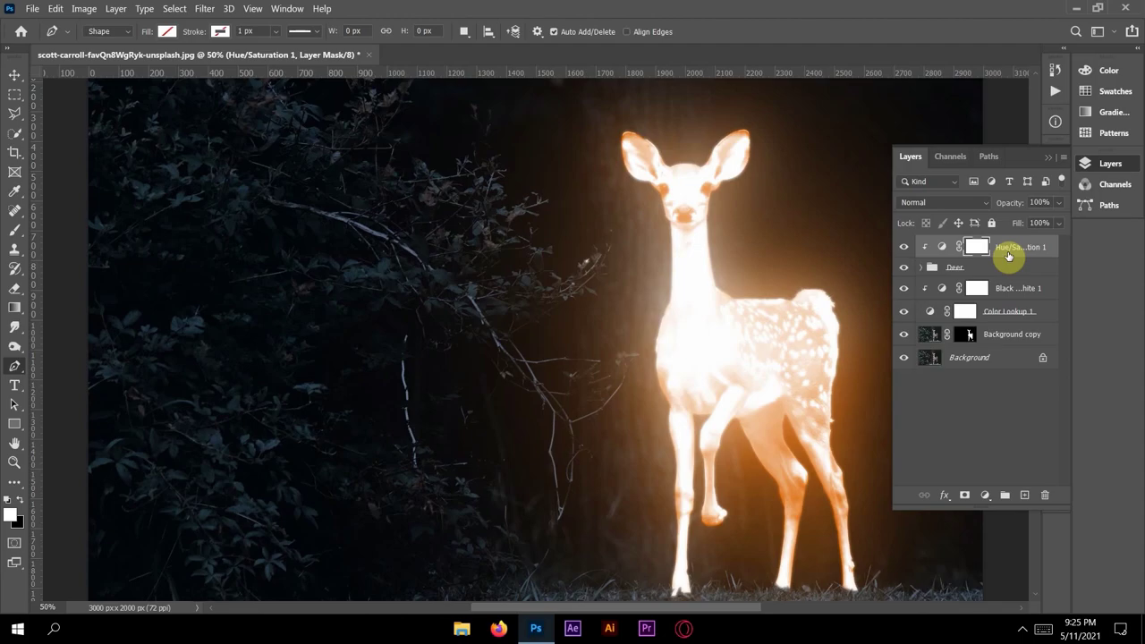
- Duplicate the orange Hue/Saturation tint, unclip the copy, and move it below the Deer group
key("ctrl+j")
key("ctrl+alt+g")
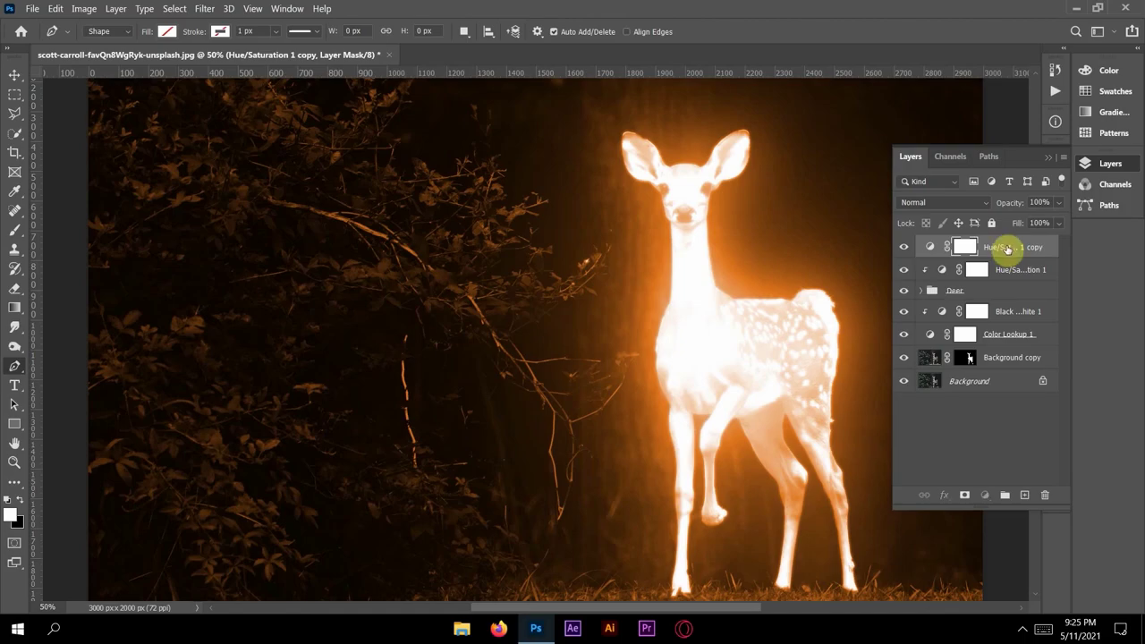
left_click_drag(1007, 250, 1001, 304)
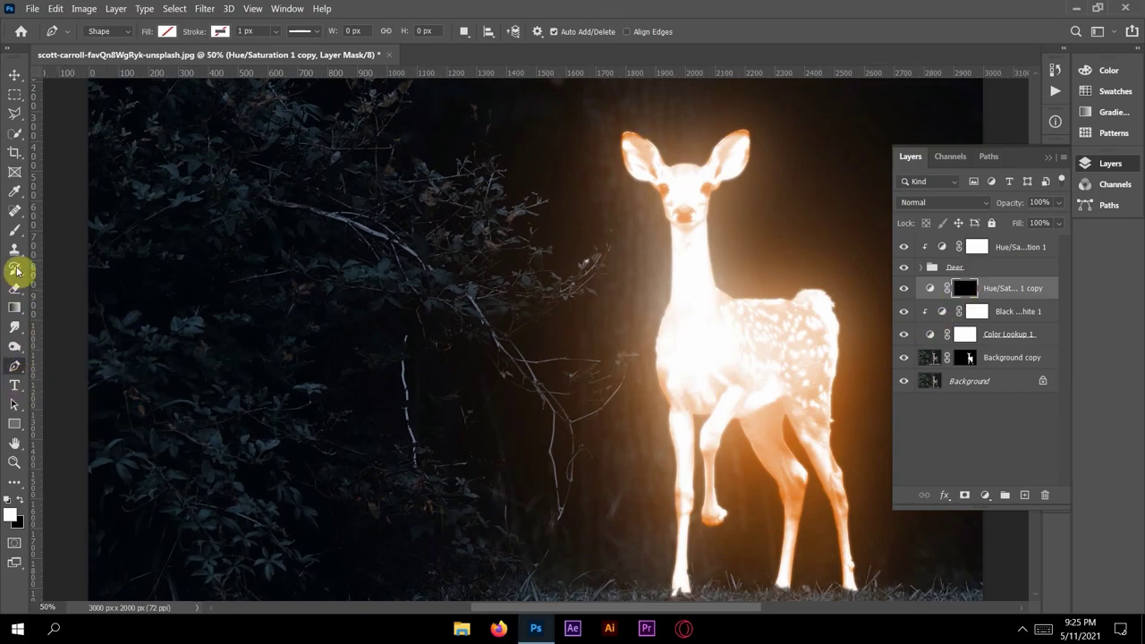
- Set up a white Brush over a black background at 100% opacity and 30% flow
left_click(13, 232)
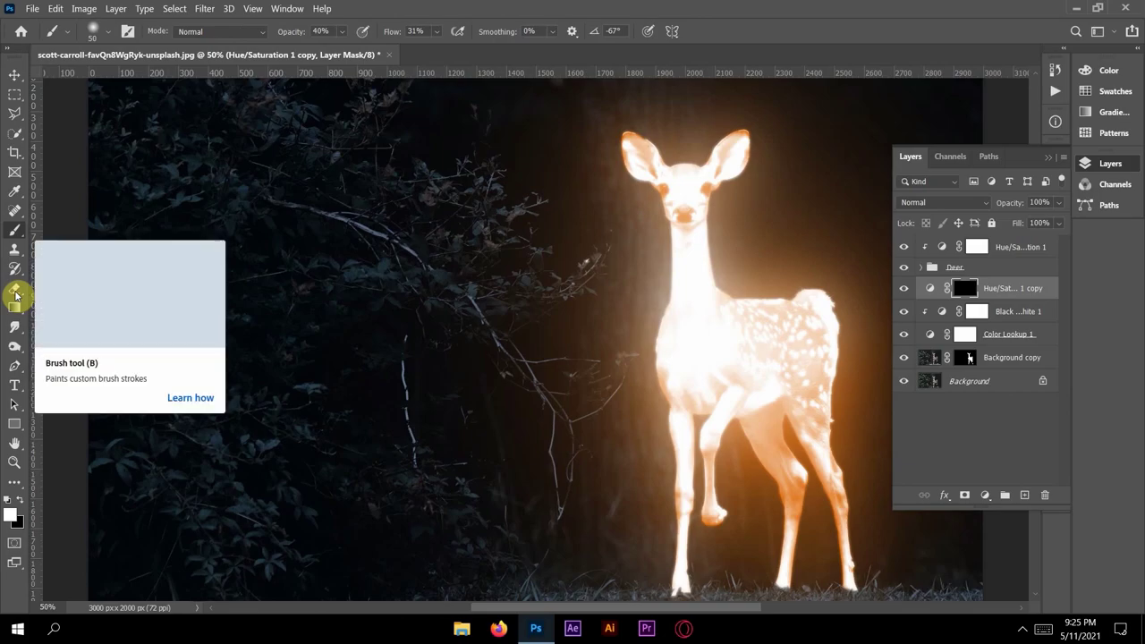
left_click(12, 516)
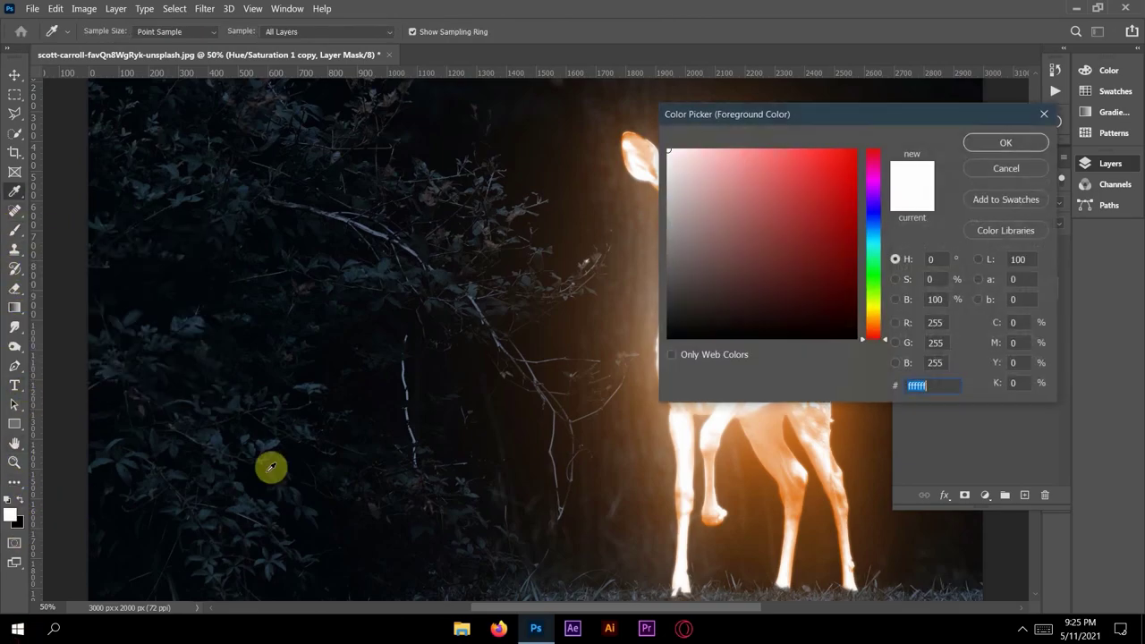
left_click(987, 146)
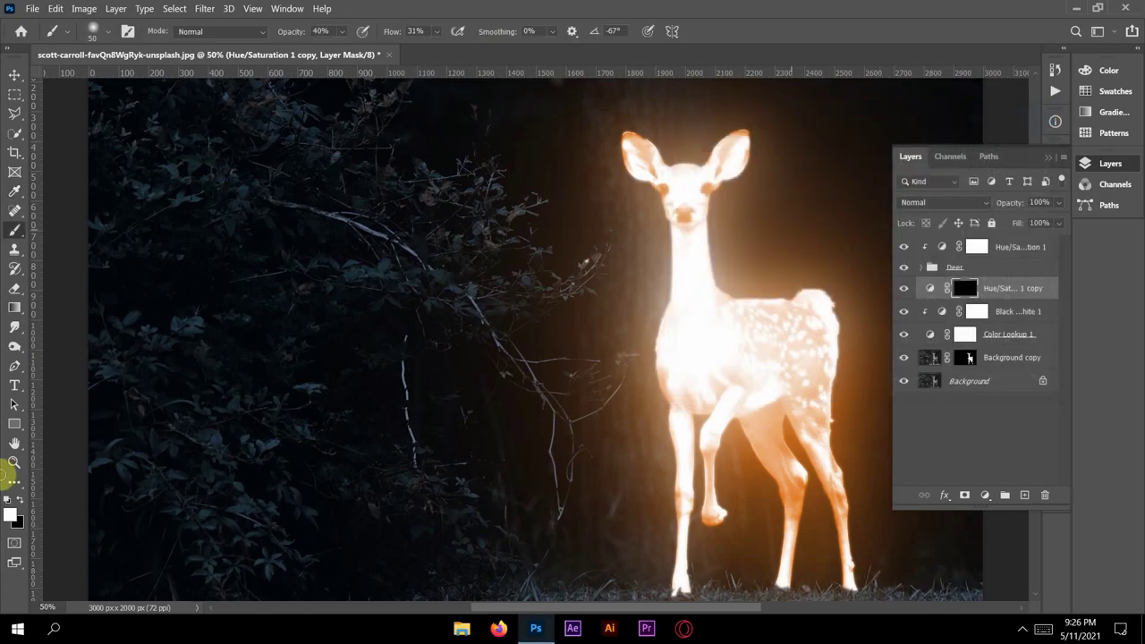
left_click(20, 524)
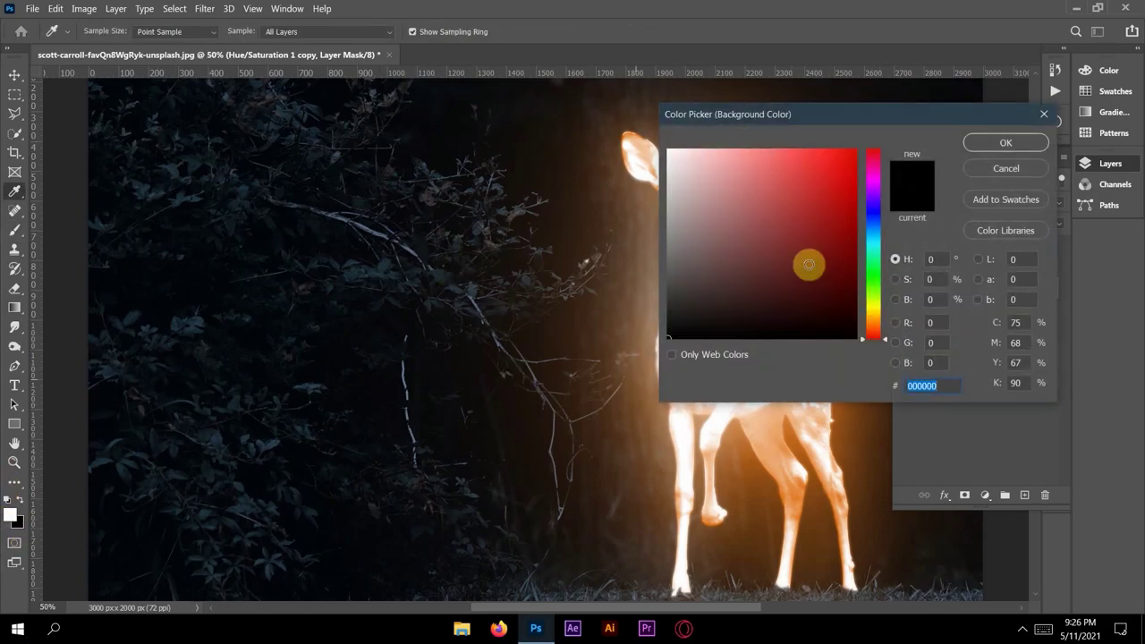
left_click(1005, 143)
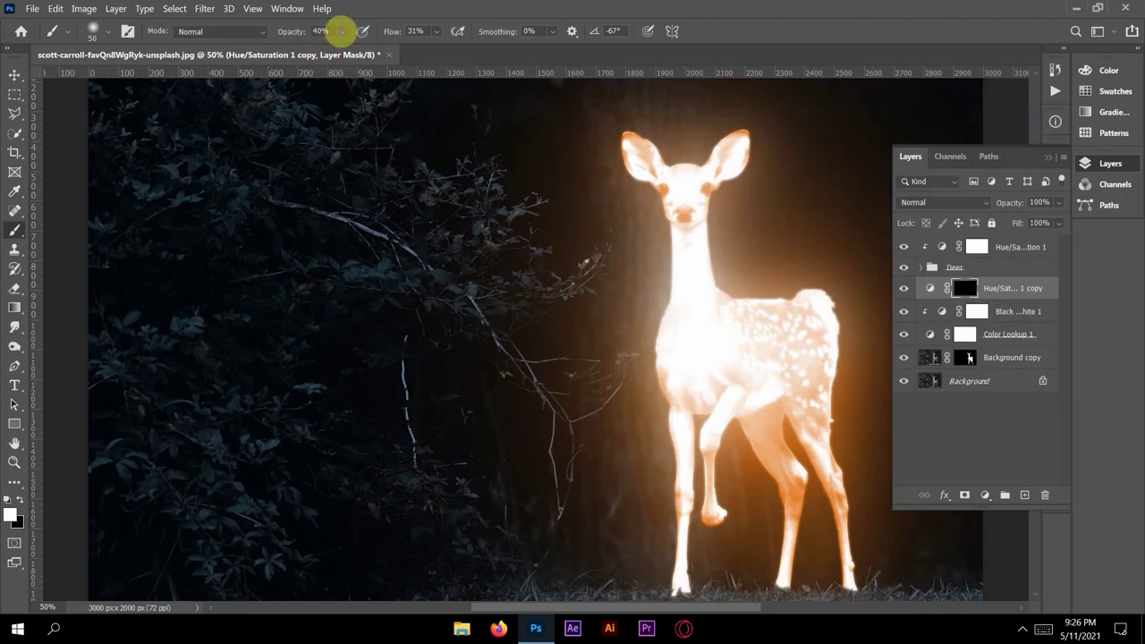
left_click(341, 33)
left_click_drag(349, 47, 437, 57)
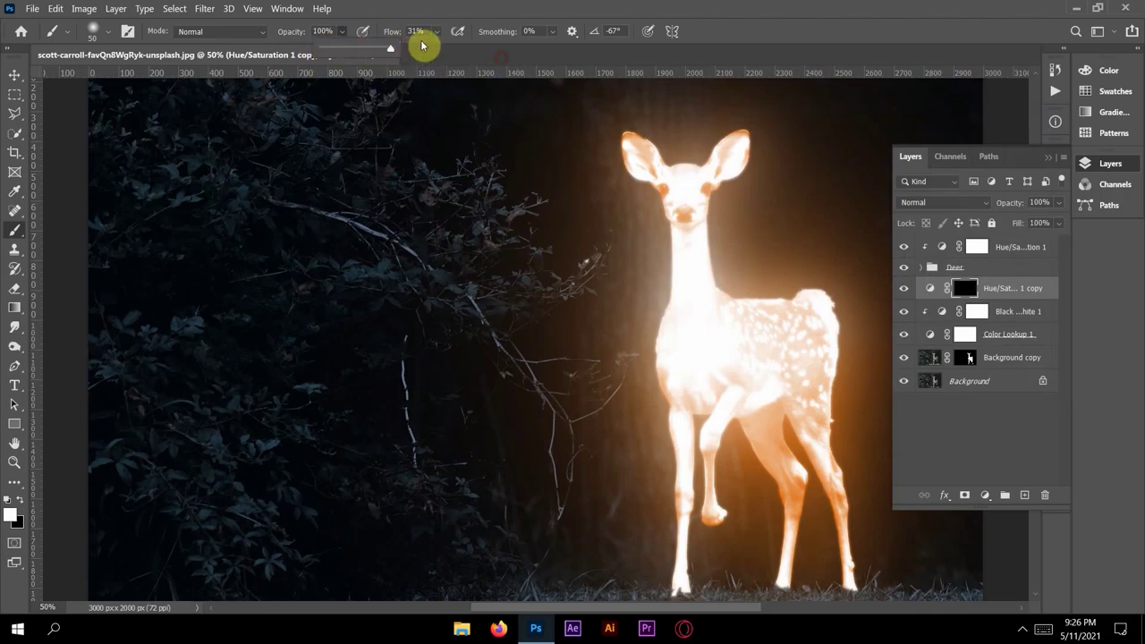
left_click(437, 34)
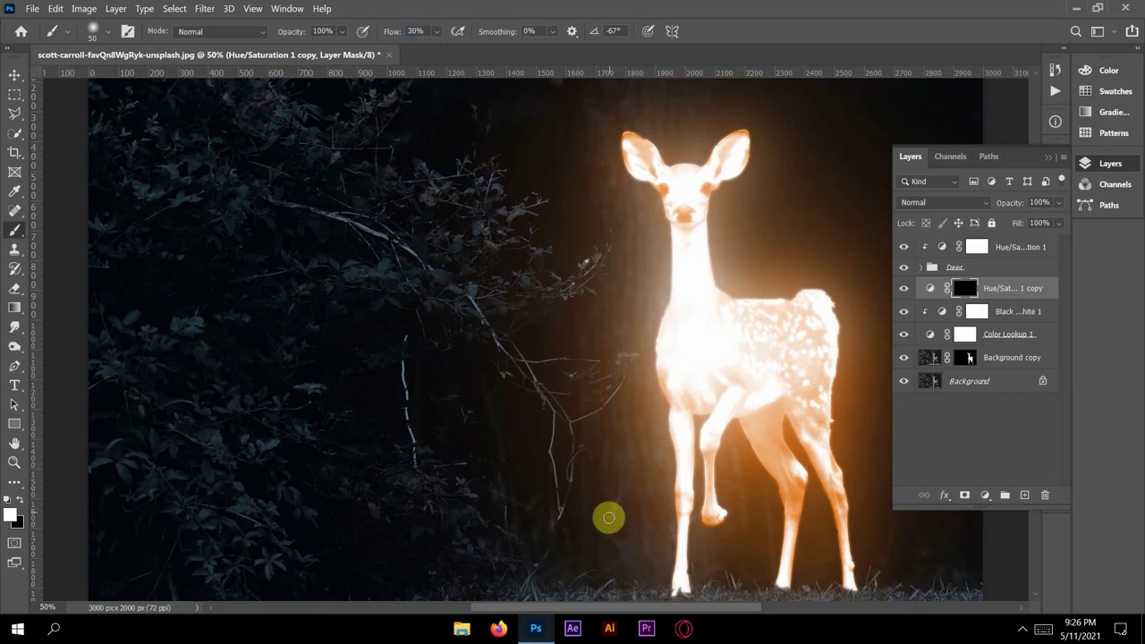
- Paint orange glow with an enlarged brush across the grass along the bottom of the image
key("ctrl+minus")
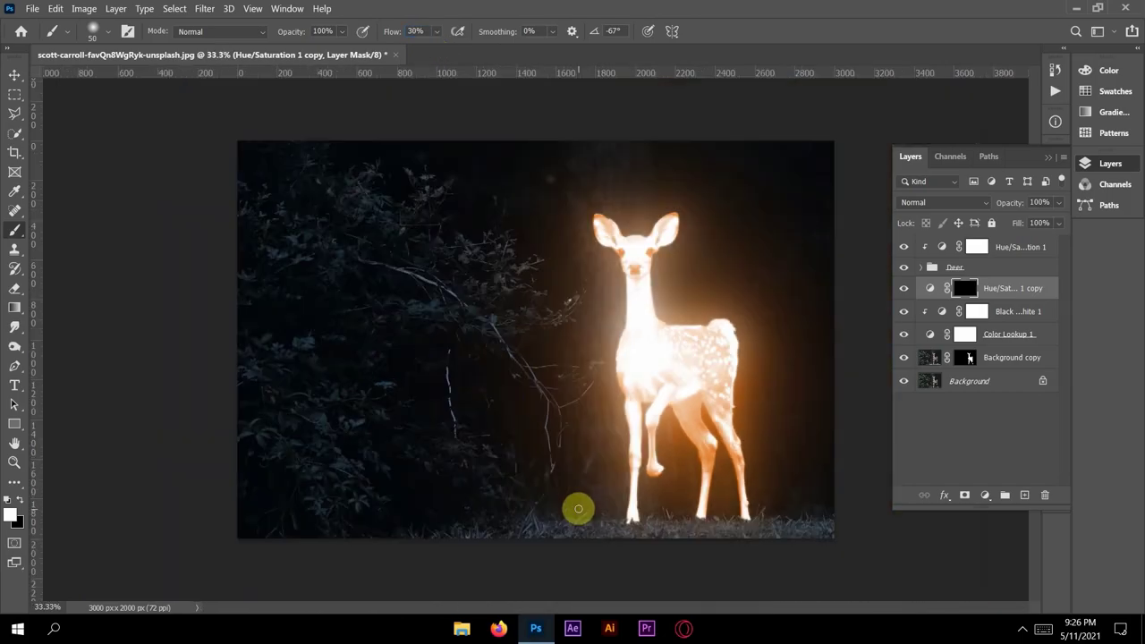
left_click(1048, 157)
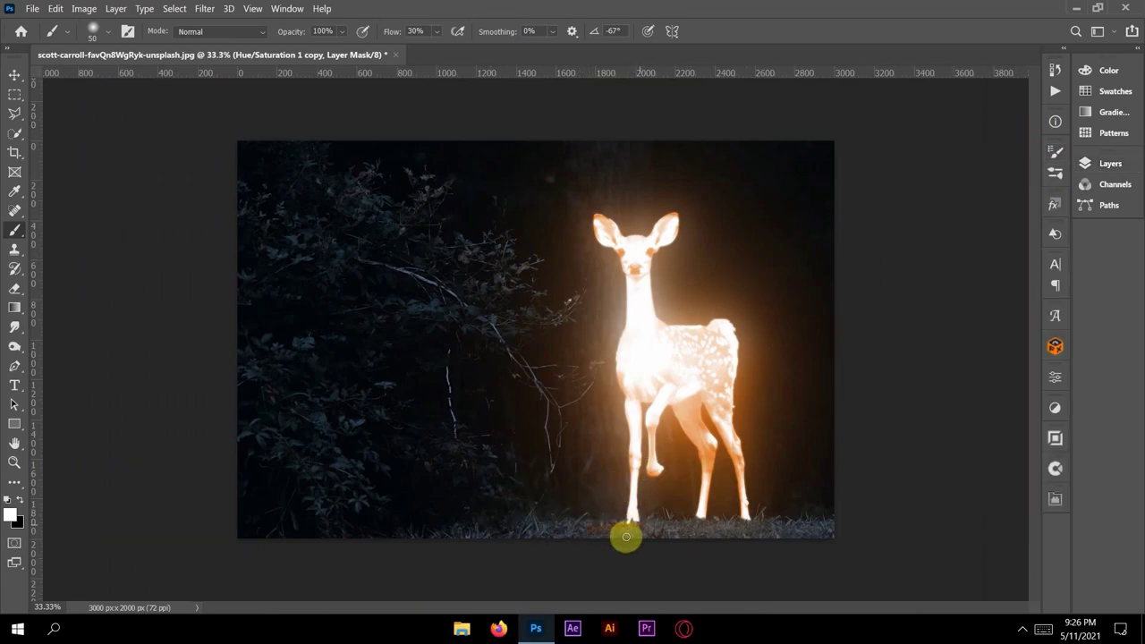
key("bracketright")
key("bracketright")
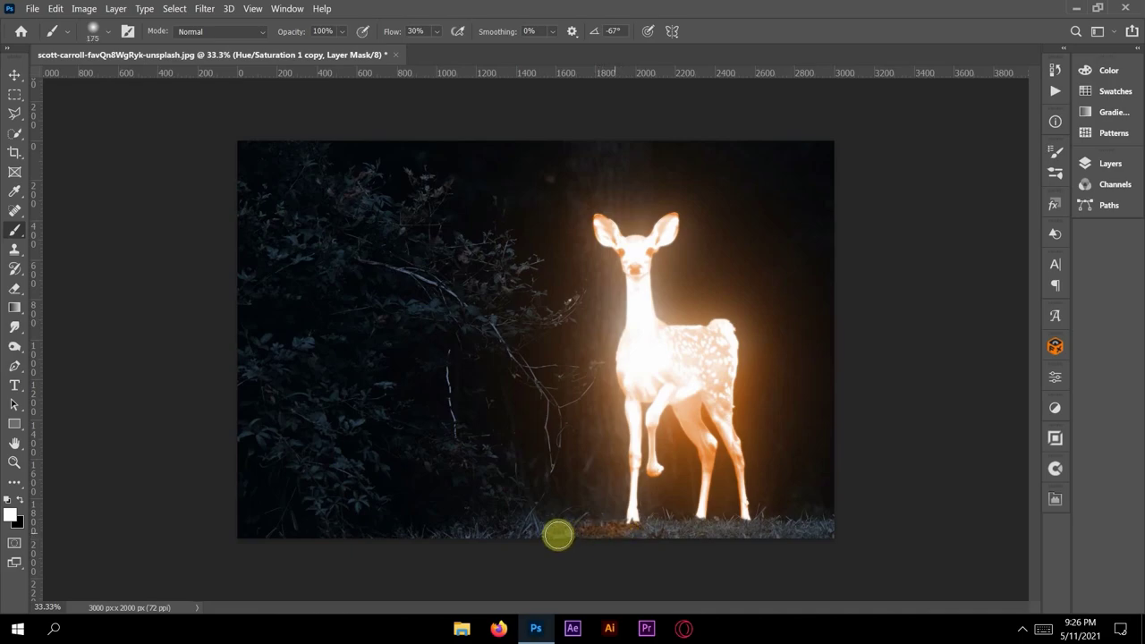
mouse_move(557, 535)
left_mouse_down()
mouse_move(521, 547)
mouse_move(544, 537)
mouse_move(472, 537)
mouse_move(830, 534)
left_mouse_up()
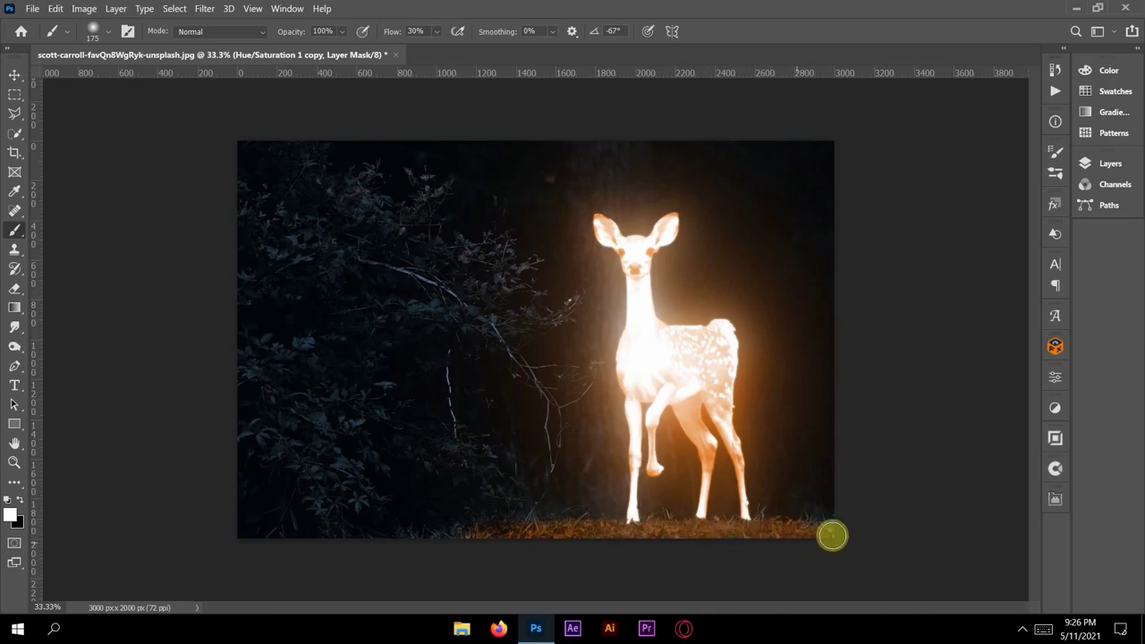
mouse_move(717, 514)
left_mouse_down()
mouse_move(663, 520)
mouse_move(798, 534)
mouse_move(648, 543)
mouse_move(465, 534)
mouse_move(519, 535)
mouse_move(524, 503)
mouse_move(486, 478)
mouse_move(342, 541)
mouse_move(447, 498)
mouse_move(480, 457)
mouse_move(531, 439)
mouse_move(573, 477)
mouse_move(519, 505)
mouse_move(721, 470)
mouse_move(795, 498)
mouse_move(759, 453)
mouse_move(607, 395)
mouse_move(455, 381)
mouse_move(534, 345)
mouse_move(480, 301)
mouse_move(514, 313)
mouse_move(562, 388)
mouse_move(546, 414)
mouse_move(565, 485)
mouse_move(823, 531)
mouse_move(373, 442)
mouse_move(472, 305)
mouse_move(564, 260)
mouse_move(490, 237)
mouse_move(437, 186)
mouse_move(531, 173)
mouse_move(546, 212)
mouse_move(487, 200)
mouse_move(450, 276)
mouse_move(503, 345)
mouse_move(402, 462)
mouse_move(518, 457)
mouse_move(478, 495)
mouse_move(596, 498)
mouse_move(428, 200)
mouse_move(404, 199)
mouse_move(578, 181)
mouse_move(653, 154)
mouse_move(618, 227)
left_mouse_up()
mouse_move(614, 317)
left_mouse_down()
mouse_move(598, 372)
mouse_move(733, 531)
mouse_move(810, 532)
left_mouse_up()
left_click(310, 33)
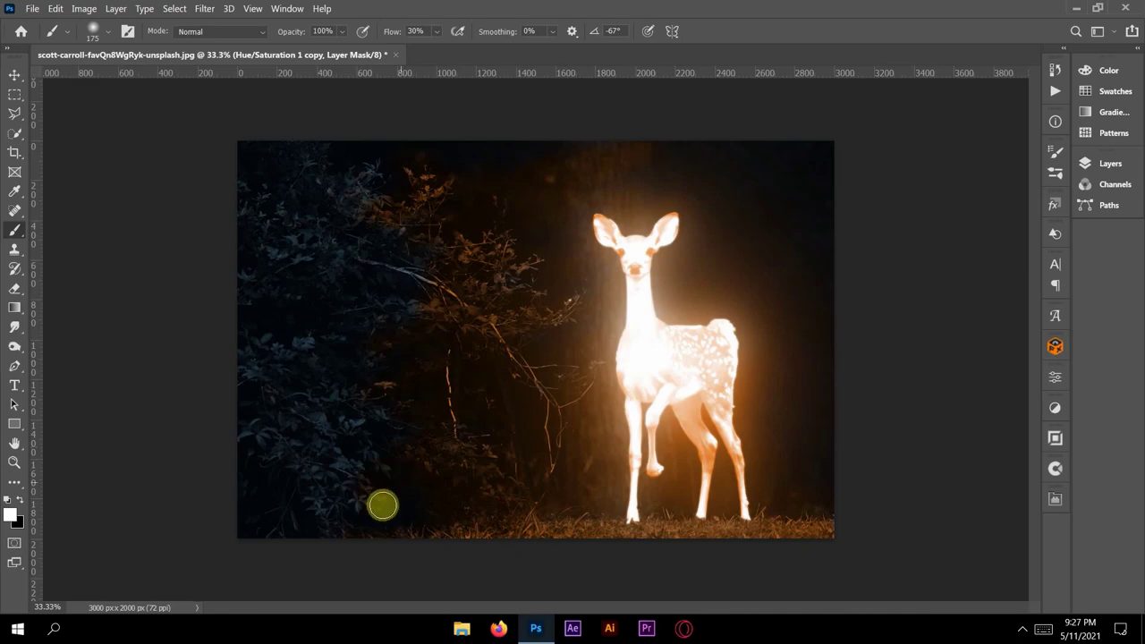
mouse_move(350, 532)
left_mouse_down()
mouse_move(360, 547)
mouse_move(826, 531)
mouse_move(535, 502)
mouse_move(341, 355)
mouse_move(409, 320)
mouse_move(419, 268)
mouse_move(521, 375)
mouse_move(555, 455)
left_mouse_up()
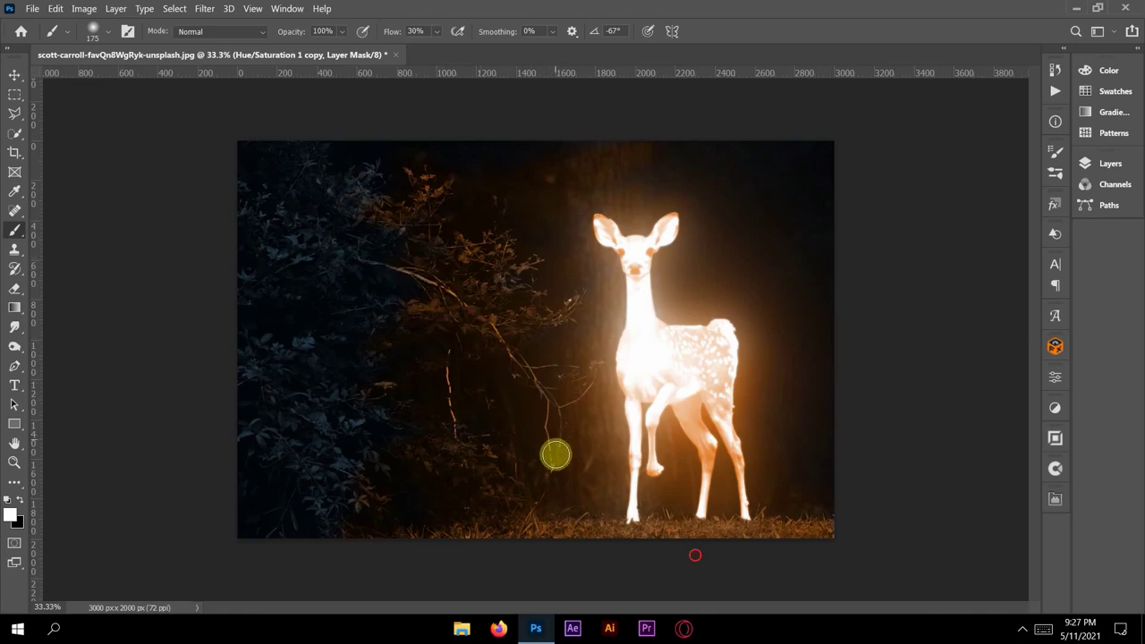
- Lower the brush opacity stepwise to 9% and softly paint warm light onto the left bushes
left_click(343, 32)
left_click_drag(361, 51, 348, 53)
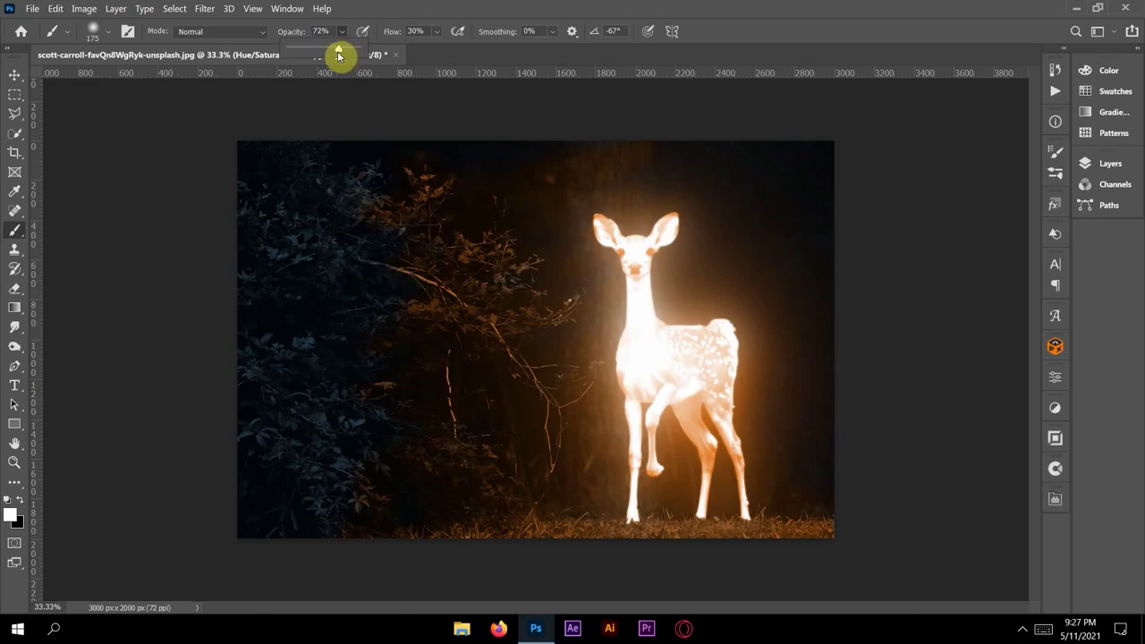
left_click(370, 110)
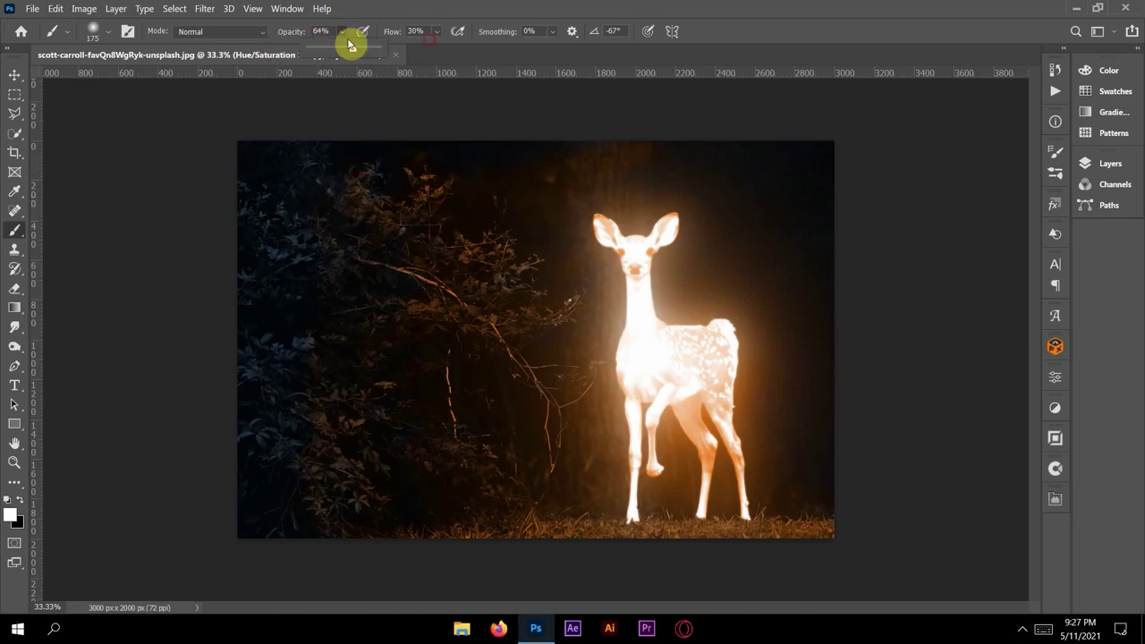
left_click_drag(349, 44, 337, 52)
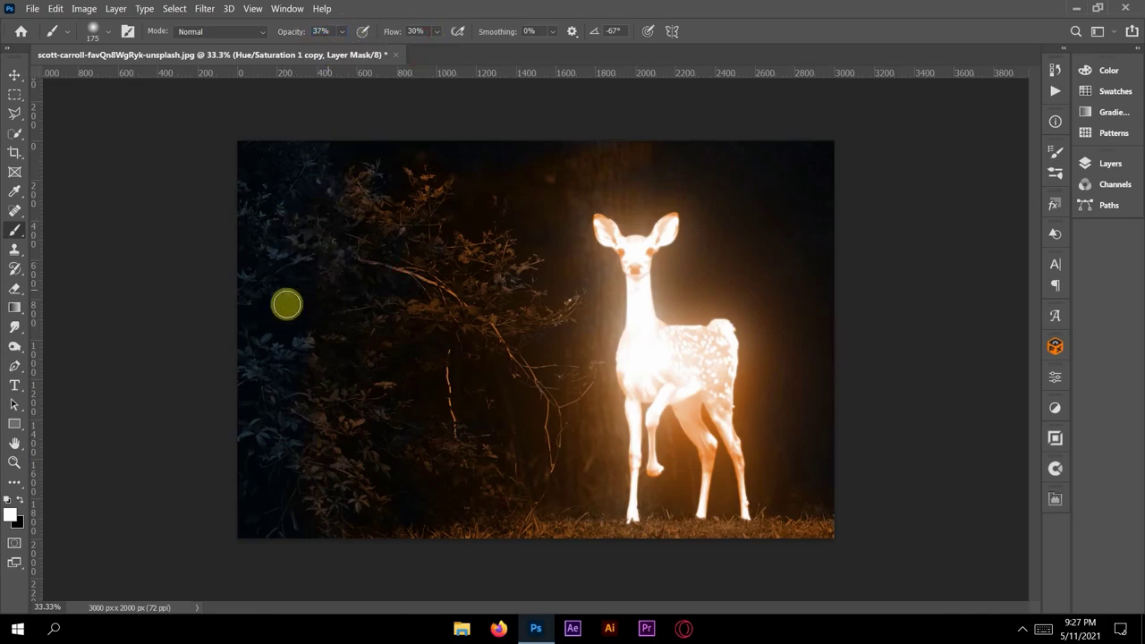
mouse_move(286, 304)
left_mouse_down()
mouse_move(320, 158)
mouse_move(268, 194)
mouse_move(304, 284)
mouse_move(281, 343)
mouse_move(299, 406)
mouse_move(265, 465)
mouse_move(277, 515)
mouse_move(516, 471)
mouse_move(280, 465)
mouse_move(331, 498)
mouse_move(273, 516)
mouse_move(288, 376)
mouse_move(330, 328)
mouse_move(301, 185)
mouse_move(434, 95)
mouse_move(361, 181)
mouse_move(381, 171)
mouse_move(373, 248)
mouse_move(393, 166)
mouse_move(373, 159)
mouse_move(393, 236)
mouse_move(383, 189)
mouse_move(366, 310)
mouse_move(425, 505)
mouse_move(761, 529)
mouse_move(166, 475)
mouse_move(315, 487)
mouse_move(280, 534)
left_mouse_up()
left_click(341, 31)
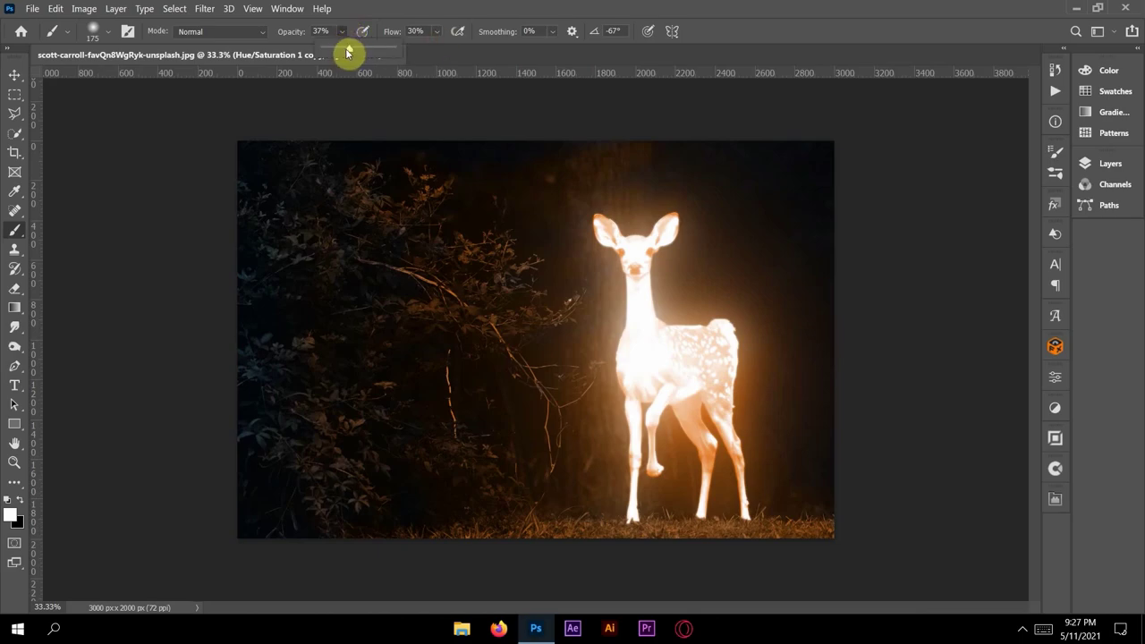
left_click_drag(331, 54, 327, 44)
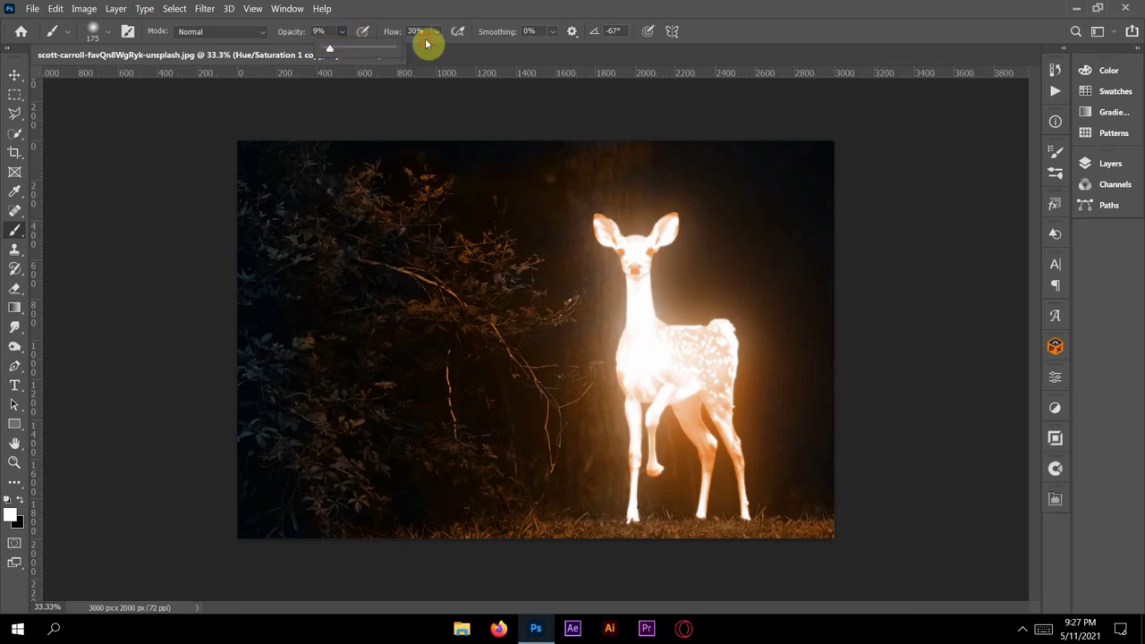
mouse_move(272, 281)
left_mouse_down()
mouse_move(289, 378)
mouse_move(239, 455)
mouse_move(268, 449)
mouse_move(248, 355)
mouse_move(266, 387)
mouse_move(312, 368)
mouse_move(295, 486)
mouse_move(325, 446)
mouse_move(296, 521)
mouse_move(268, 363)
mouse_move(274, 278)
mouse_move(255, 229)
mouse_move(260, 156)
mouse_move(312, 155)
mouse_move(281, 248)
mouse_move(239, 311)
mouse_move(224, 378)
mouse_move(259, 398)
mouse_move(254, 451)
mouse_move(408, 406)
mouse_move(210, 412)
mouse_move(220, 444)
mouse_move(265, 421)
mouse_move(242, 467)
mouse_move(289, 492)
mouse_move(227, 404)
mouse_move(256, 322)
mouse_move(245, 248)
mouse_move(312, 269)
mouse_move(283, 216)
mouse_move(322, 169)
mouse_move(294, 146)
mouse_move(325, 149)
mouse_move(350, 183)
mouse_move(274, 299)
mouse_move(278, 475)
mouse_move(252, 545)
mouse_move(234, 517)
mouse_move(705, 415)
mouse_move(681, 534)
mouse_move(787, 537)
mouse_move(582, 545)
mouse_move(394, 519)
mouse_move(344, 455)
mouse_move(388, 202)
mouse_move(361, 171)
mouse_move(624, 251)
left_mouse_up()
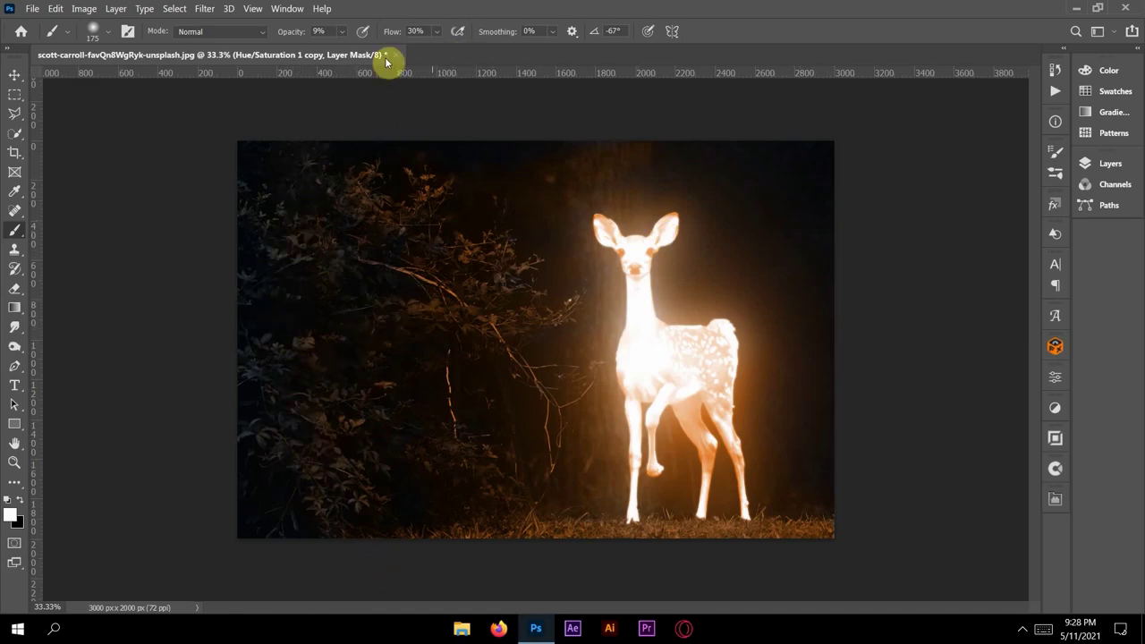
- Add a Curves layer above Black & White 1 with a curve point pulled down to slightly darken the scene
left_click(1101, 163)
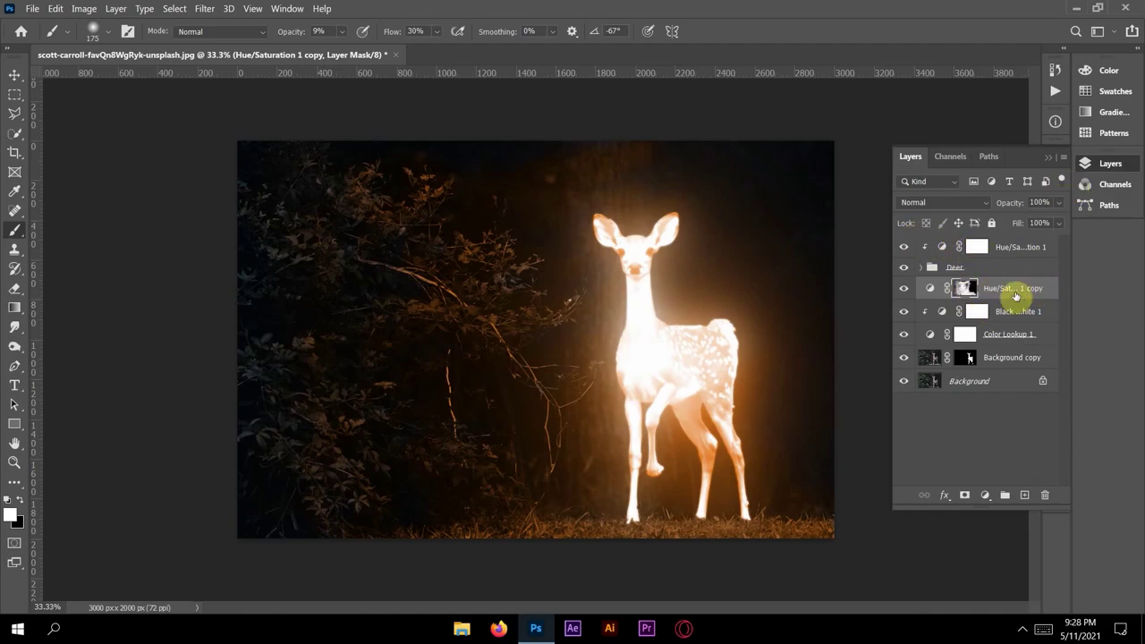
left_click(993, 311)
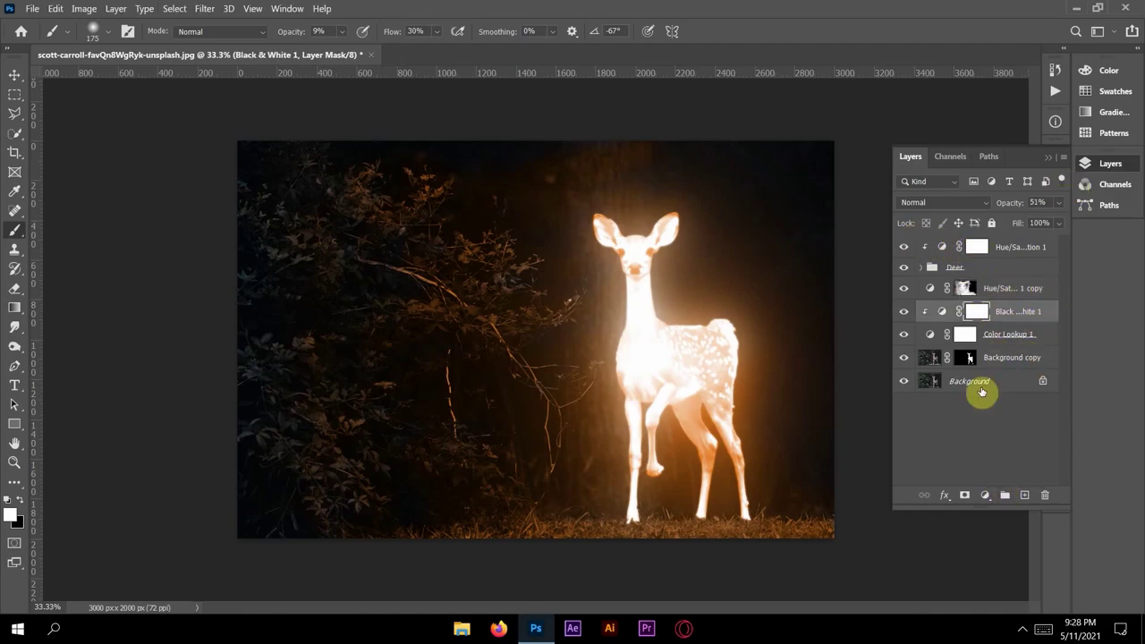
left_click(985, 495)
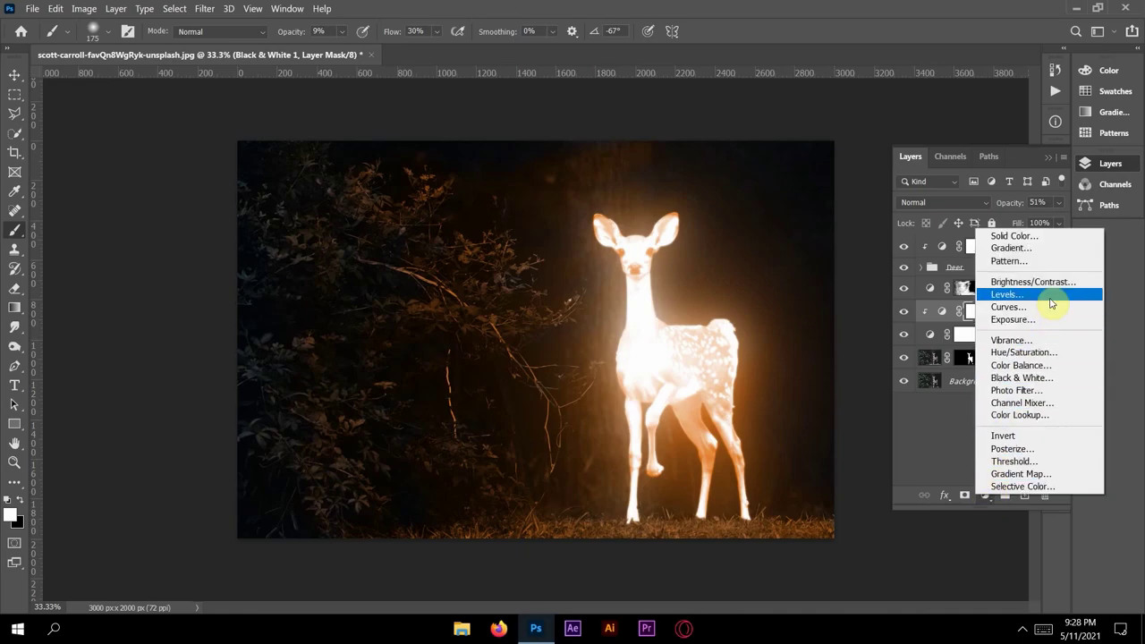
left_click(1048, 307)
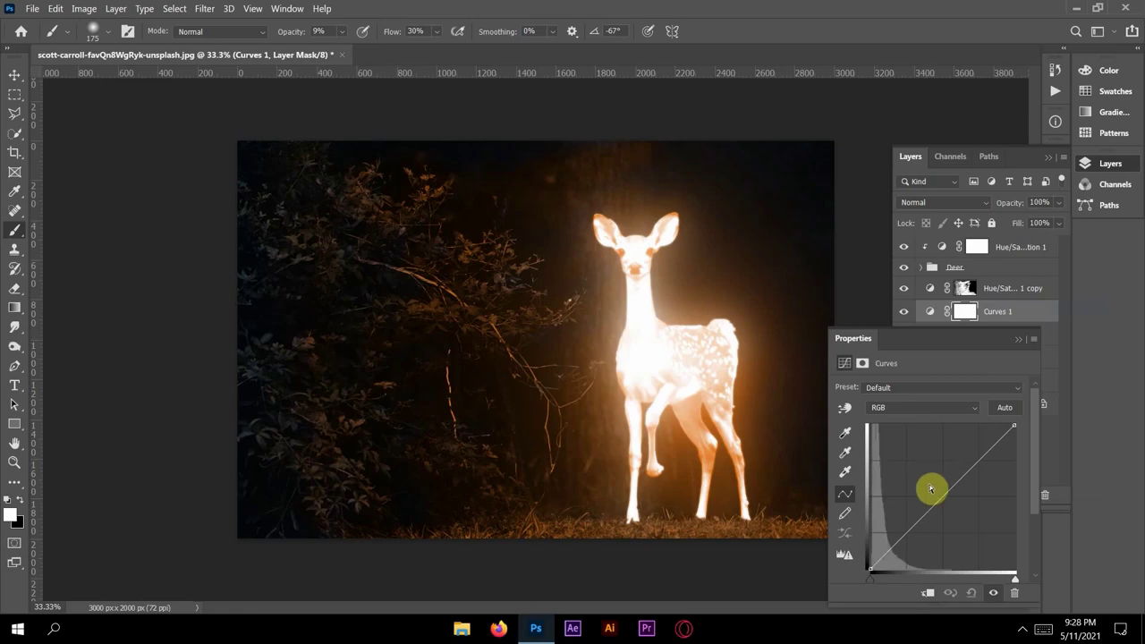
left_click(919, 517)
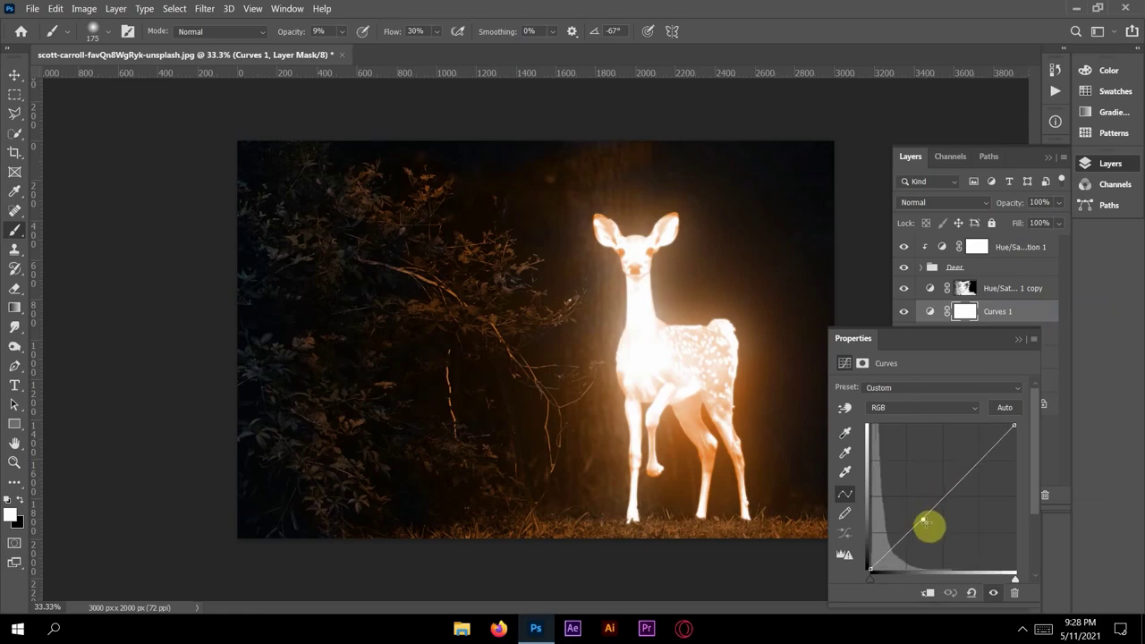
left_click_drag(922, 520, 930, 524)
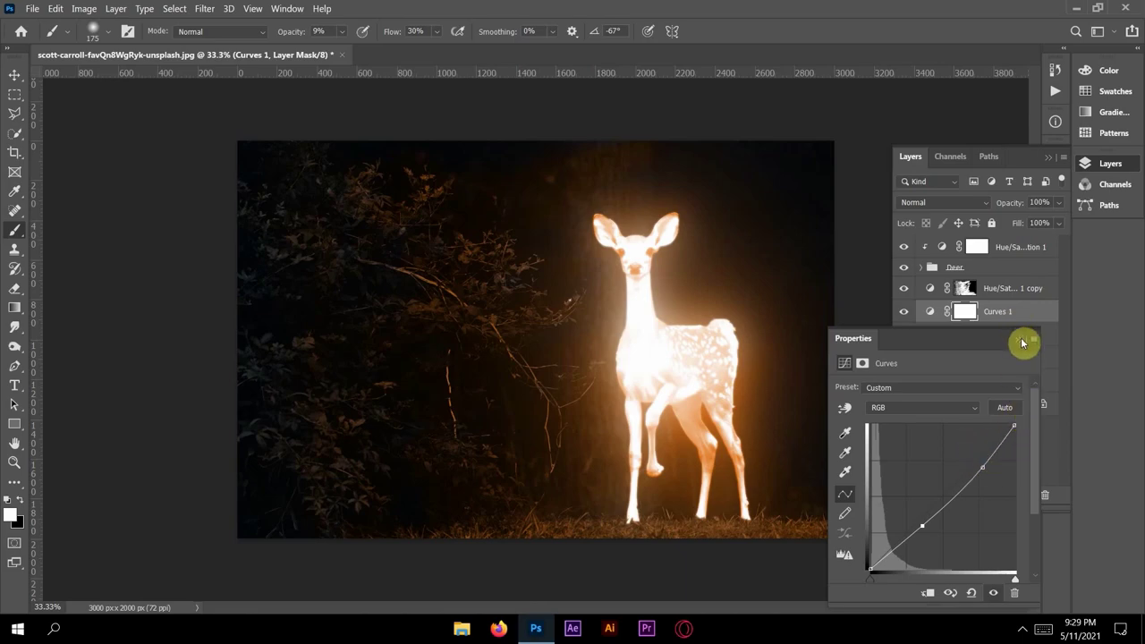
left_click(1031, 339)
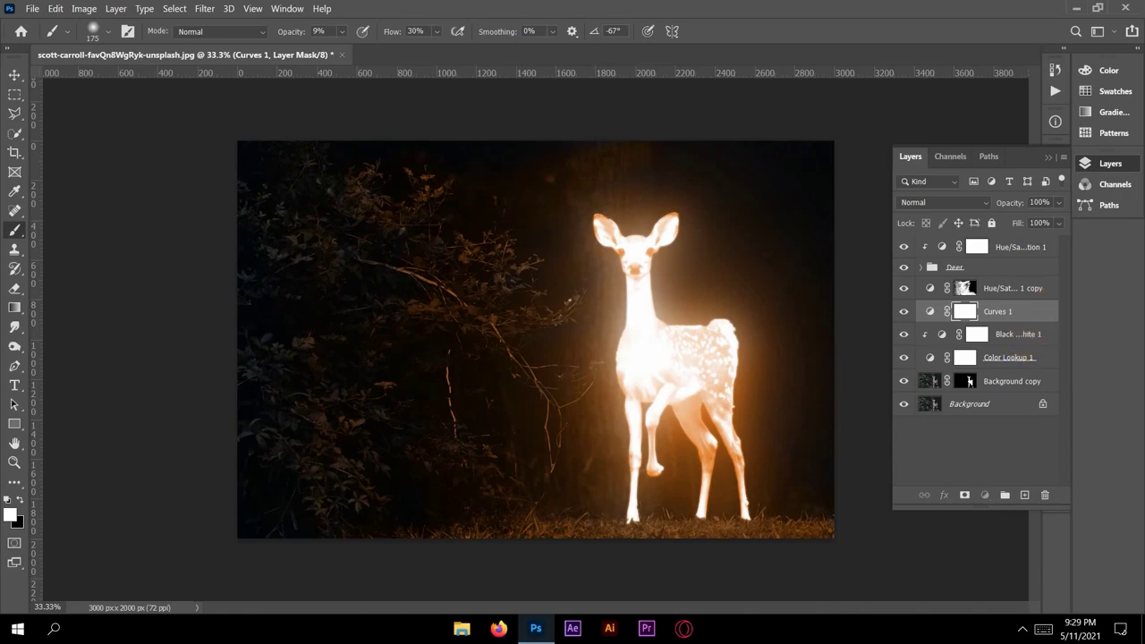
left_click(1037, 288)
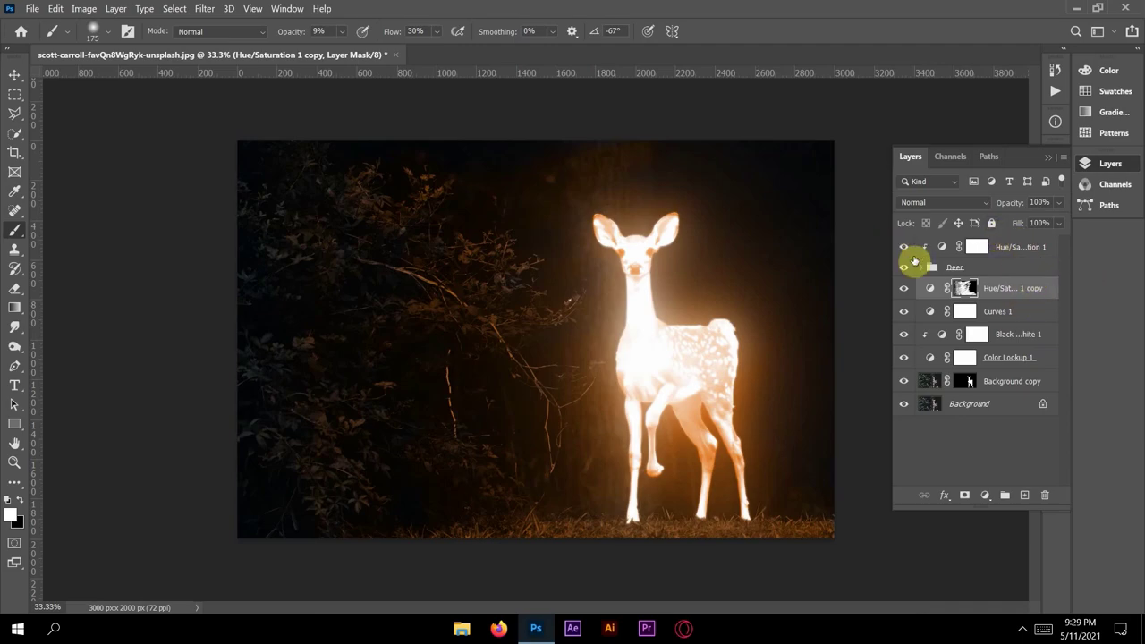
left_click(1049, 250)
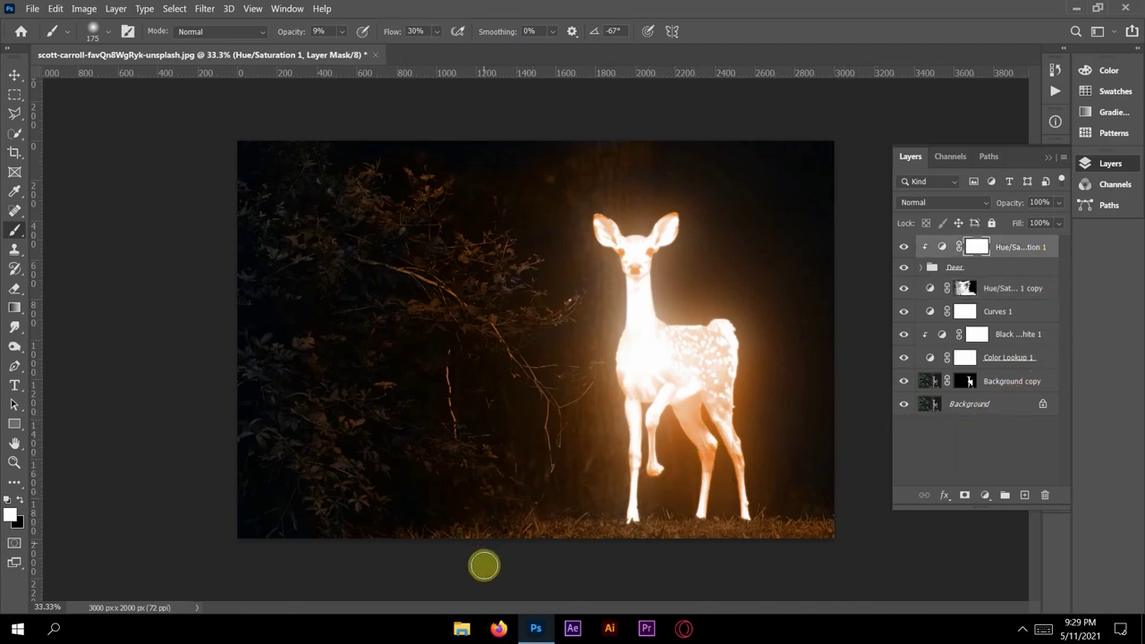
- Place the pexels-felix-mittermeier-957061 star photo, shift it right, and blend it in Color Dodge
left_click(464, 633)
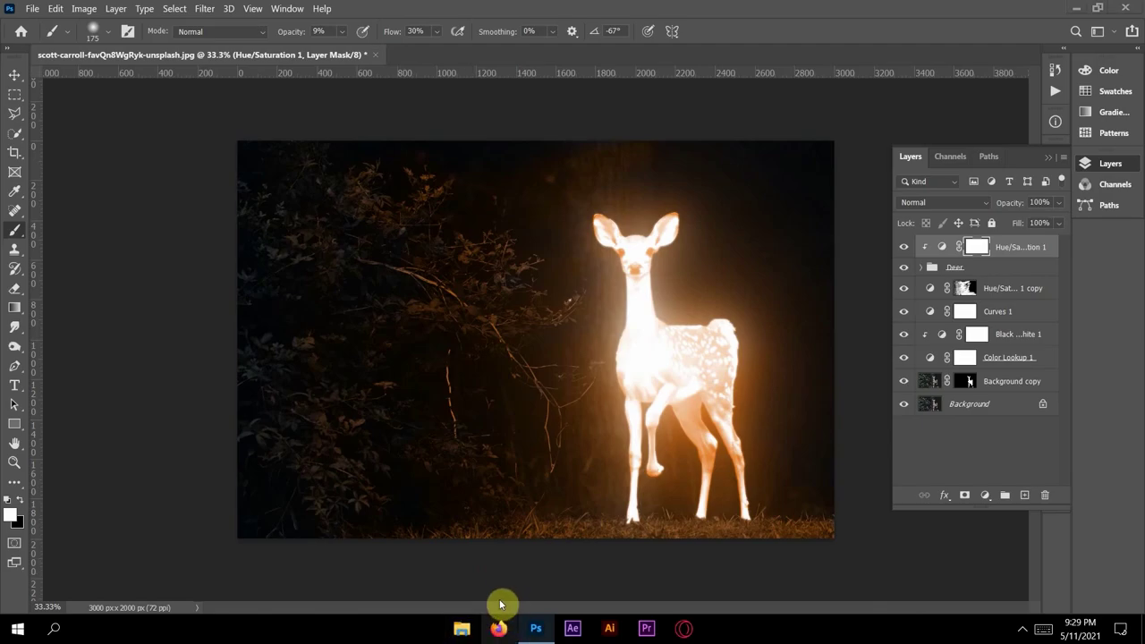
mouse_move(191, 407)
left_mouse_down()
mouse_move(245, 438)
mouse_move(523, 393)
left_mouse_up()
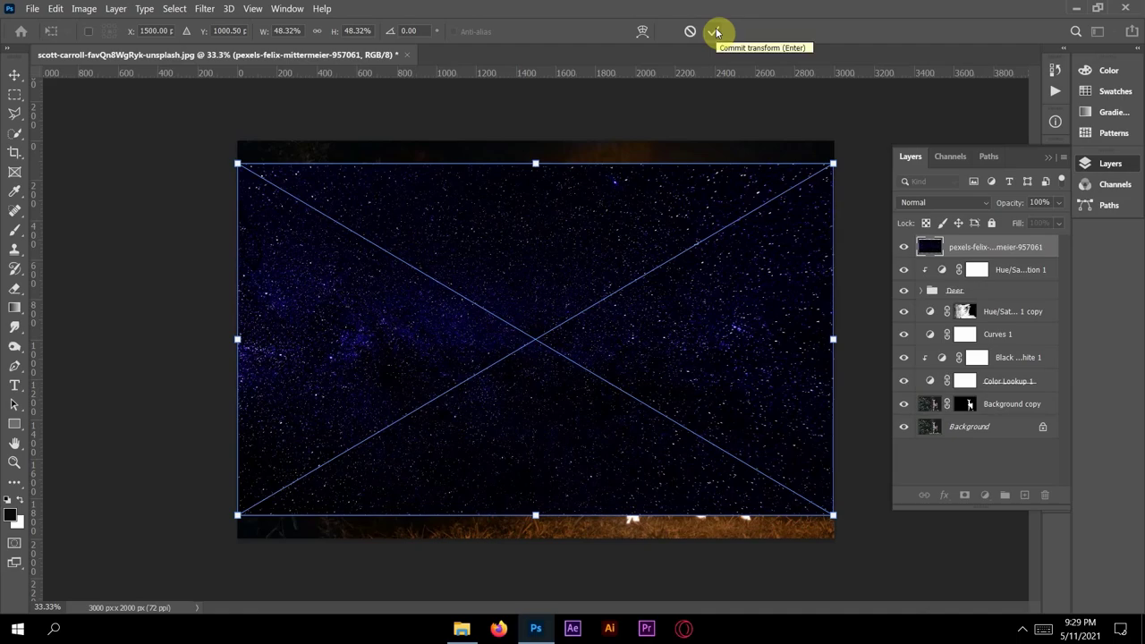
key("Return")
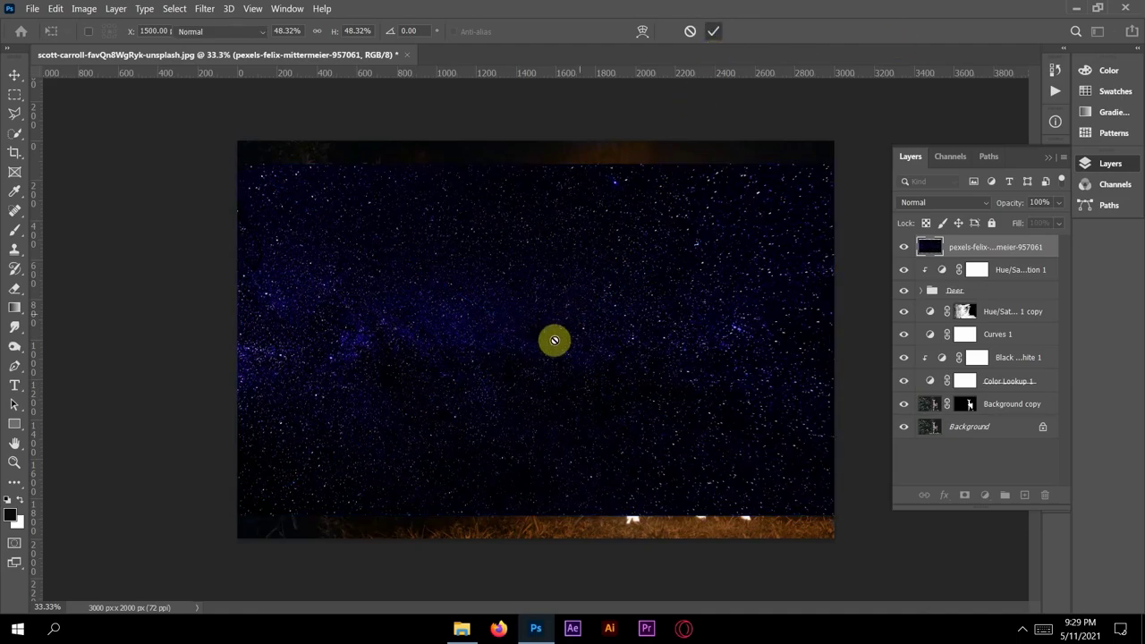
key("b")
left_click(14, 75)
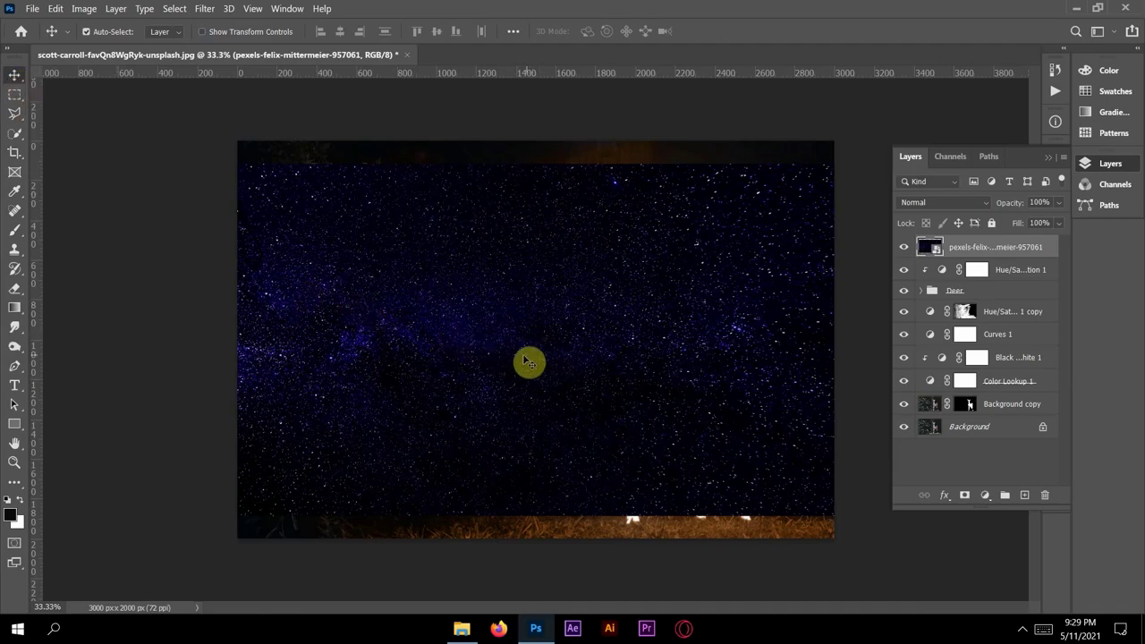
mouse_move(527, 361)
left_mouse_down()
mouse_move(760, 375)
mouse_move(732, 371)
left_mouse_up()
left_click(983, 204)
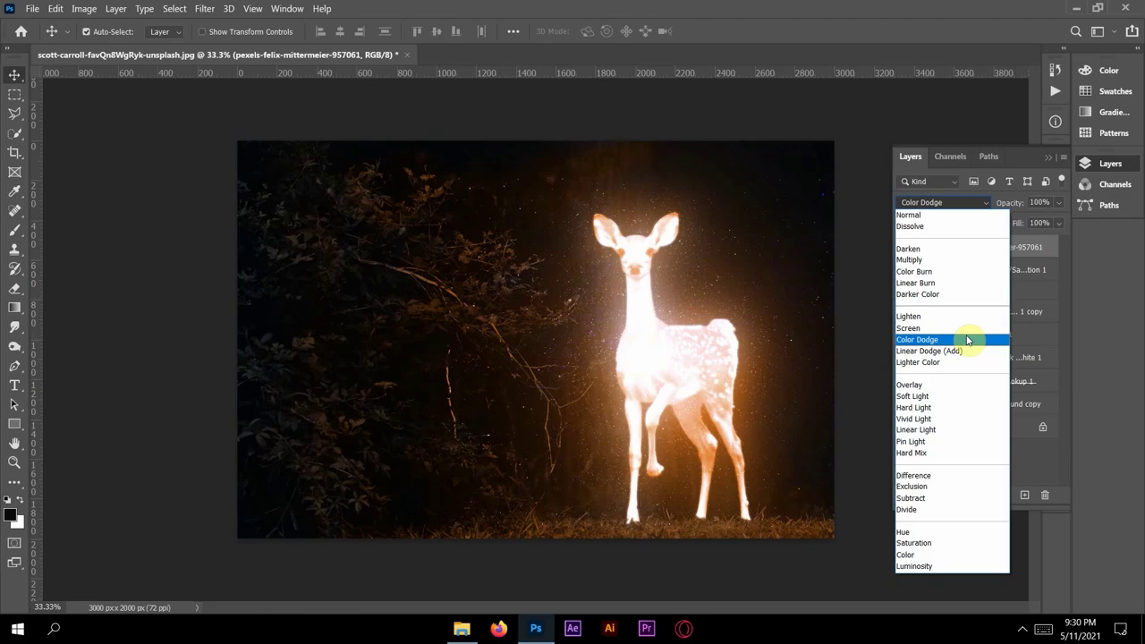
left_click(966, 340)
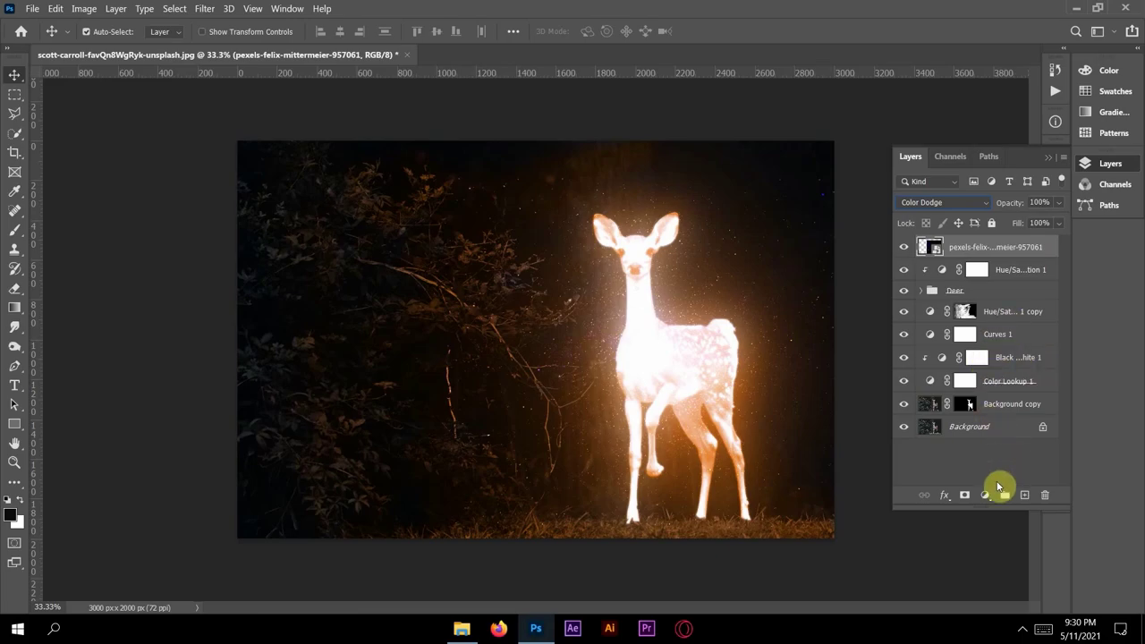
- Mask the star layer and paint sparkles along the fawn's neck and back at 100% opacity and flow
left_click(965, 496)
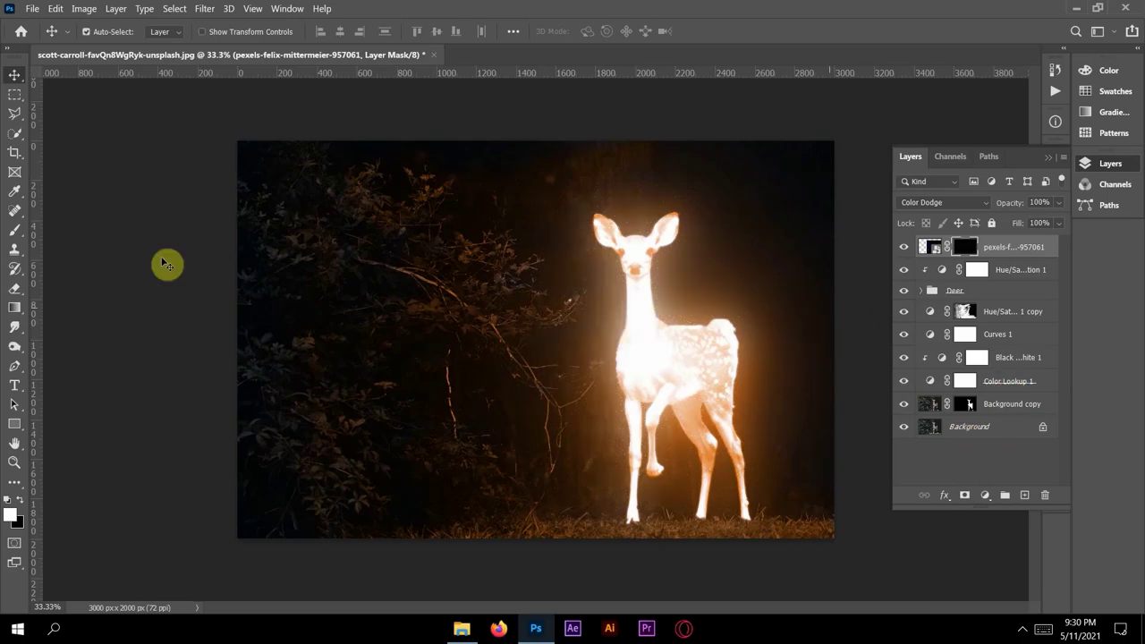
left_click(15, 229)
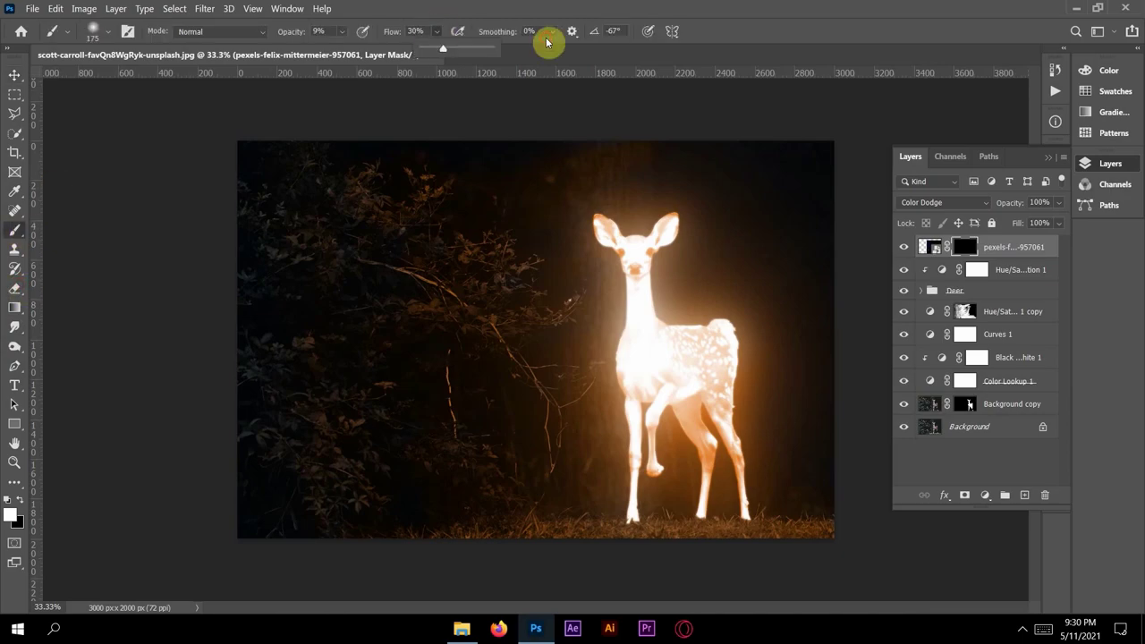
left_click(437, 31)
left_click_drag(445, 49, 503, 48)
left_click(341, 31)
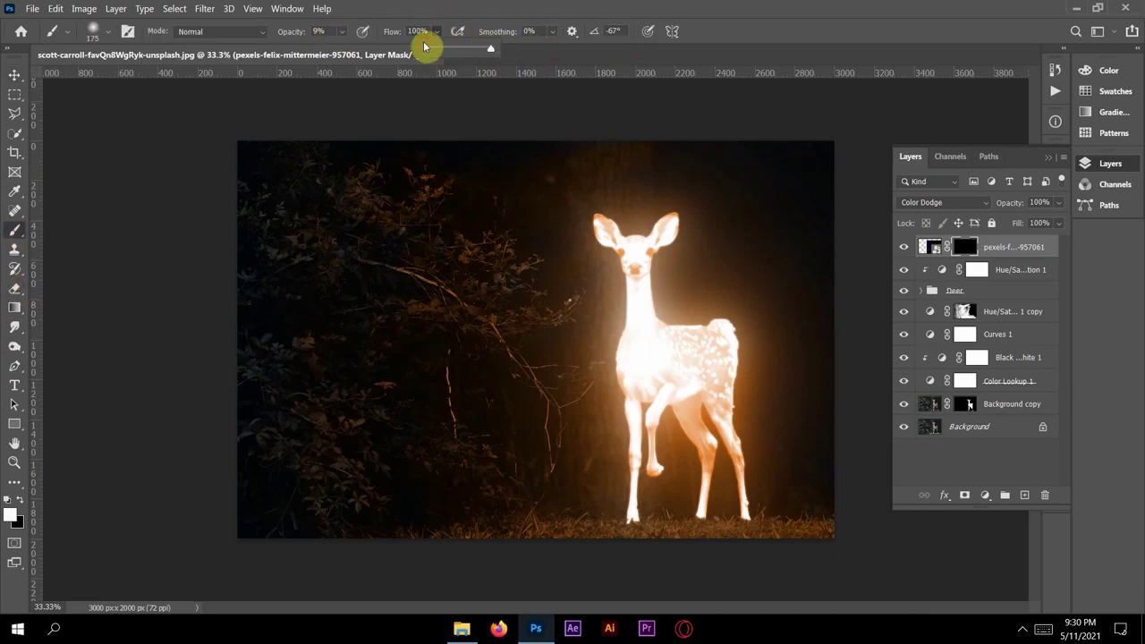
left_click_drag(341, 48, 421, 46)
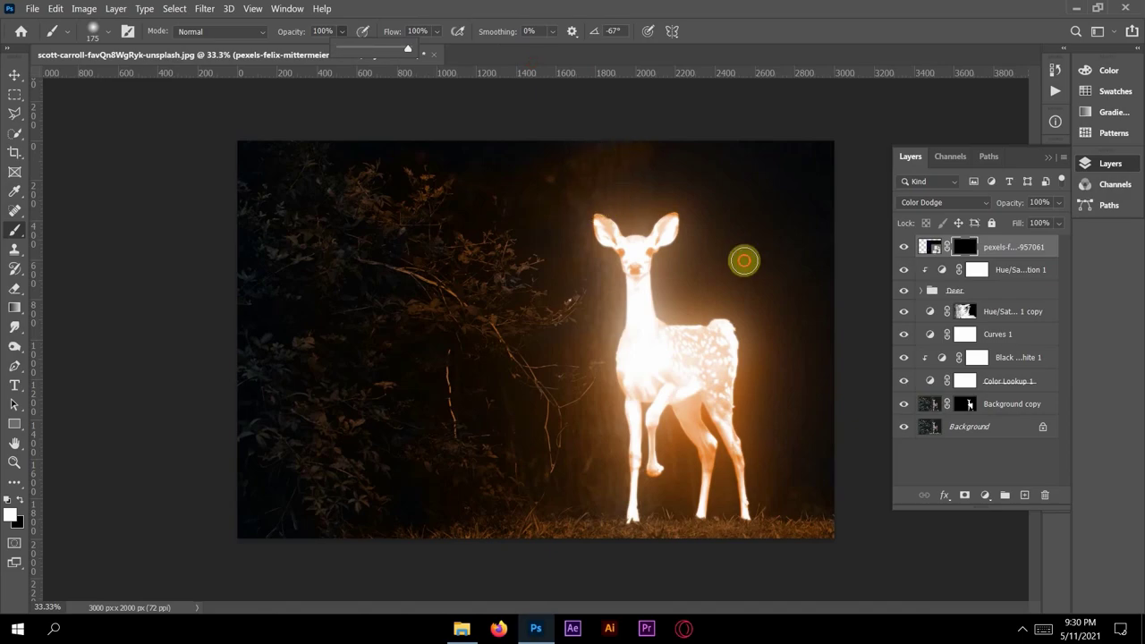
left_click(634, 218)
mouse_move(677, 225)
left_mouse_down()
mouse_move(772, 430)
mouse_move(748, 414)
mouse_move(765, 482)
mouse_move(725, 483)
mouse_move(713, 453)
mouse_move(725, 488)
mouse_move(666, 511)
mouse_move(652, 485)
mouse_move(664, 519)
mouse_move(677, 418)
mouse_move(605, 499)
mouse_move(631, 435)
mouse_move(593, 328)
mouse_move(614, 302)
mouse_move(595, 232)
mouse_move(631, 236)
mouse_move(585, 205)
mouse_move(632, 220)
mouse_move(700, 283)
mouse_move(774, 328)
mouse_move(584, 356)
mouse_move(554, 350)
mouse_move(582, 310)
mouse_move(597, 386)
left_mouse_up()
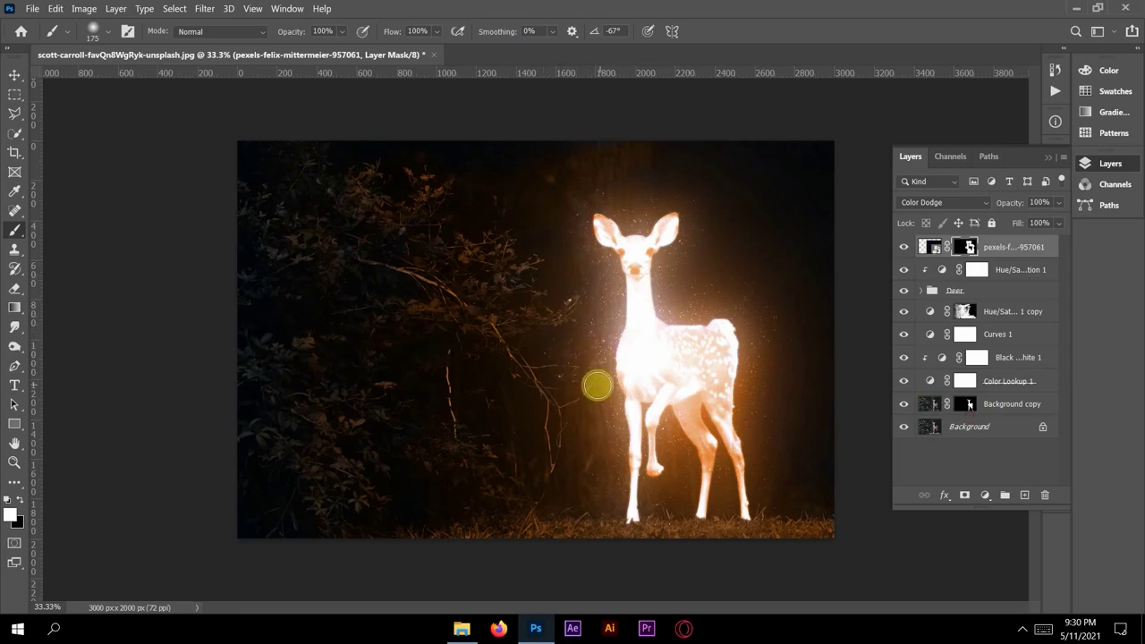
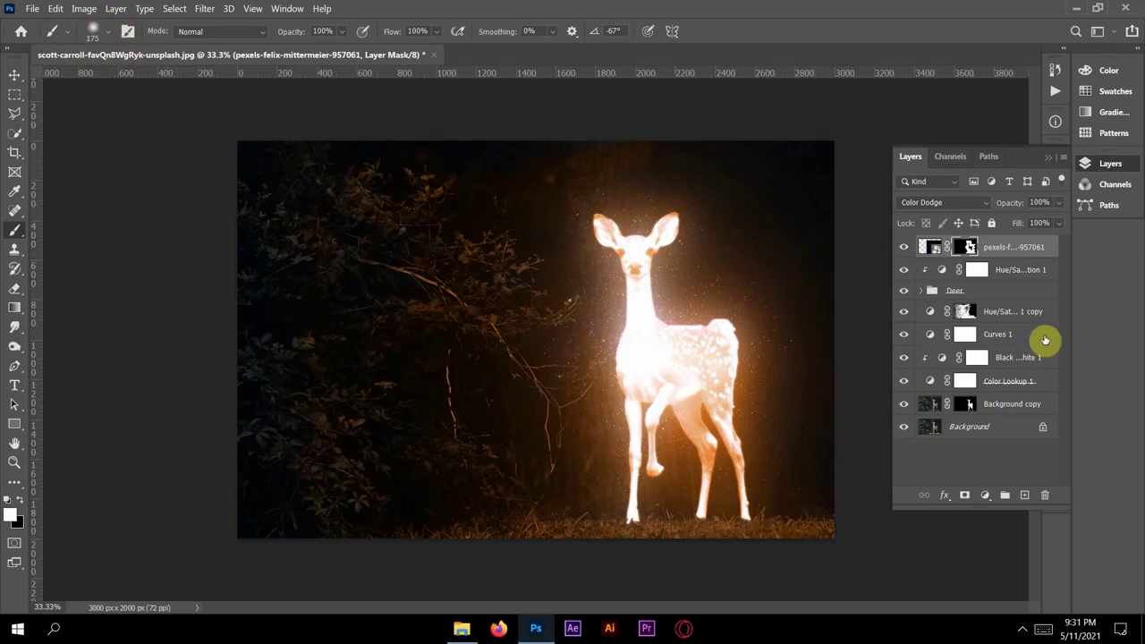
- Add a Brightness/Contrast adjustment clipped to the glow layer, with brightness -45 and contrast 0
left_click(983, 498)
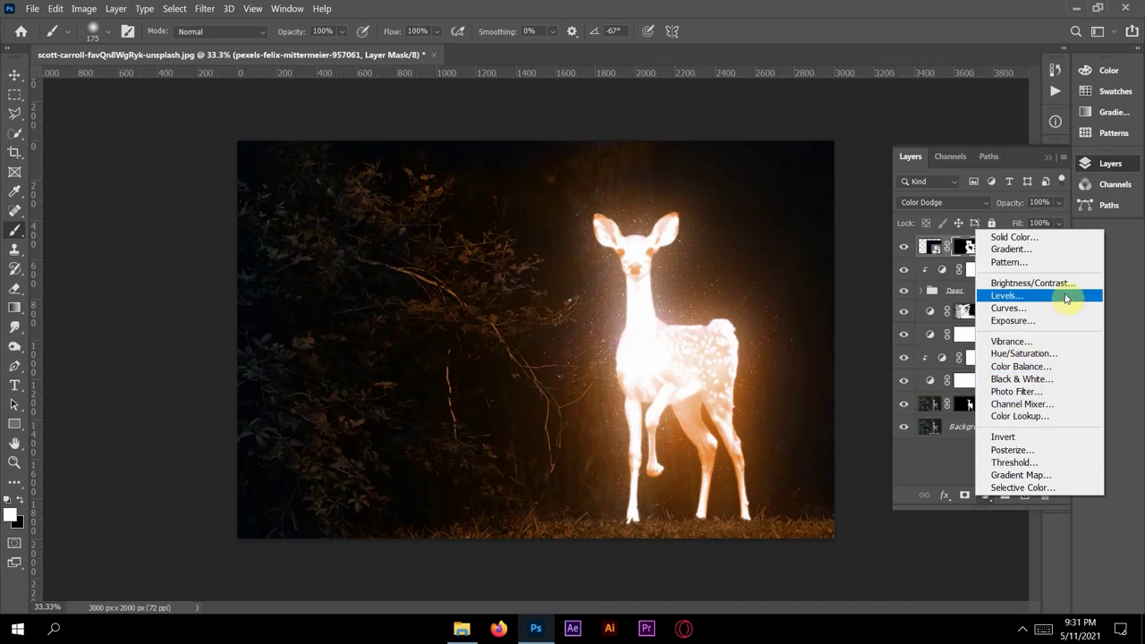
left_click(1064, 283)
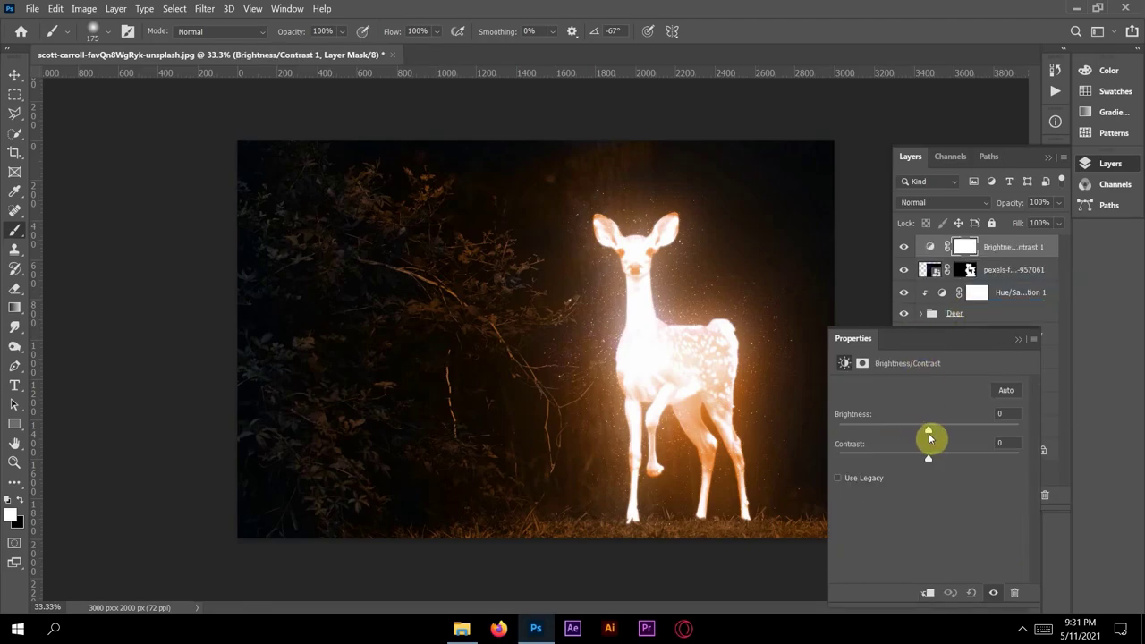
left_click_drag(928, 431, 912, 431)
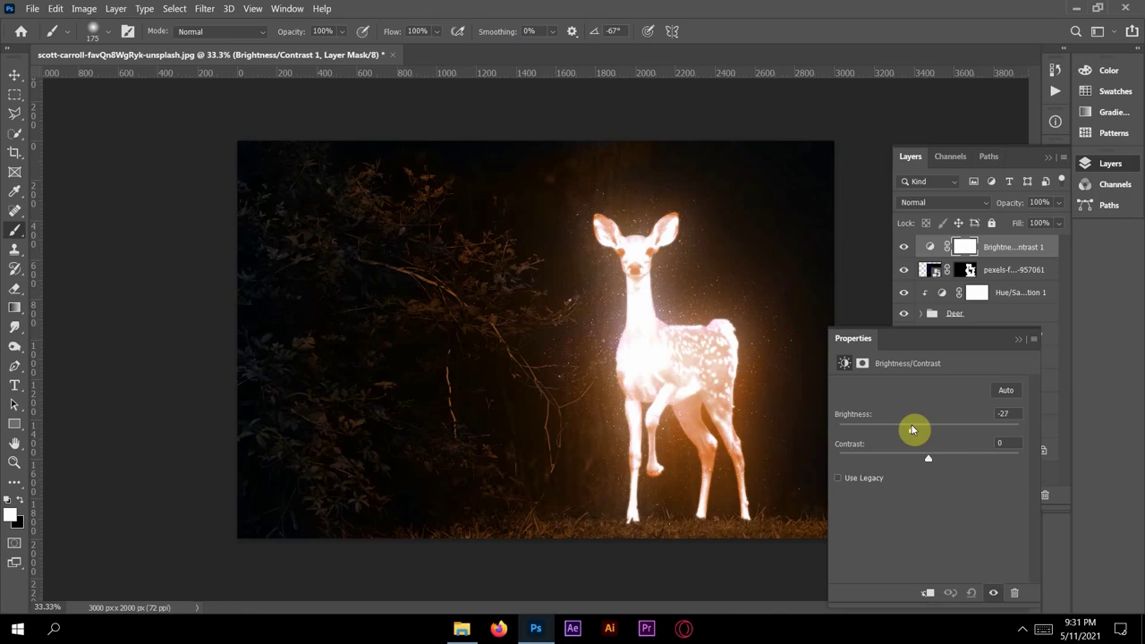
left_click_drag(912, 430, 910, 430)
left_click(911, 431)
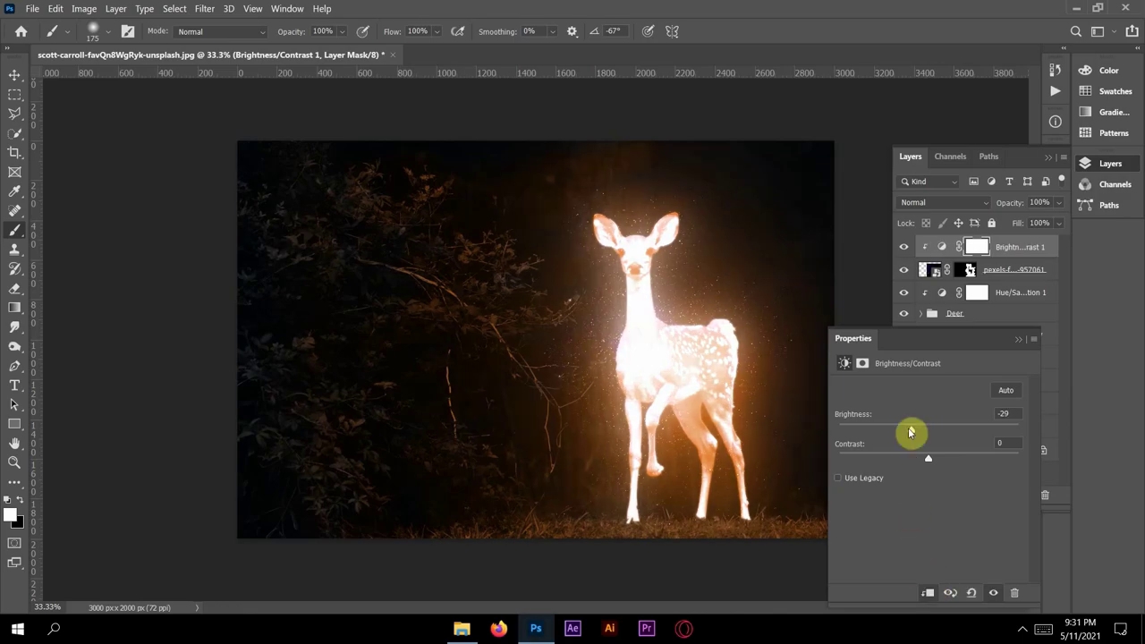
left_click_drag(912, 435, 906, 434)
left_click_drag(903, 433, 900, 433)
- Add a clipped Levels adjustment with input levels of black 55, gamma 1.20 and white 211
left_click(1017, 338)
left_click(984, 494)
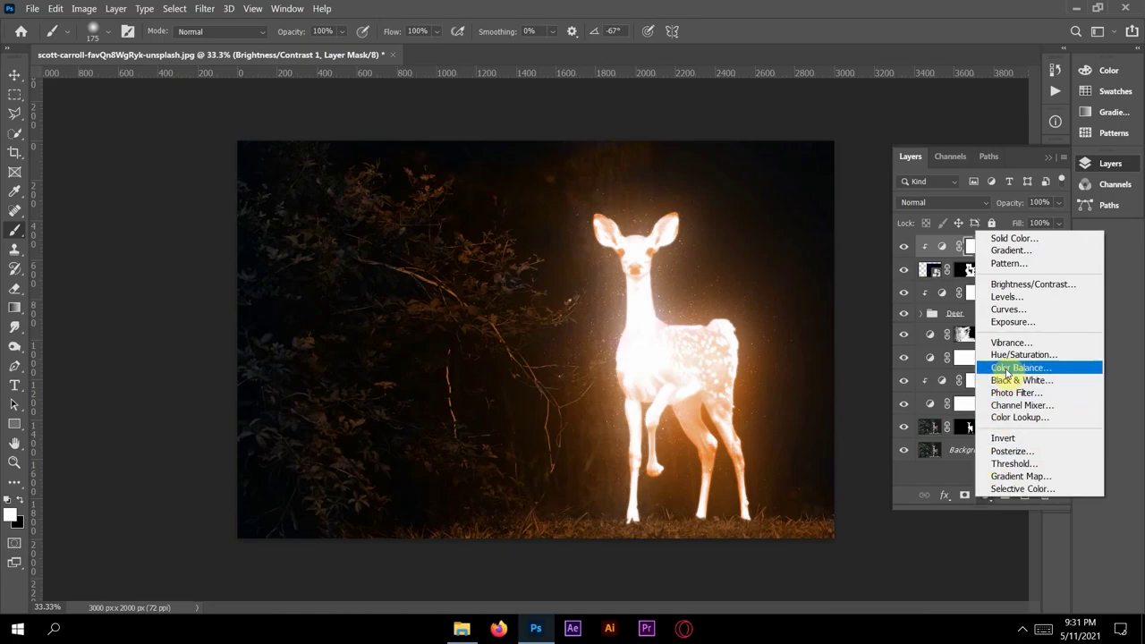
left_click(1027, 301)
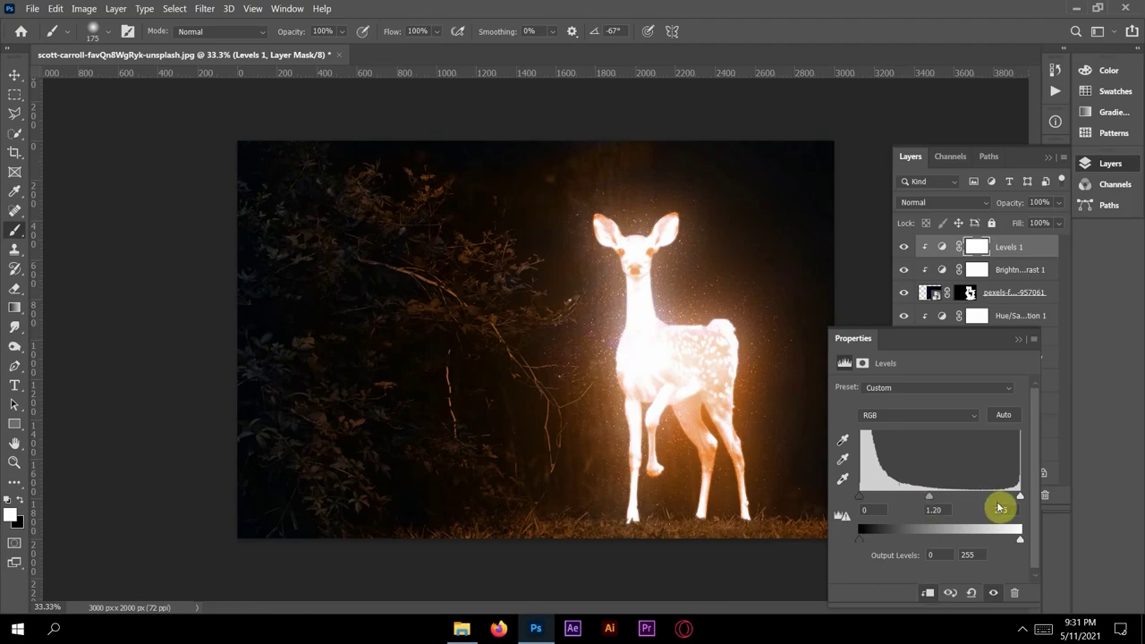
left_click_drag(1019, 497, 991, 506)
left_click_drag(859, 497, 890, 505)
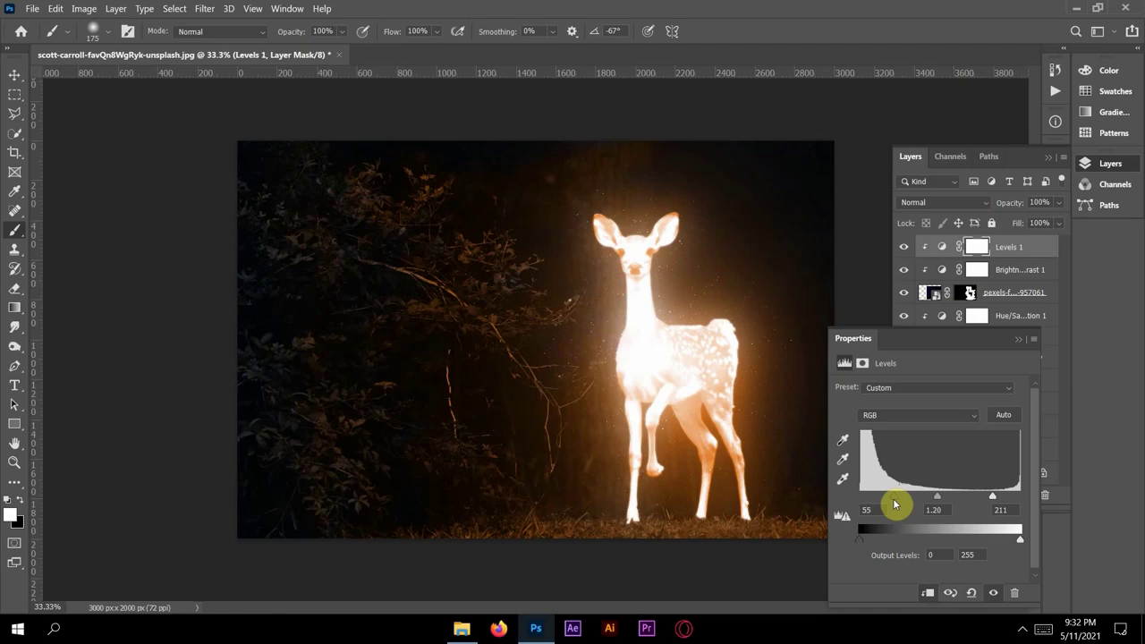
left_click(1017, 339)
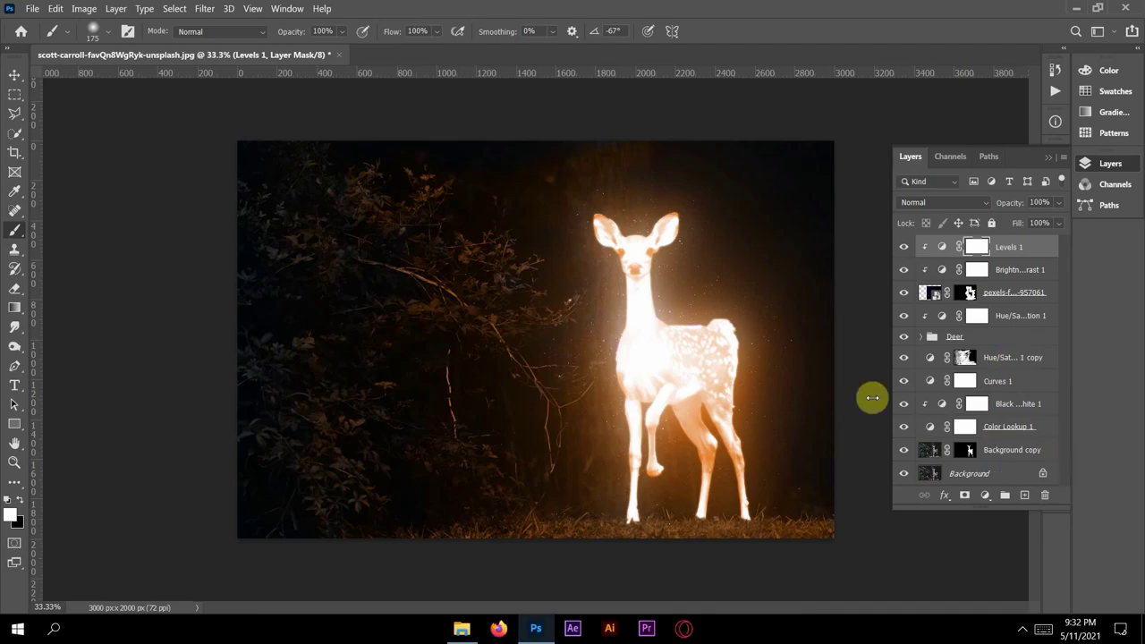
- Add a Hue/Saturation adjustment clipped to the glow layer, with Colorize turned on
left_click(985, 495)
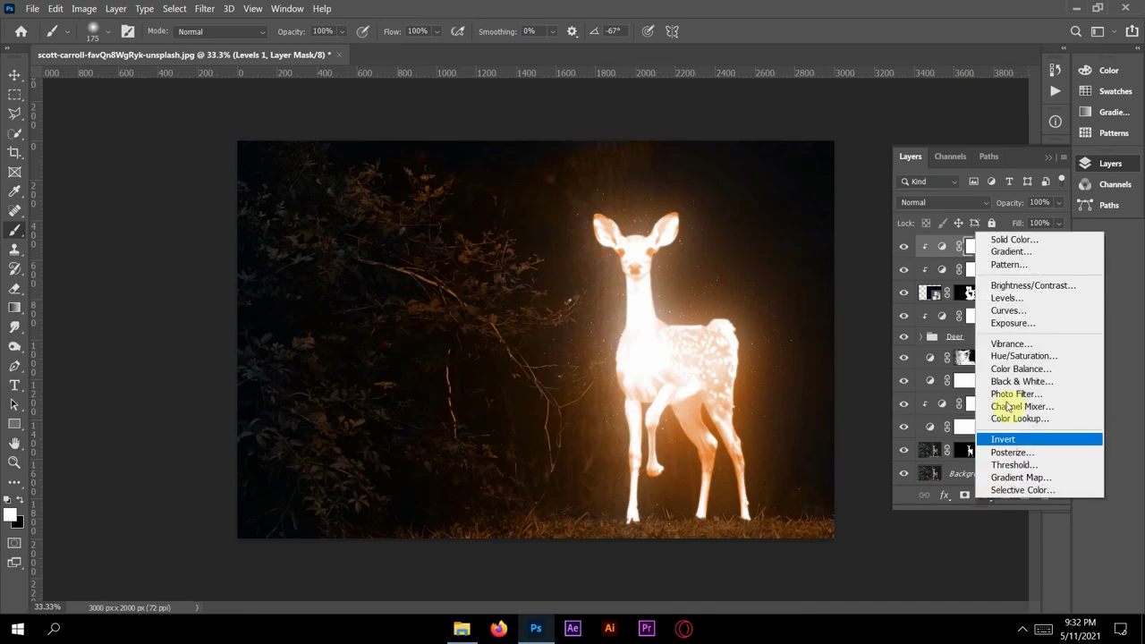
left_click(1051, 358)
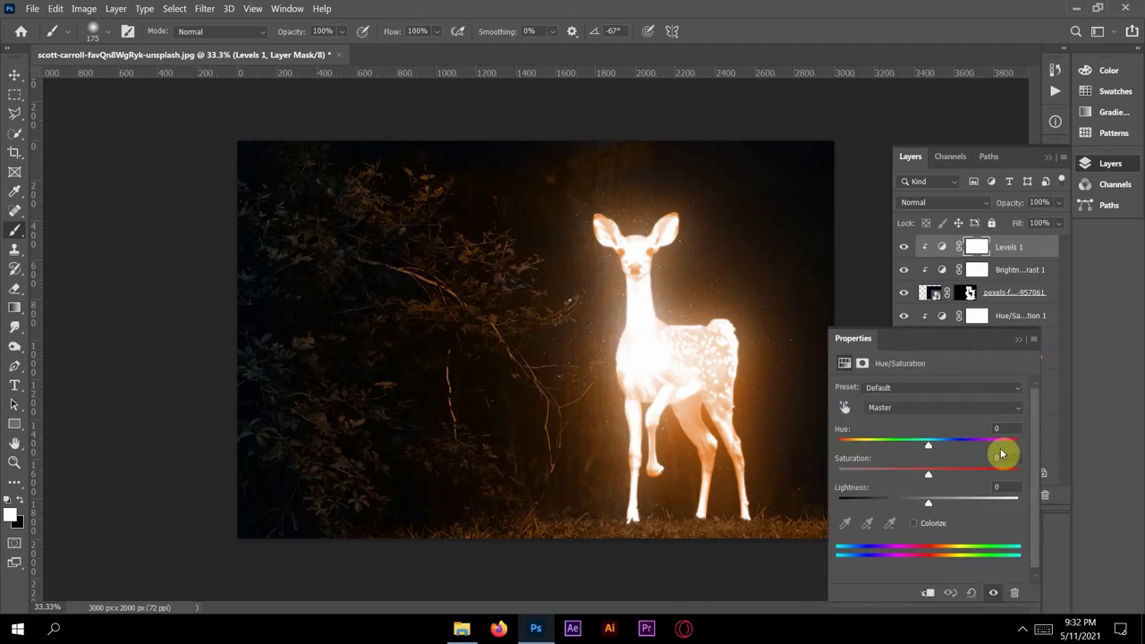
left_click(927, 592)
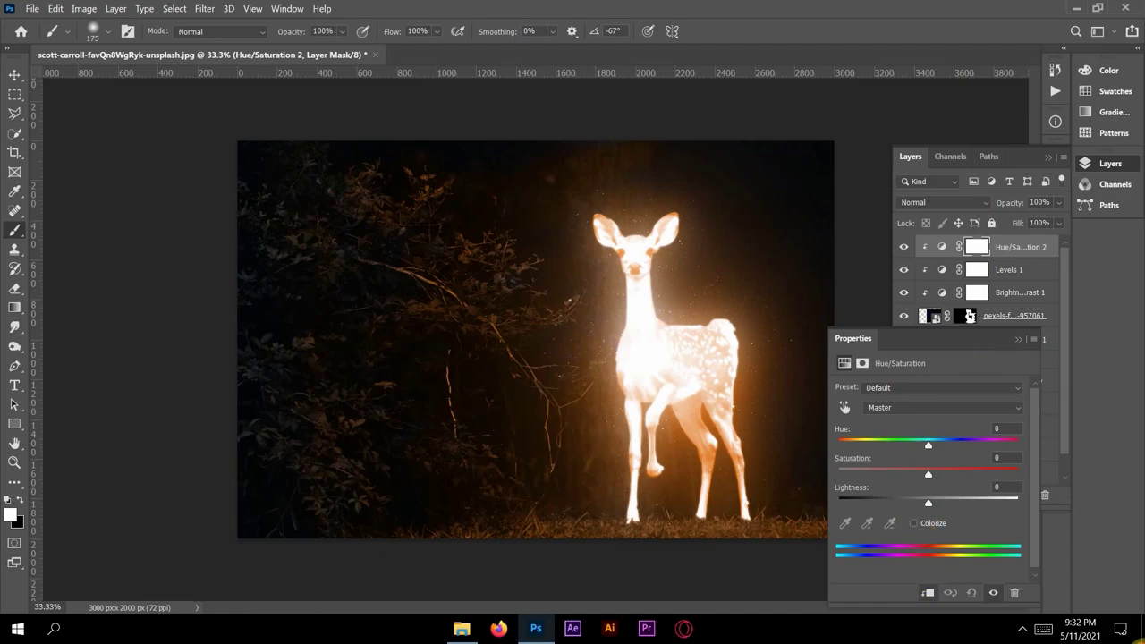
left_click(912, 523)
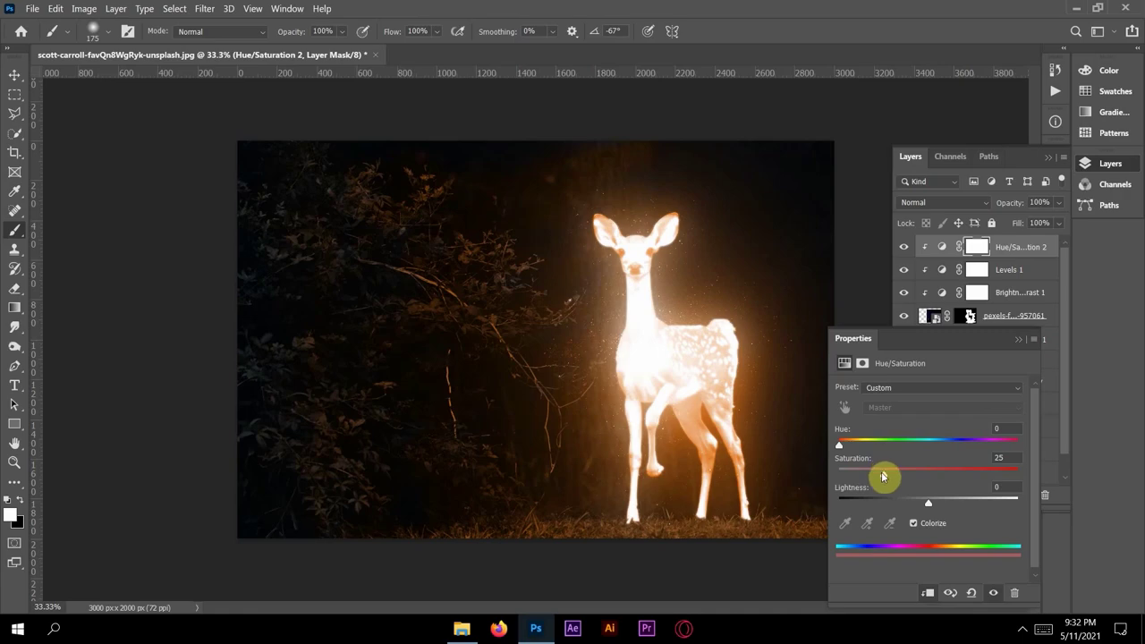
- Set the colorized tint to hue 60 and saturation 78 for a yellow-orange glow
left_click_drag(883, 474, 1006, 476)
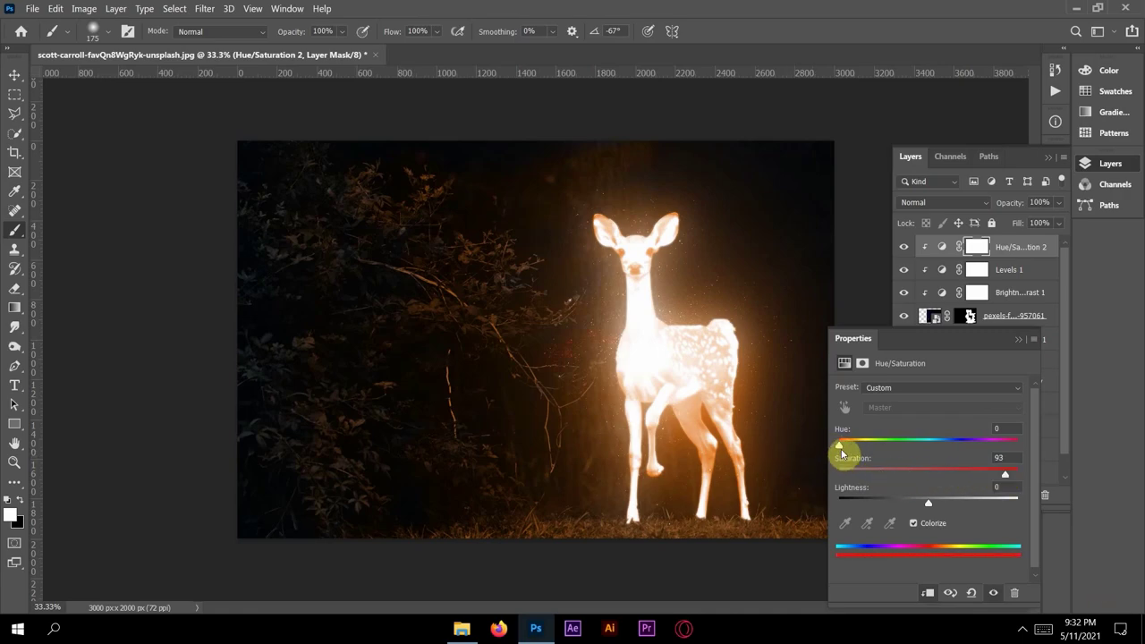
left_click_drag(841, 448, 862, 450)
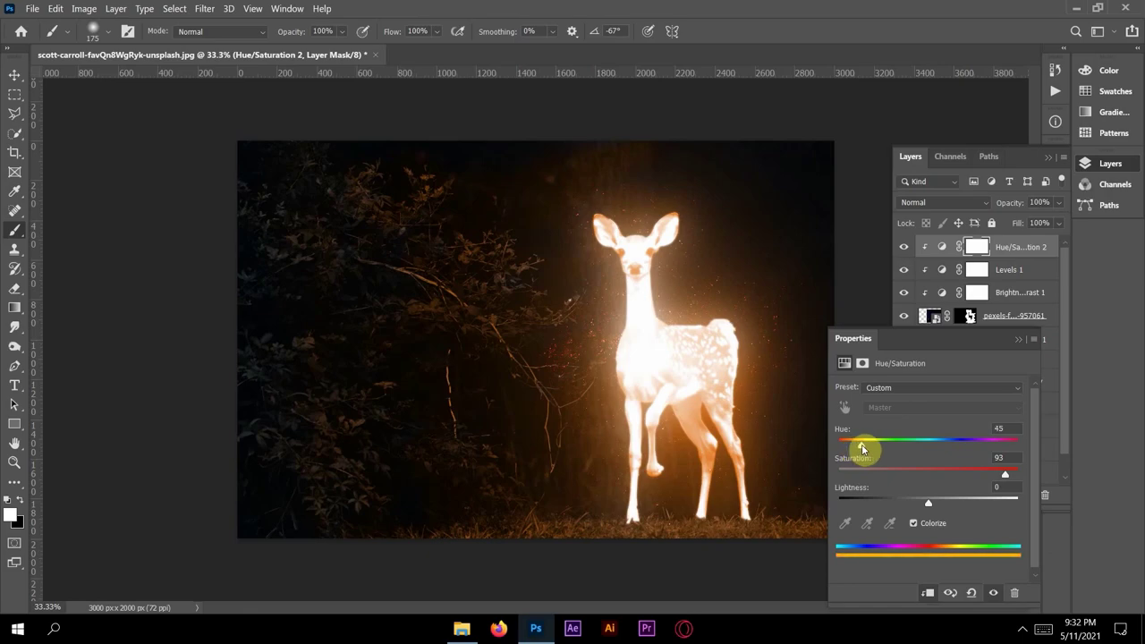
left_click_drag(862, 448, 868, 449)
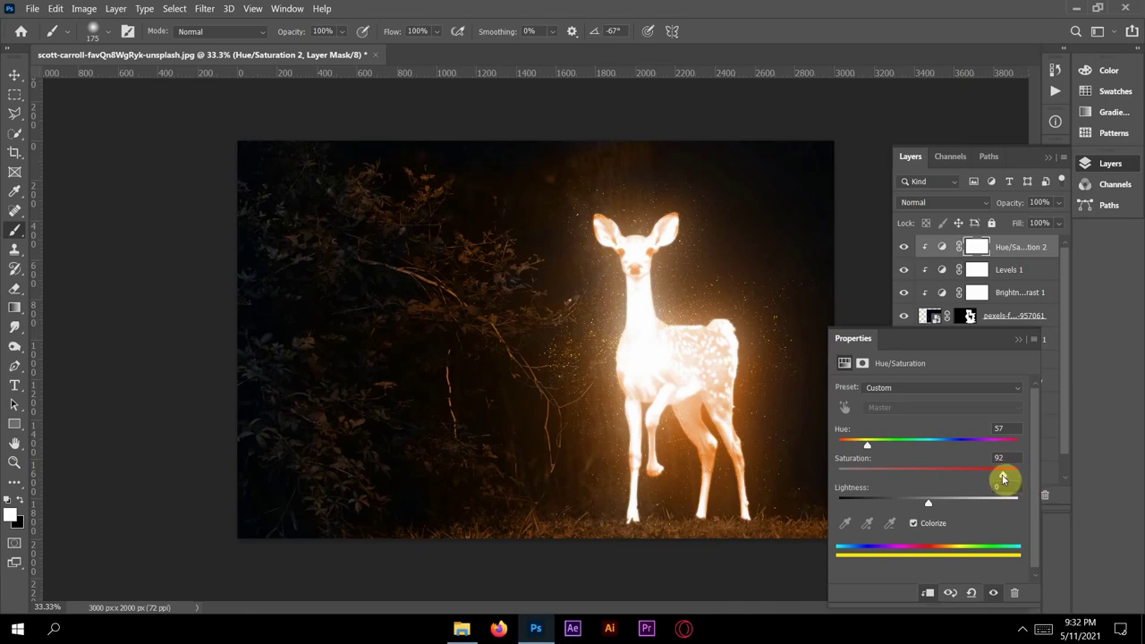
left_click_drag(1002, 478, 978, 476)
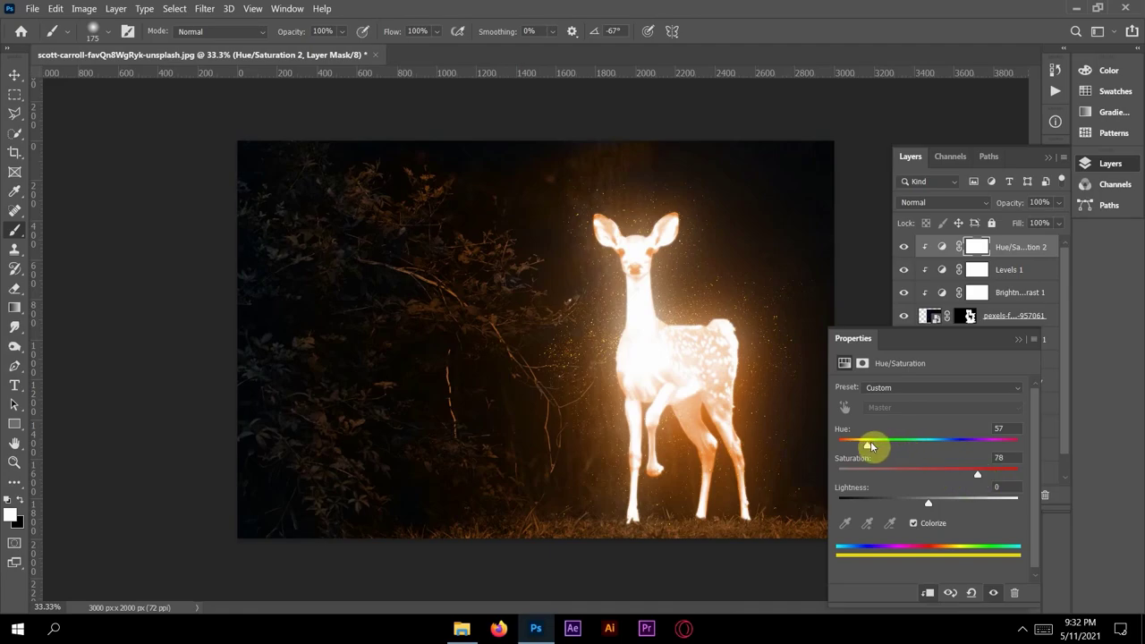
left_click_drag(870, 447, 867, 447)
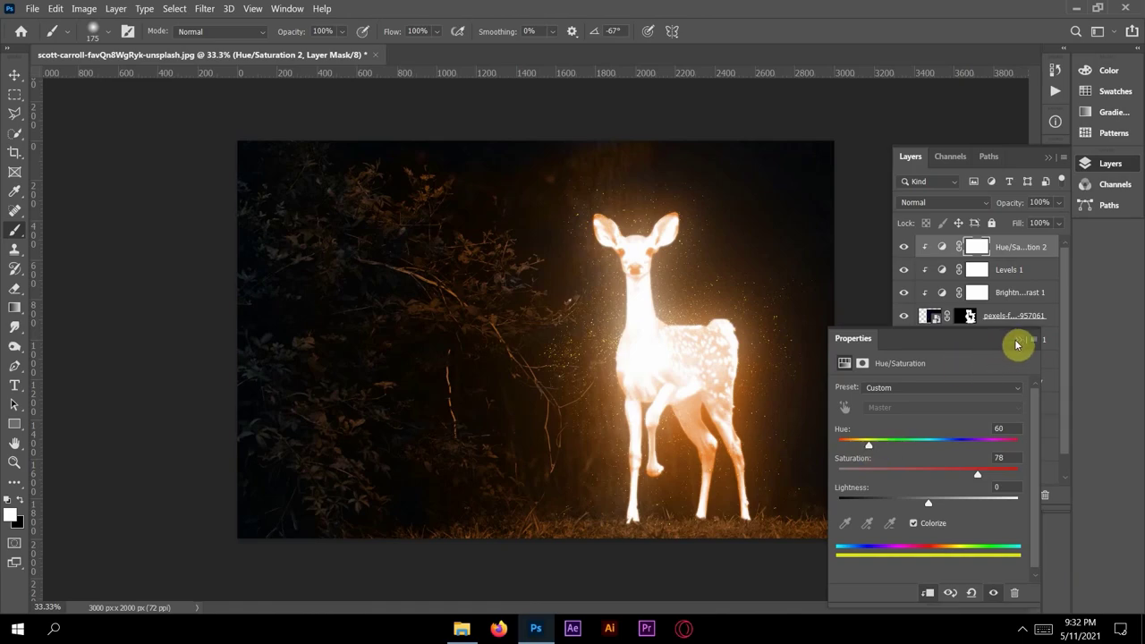
left_click(1016, 344)
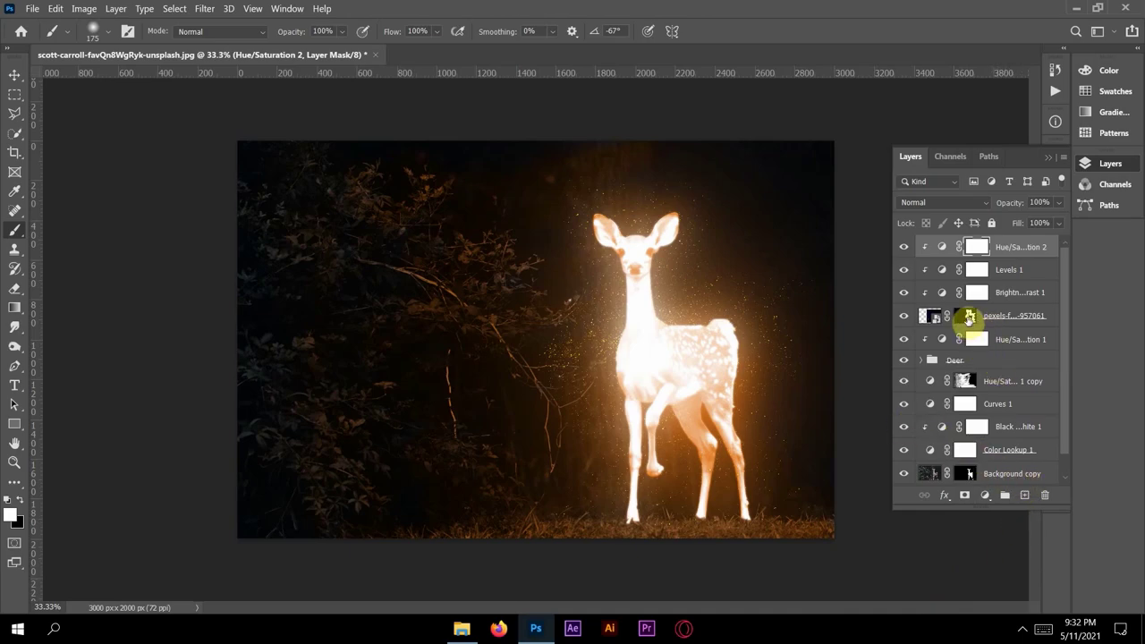
- Select the sparkle layer's mask, make black the foreground colour, then select Hue/Saturation 2
left_click(969, 317)
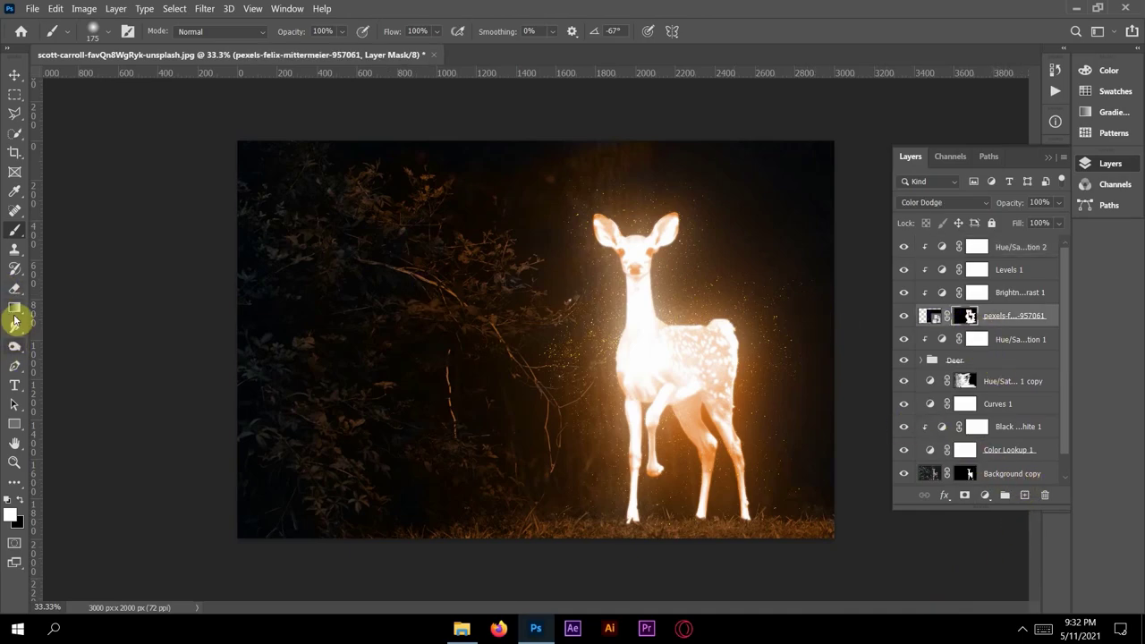
key("x")
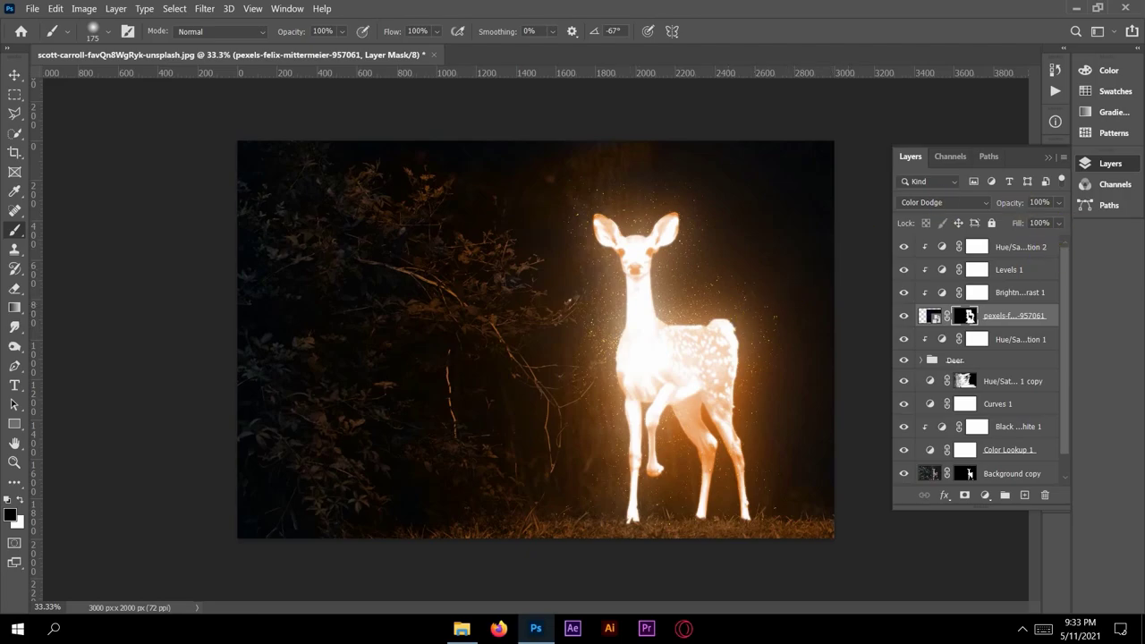
left_click(1051, 250)
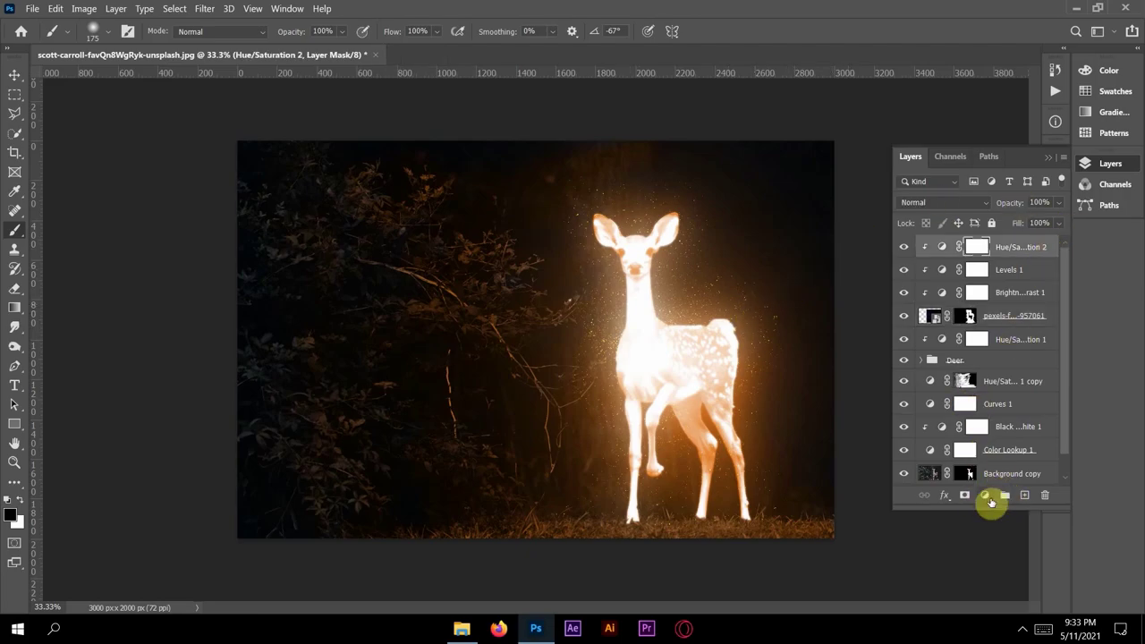
- Add a Color Lookup adjustment on top using the Crisp_Warm.look 3DLUT file
left_click(987, 497)
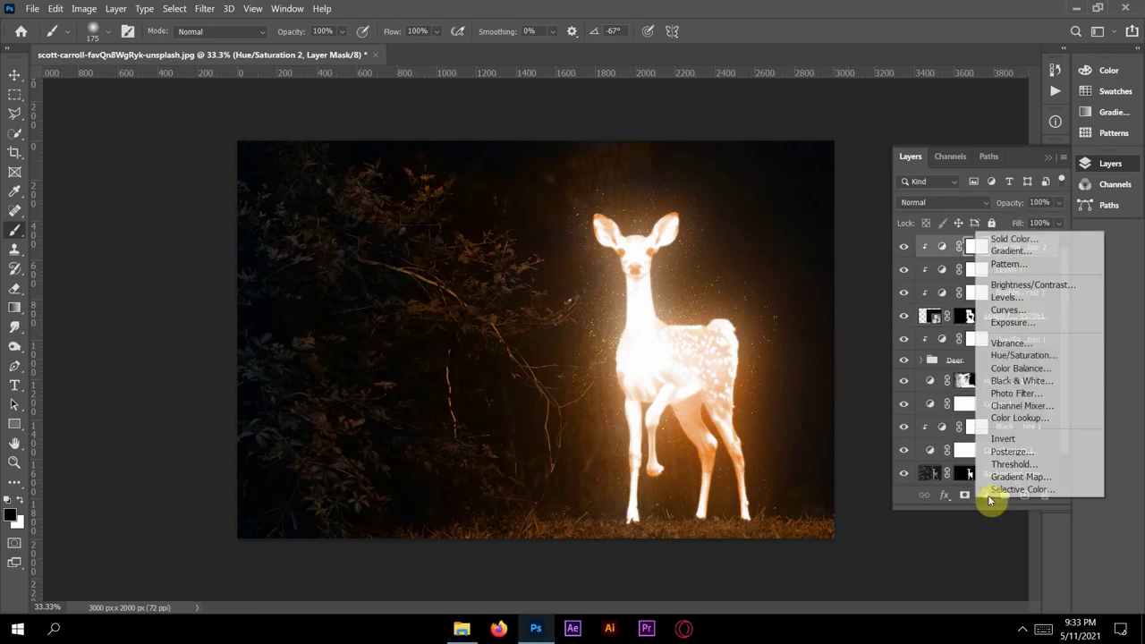
left_click(1063, 418)
left_click(983, 390)
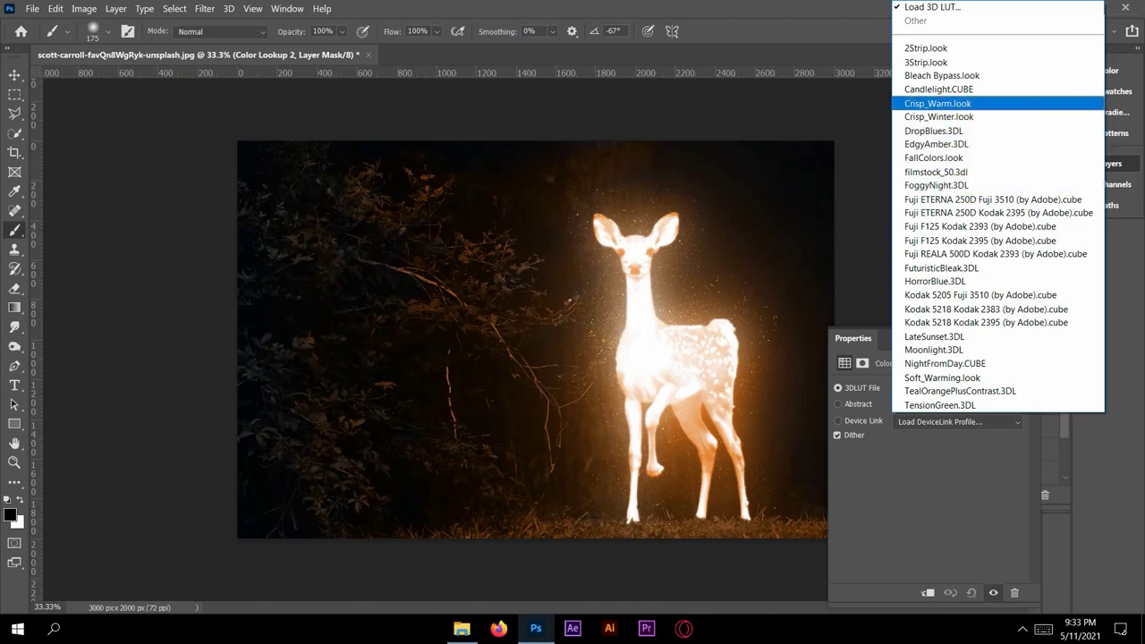
left_click(978, 104)
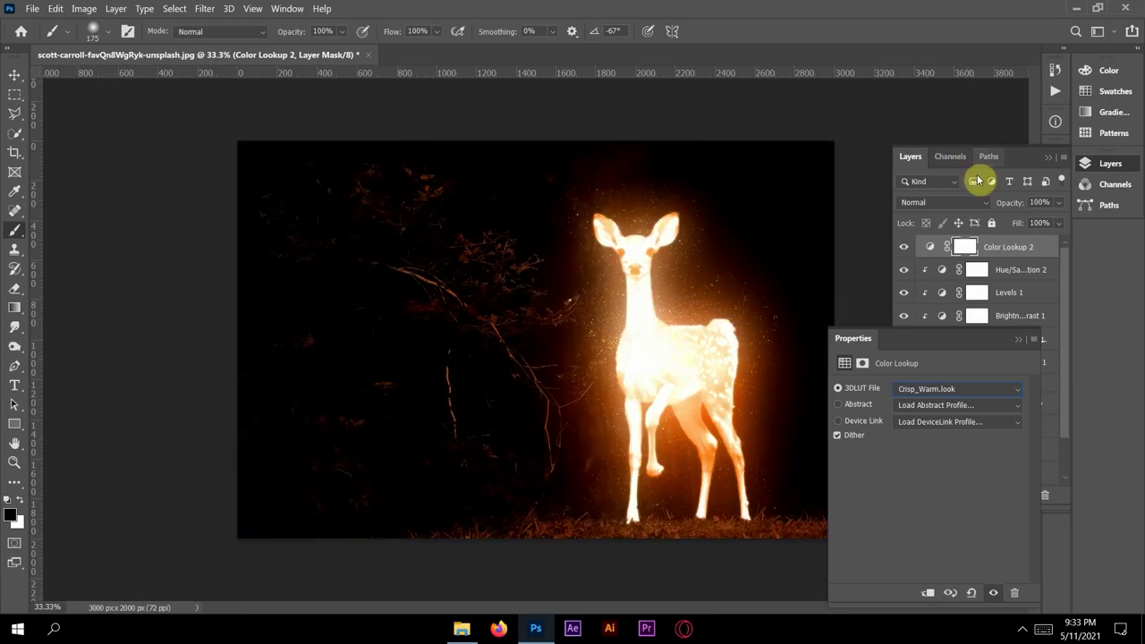
- Fade the Color Lookup 2 layer to 20% opacity and toggle it to compare
left_click(1058, 204)
left_click_drag(1060, 220, 1011, 223)
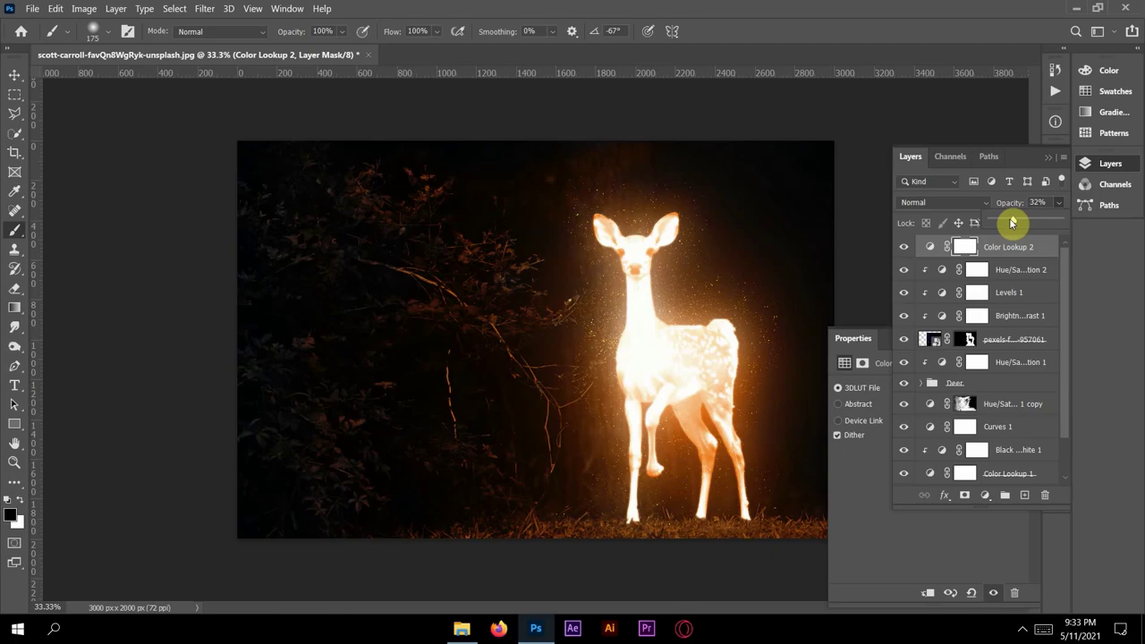
left_click_drag(1011, 222, 1005, 225)
key("ctrl+comma")
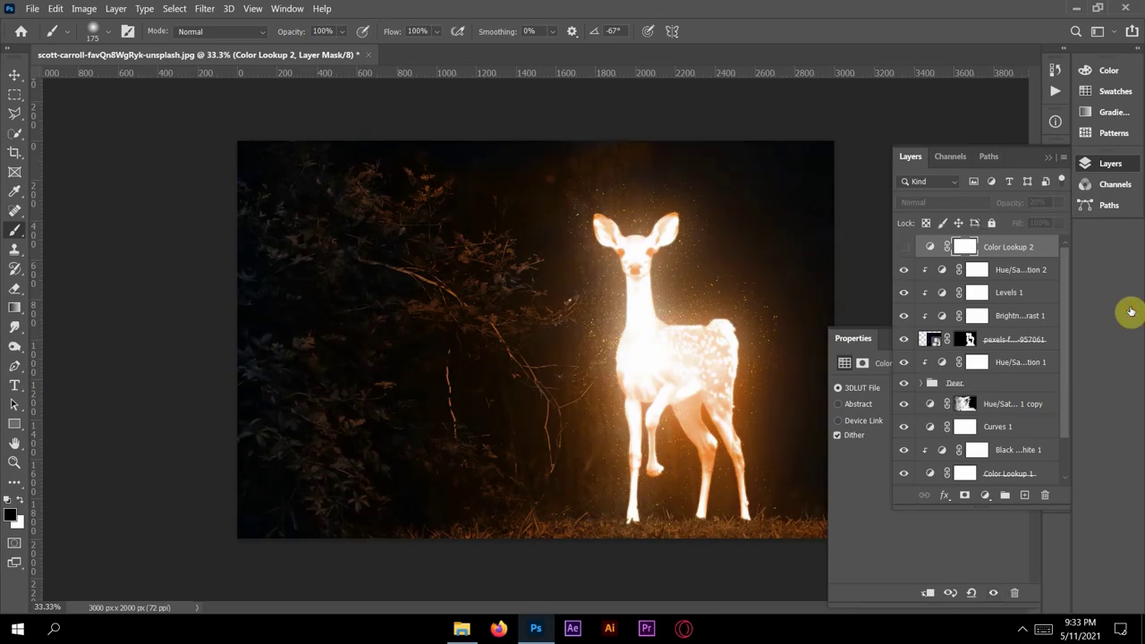
key("ctrl+comma")
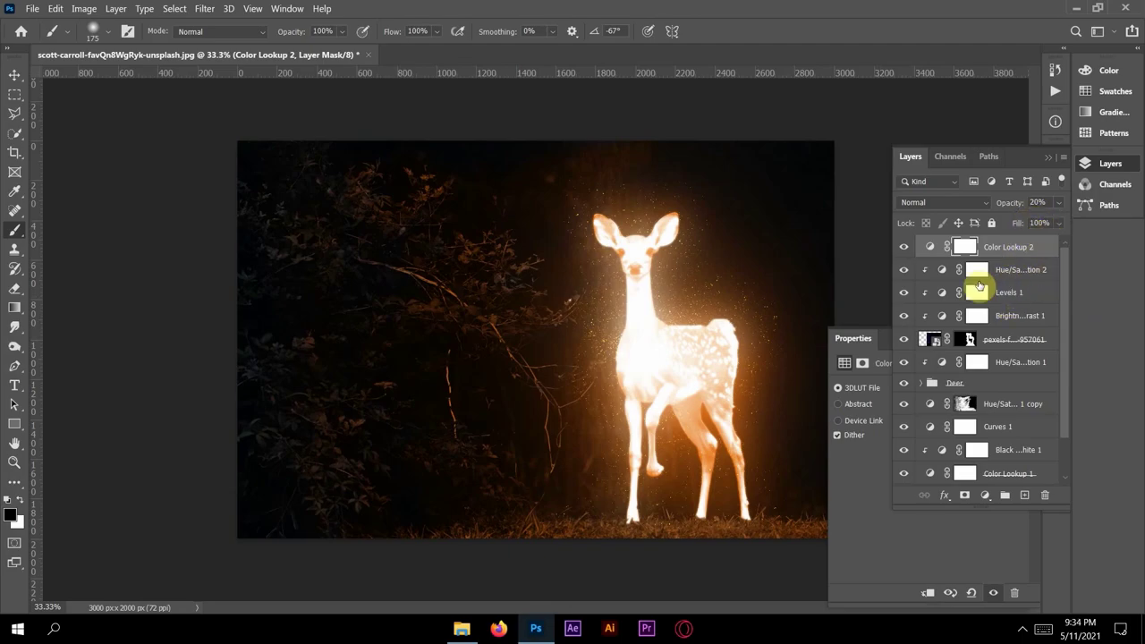
- Group all layers above Background into a group named 'manipulation'
scroll(1055, 295, "down", 2)
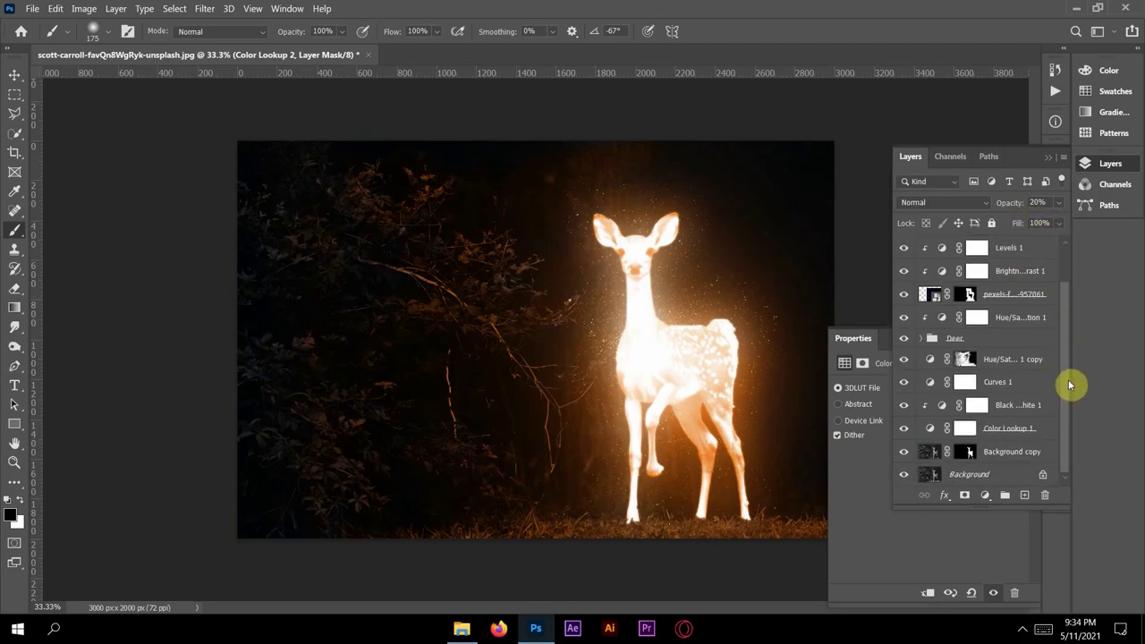
left_click(1047, 454, "shift")
key("ctrl+g")
type("manipulation")
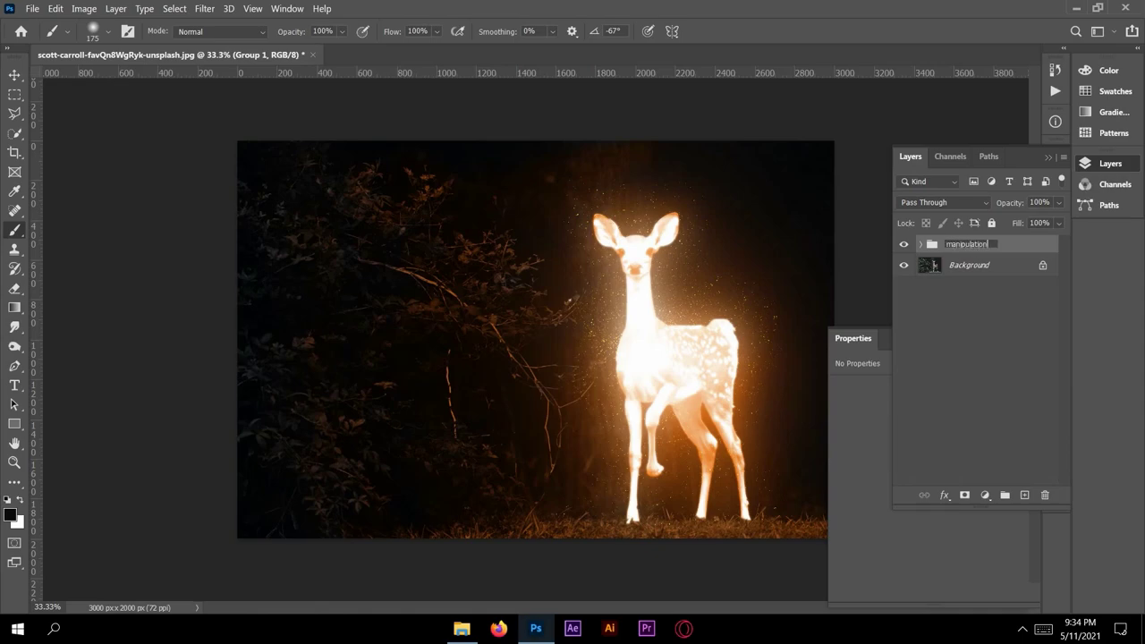
key("Return")
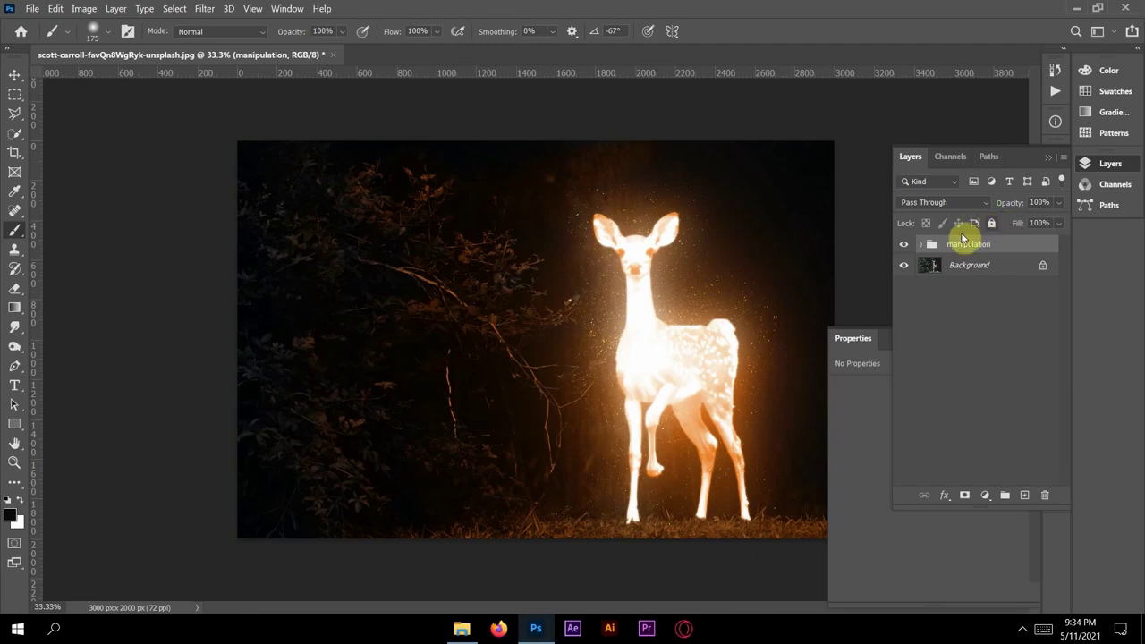
- Hide and then show the manipulation group to compare against the original photo
left_click(904, 244)
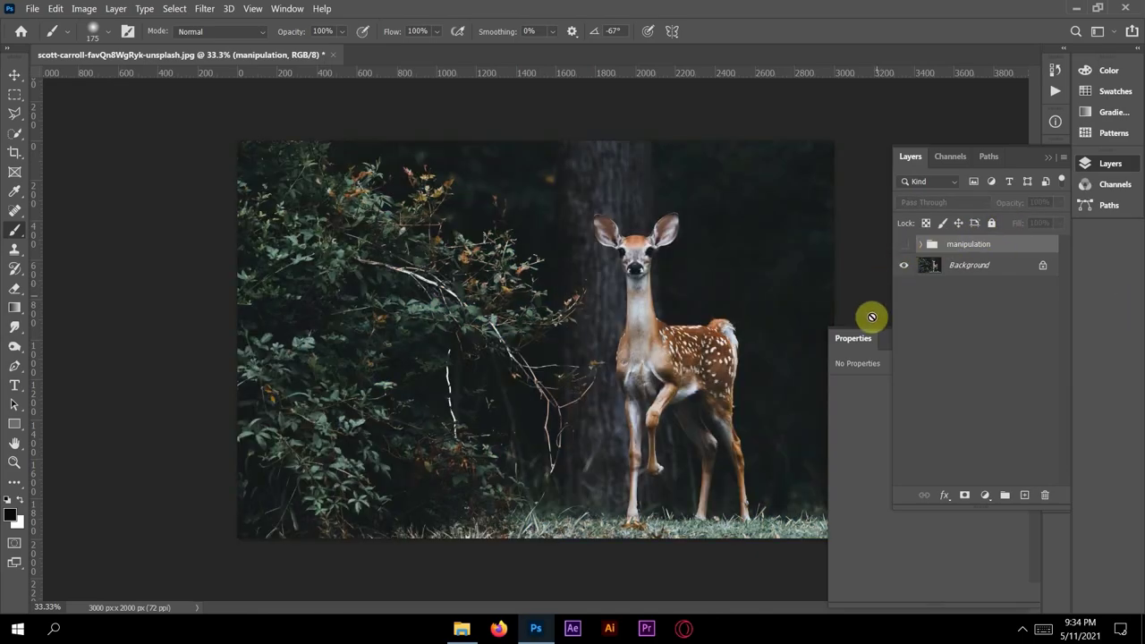
left_click(1048, 156)
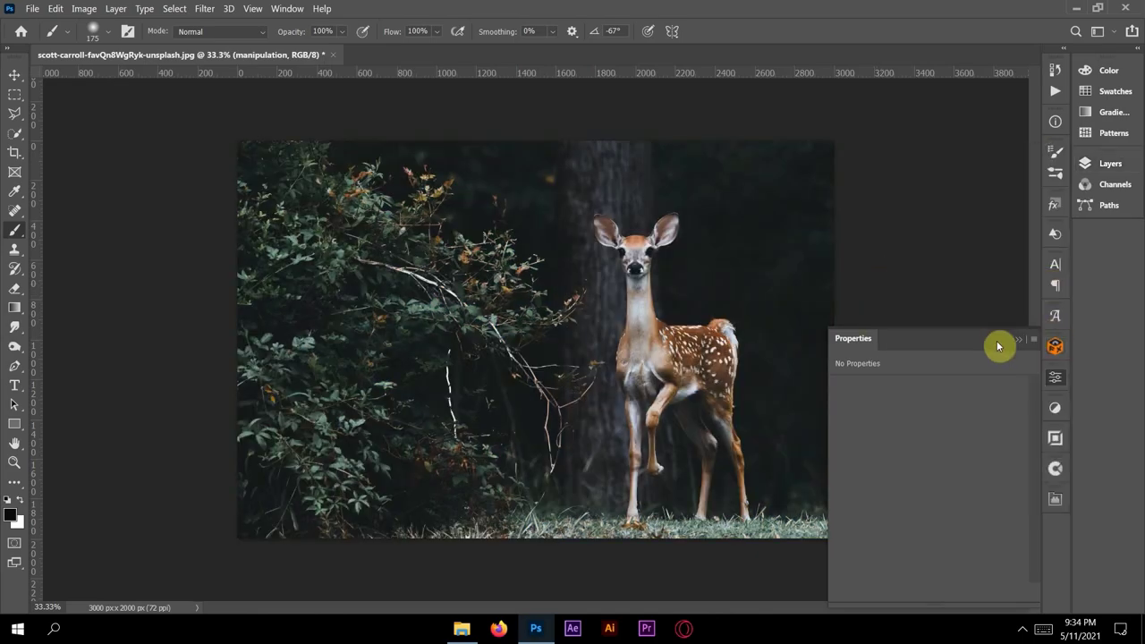
left_click(1018, 339)
left_click(1108, 164)
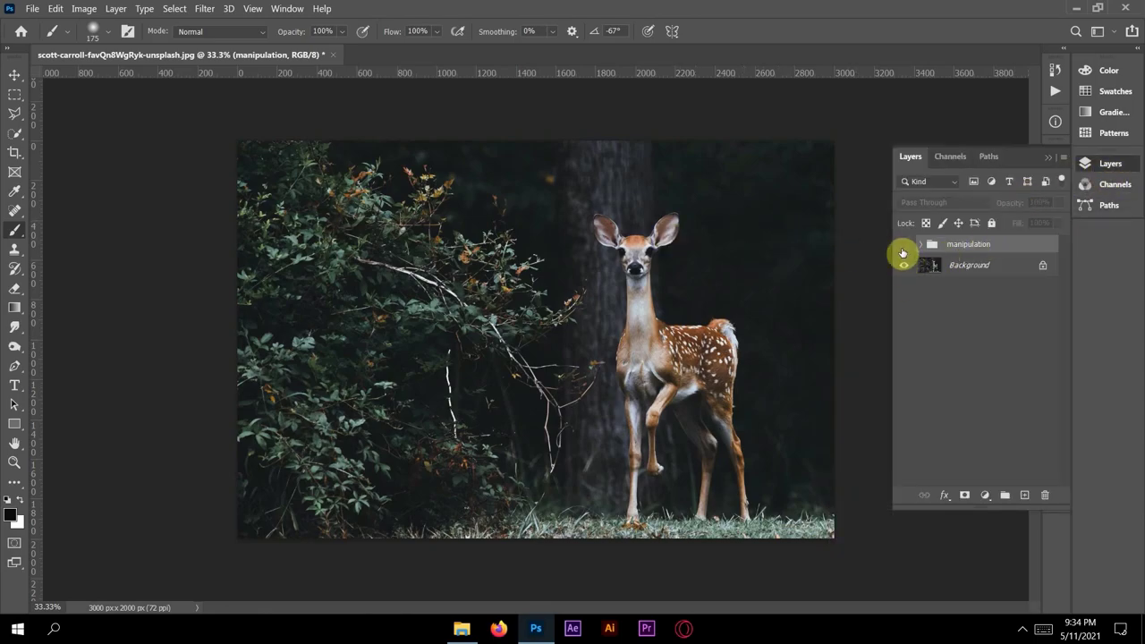
left_click(904, 247)
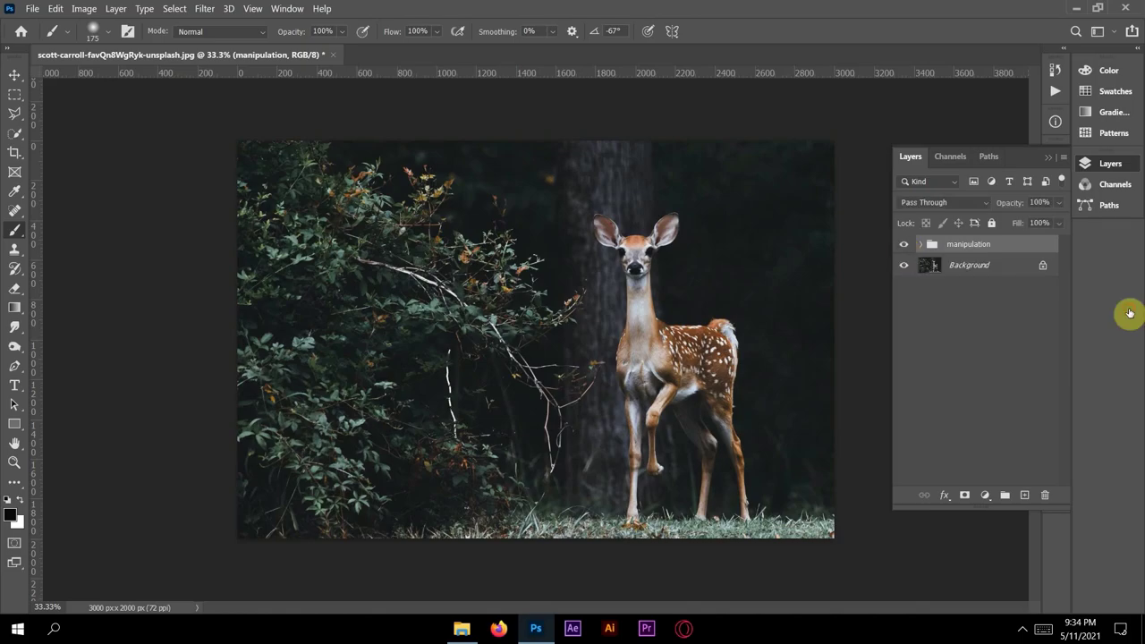